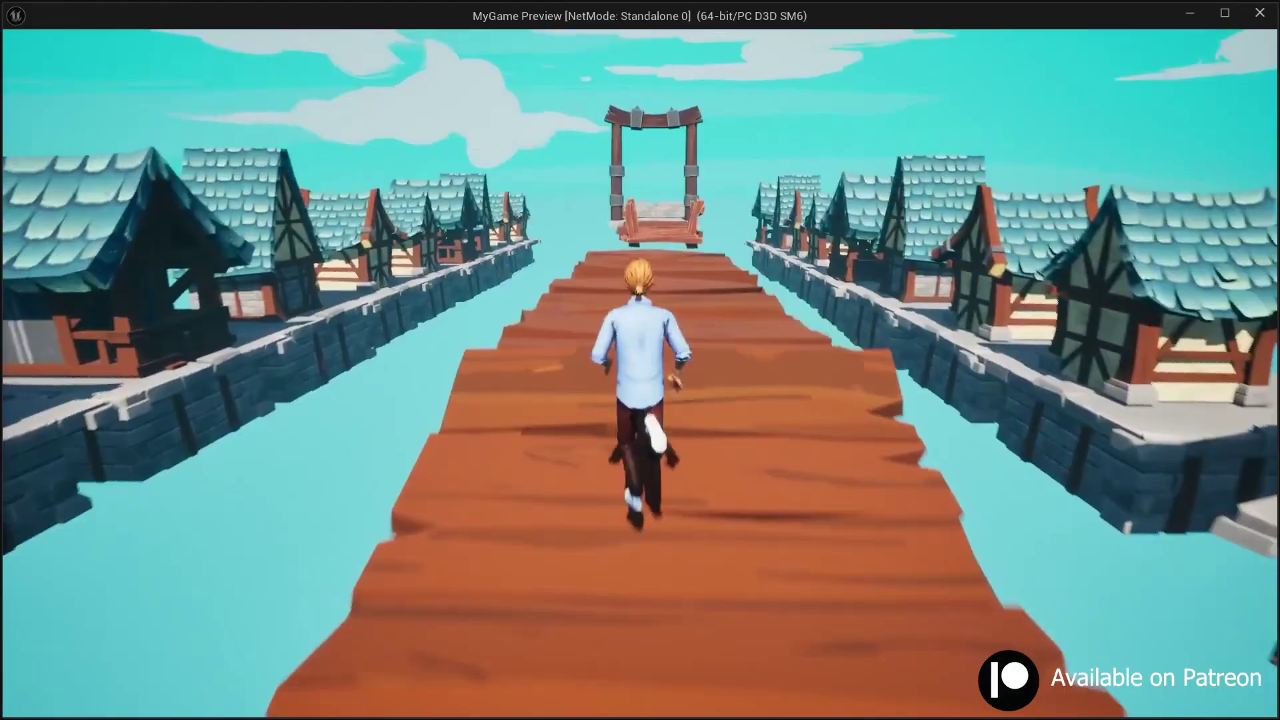
Stop the game preview and open the UserWidget folder in the project content
{"action": "key", "text": "Escape"}
{"action": "key", "text": "ctrl+space"}
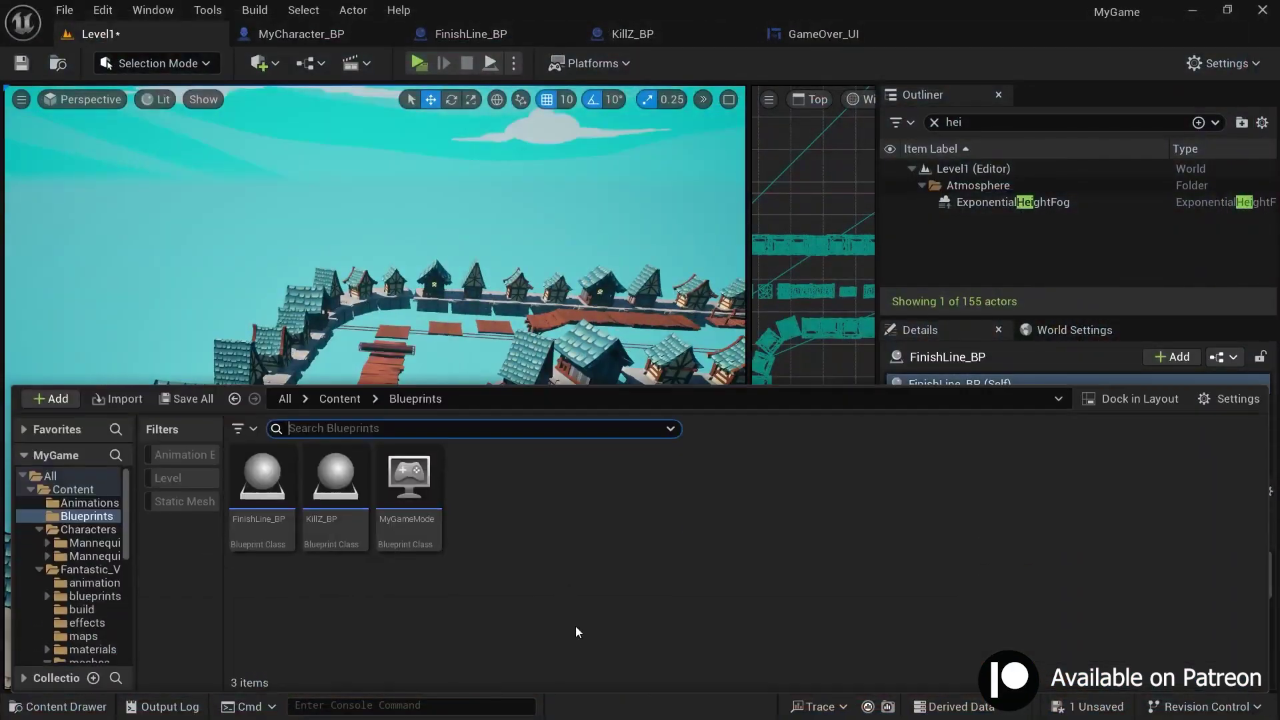
{"action": "left_click", "coordinate": [341, 399]}
{"action": "double_click", "coordinate": [923, 507]}
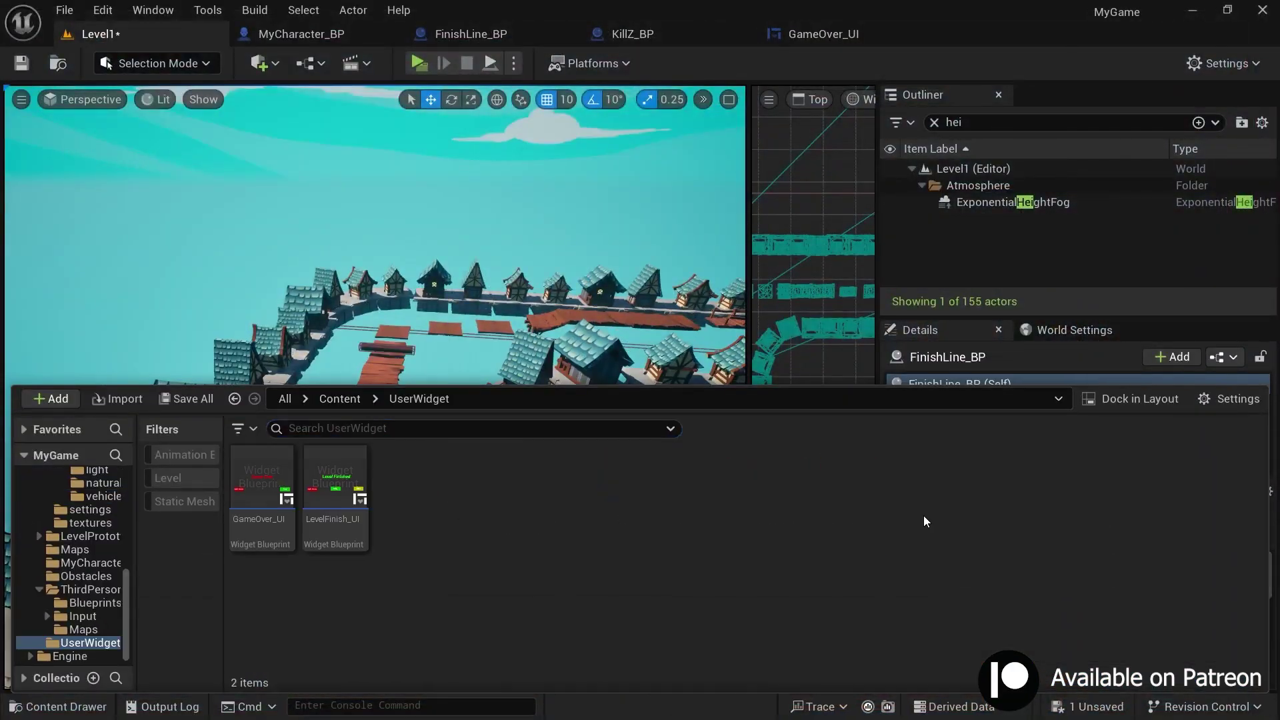
Create a User Widget blueprint named MainHUD_UI in the UserWidget folder and open it for editing
{"action": "right_click", "coordinate": [468, 531]}
{"action": "scroll", "coordinate": [526, 530], "scroll_direction": "down", "scroll_amount": 2}
{"action": "mouse_move", "coordinate": [522, 687]}
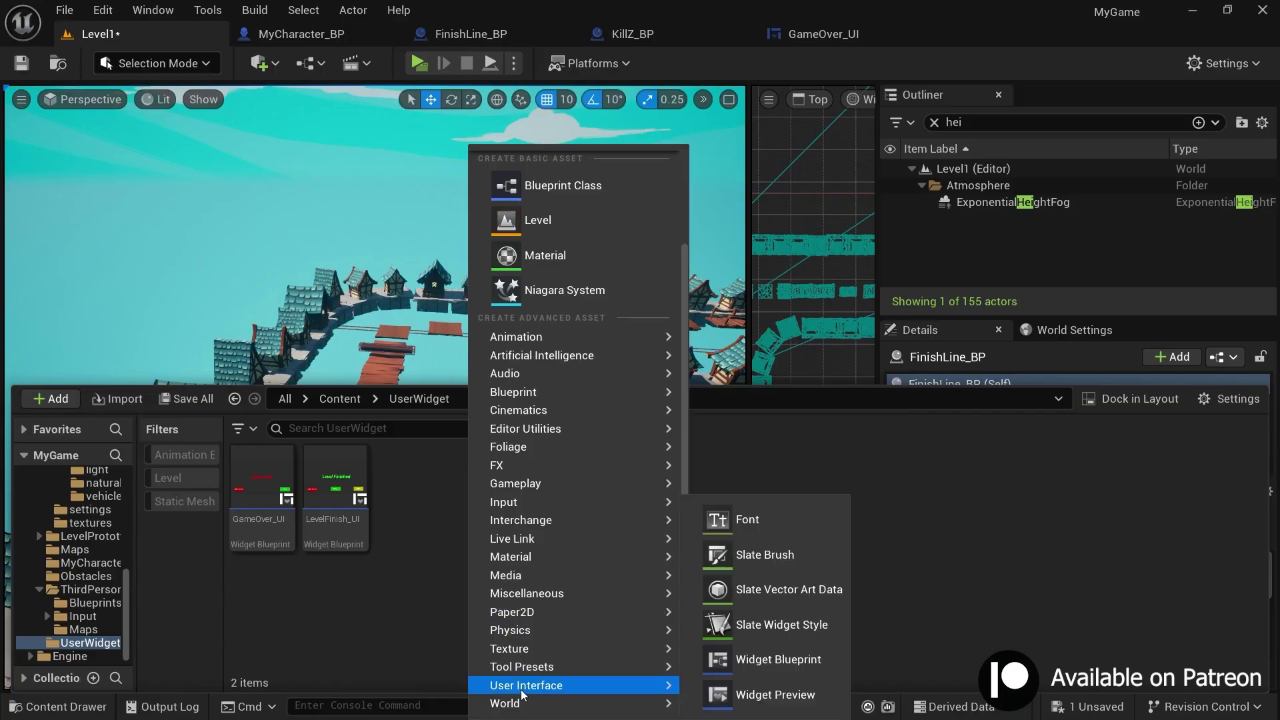
{"action": "left_click", "coordinate": [750, 667]}
{"action": "left_click", "coordinate": [445, 214]}
{"action": "type", "text": "MainHUD_UI"}
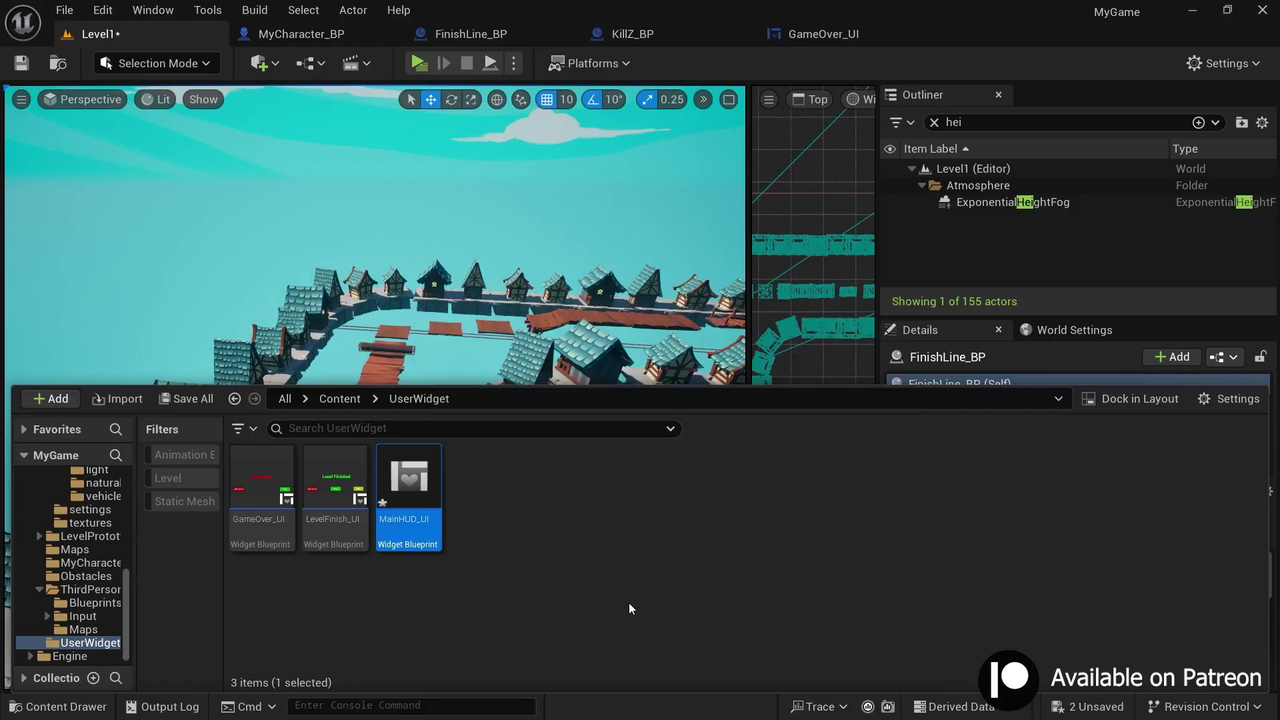
{"action": "key", "text": "Return"}
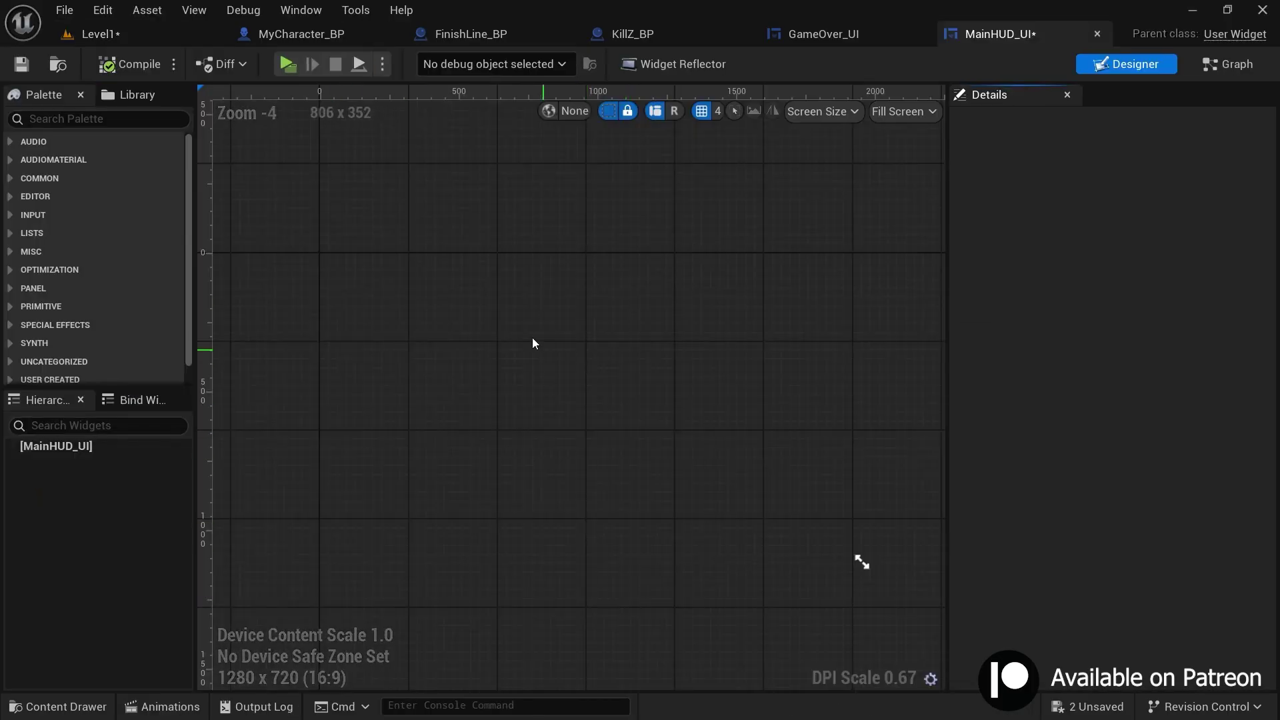
Add a Canvas Panel as the root widget of MainHUD_UI
{"action": "left_click", "coordinate": [78, 116]}
{"action": "type", "text": "canvas"}
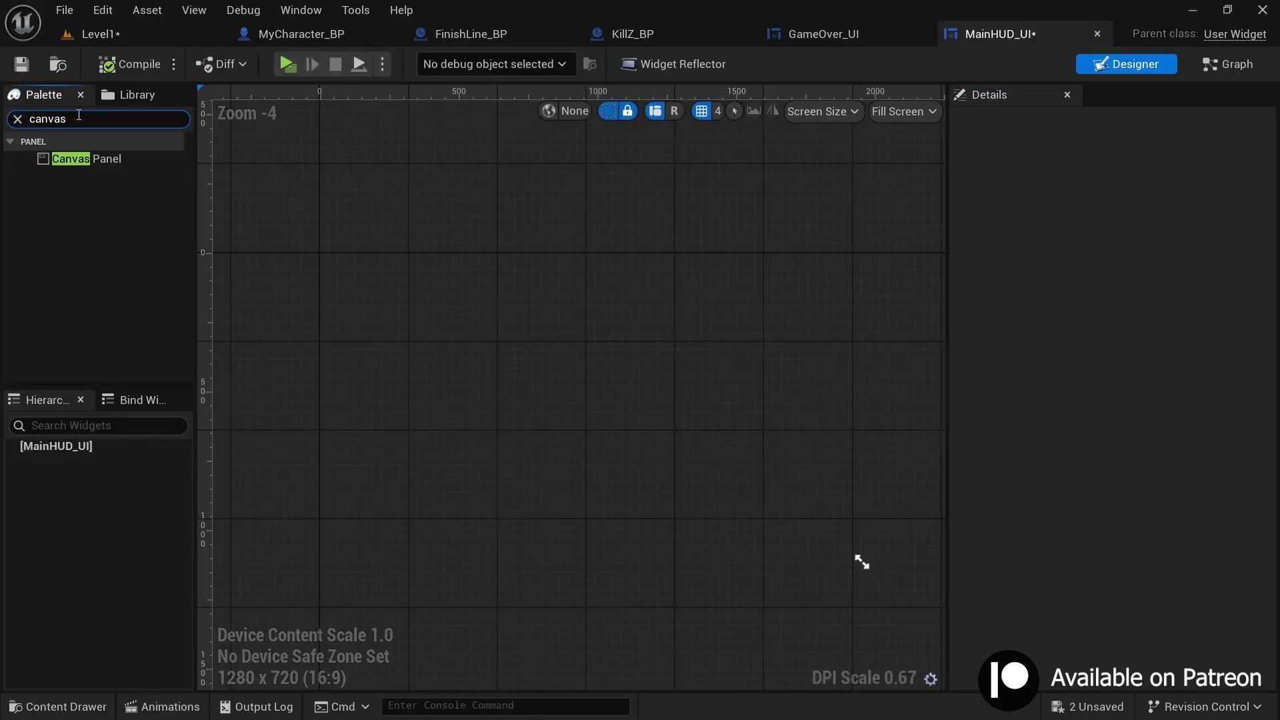
{"action": "left_click_drag", "start_coordinate": [65, 169], "coordinate": [70, 448]}
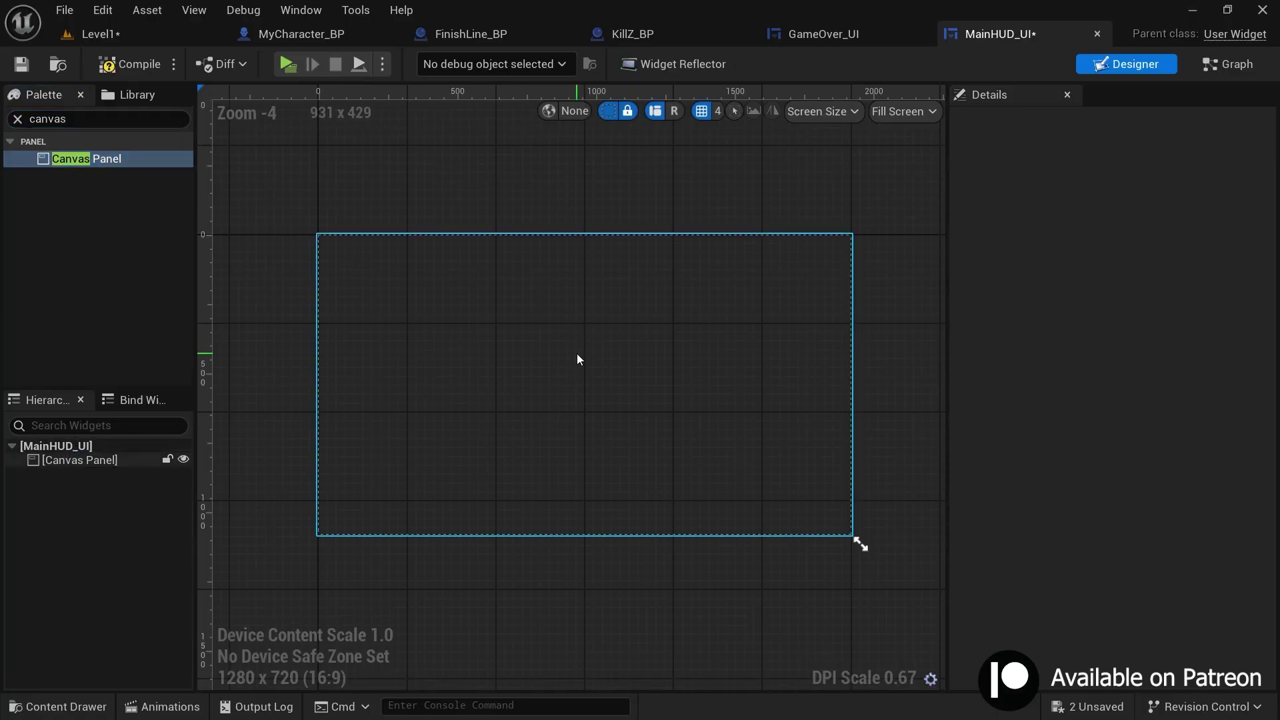
Add a Horizontal Box inside the Canvas Panel, enlarge it, and move it to the canvas's upper middle at about X 856, Y 24
{"action": "scroll", "coordinate": [532, 308], "scroll_direction": "up", "scroll_amount": 2}
{"action": "scroll", "coordinate": [597, 283], "scroll_direction": "down", "scroll_amount": 1}
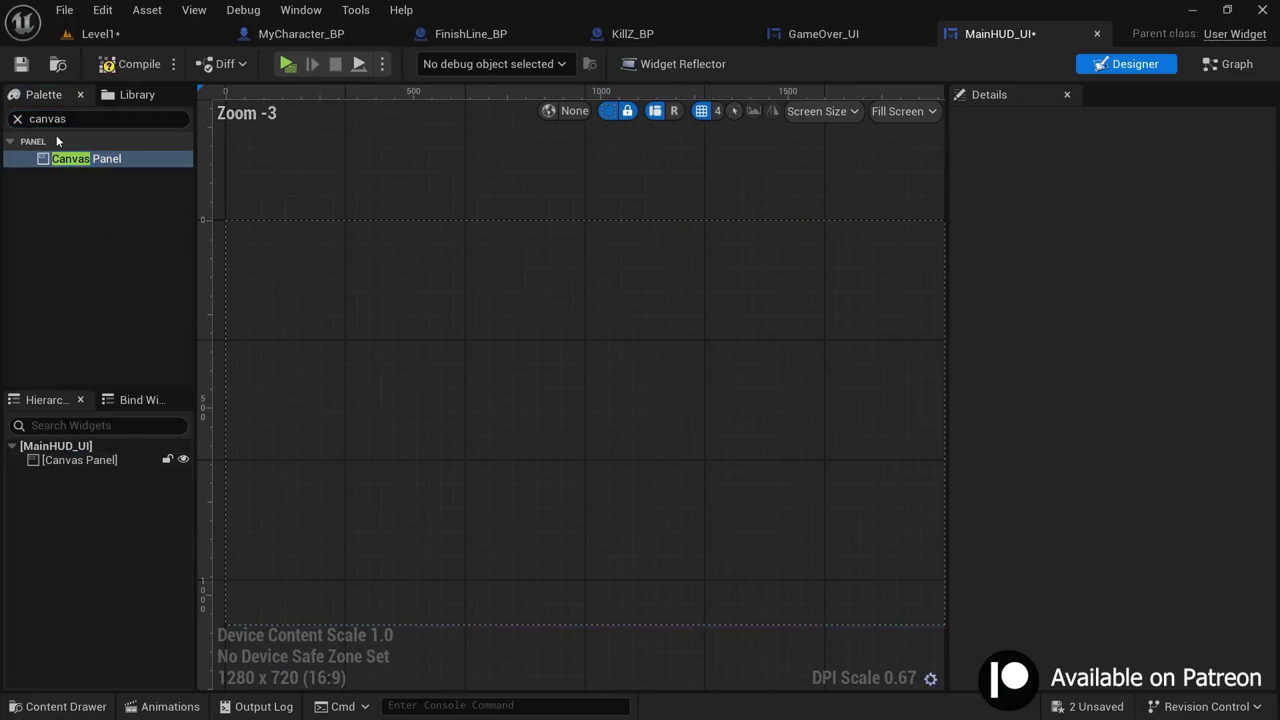
{"action": "type", "text": "hori"}
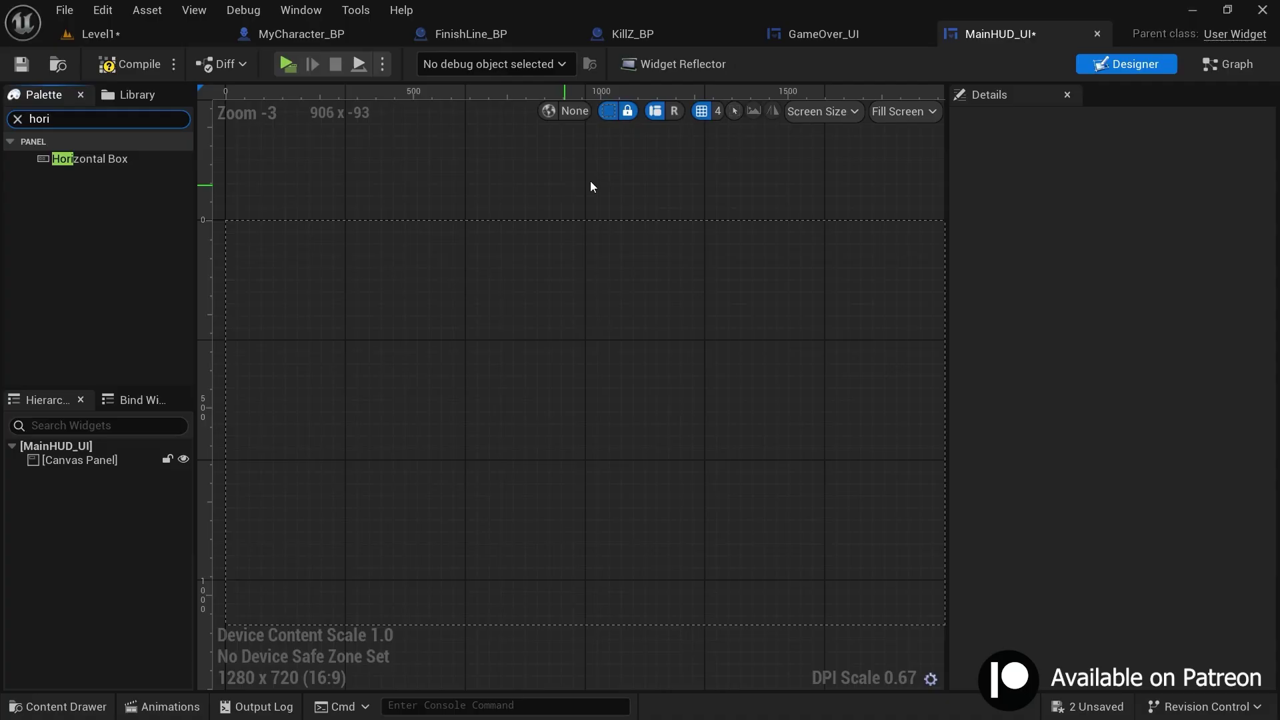
{"action": "left_click_drag", "start_coordinate": [60, 160], "coordinate": [71, 464]}
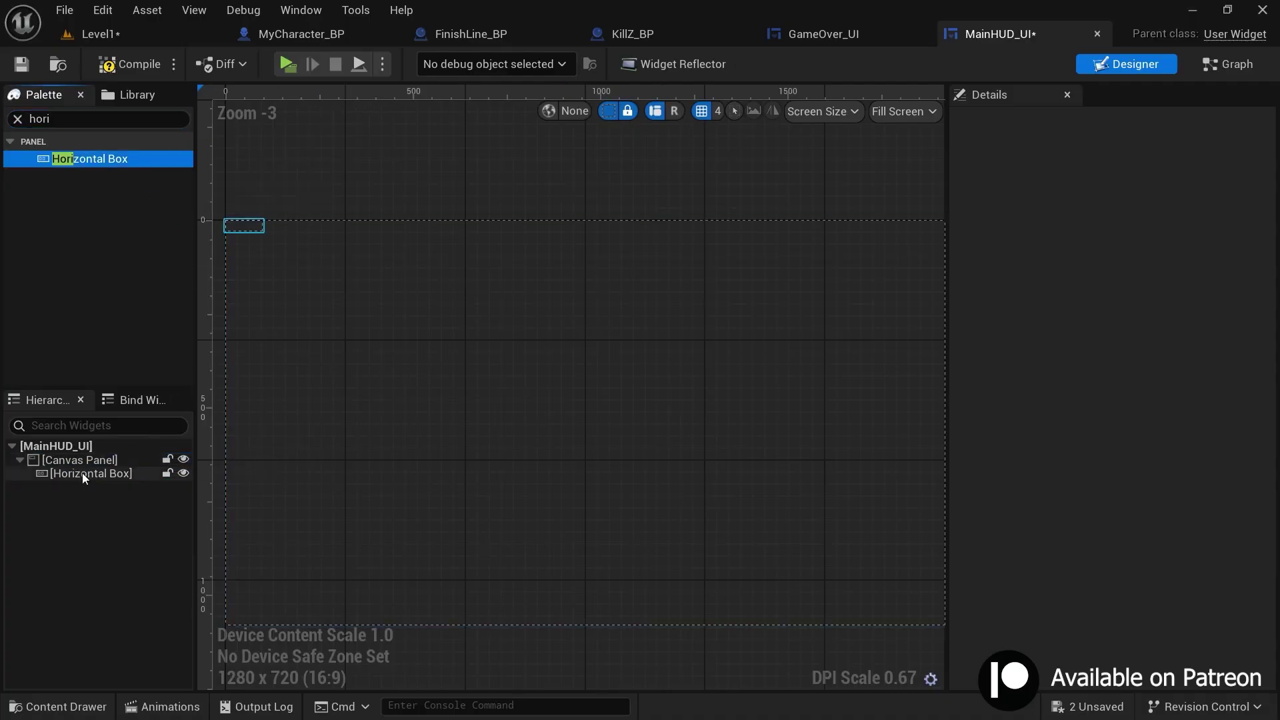
{"action": "left_click_drag", "start_coordinate": [267, 234], "coordinate": [327, 259]}
{"action": "left_click_drag", "start_coordinate": [275, 240], "coordinate": [608, 249]}
Set the Horizontal Box's size to 230 by 65 and anchor it to the top center of the canvas
{"action": "left_click", "coordinate": [1111, 272]}
{"action": "type", "text": "230.0"}
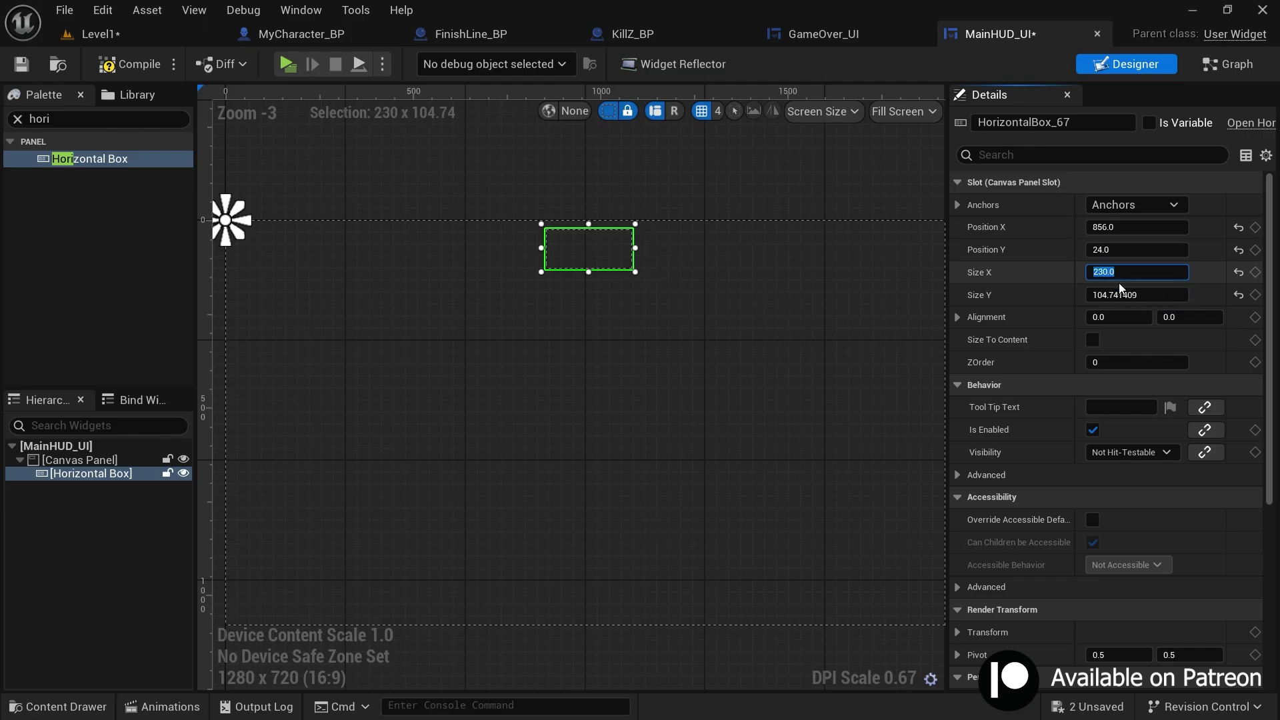
{"action": "left_click", "coordinate": [1125, 294]}
{"action": "key", "text": "Return"}
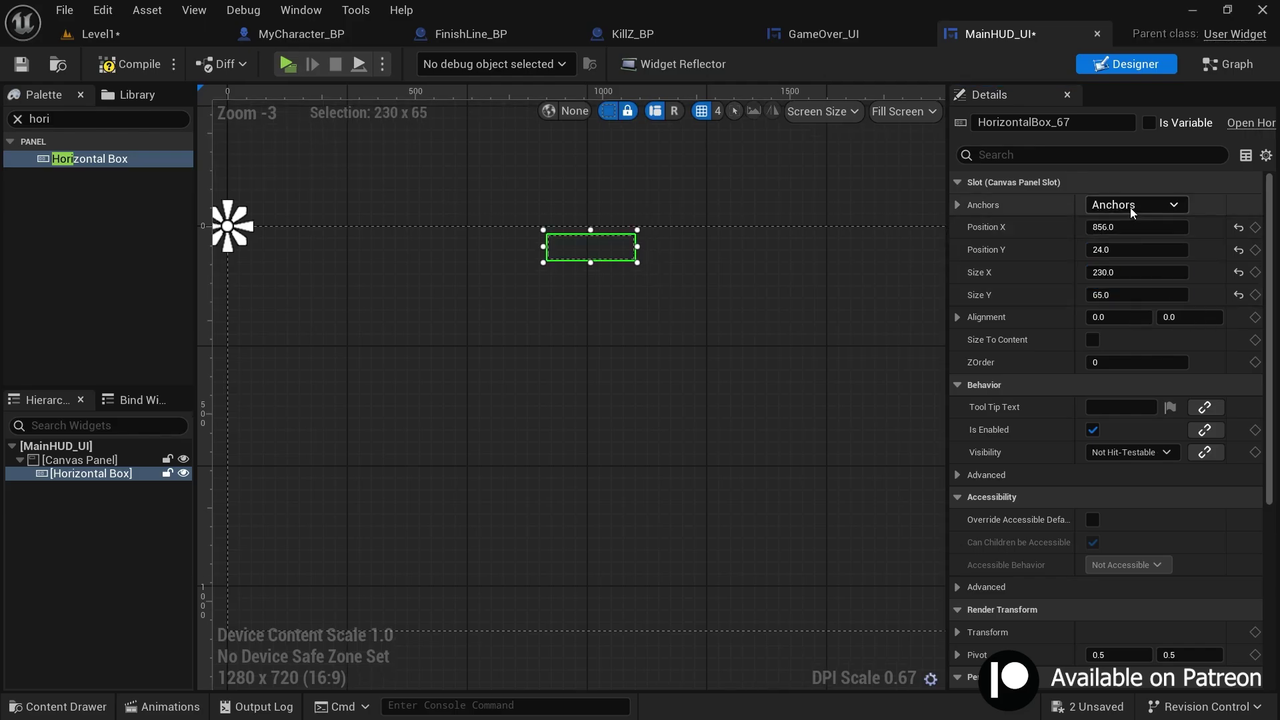
{"action": "left_click", "coordinate": [1130, 207]}
{"action": "left_click", "coordinate": [1131, 242], "text": "ctrl"}
Add a Text widget inside the Horizontal Box and set its text to "00"
{"action": "scroll", "coordinate": [589, 239], "scroll_direction": "up", "scroll_amount": 5}
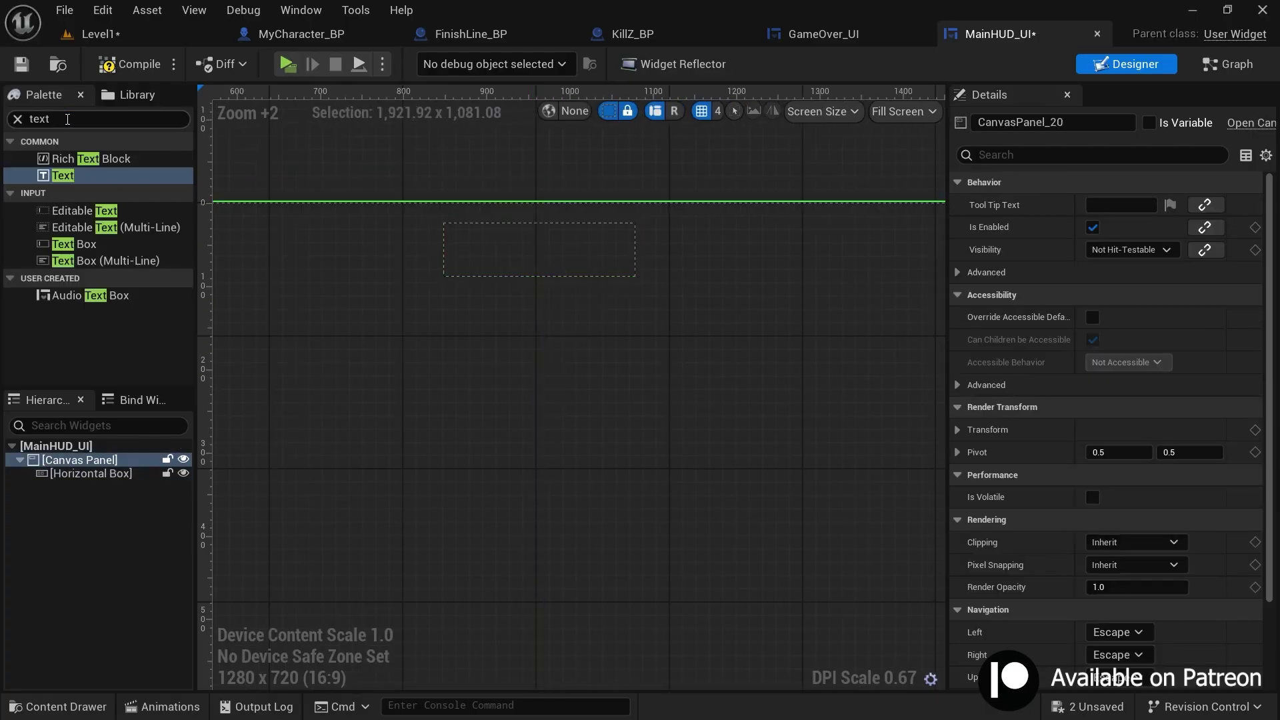
{"action": "left_click", "coordinate": [67, 119]}
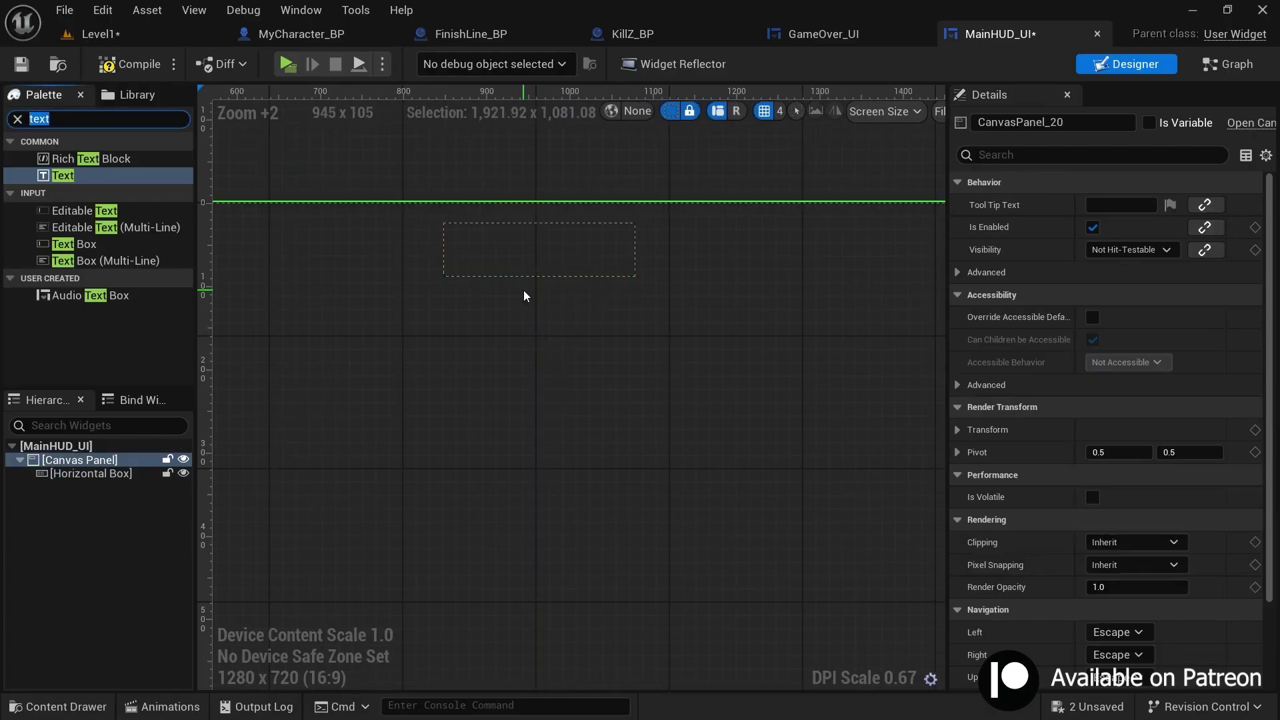
{"action": "key", "text": "BackSpace"}
{"action": "type", "text": "text"}
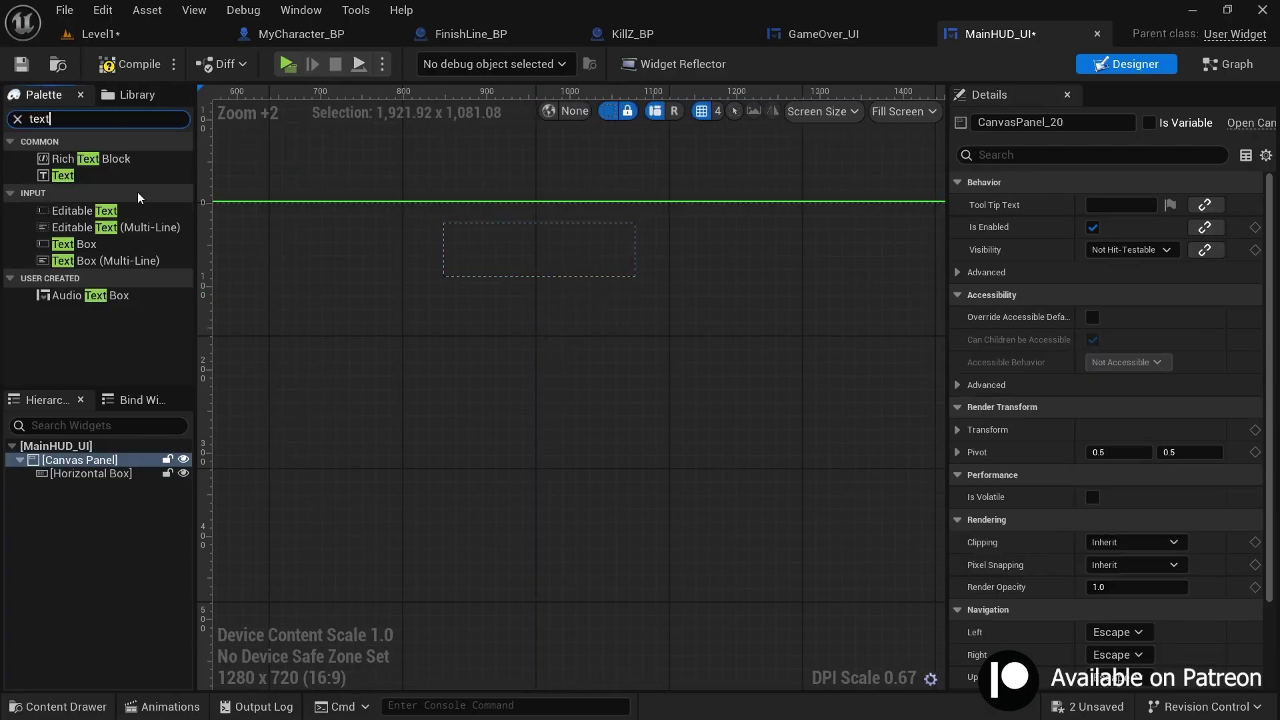
{"action": "left_click_drag", "start_coordinate": [63, 176], "coordinate": [485, 261]}
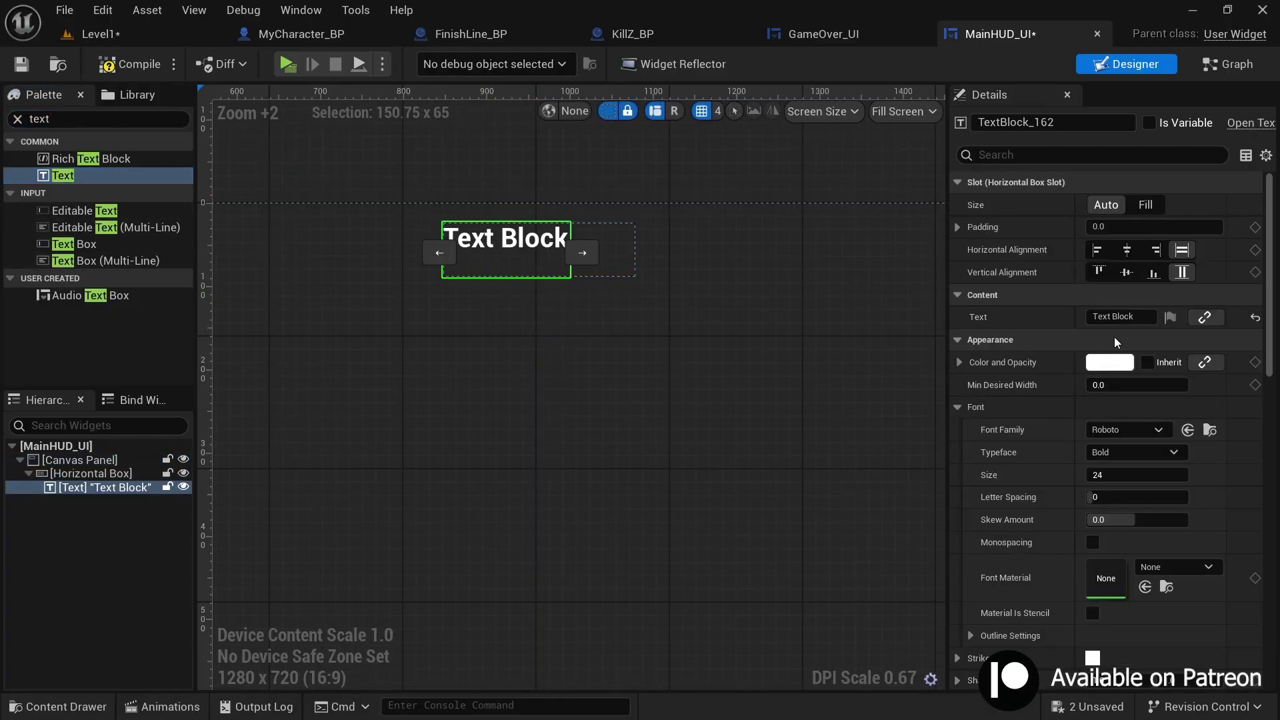
{"action": "left_click", "coordinate": [1120, 317]}
{"action": "type", "text": "00"}
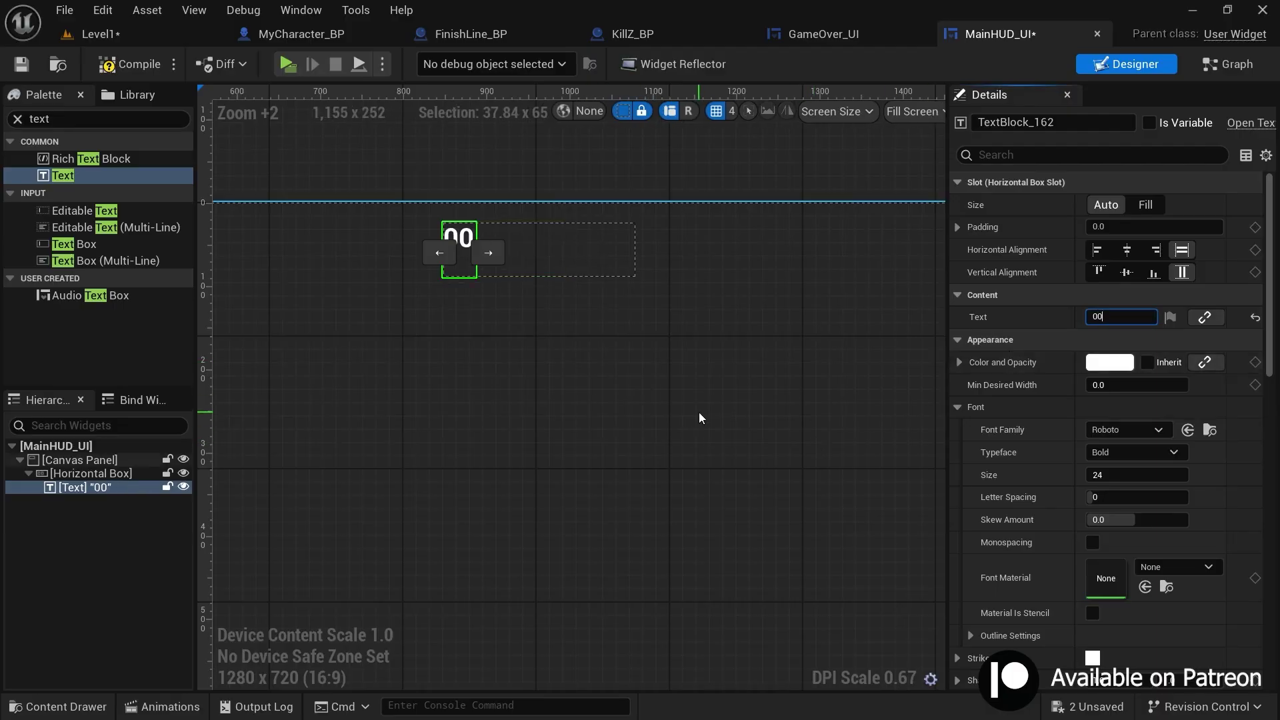
Center the "00" text horizontally and vertically in its slot and set its font size to 50
{"action": "left_click", "coordinate": [1127, 249]}
{"action": "left_click", "coordinate": [1128, 272]}
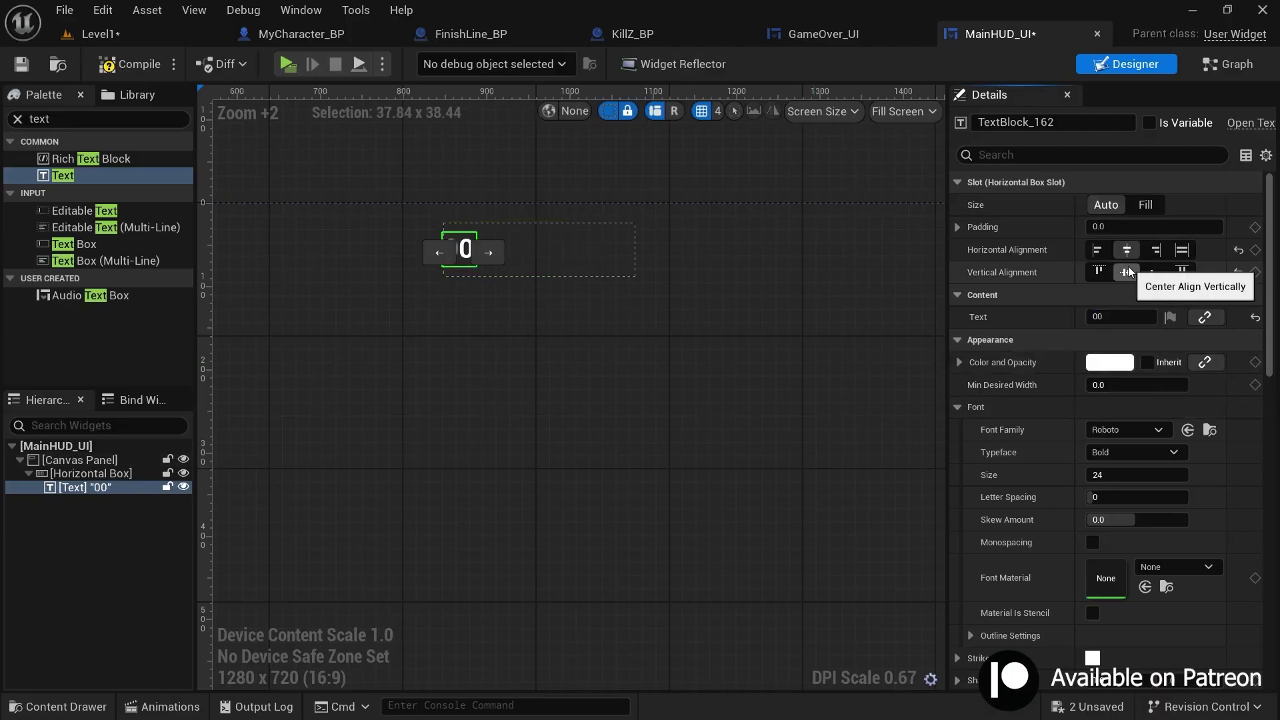
{"action": "scroll", "coordinate": [1126, 442], "scroll_direction": "down", "scroll_amount": 2}
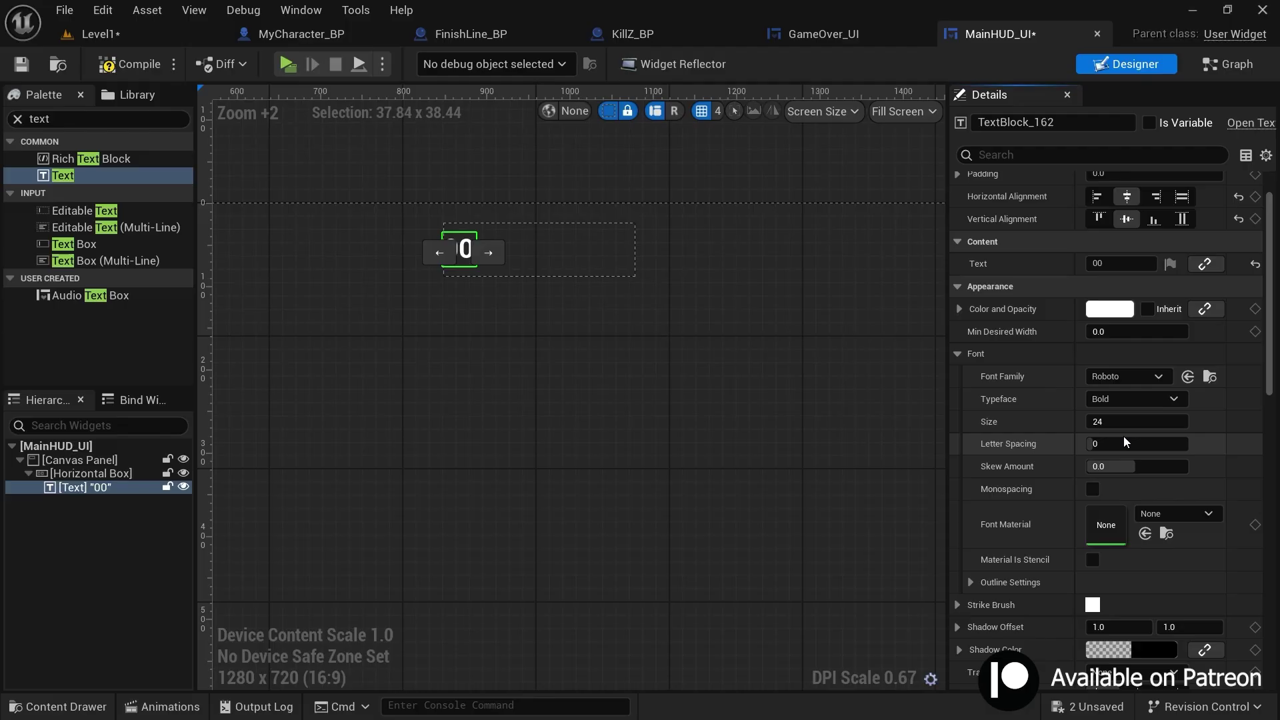
{"action": "type", "text": "50"}
{"action": "key", "text": "Return"}
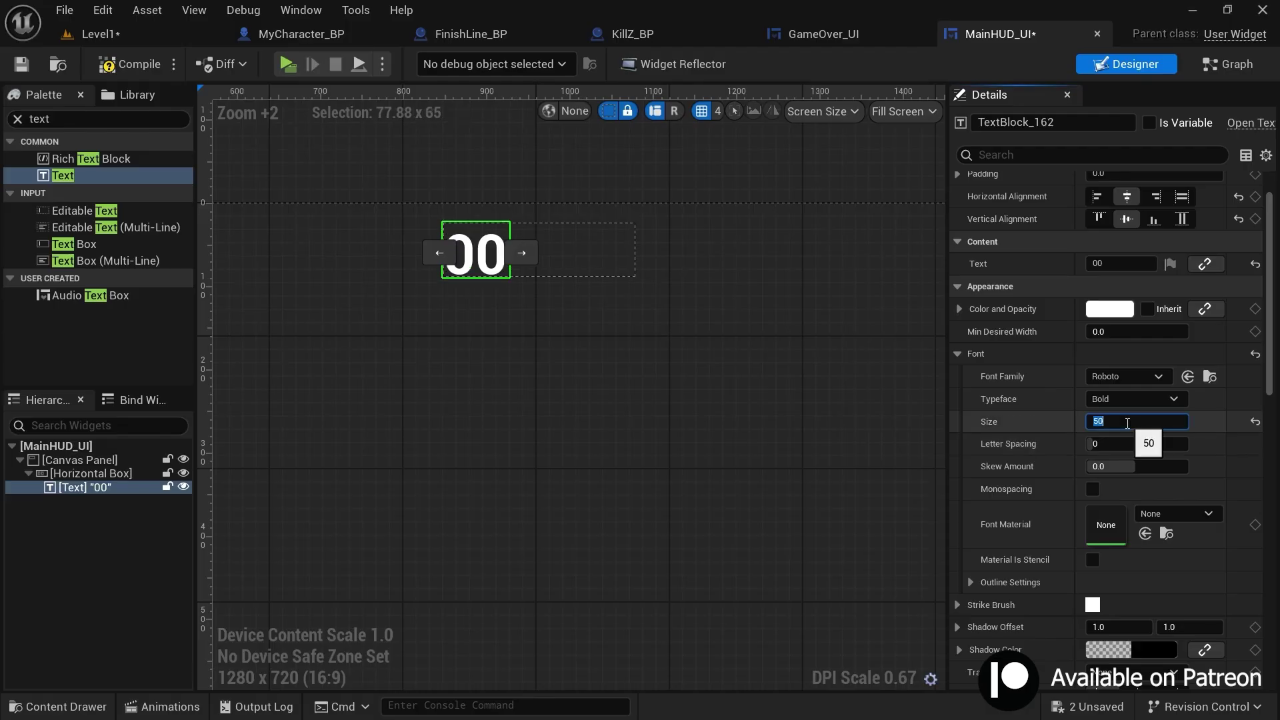
{"action": "scroll", "coordinate": [635, 349], "scroll_direction": "down", "scroll_amount": 1}
{"action": "scroll", "coordinate": [1194, 466], "scroll_direction": "down", "scroll_amount": 4}
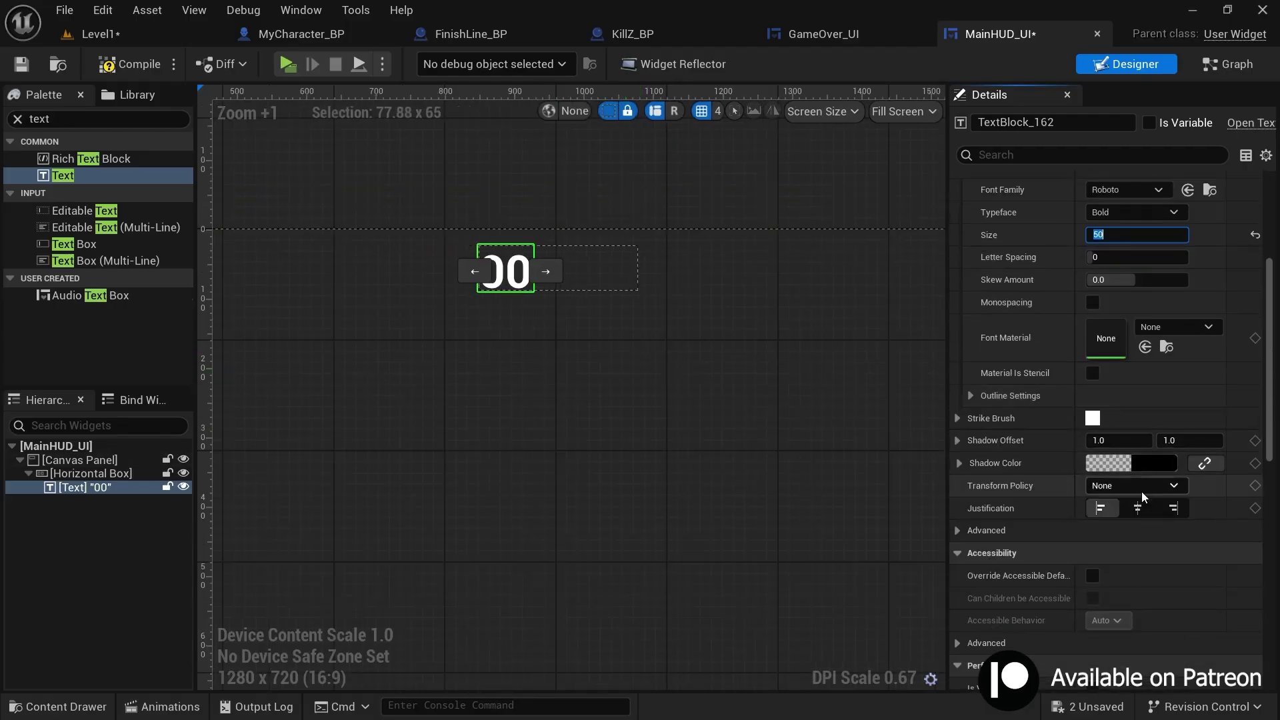
{"action": "scroll", "coordinate": [1145, 368], "scroll_direction": "up", "scroll_amount": 5}
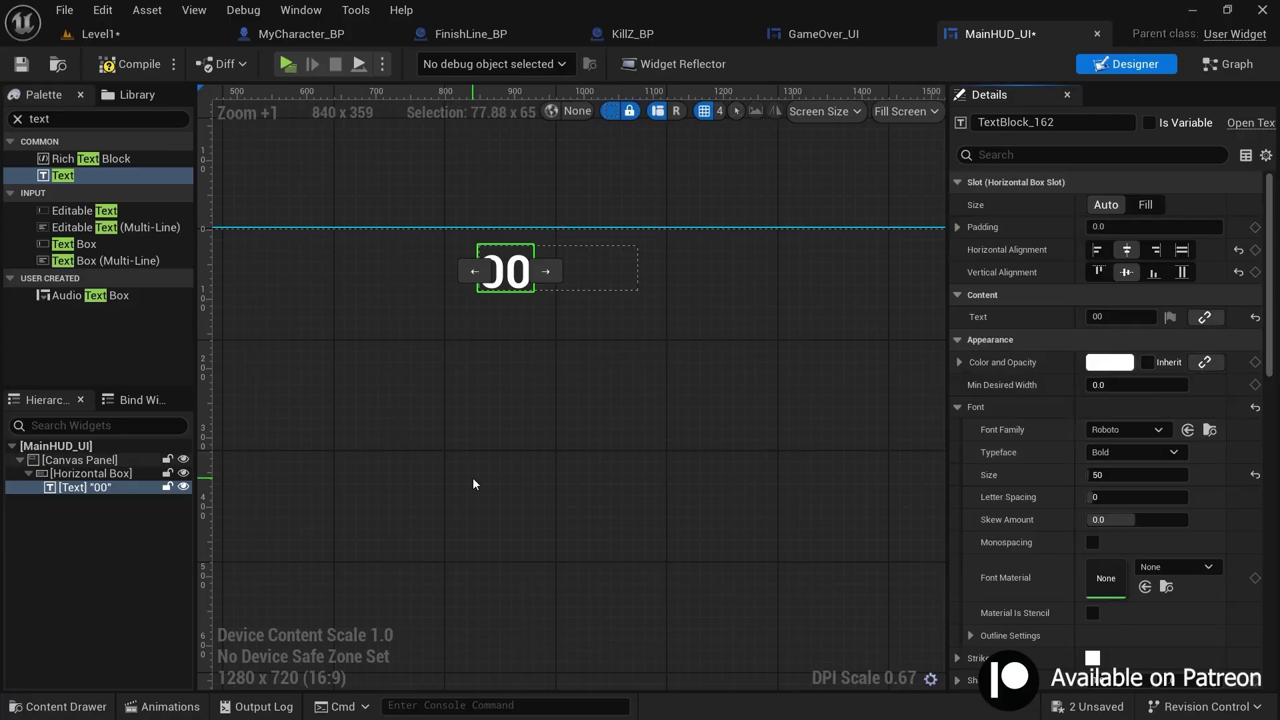
Duplicate the "00" text twice so the Horizontal Box holds three text widgets
{"action": "left_click", "coordinate": [80, 487]}
{"action": "key", "text": "ctrl+d"}
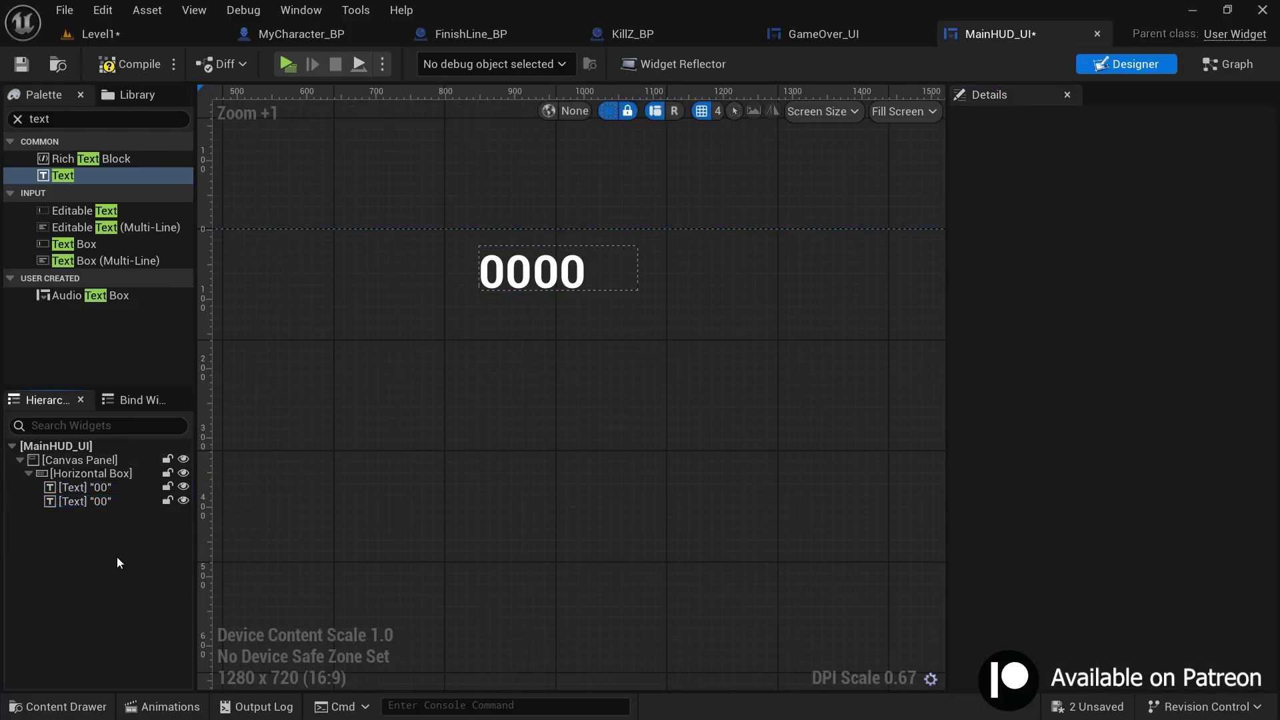
{"action": "left_click", "coordinate": [100, 502]}
{"action": "key", "text": "ctrl+d"}
Change the middle text widget's content to ":"
{"action": "left_click", "coordinate": [99, 501]}
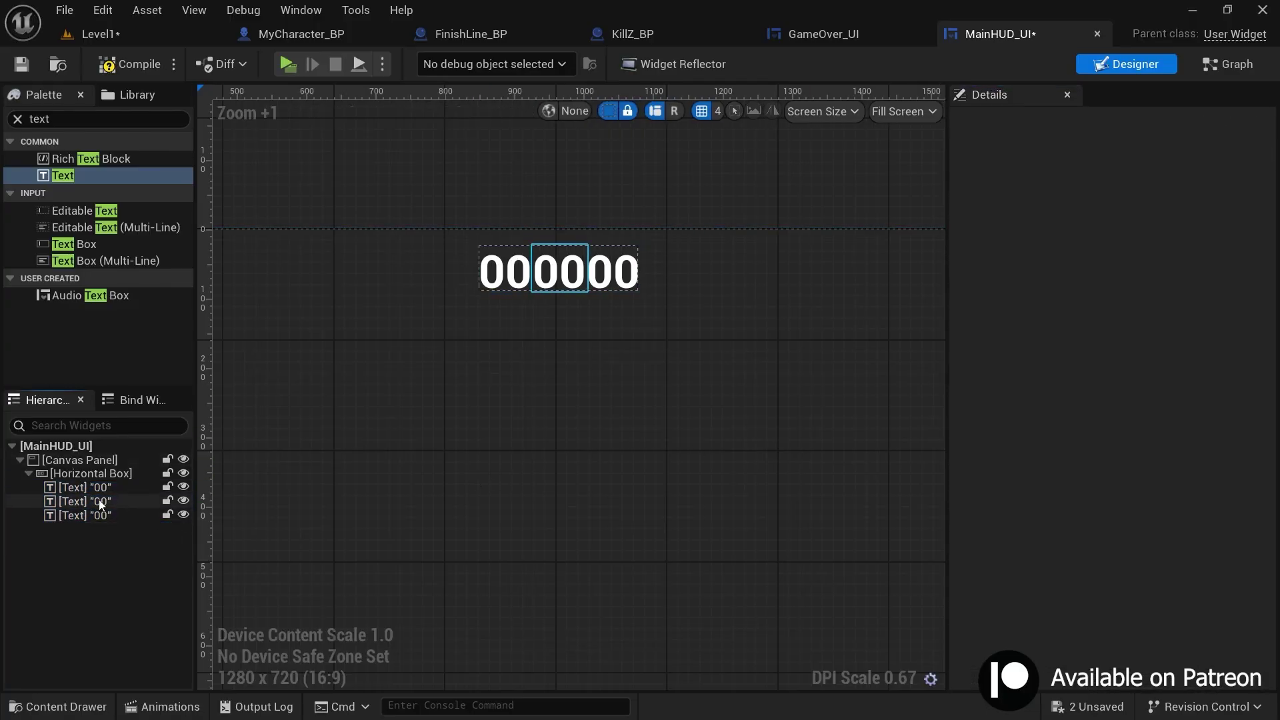
{"action": "left_click", "coordinate": [1097, 317]}
{"action": "type", "text": ":"}
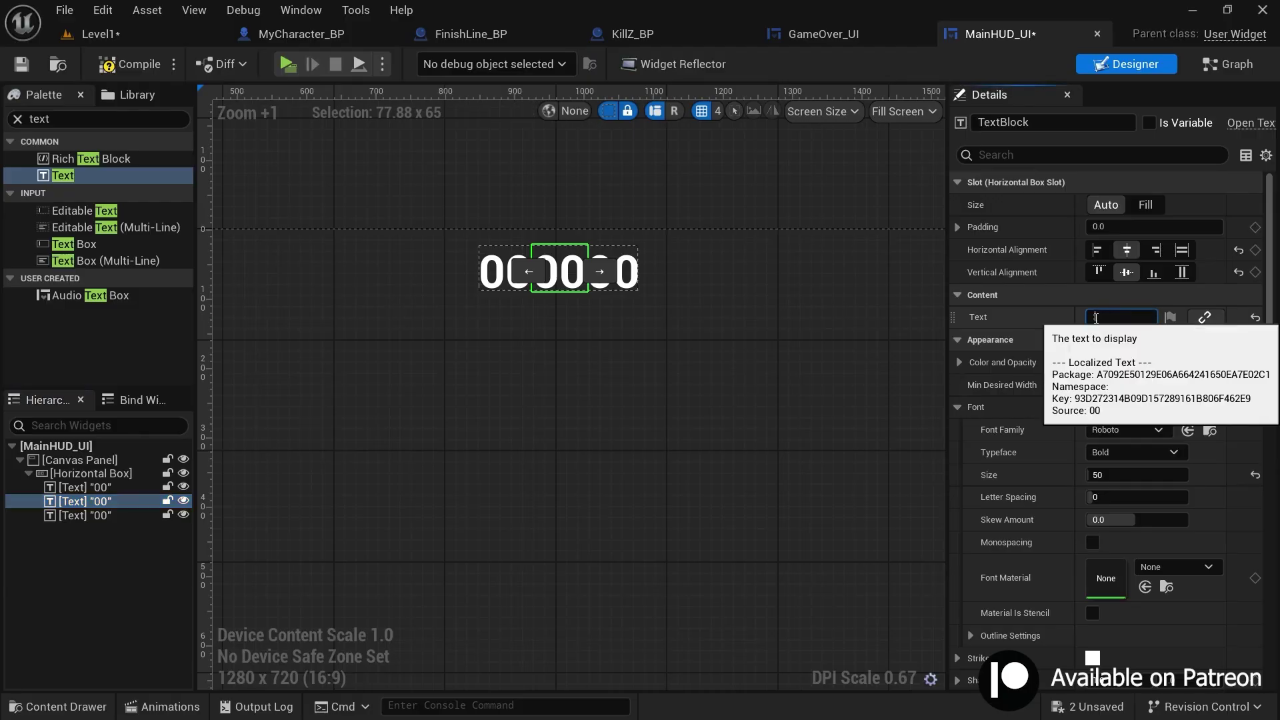
{"action": "left_click", "coordinate": [672, 396]}
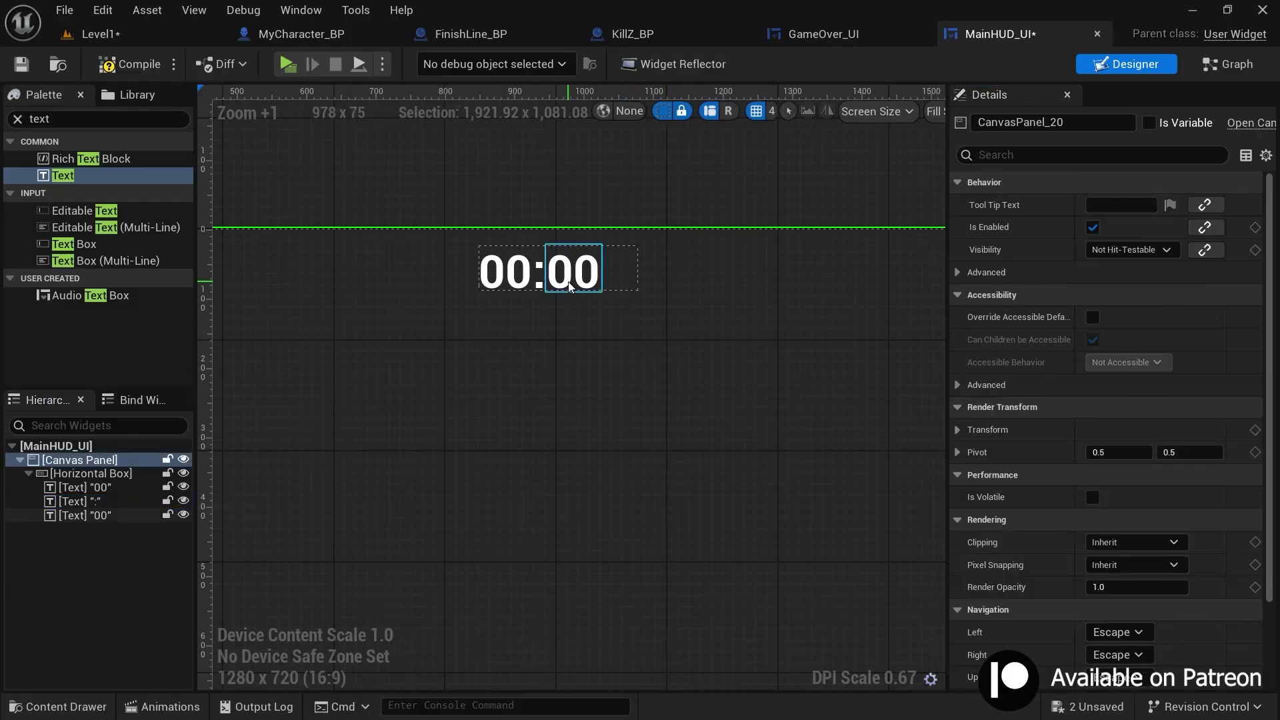
Set the slot size of all three text widgets to Fill so they spread across the Horizontal Box
{"action": "left_click", "coordinate": [84, 487]}
{"action": "left_click", "coordinate": [80, 515], "text": "shift"}
{"action": "left_click", "coordinate": [1145, 205]}
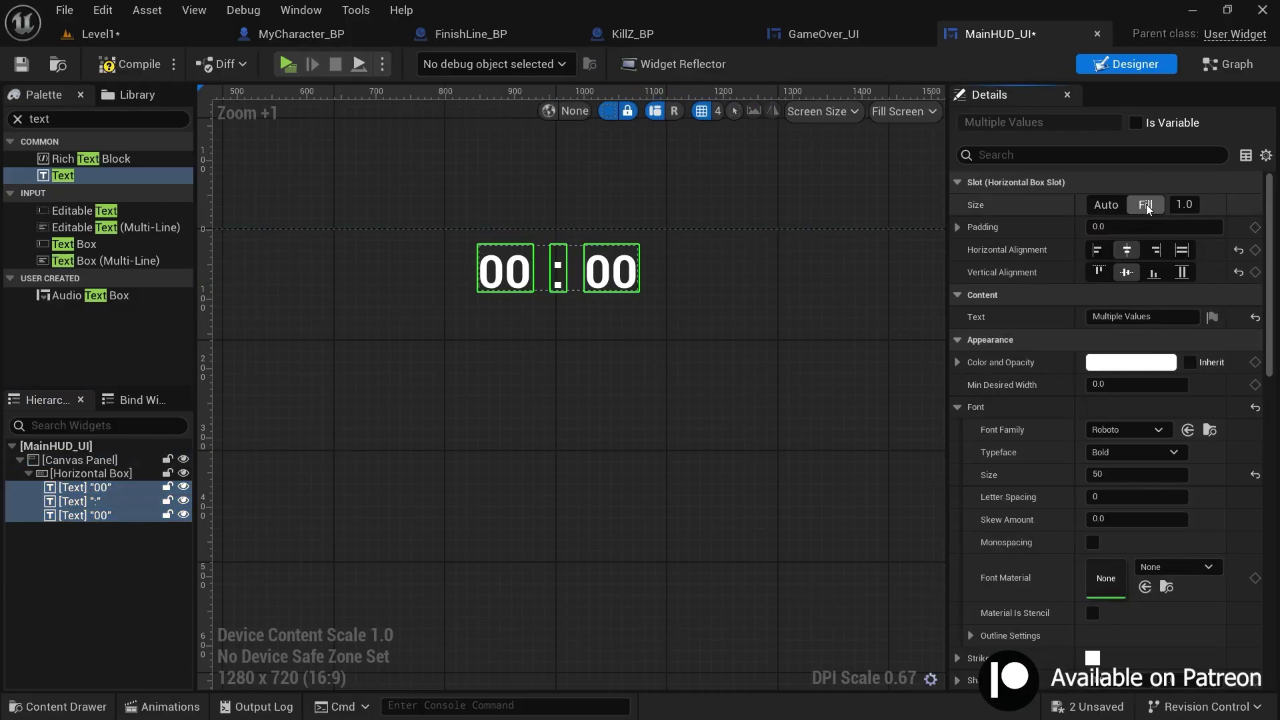
{"action": "left_click", "coordinate": [73, 473]}
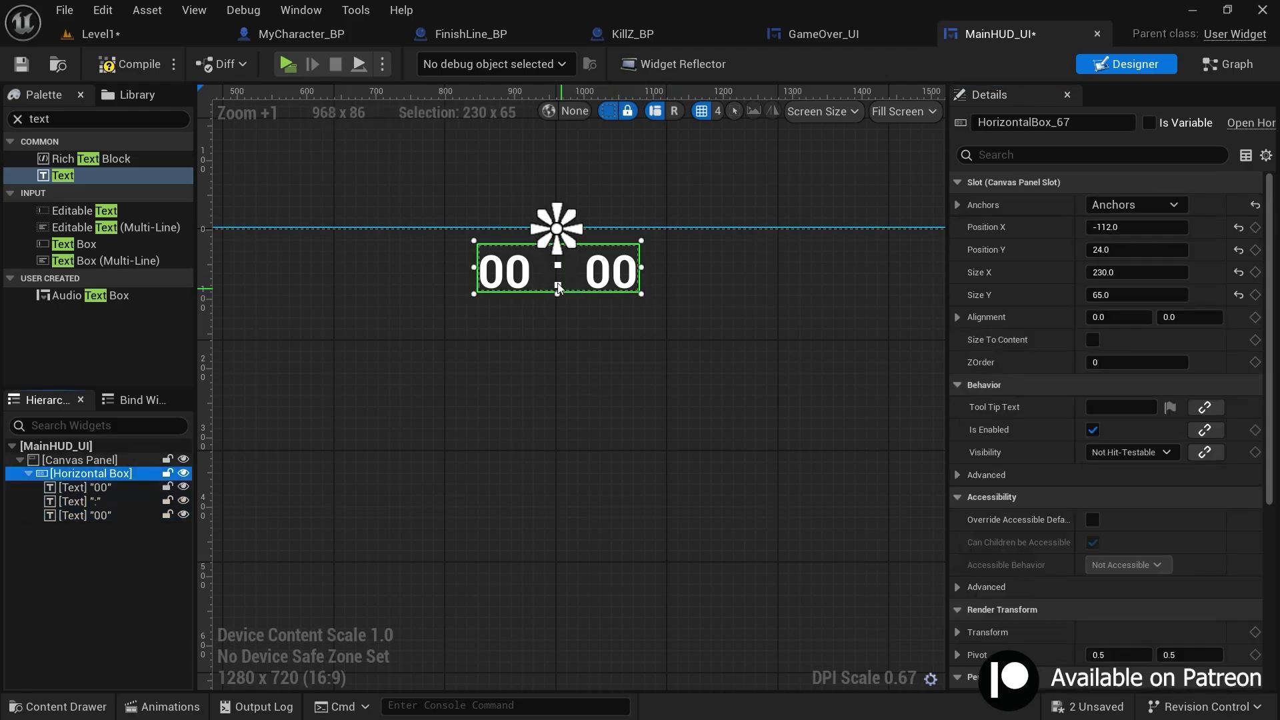
{"action": "left_click", "coordinate": [588, 361]}
{"action": "scroll", "coordinate": [627, 303], "scroll_direction": "down", "scroll_amount": 1}
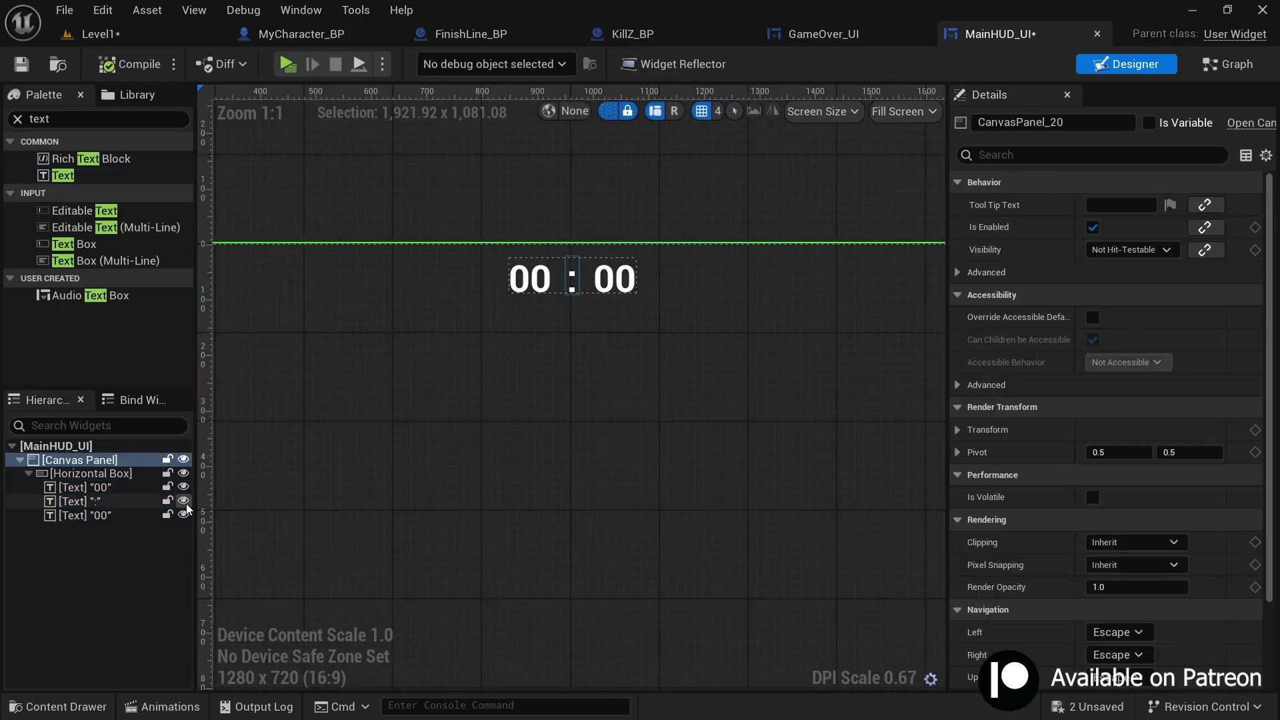
Expose both "00" text widgets as variables
{"action": "left_click", "coordinate": [87, 488]}
{"action": "left_click", "coordinate": [86, 518], "text": "ctrl"}
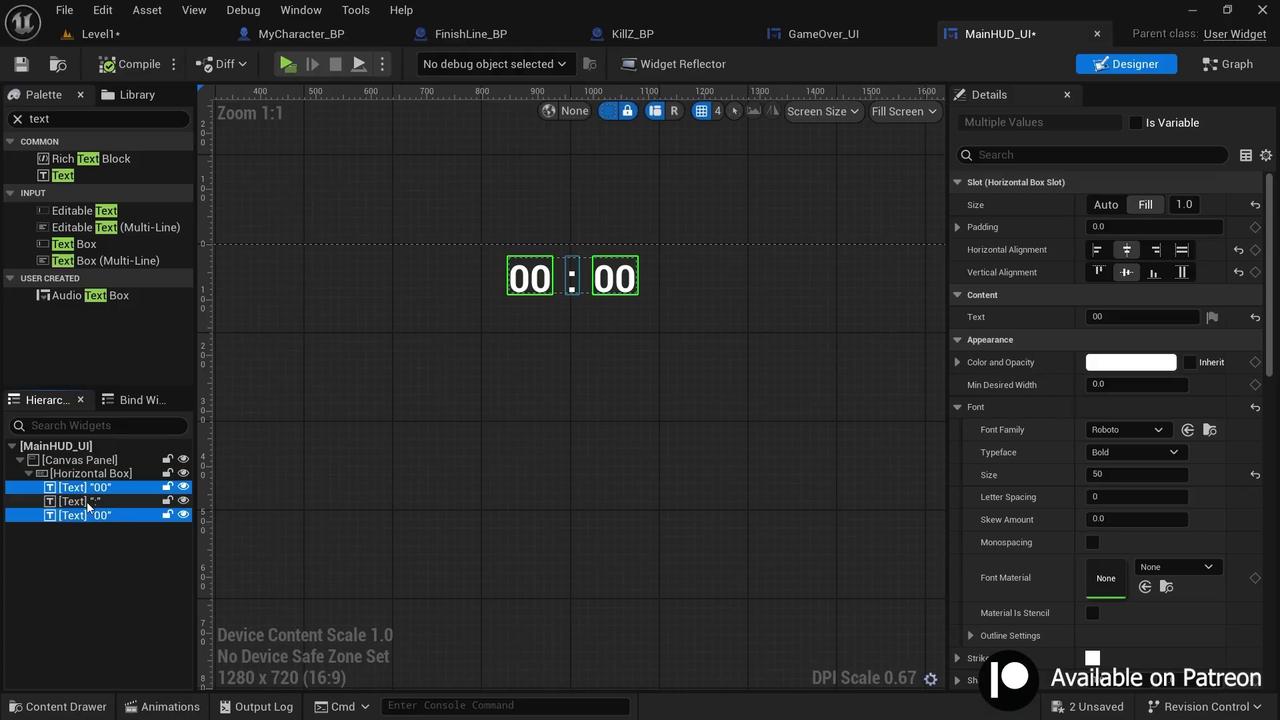
{"action": "left_click", "coordinate": [1135, 124]}
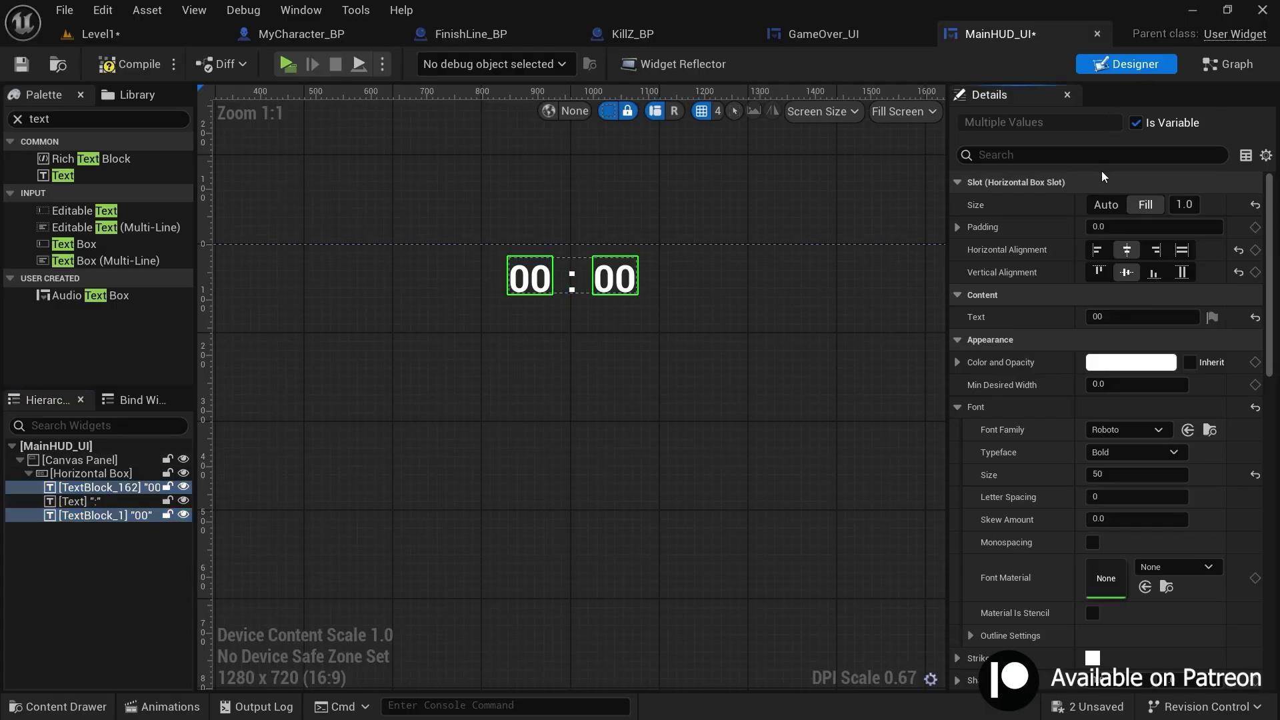
Check the exposed text block variables in the widget's graph, then return to the designer layout
{"action": "left_click", "coordinate": [1230, 65]}
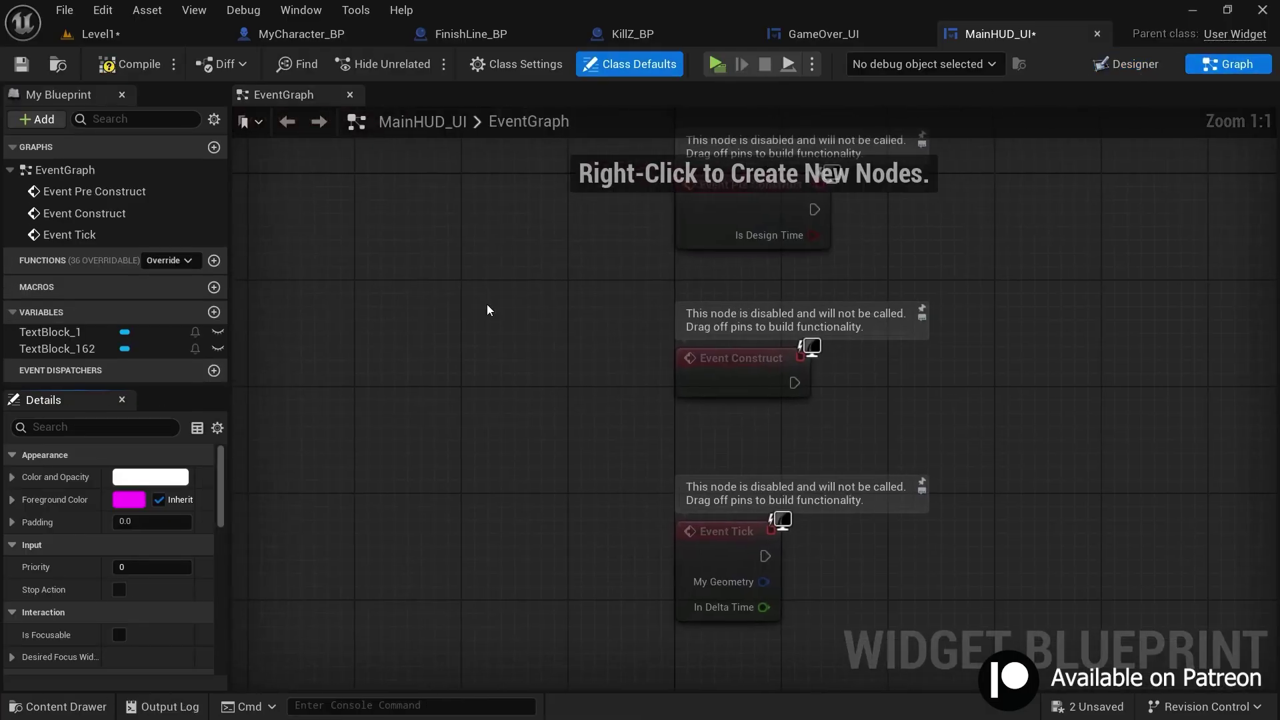
{"action": "left_click", "coordinate": [65, 345]}
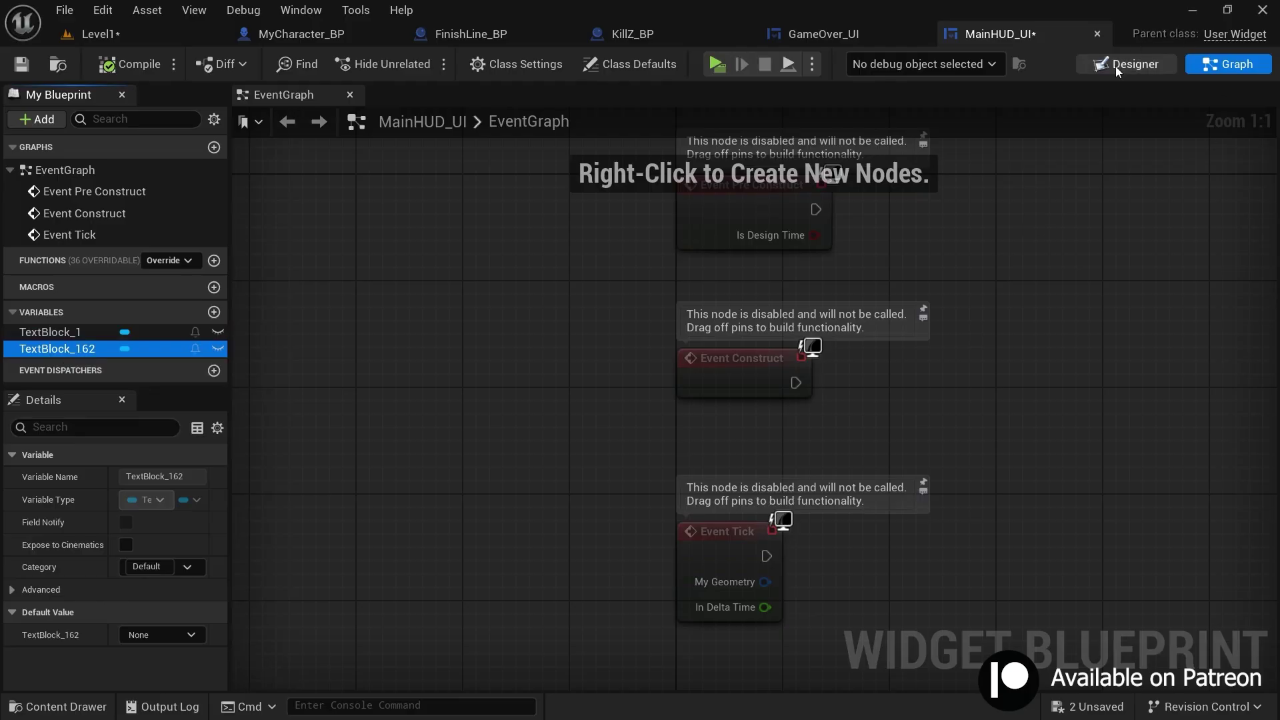
{"action": "scroll", "coordinate": [1040, 306], "scroll_direction": "down", "scroll_amount": 3}
{"action": "left_click", "coordinate": [1007, 169]}
{"action": "left_click", "coordinate": [1135, 64]}
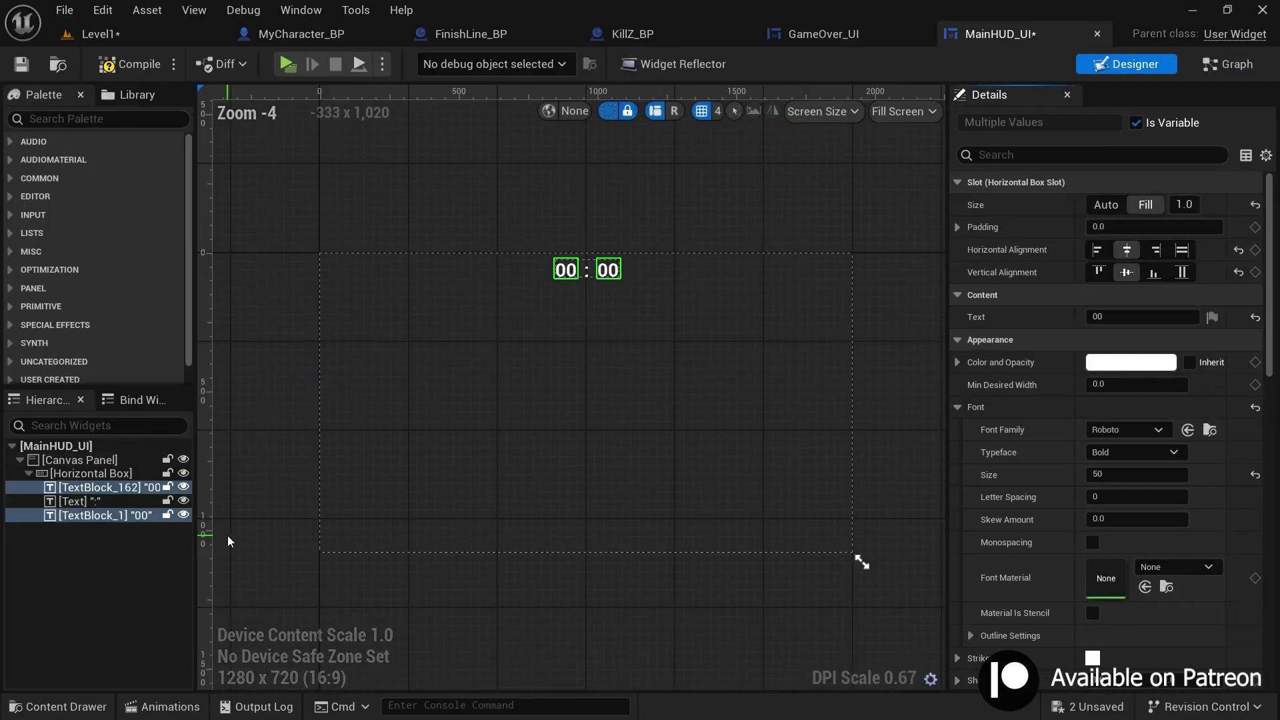
{"action": "scroll", "coordinate": [640, 274], "scroll_direction": "up", "scroll_amount": 4}
{"action": "left_click", "coordinate": [437, 500]}
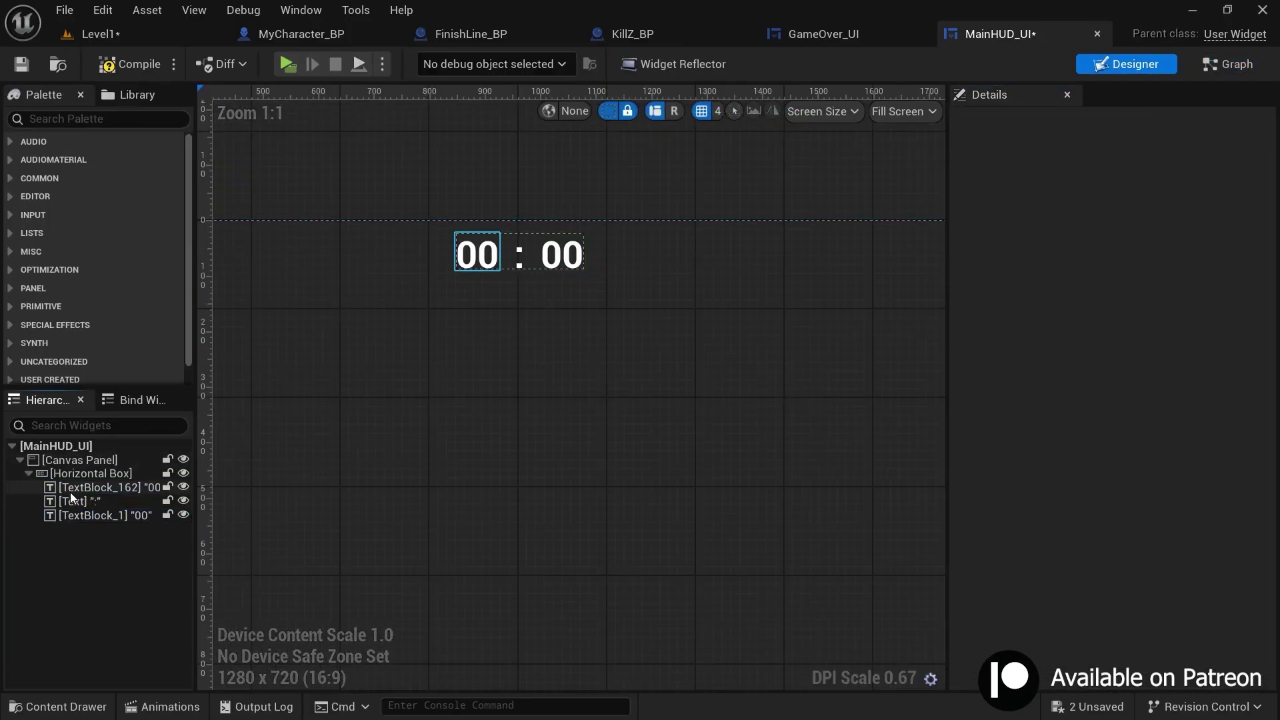
Rename the first "00" text widget to Minute_Text and the second "00" text widget to Second_Text
{"action": "left_click", "coordinate": [70, 493]}
{"action": "key", "text": "F2"}
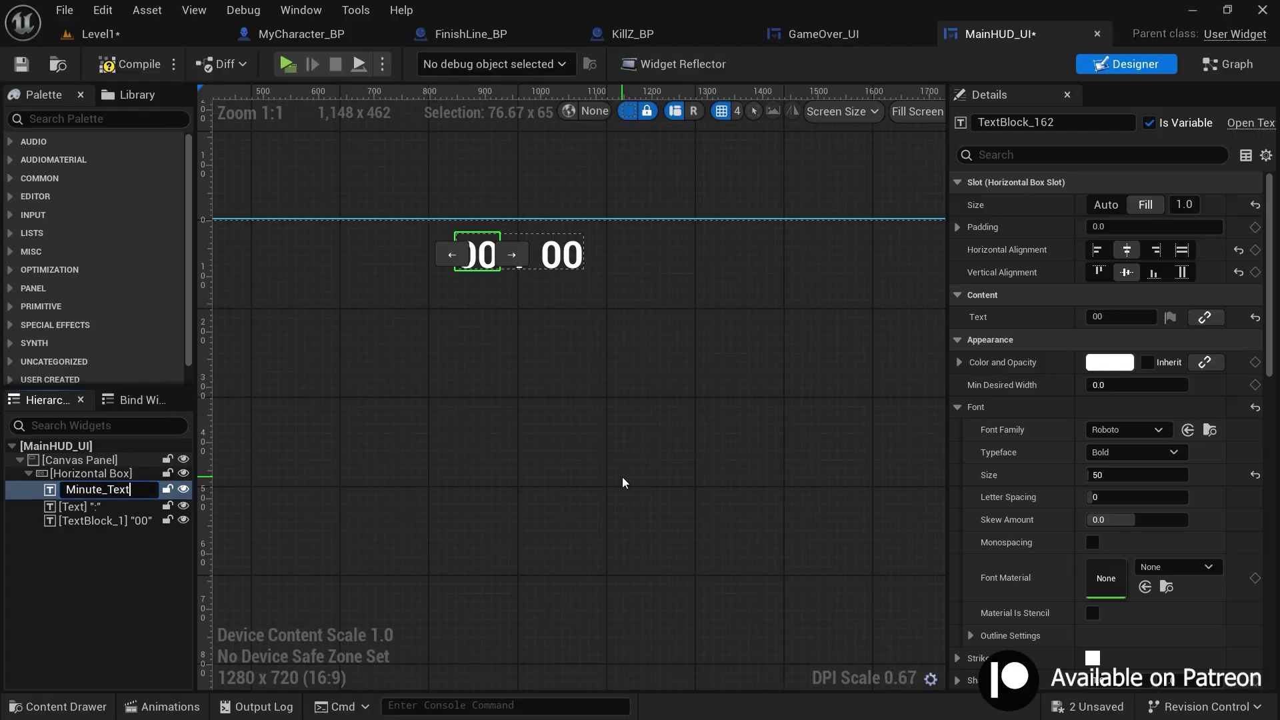
{"action": "type", "text": "Minute_Text"}
{"action": "key", "text": "Return"}
{"action": "left_click", "coordinate": [80, 521]}
{"action": "key", "text": "F2"}
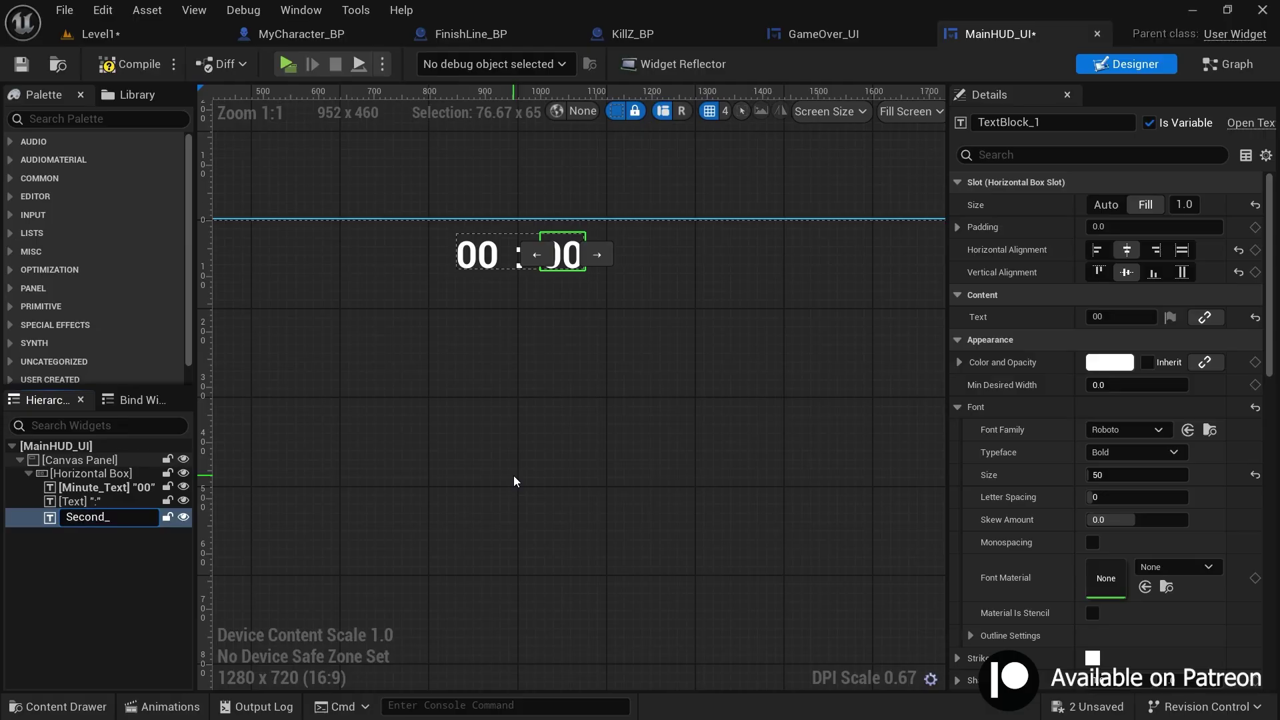
{"action": "type", "text": "Second_Text"}
{"action": "key", "text": "Return"}
{"action": "left_click", "coordinate": [514, 475]}
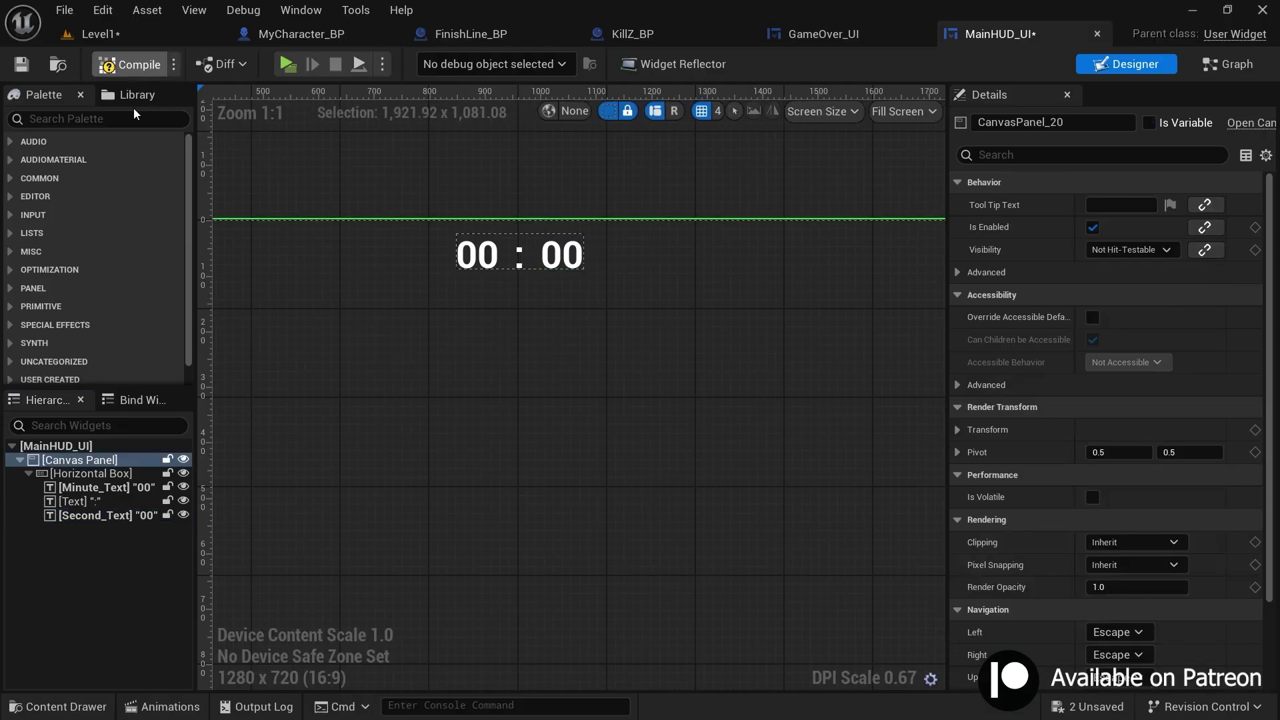
Delete the default event nodes from the widget's event graph and compile the blueprint
{"action": "left_click", "coordinate": [1231, 64]}
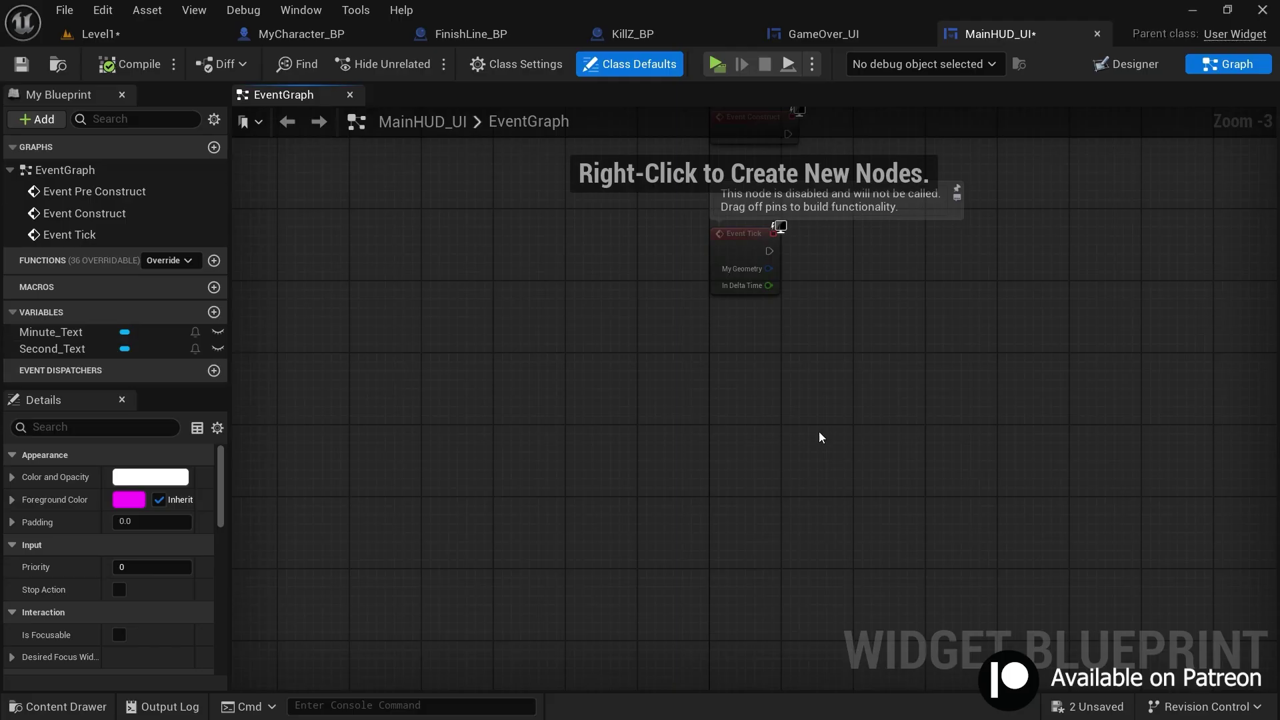
{"action": "left_click_drag", "start_coordinate": [562, 227], "coordinate": [805, 471]}
{"action": "key", "text": "Delete"}
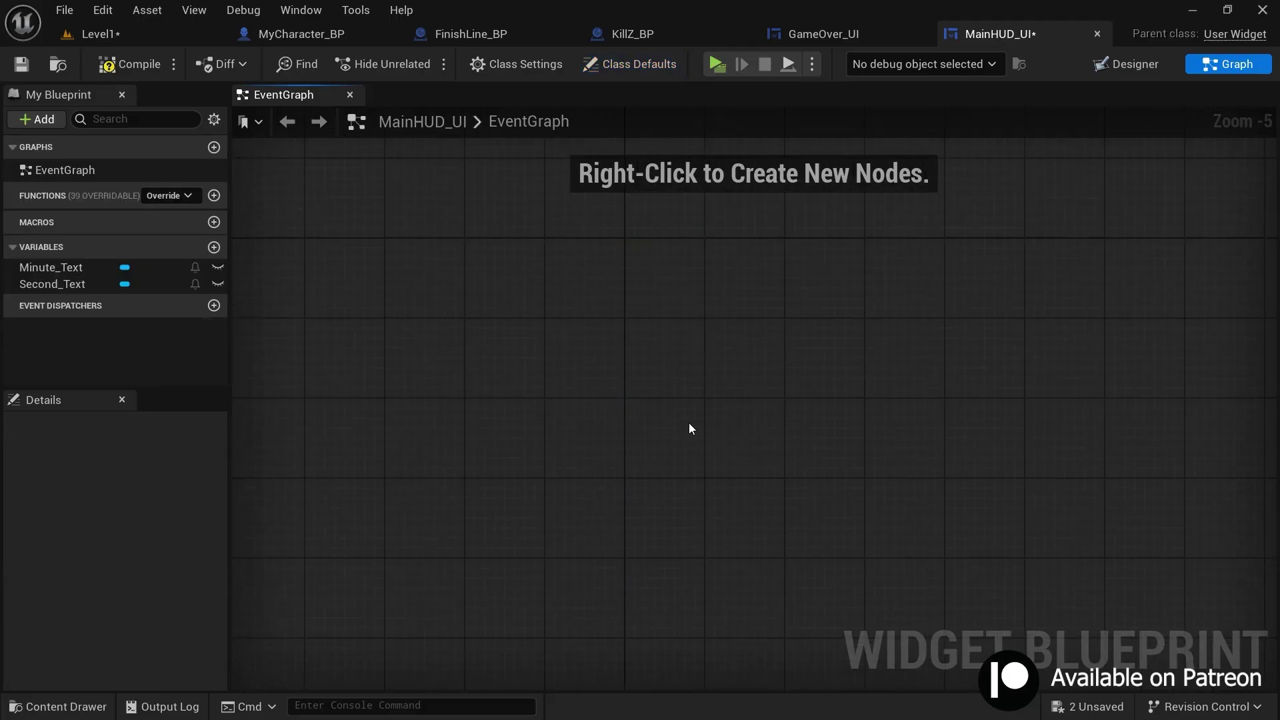
{"action": "key", "text": "F7"}
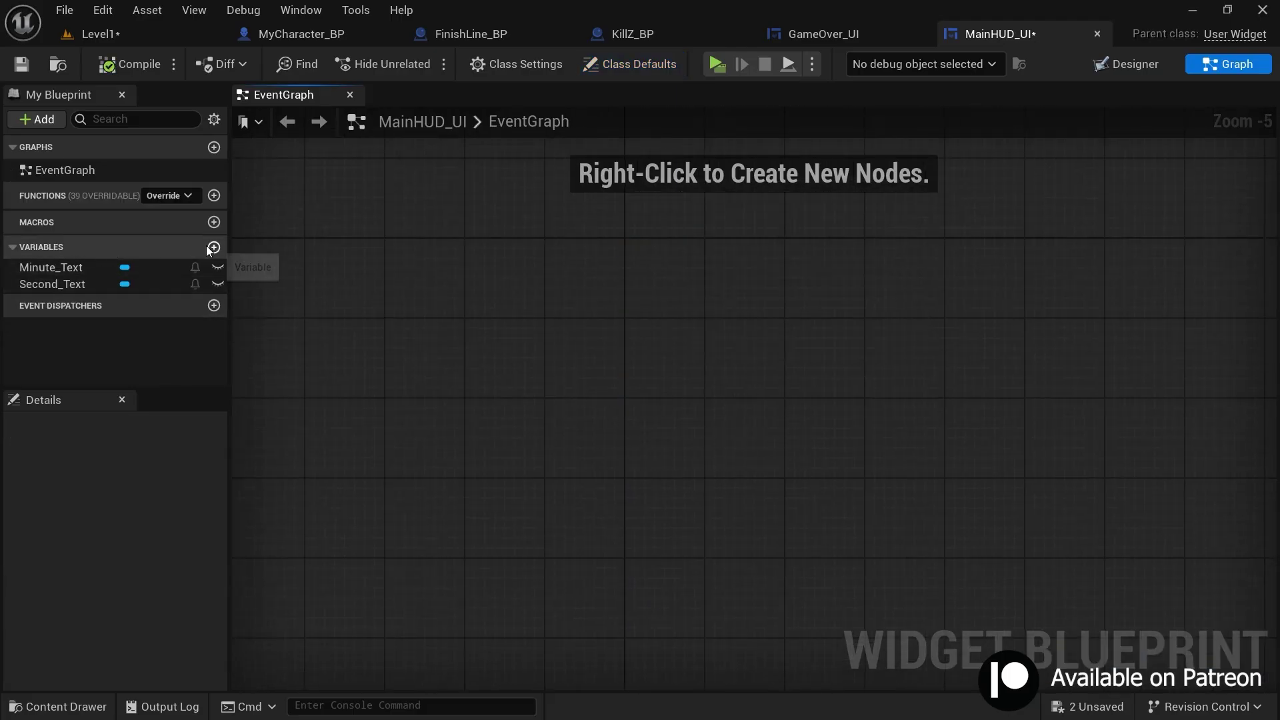
Create a new variable named Minutes and set its type to Integer
{"action": "left_click", "coordinate": [209, 248]}
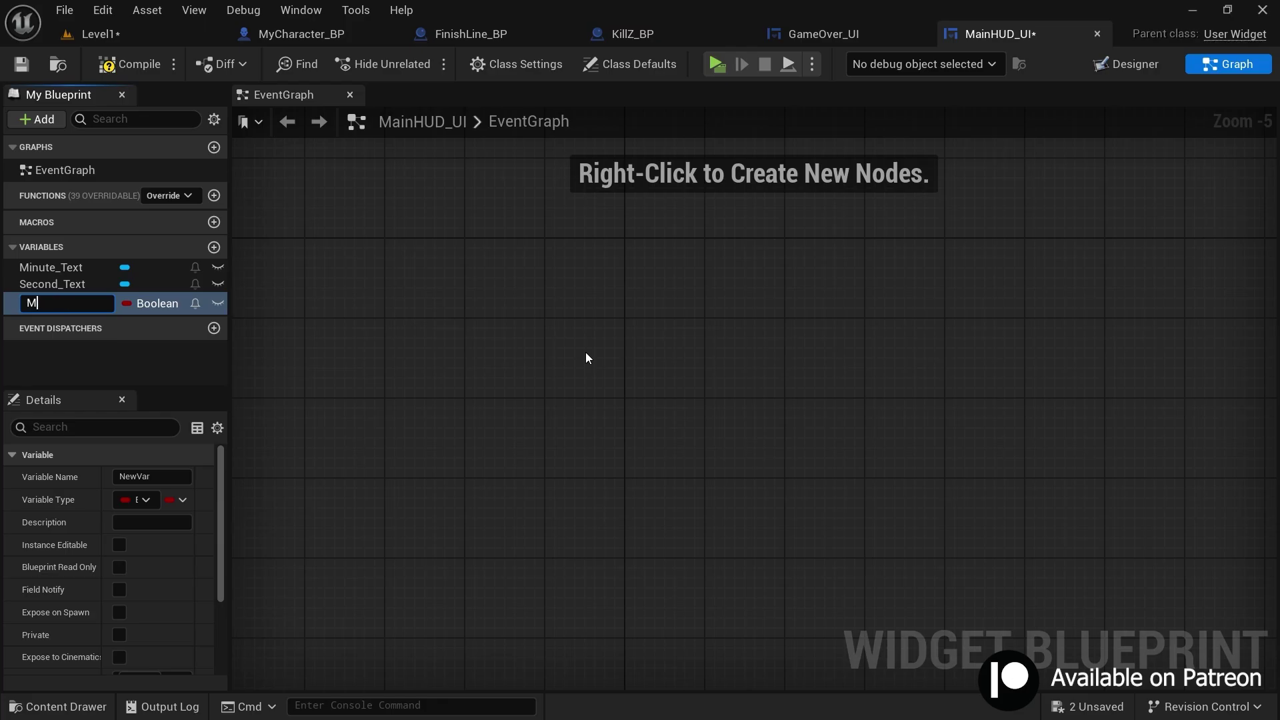
{"action": "key", "text": "Return"}
{"action": "left_click", "coordinate": [154, 495]}
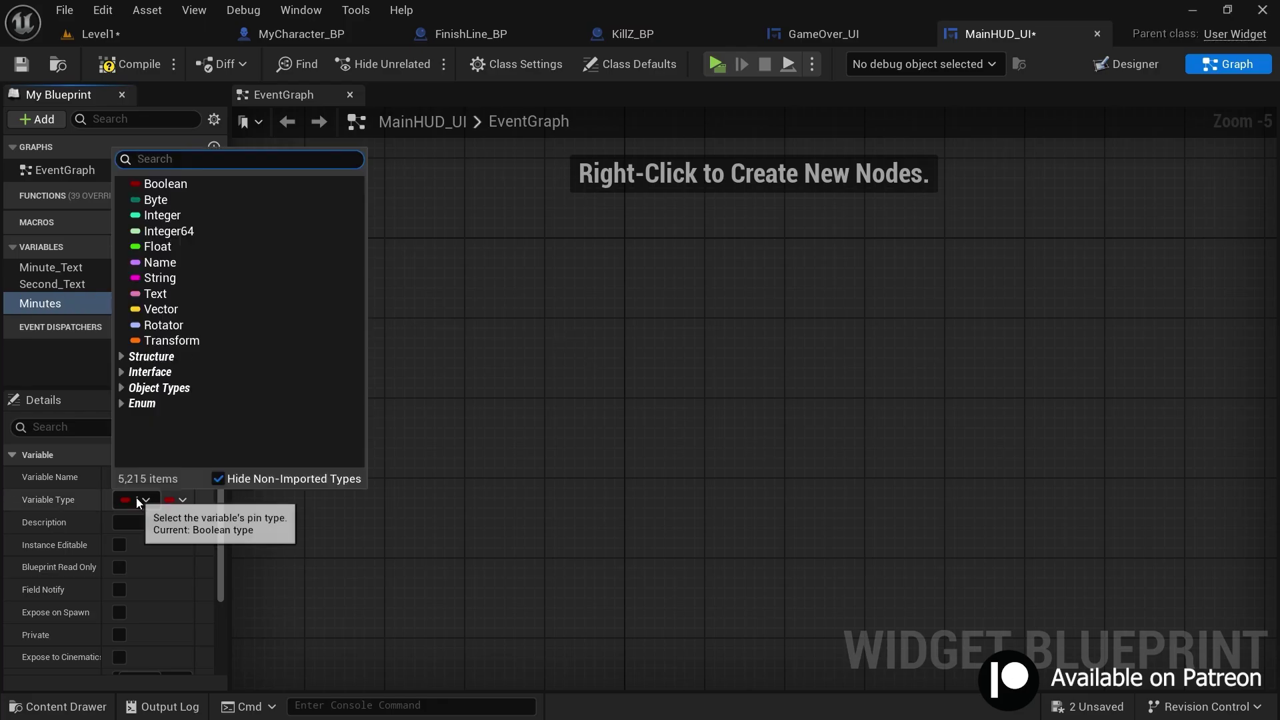
{"action": "left_click", "coordinate": [171, 216]}
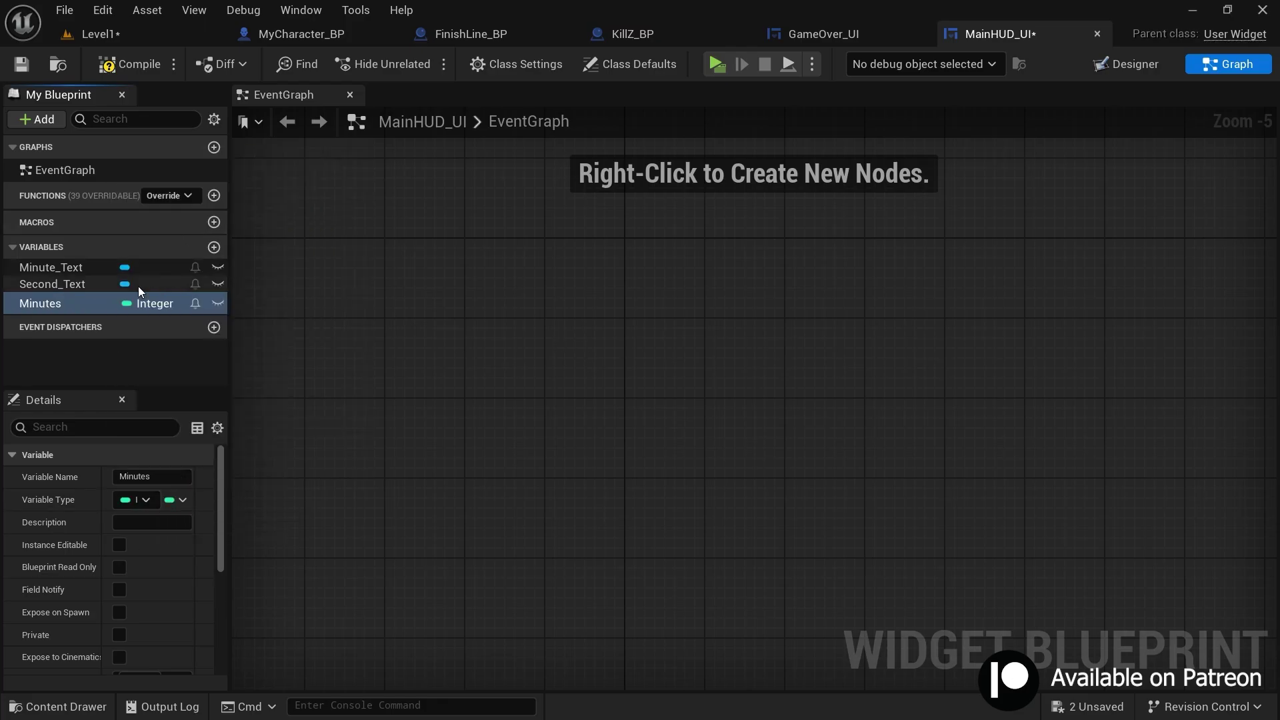
Duplicate the Minutes variable and name the copy Seconds
{"action": "key", "text": "ctrl+w"}
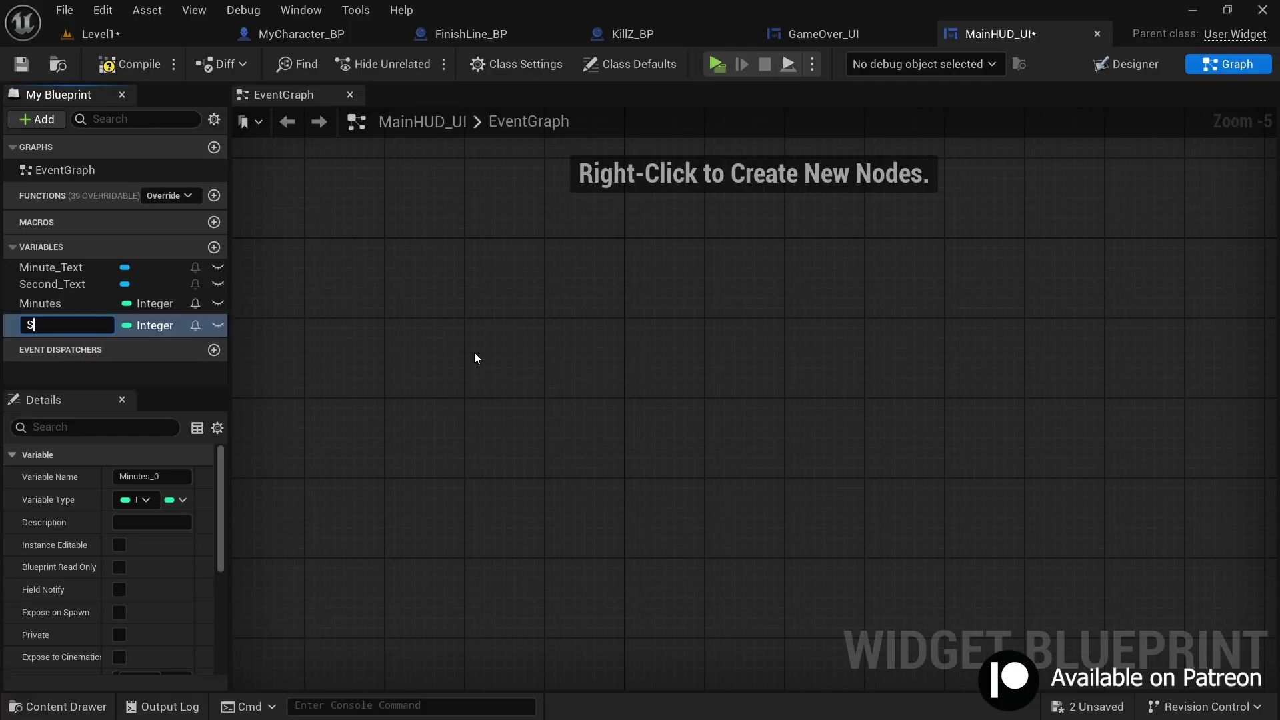
{"action": "key", "text": "Return"}
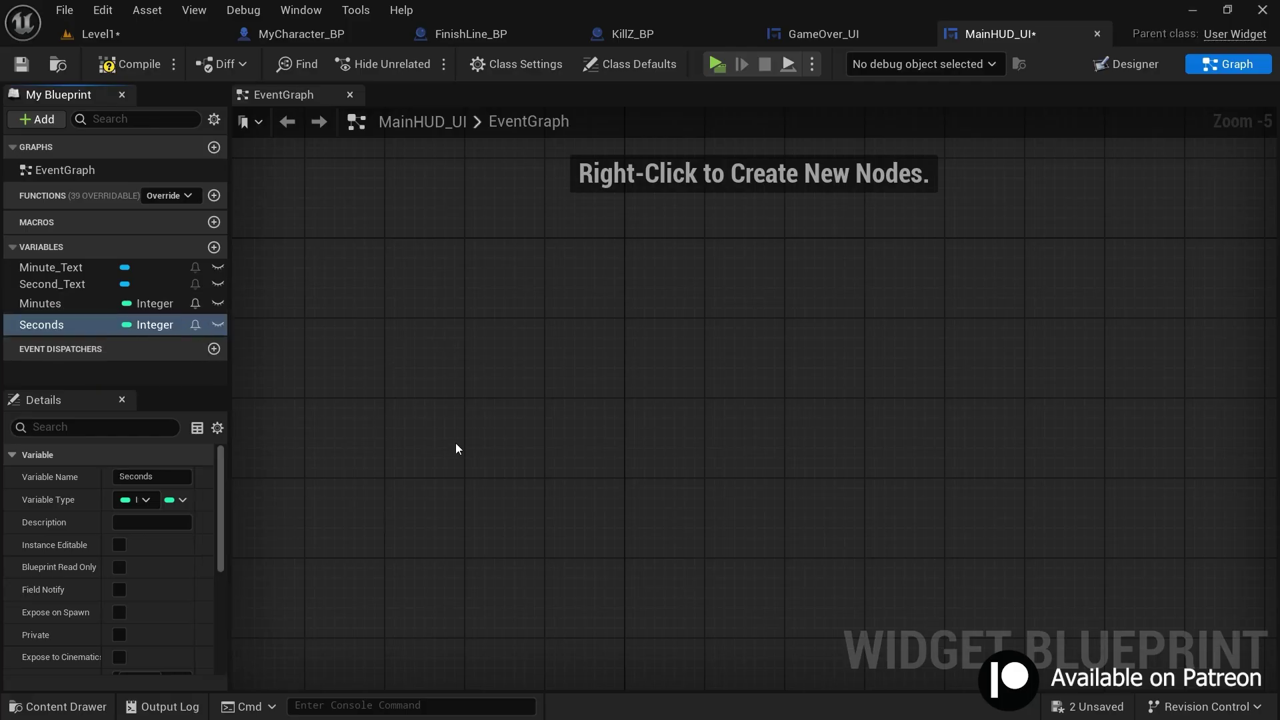
{"action": "left_click", "coordinate": [65, 303]}
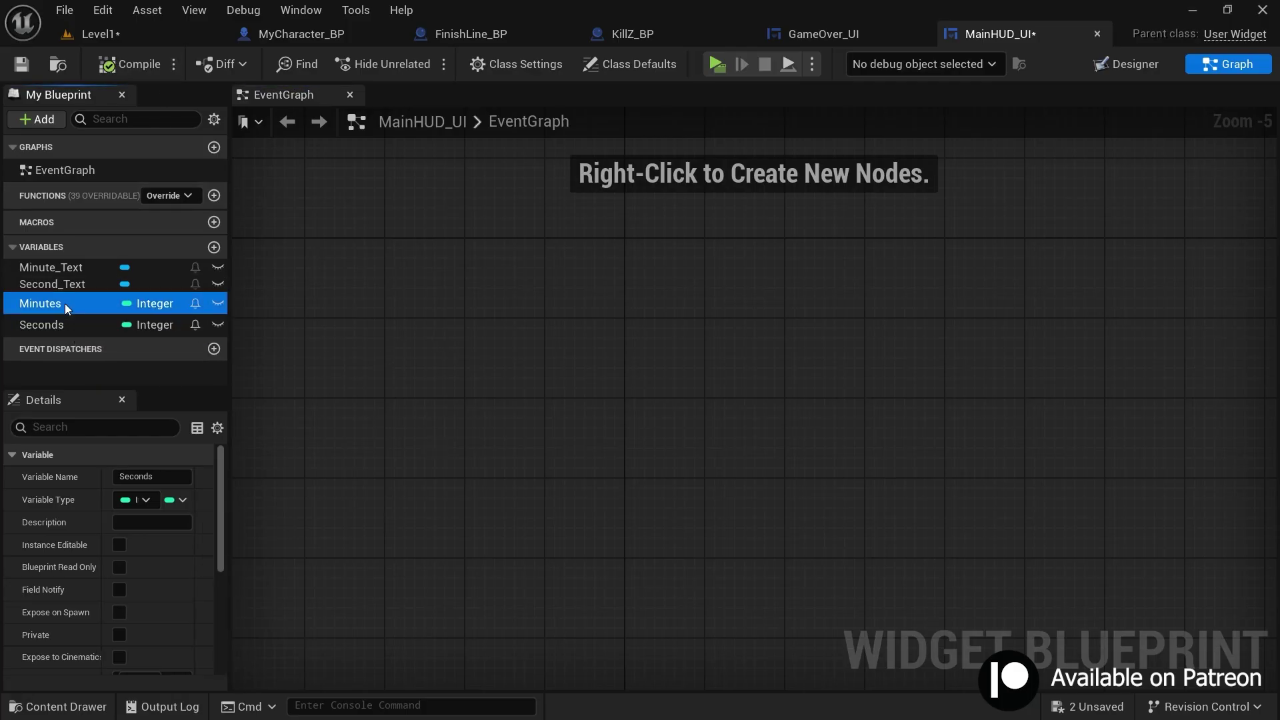
{"action": "left_click", "coordinate": [58, 323]}
{"action": "left_click", "coordinate": [651, 446]}
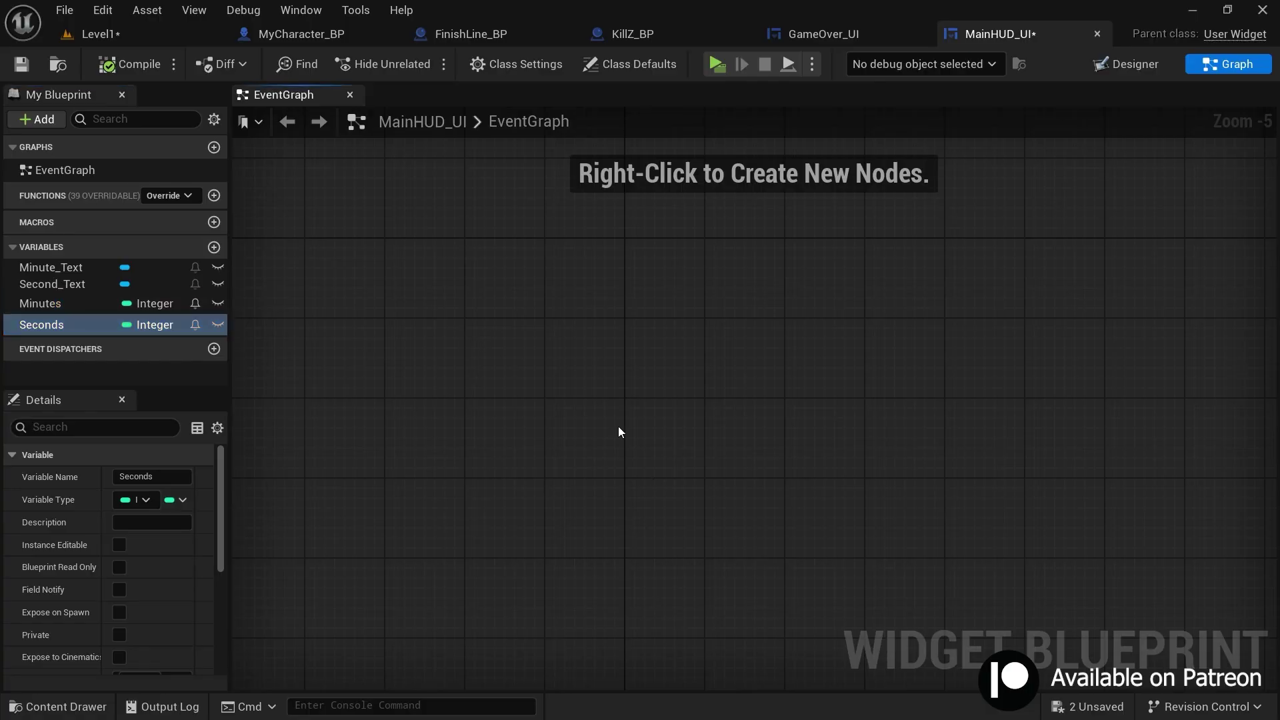
Add a custom event named Start Count Down to the event graph
{"action": "right_click", "coordinate": [513, 313]}
{"action": "type", "text": "cus"}
{"action": "key", "text": "Return"}
{"action": "scroll", "coordinate": [598, 308], "scroll_direction": "up", "scroll_amount": 4}
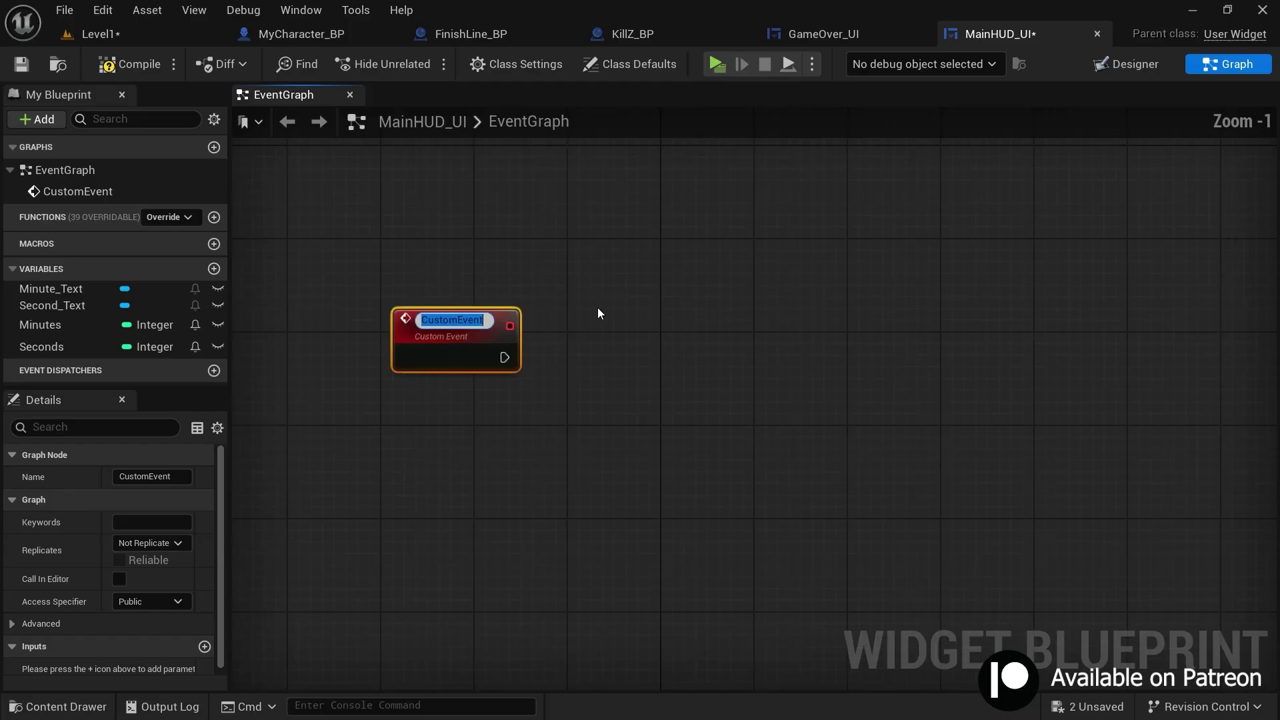
{"action": "scroll", "coordinate": [598, 314], "scroll_direction": "up", "scroll_amount": 1}
{"action": "type", "text": "Start Count "}
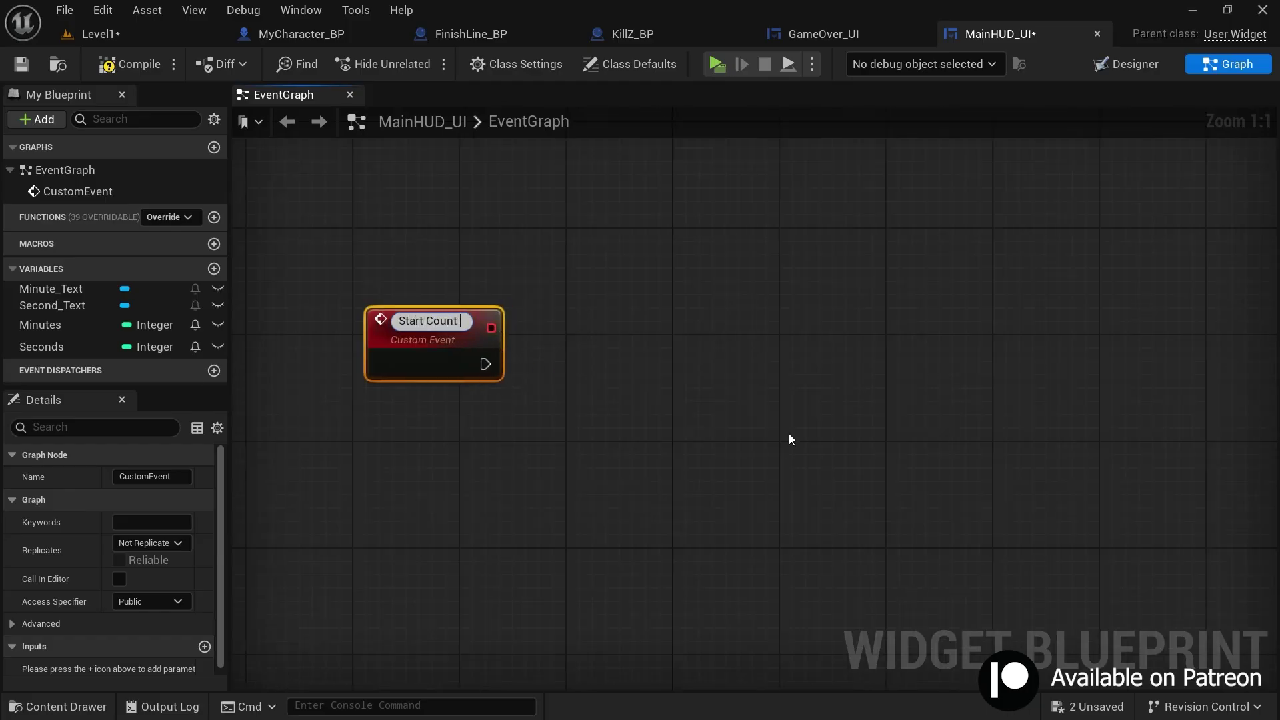
{"action": "type", "text": "Down"}
{"action": "key", "text": "Return"}
{"action": "left_click", "coordinate": [789, 439]}
{"action": "scroll", "coordinate": [790, 438], "scroll_direction": "down", "scroll_amount": 1}
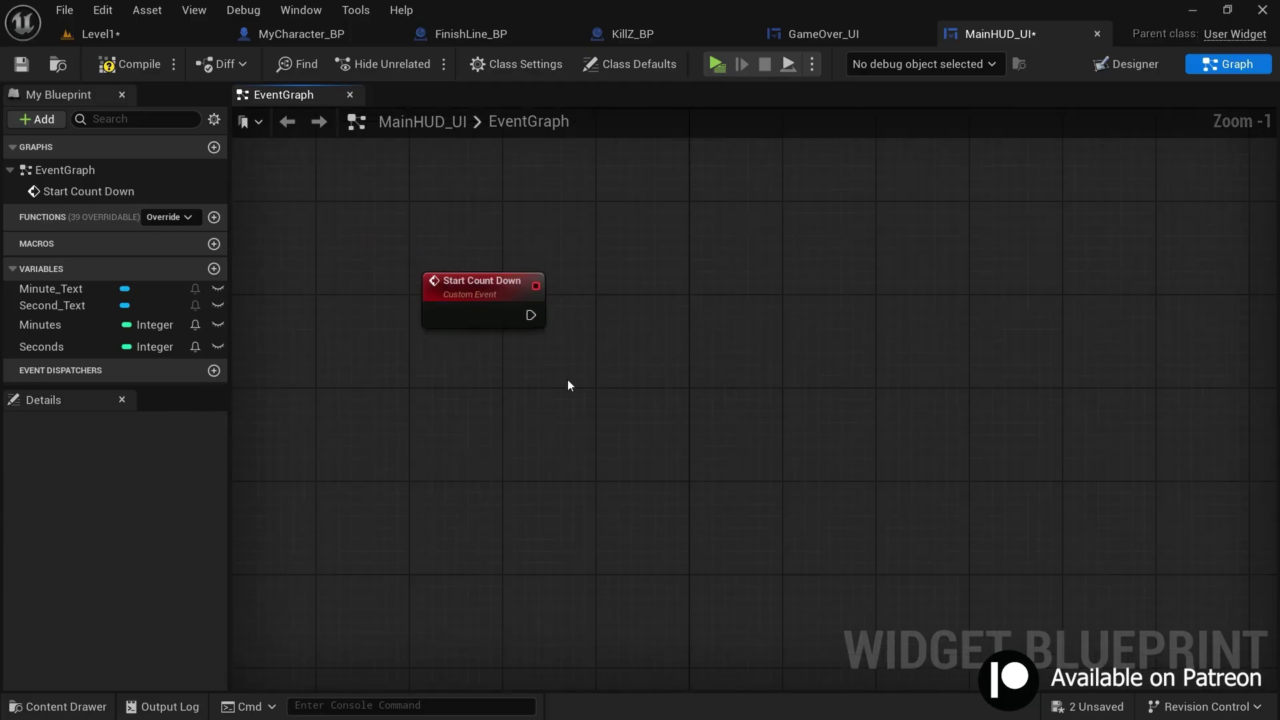
Add two Integer inputs, Minutes and Seconds, to the Start Count Down event
{"action": "left_click", "coordinate": [467, 295]}
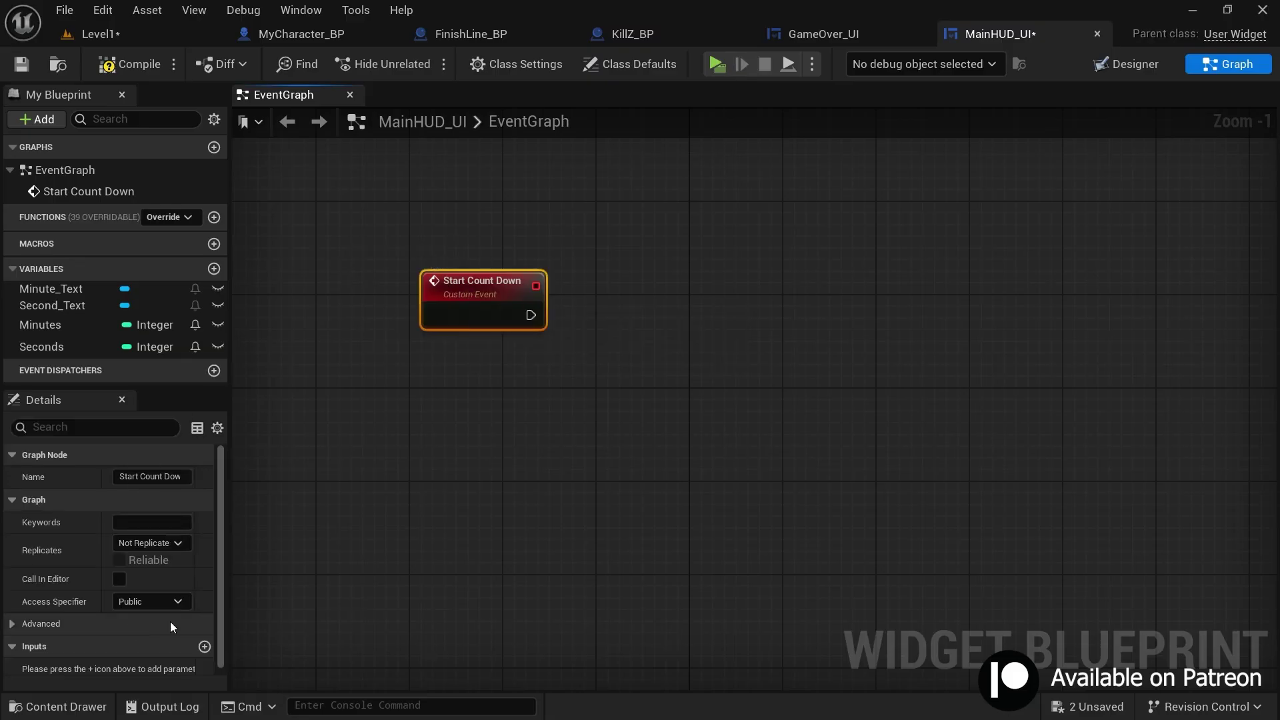
{"action": "left_click", "coordinate": [205, 642]}
{"action": "left_click_drag", "start_coordinate": [229, 640], "coordinate": [328, 640]}
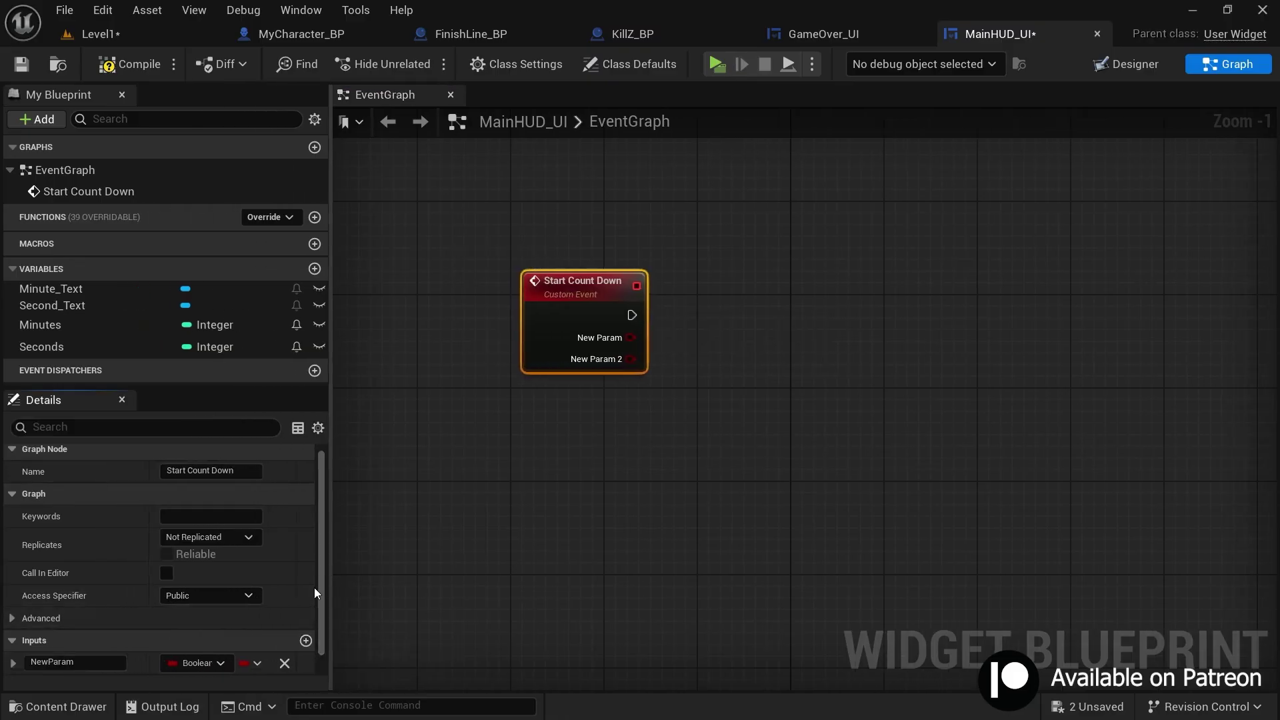
{"action": "left_click", "coordinate": [90, 662]}
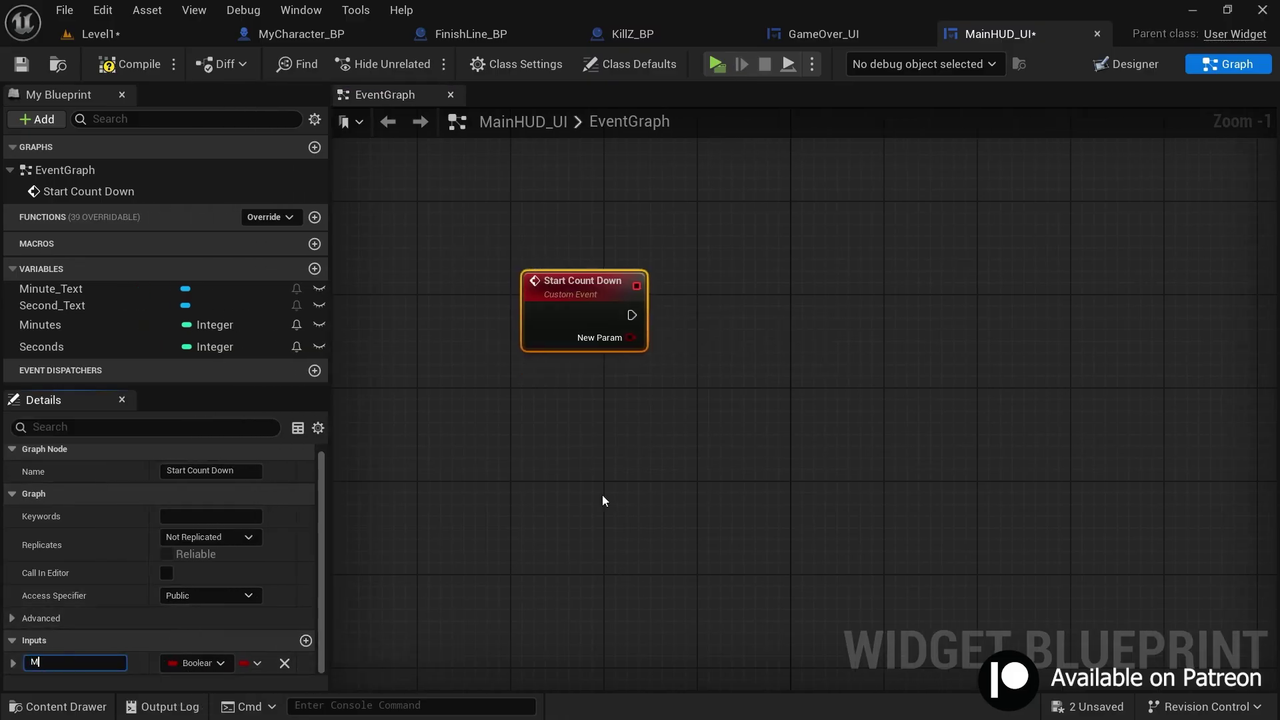
{"action": "key", "text": "Return"}
{"action": "left_click", "coordinate": [198, 663]}
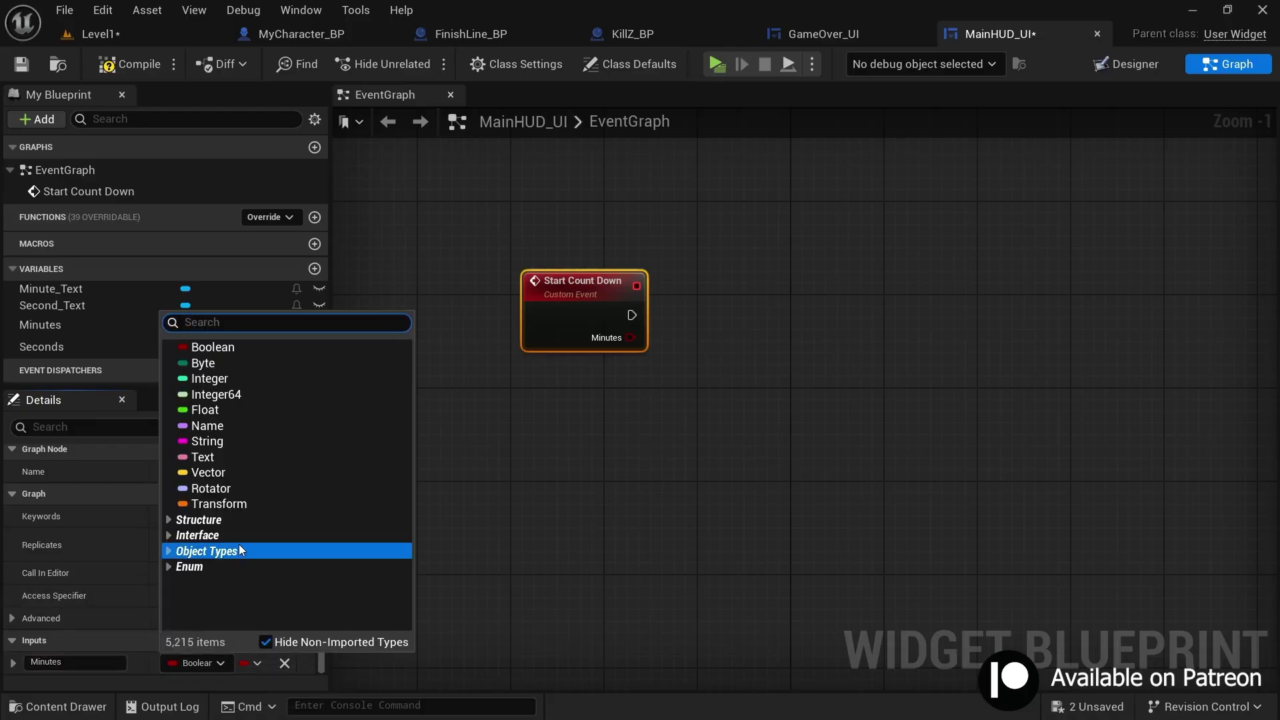
{"action": "left_click", "coordinate": [209, 378]}
{"action": "left_click", "coordinate": [306, 640]}
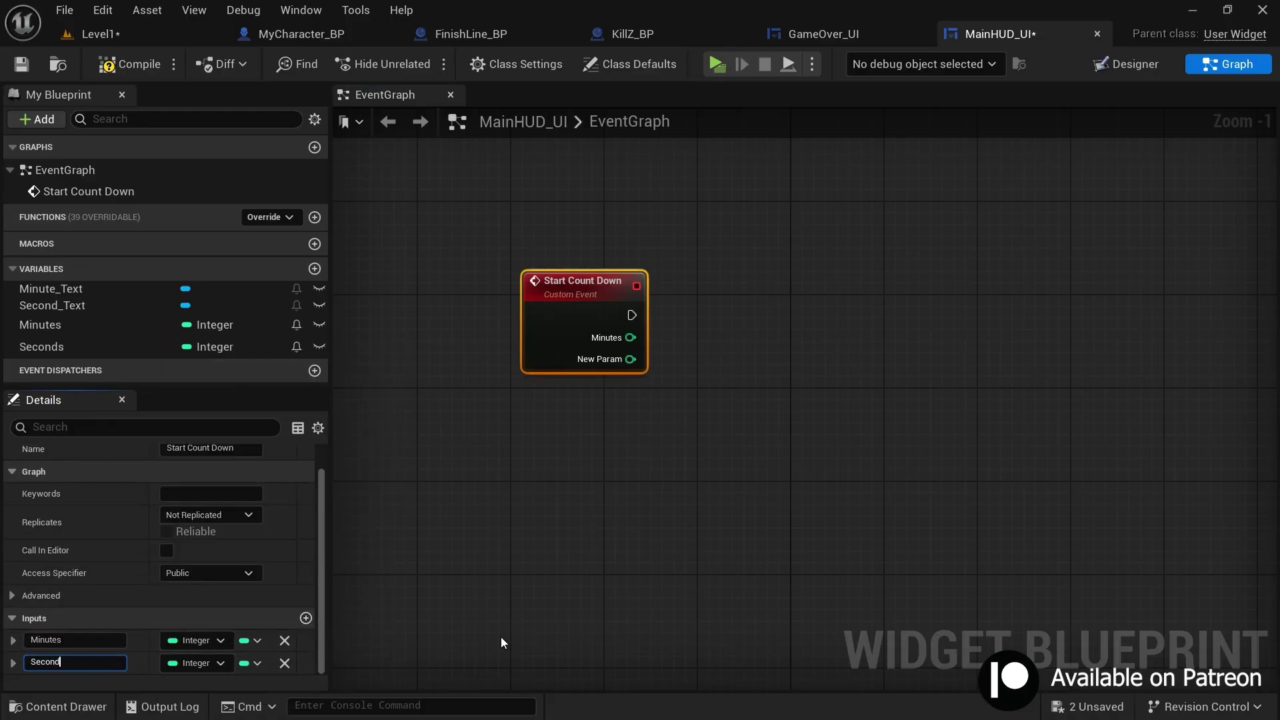
{"action": "scroll", "coordinate": [634, 414], "scroll_direction": "up", "scroll_amount": 1}
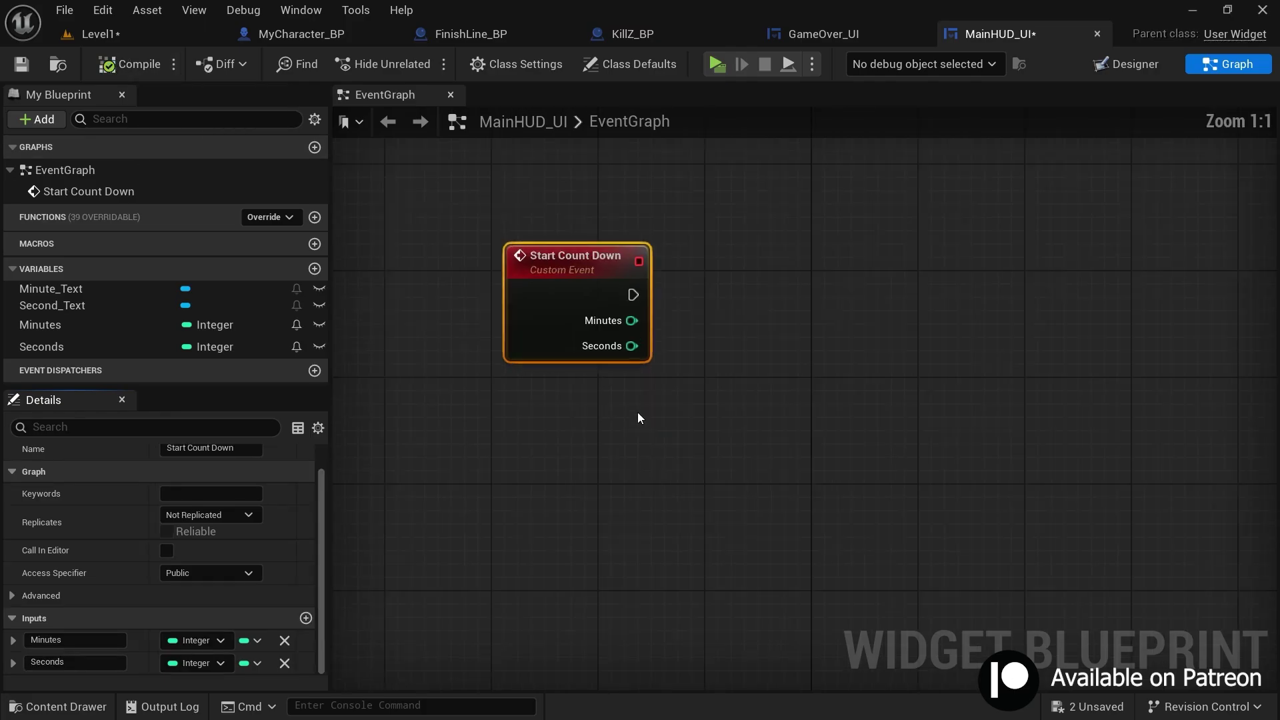
Add a call node for Start Count Down and place it below the custom event
{"action": "left_click", "coordinate": [720, 360]}
{"action": "right_click", "coordinate": [743, 434]}
{"action": "type", "text": "sta"}
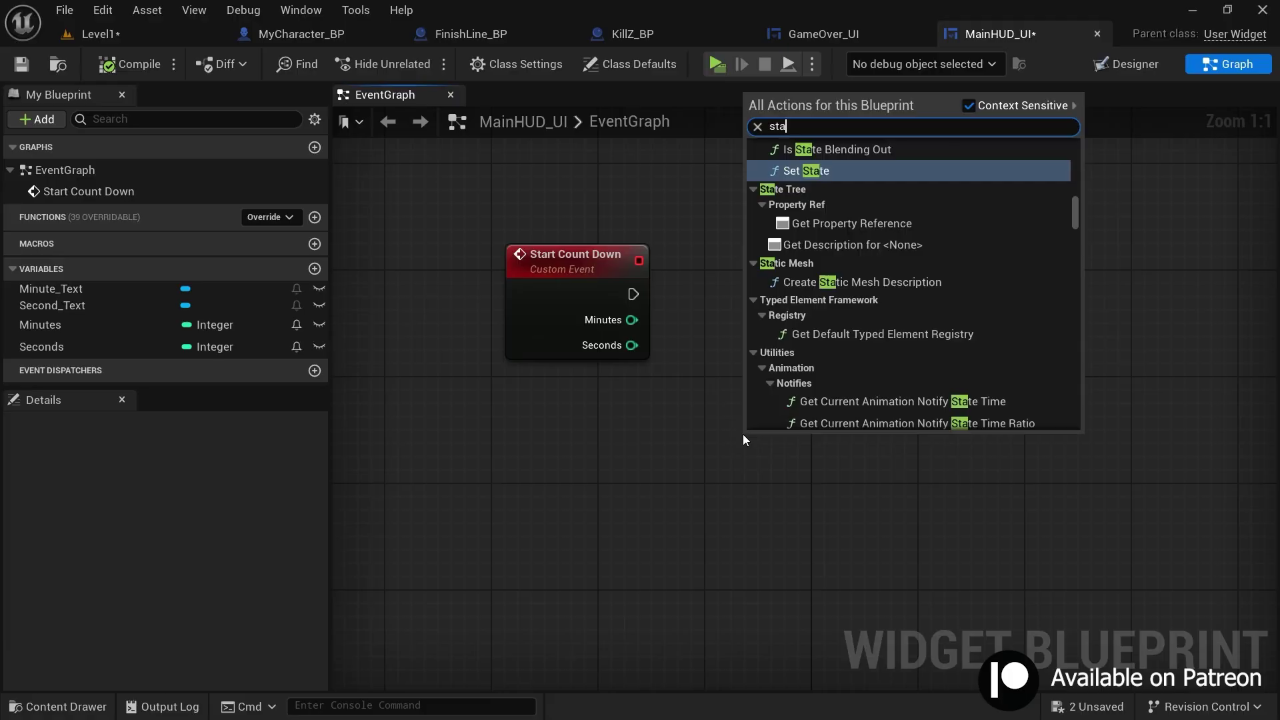
{"action": "type", "text": "rt cou"}
{"action": "key", "text": "Return"}
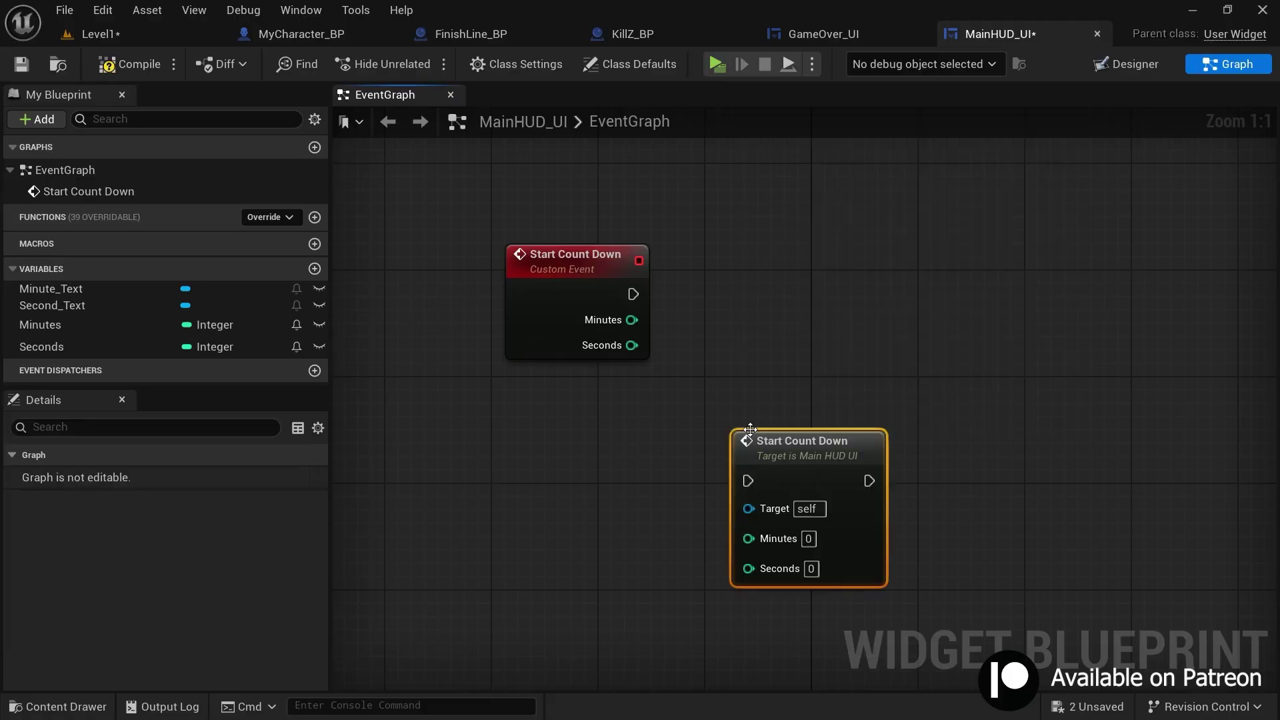
{"action": "left_click_drag", "start_coordinate": [729, 384], "coordinate": [882, 541]}
{"action": "left_click_drag", "start_coordinate": [827, 467], "coordinate": [668, 454]}
{"action": "right_click_drag", "start_coordinate": [768, 482], "coordinate": [769, 375]}
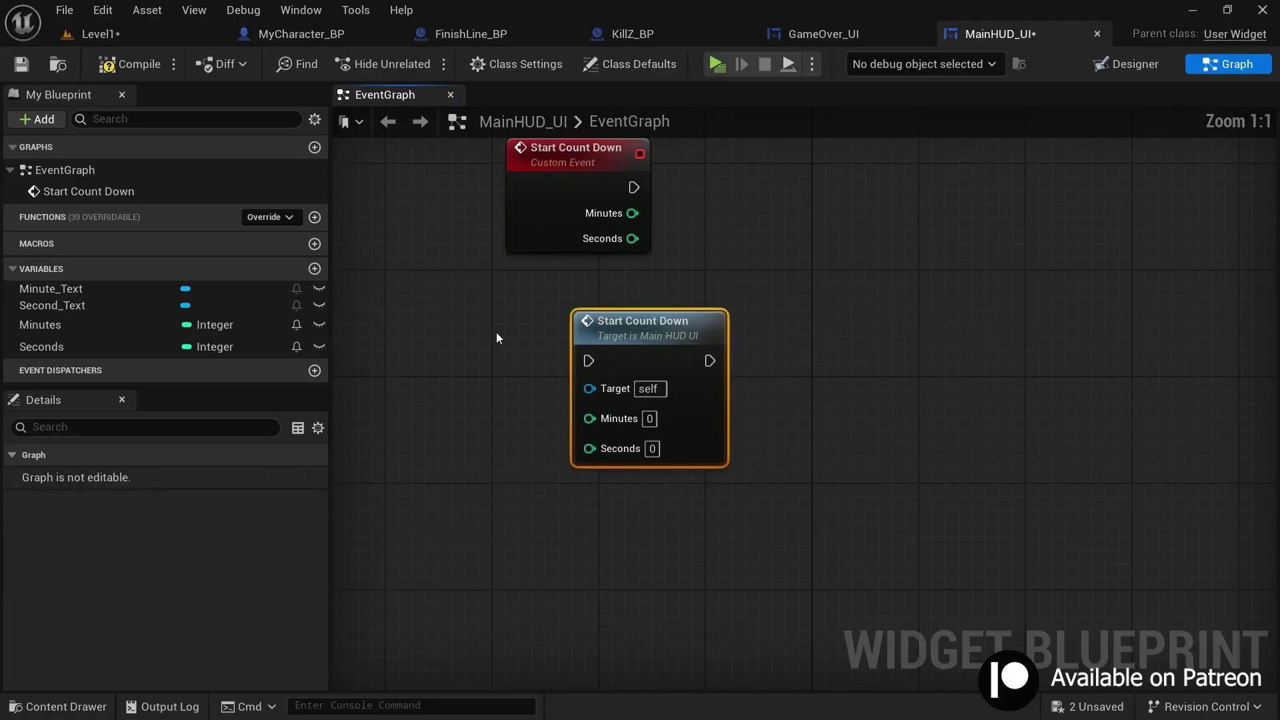
{"action": "left_click_drag", "start_coordinate": [695, 457], "coordinate": [694, 456]}
Set the Start Count Down call's Minutes to 2 and Seconds to 30 and align it beneath the custom event
{"action": "left_click", "coordinate": [648, 419]}
{"action": "type", "text": "2"}
{"action": "left_click", "coordinate": [733, 467]}
{"action": "type", "text": "30"}
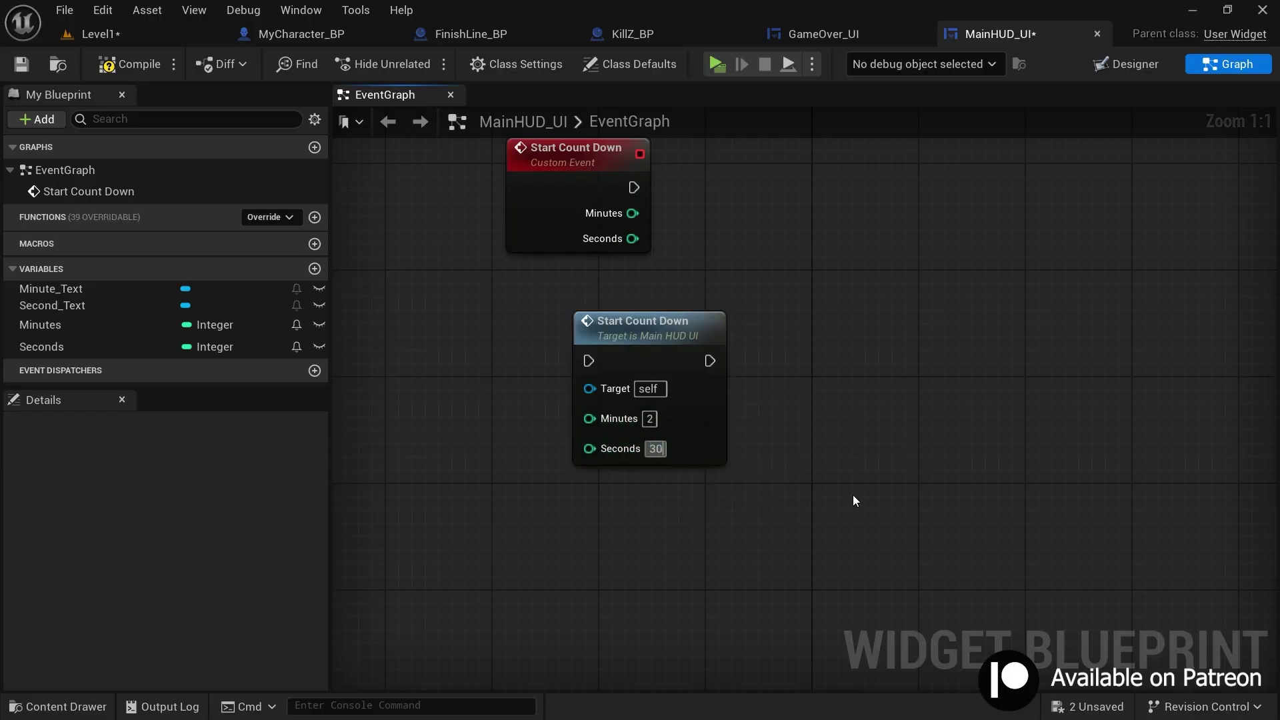
{"action": "key", "text": "Return"}
{"action": "left_click_drag", "start_coordinate": [639, 509], "coordinate": [733, 412]}
{"action": "left_click_drag", "start_coordinate": [671, 331], "coordinate": [606, 371]}
{"action": "right_click_drag", "start_coordinate": [573, 280], "coordinate": [559, 381]}
{"action": "left_click_drag", "start_coordinate": [433, 214], "coordinate": [711, 316]}
{"action": "left_click", "coordinate": [569, 561]}
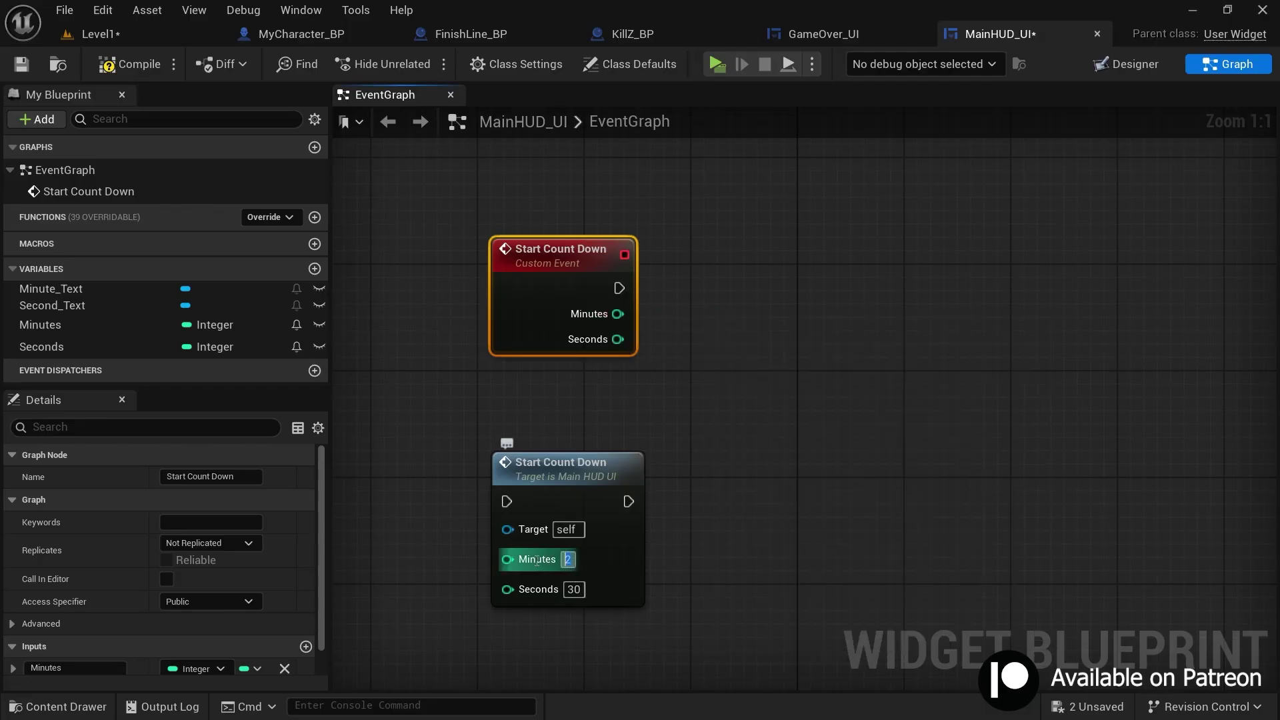
{"action": "key", "text": "ctrl+z"}
Add a Set Minutes node after the Start Count Down event and feed it the event's Minutes input
{"action": "left_click_drag", "start_coordinate": [50, 332], "coordinate": [700, 276]}
{"action": "left_click", "coordinate": [779, 349]}
{"action": "left_click_drag", "start_coordinate": [607, 274], "coordinate": [668, 273]}
{"action": "left_click_drag", "start_coordinate": [604, 301], "coordinate": [670, 302]}
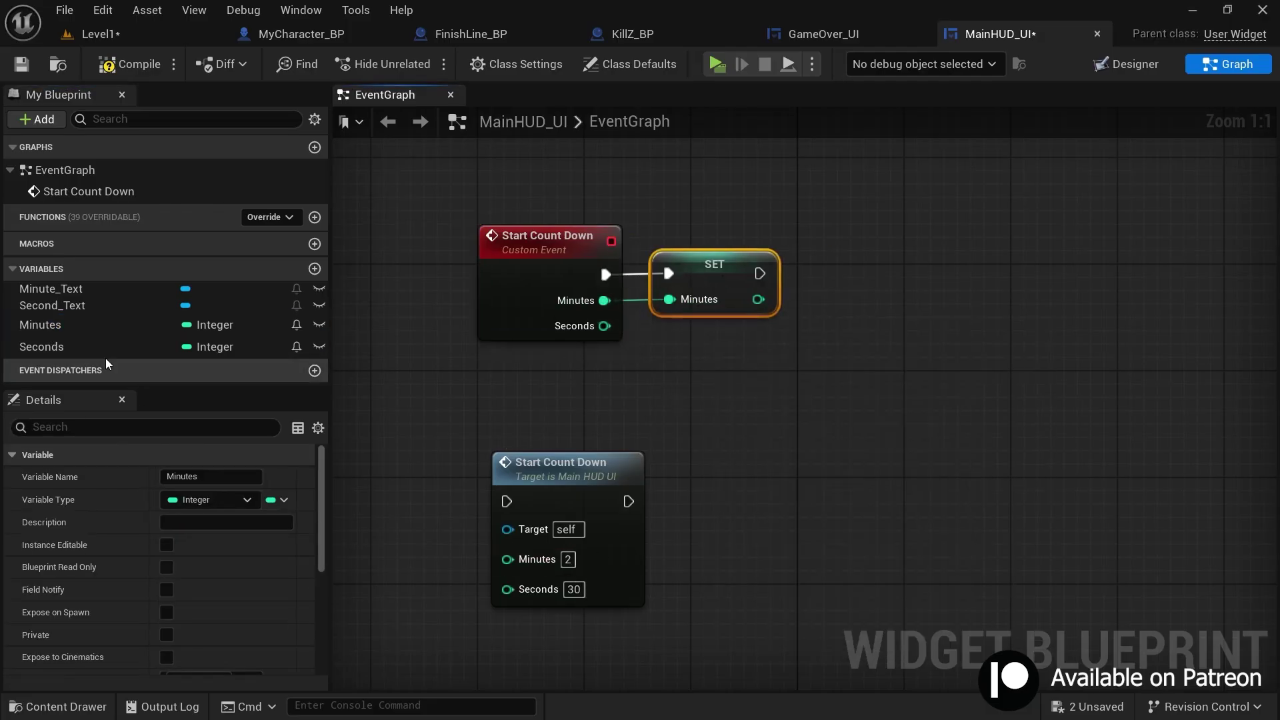
Add a Set Seconds node after the Set Minutes node and feed it the event's Seconds input
{"action": "left_click_drag", "start_coordinate": [41, 347], "coordinate": [844, 277], "text": "alt"}
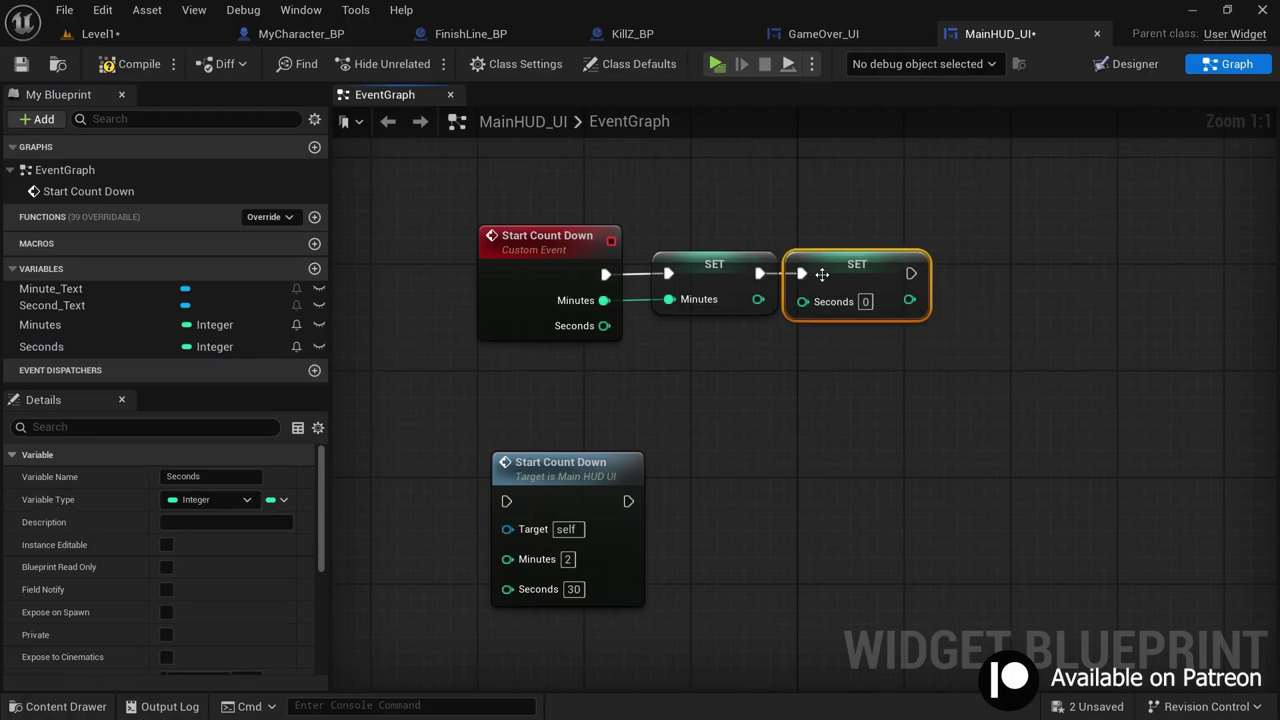
{"action": "left_click_drag", "start_coordinate": [599, 325], "coordinate": [802, 301]}
{"action": "scroll", "coordinate": [529, 449], "scroll_direction": "down", "scroll_amount": 1}
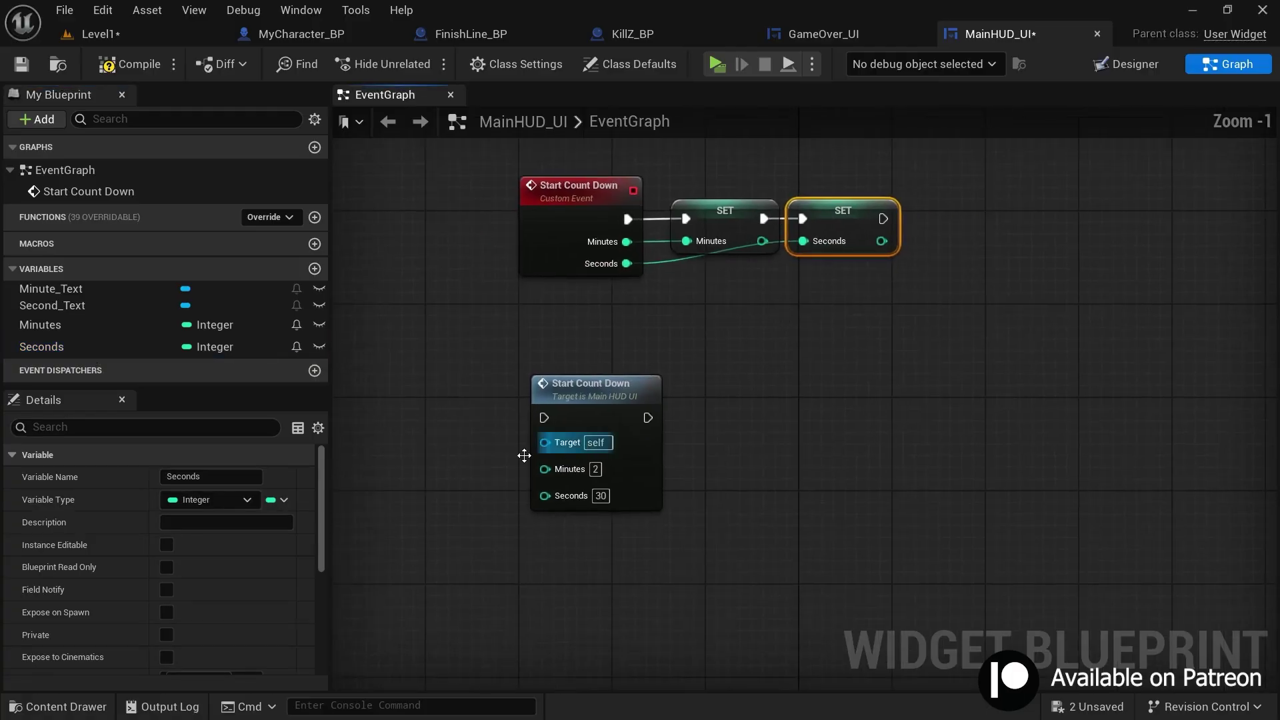
Delete the Start Count Down call node from the event graph
{"action": "left_click_drag", "start_coordinate": [515, 440], "coordinate": [702, 534]}
{"action": "left_click_drag", "start_coordinate": [706, 186], "coordinate": [936, 292]}
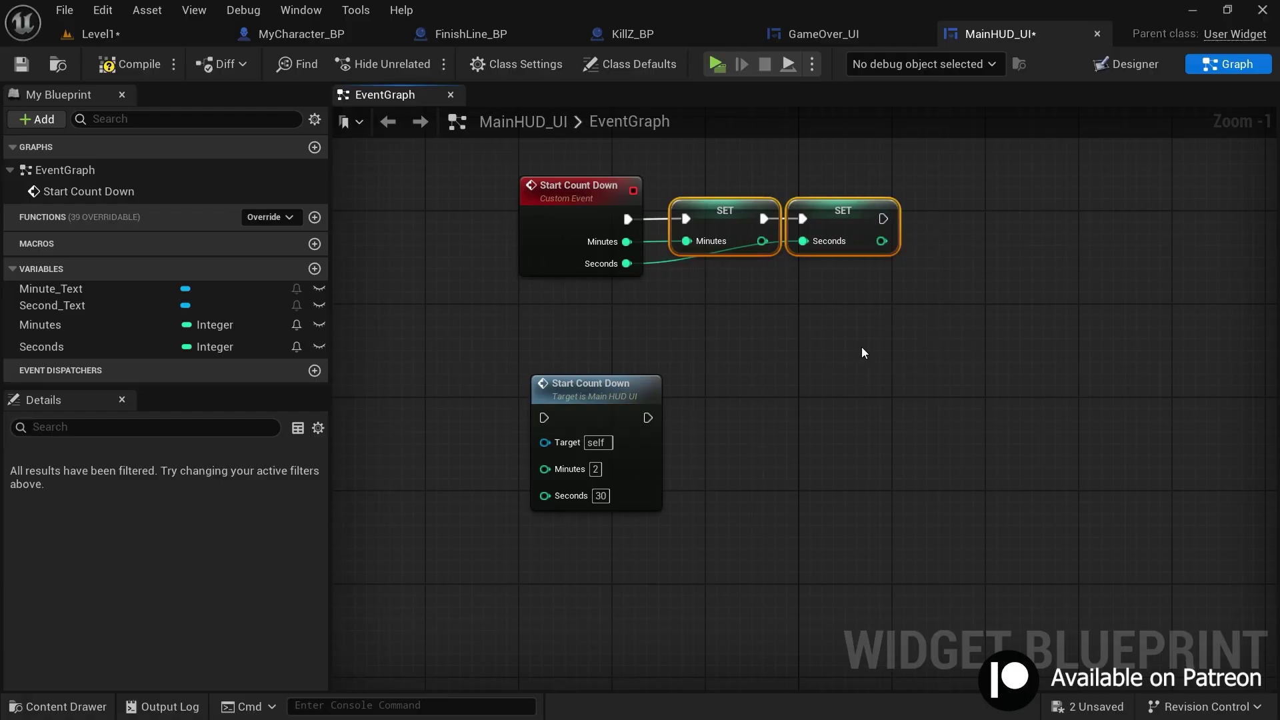
{"action": "left_click_drag", "start_coordinate": [393, 429], "coordinate": [769, 518]}
{"action": "key", "text": "Delete"}
Add a Set Timer by Event node that executes after the Set Seconds node
{"action": "scroll", "coordinate": [730, 323], "scroll_direction": "up", "scroll_amount": 1}
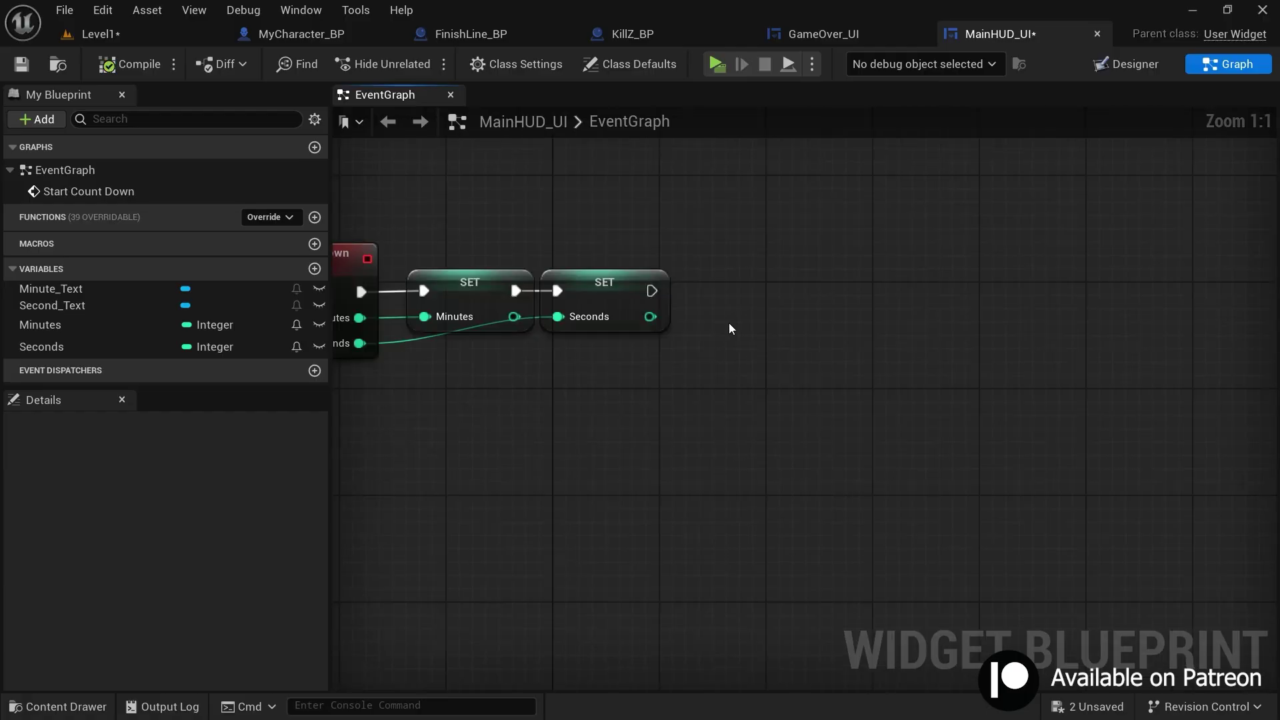
{"action": "left_click_drag", "start_coordinate": [662, 298], "coordinate": [730, 289]}
{"action": "type", "text": "set timer by eve"}
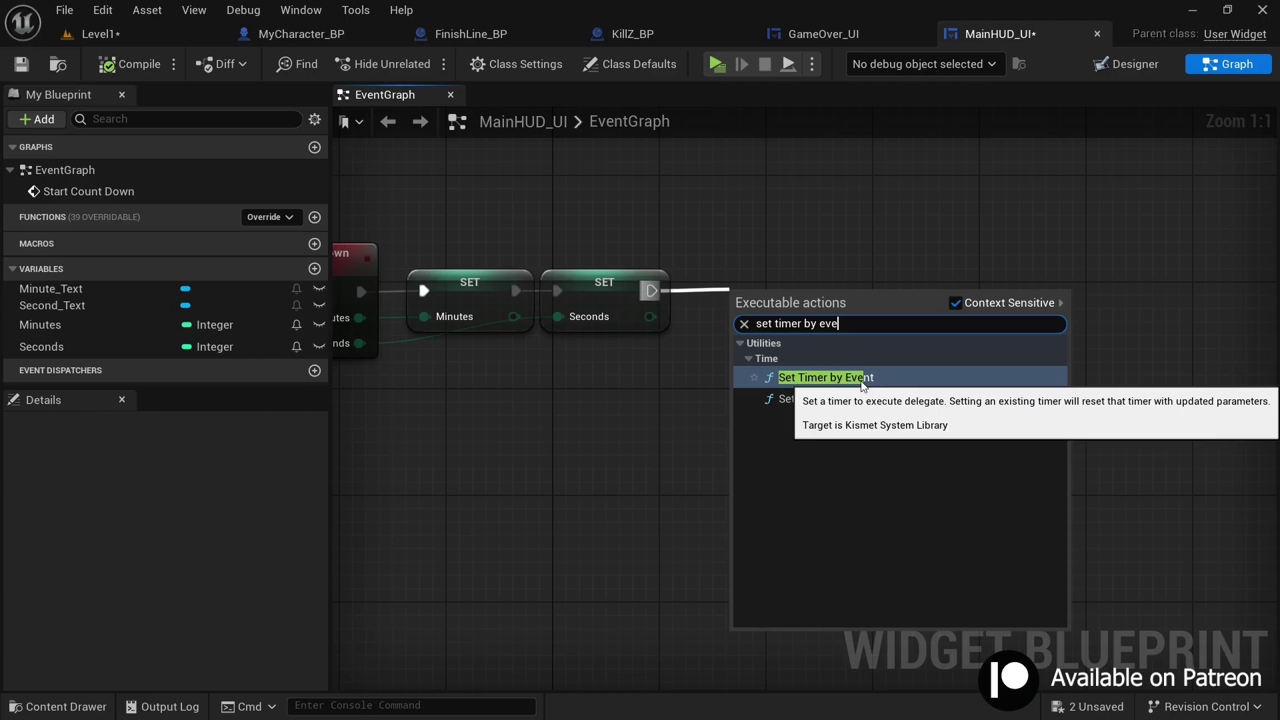
{"action": "left_click", "coordinate": [816, 379]}
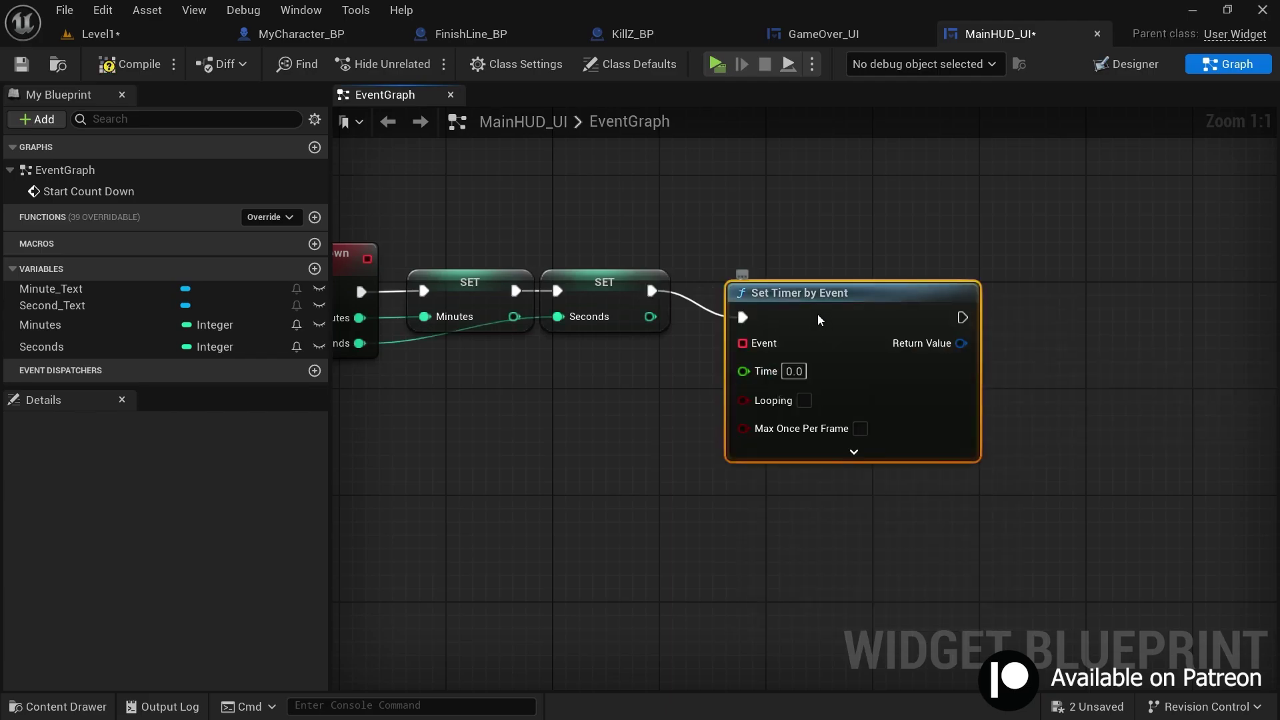
{"action": "right_click_drag", "start_coordinate": [769, 493], "coordinate": [639, 462]}
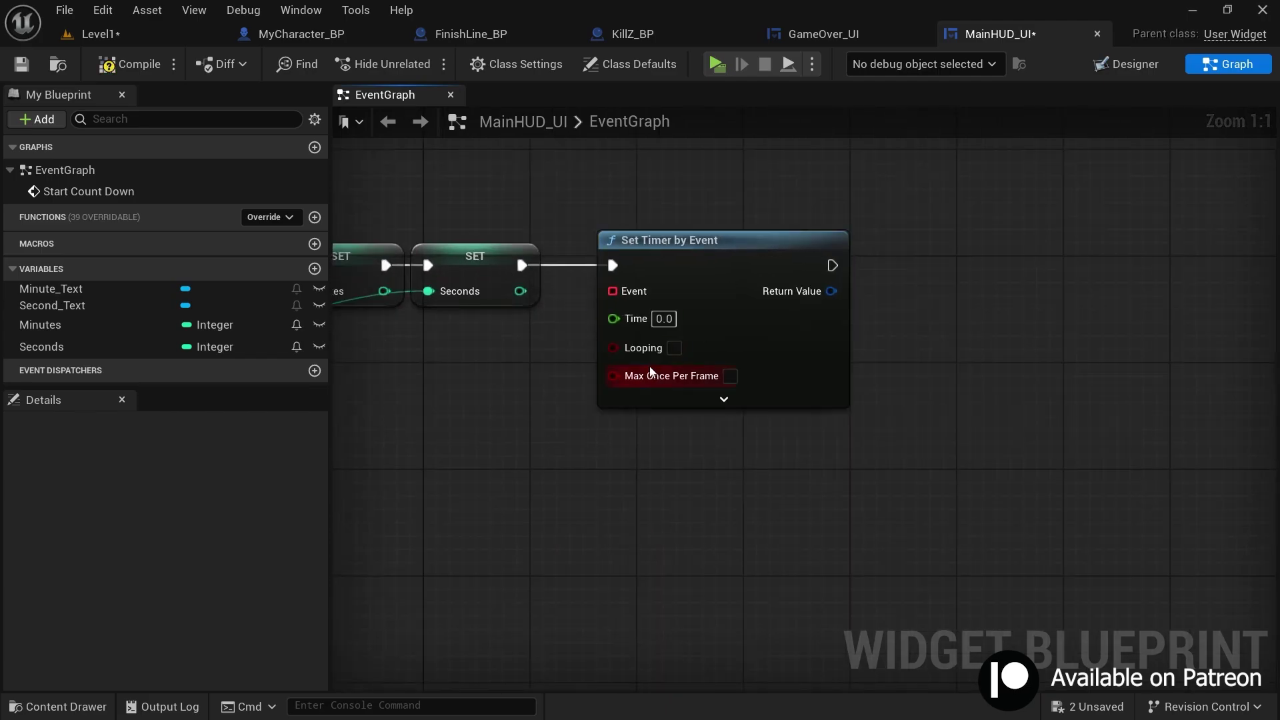
Add a custom event named Update Count Down and link it to the Event input of the Set Timer by Event node
{"action": "left_click_drag", "start_coordinate": [612, 291], "coordinate": [524, 483]}
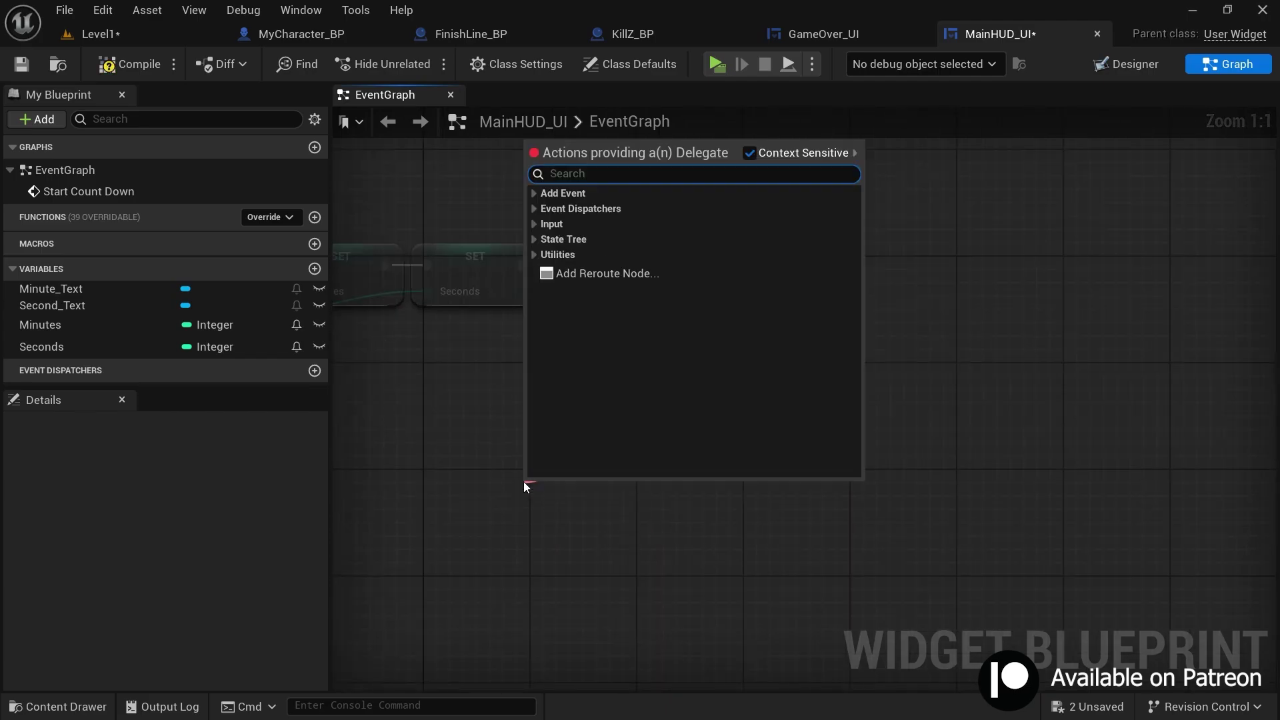
{"action": "type", "text": "cus"}
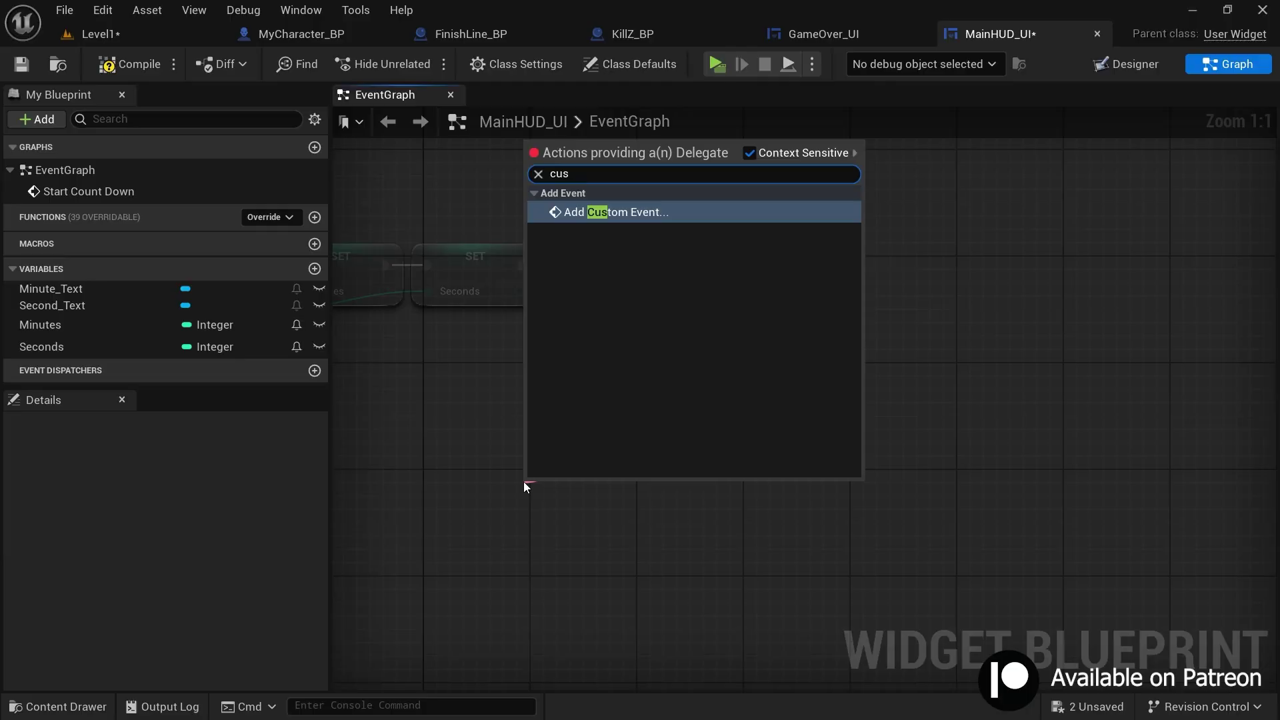
{"action": "left_click", "coordinate": [608, 212]}
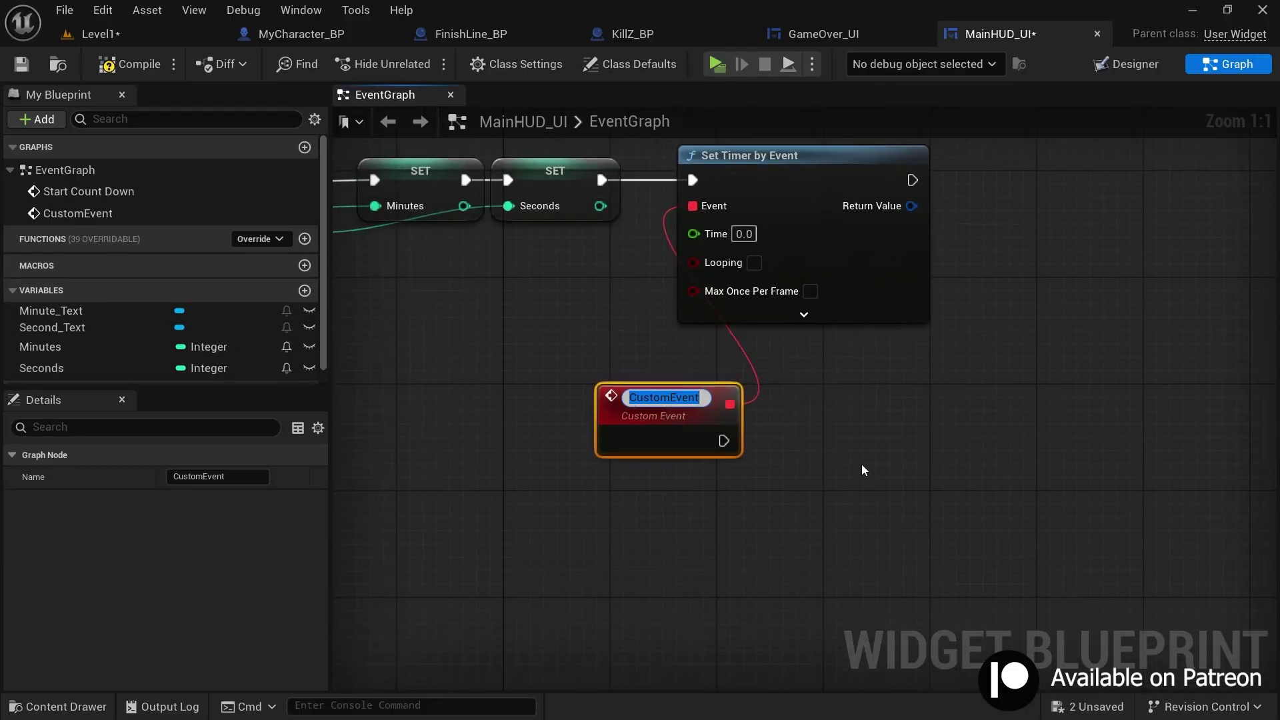
{"action": "type", "text": "Update Count "}
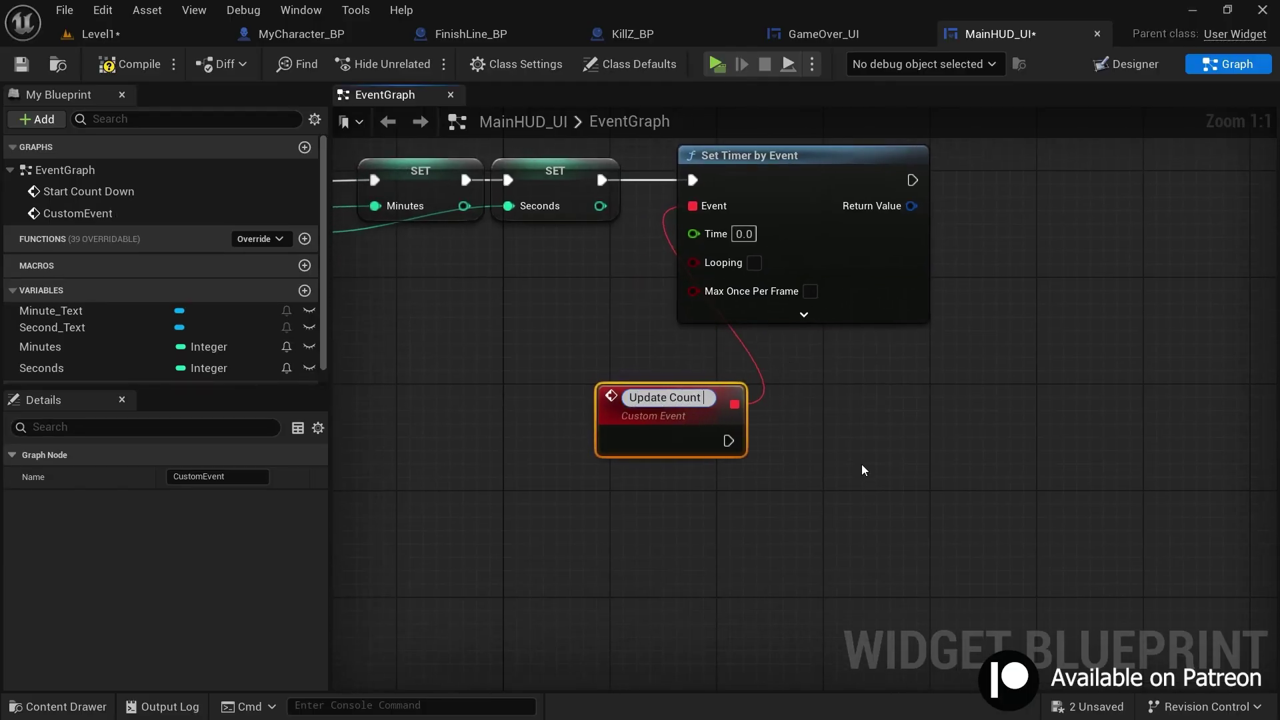
{"action": "type", "text": "Down"}
{"action": "key", "text": "Return"}
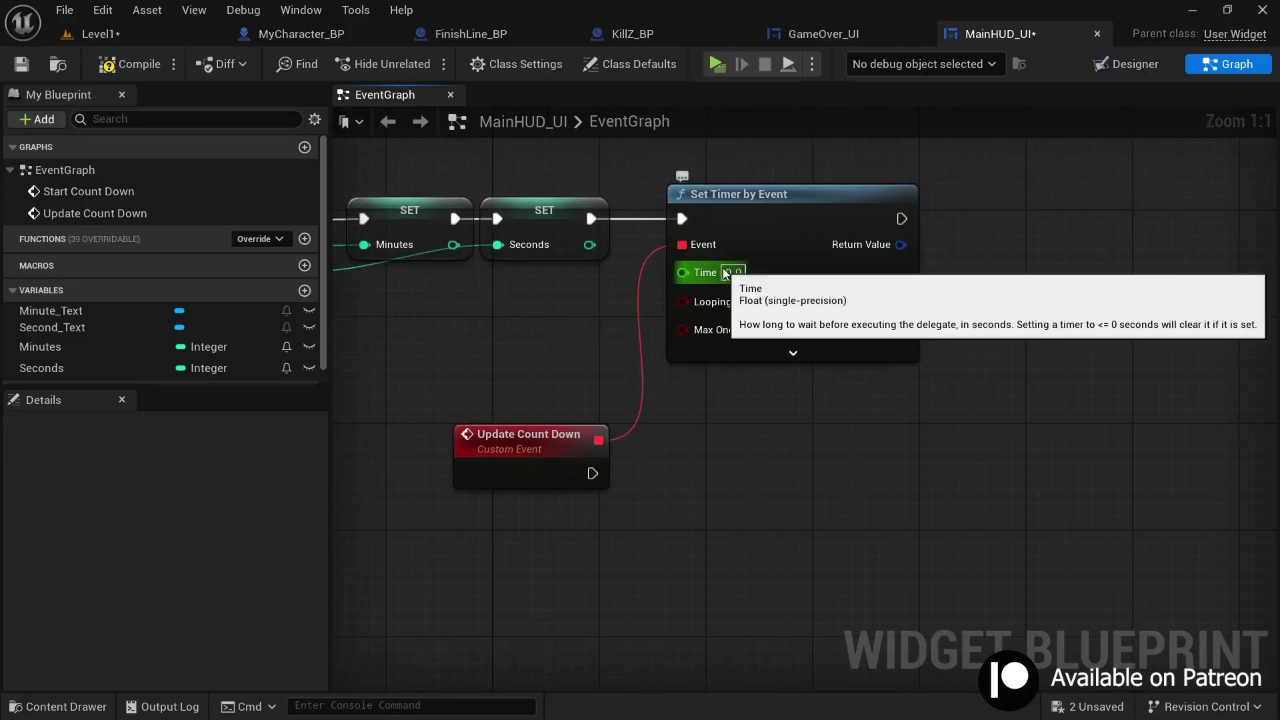
Set the Set Timer by Event node's Time to 1.0 and enable Looping
{"action": "left_click", "coordinate": [732, 272]}
{"action": "type", "text": "1"}
{"action": "key", "text": "Return"}
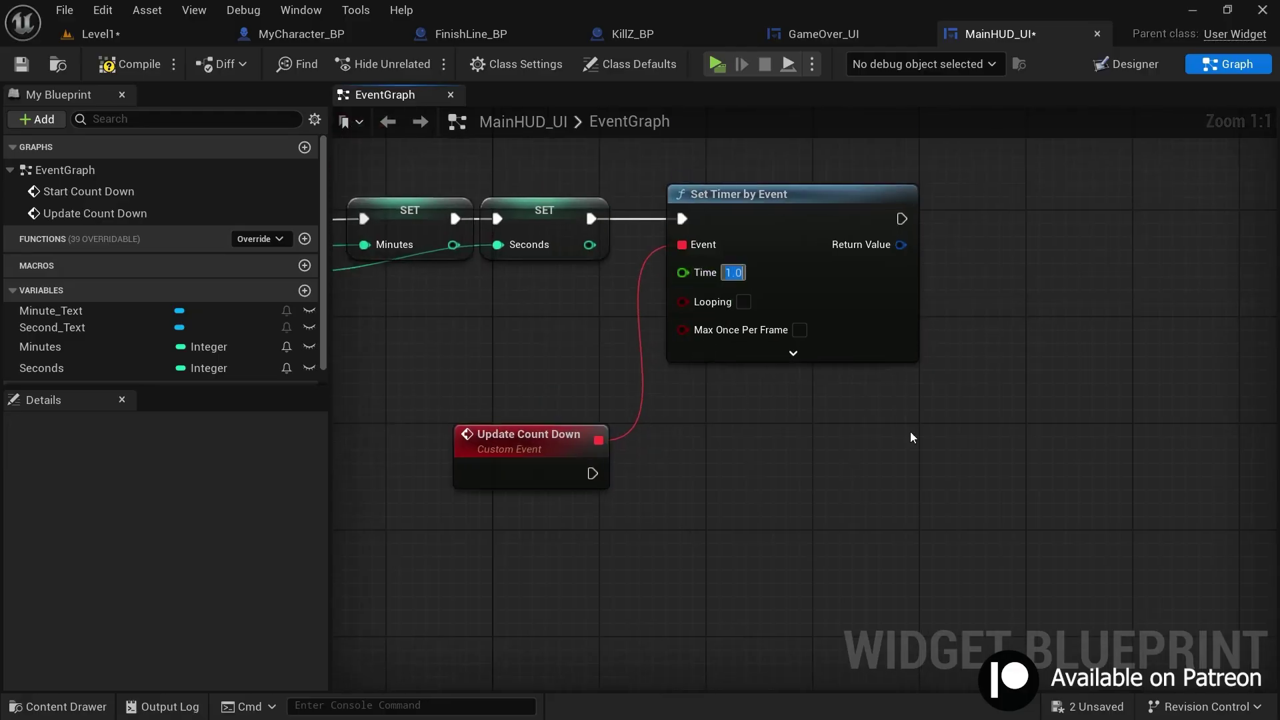
{"action": "left_click", "coordinate": [743, 301]}
Review the timer and Update Count Down nodes, and inspect the Minute_Text and Second_Text widgets in the layout
{"action": "left_click_drag", "start_coordinate": [884, 155], "coordinate": [721, 360]}
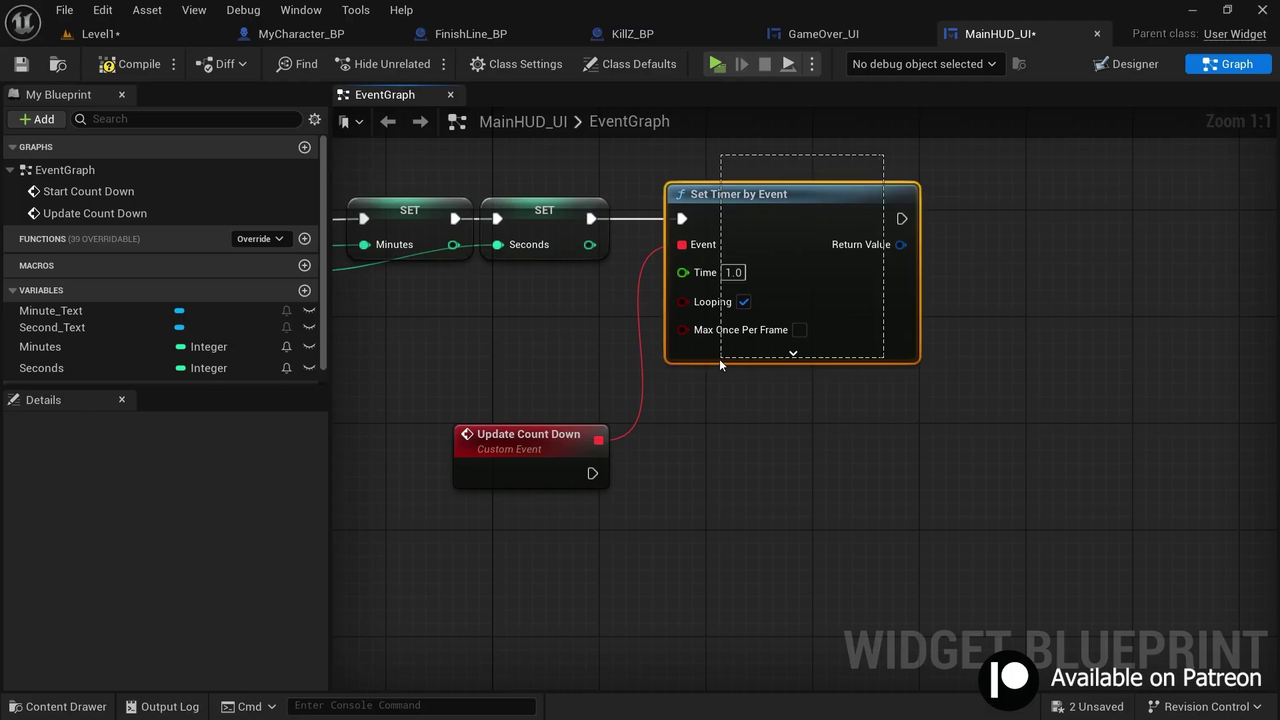
{"action": "right_click_drag", "start_coordinate": [872, 392], "coordinate": [865, 416]}
{"action": "scroll", "coordinate": [760, 173], "scroll_direction": "down", "scroll_amount": 1}
{"action": "right_click_drag", "start_coordinate": [759, 403], "coordinate": [768, 365]}
{"action": "mouse_move", "coordinate": [640, 446]}
{"action": "left_mouse_down"}
{"action": "mouse_move", "coordinate": [478, 351]}
{"action": "mouse_move", "coordinate": [639, 442]}
{"action": "left_mouse_up"}
{"action": "scroll", "coordinate": [722, 290], "scroll_direction": "up", "scroll_amount": 1}
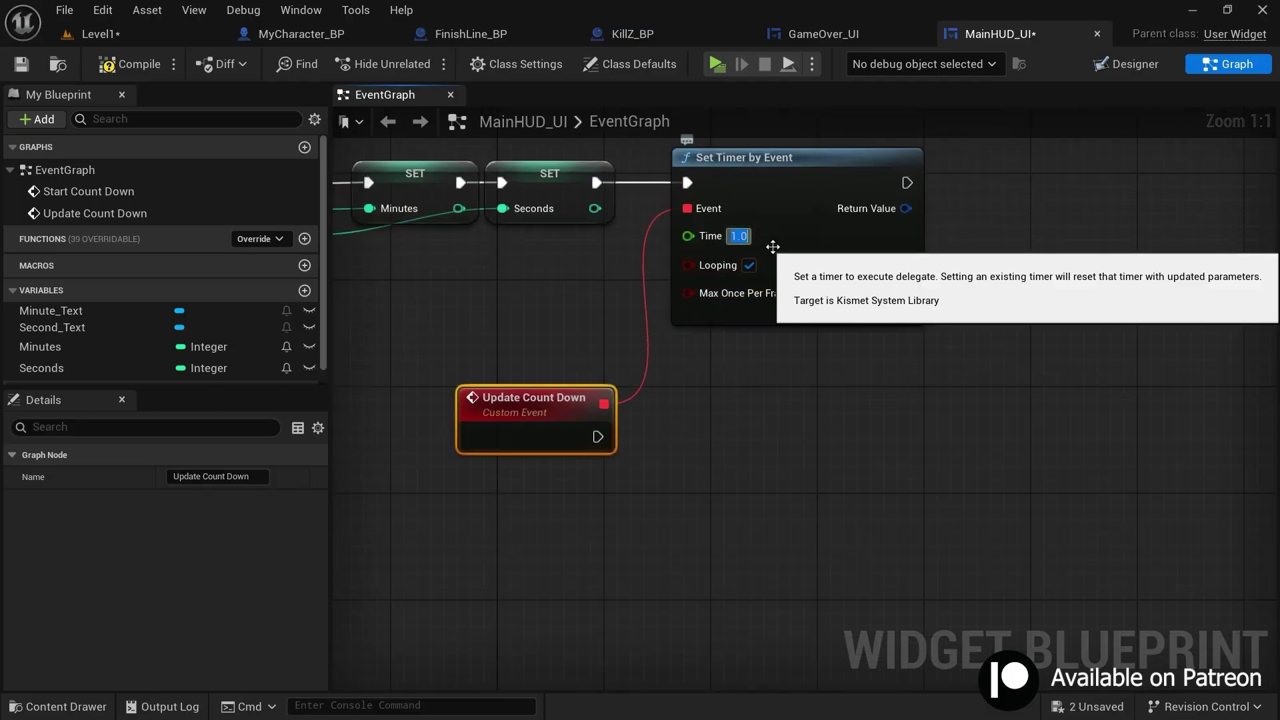
{"action": "scroll", "coordinate": [537, 352], "scroll_direction": "down", "scroll_amount": 2}
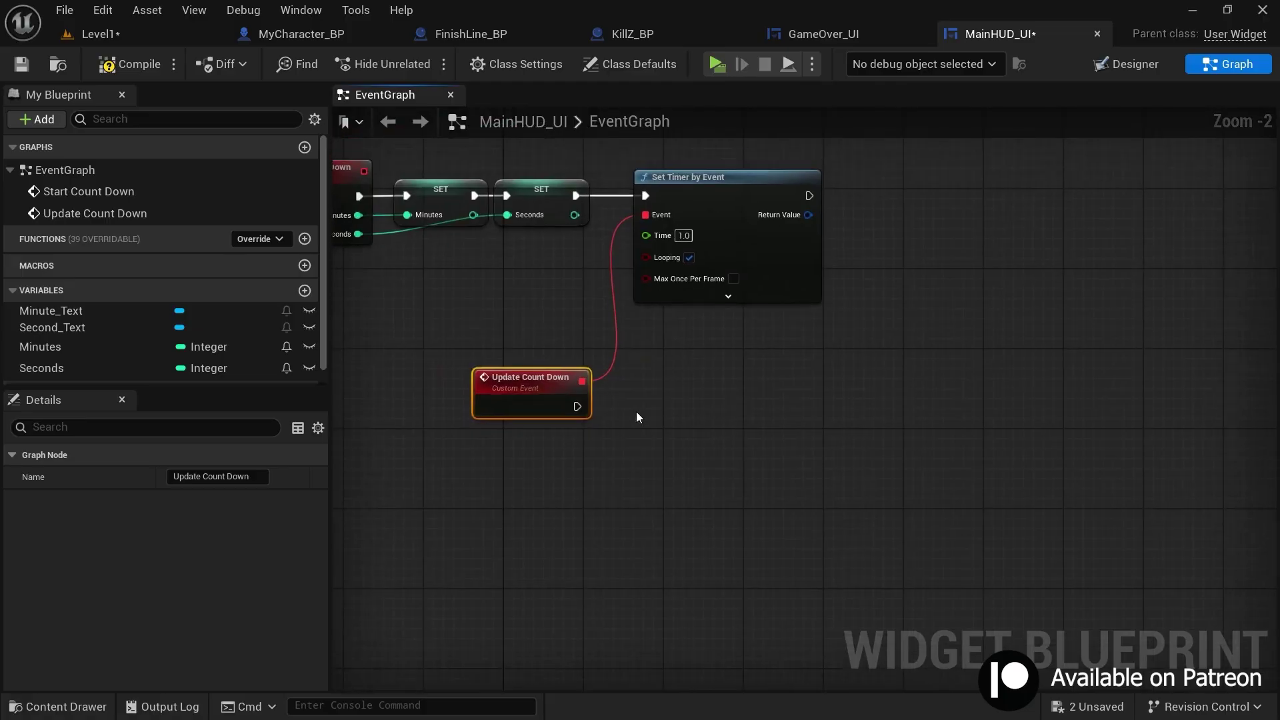
{"action": "scroll", "coordinate": [585, 374], "scroll_direction": "up", "scroll_amount": 2}
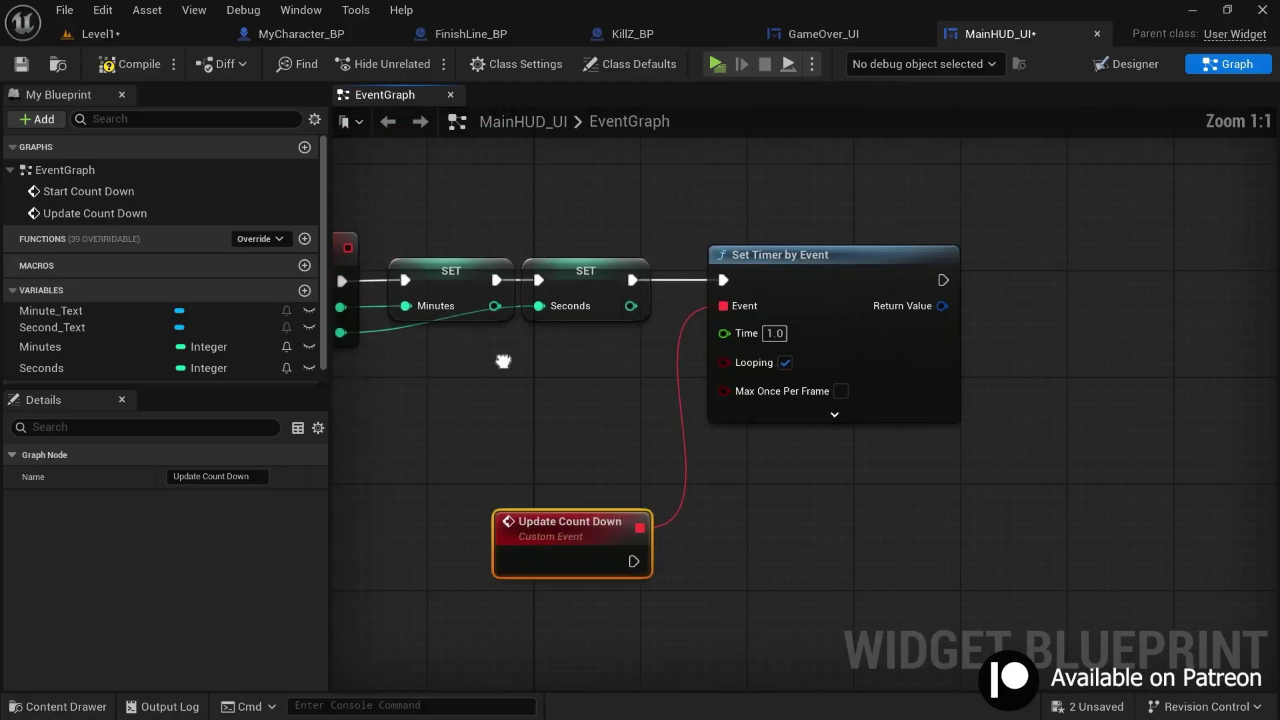
{"action": "left_click", "coordinate": [1127, 64]}
{"action": "left_click", "coordinate": [586, 261]}
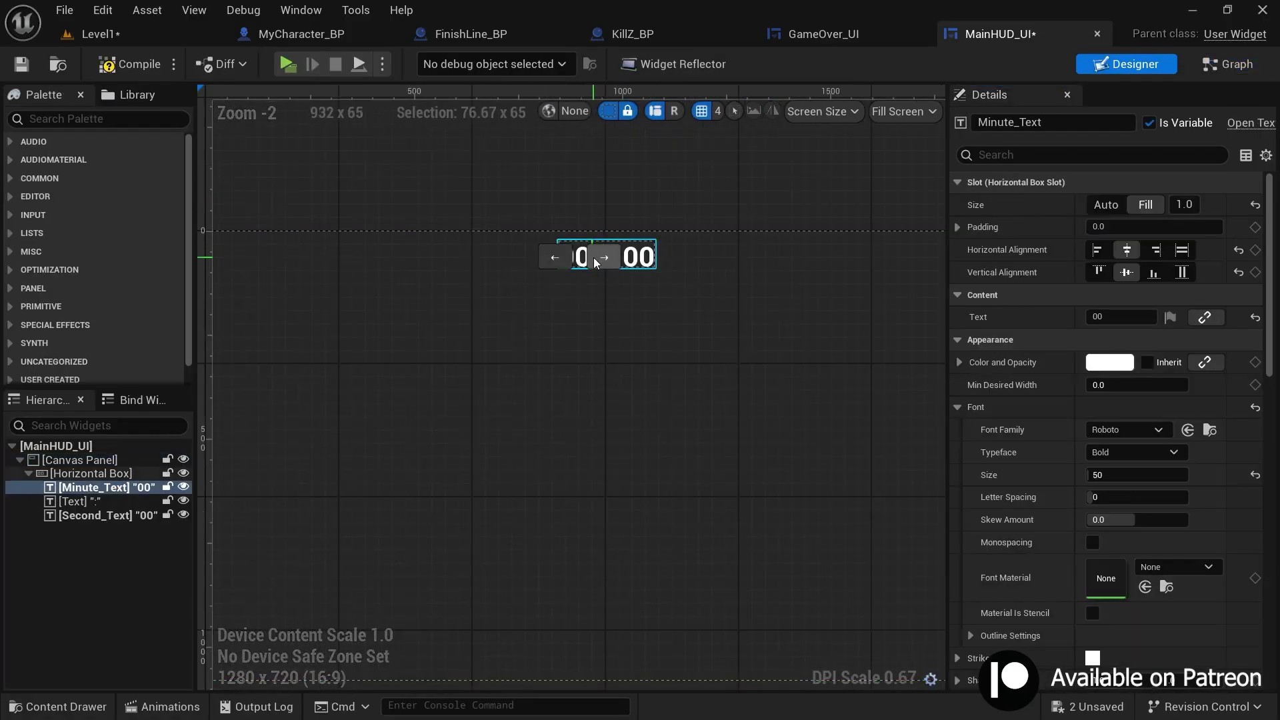
{"action": "left_click", "coordinate": [639, 258]}
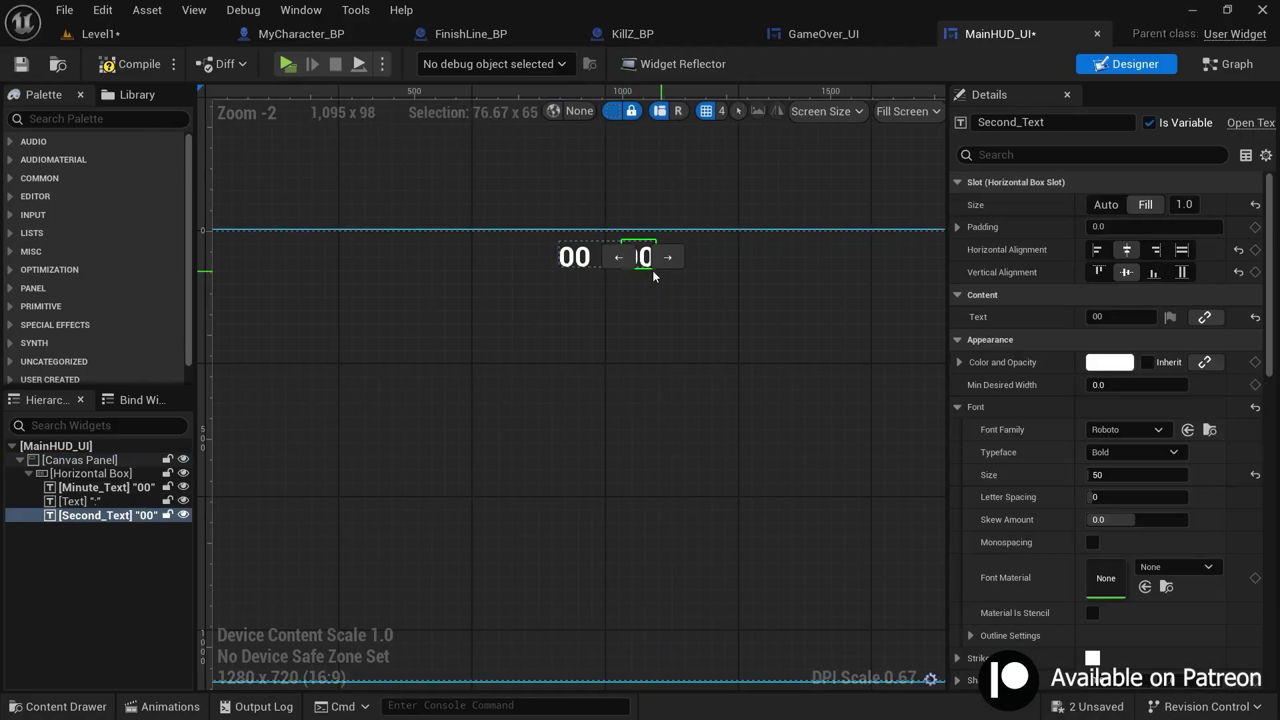
{"action": "left_click", "coordinate": [1210, 67]}
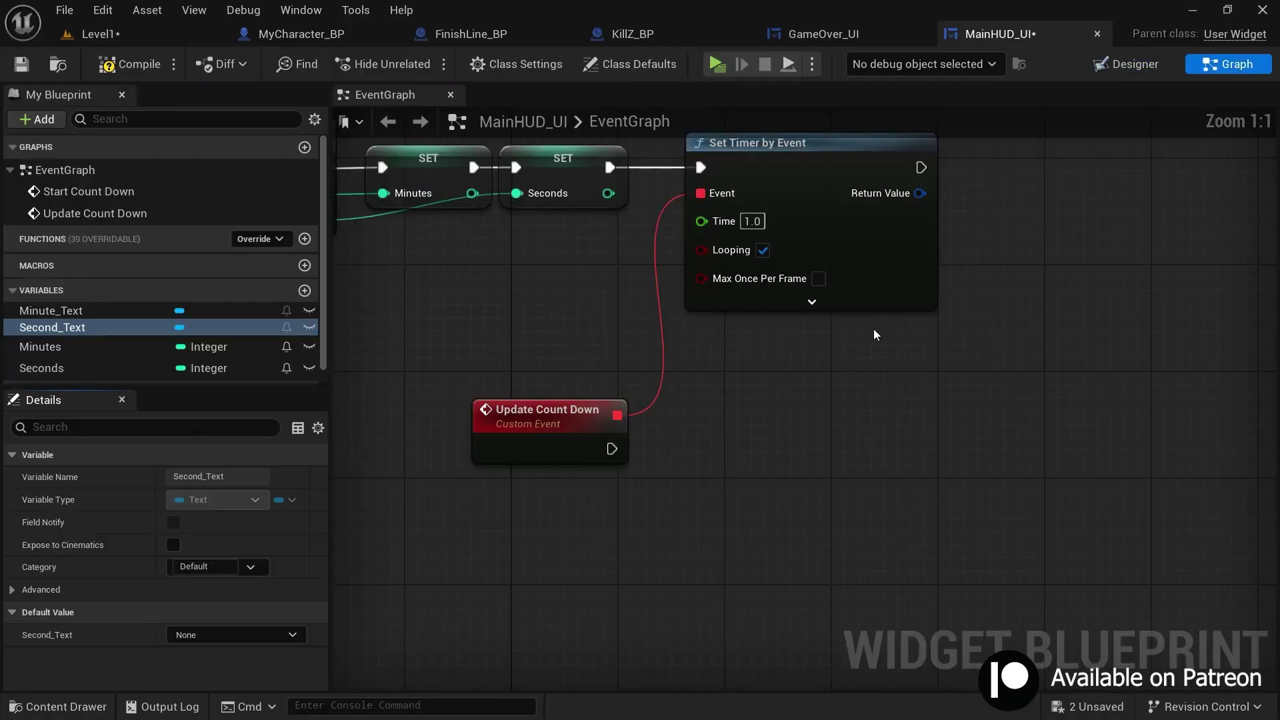
Add a Branch node that executes after the Update Count Down event
{"action": "right_click_drag", "start_coordinate": [873, 330], "coordinate": [824, 224]}
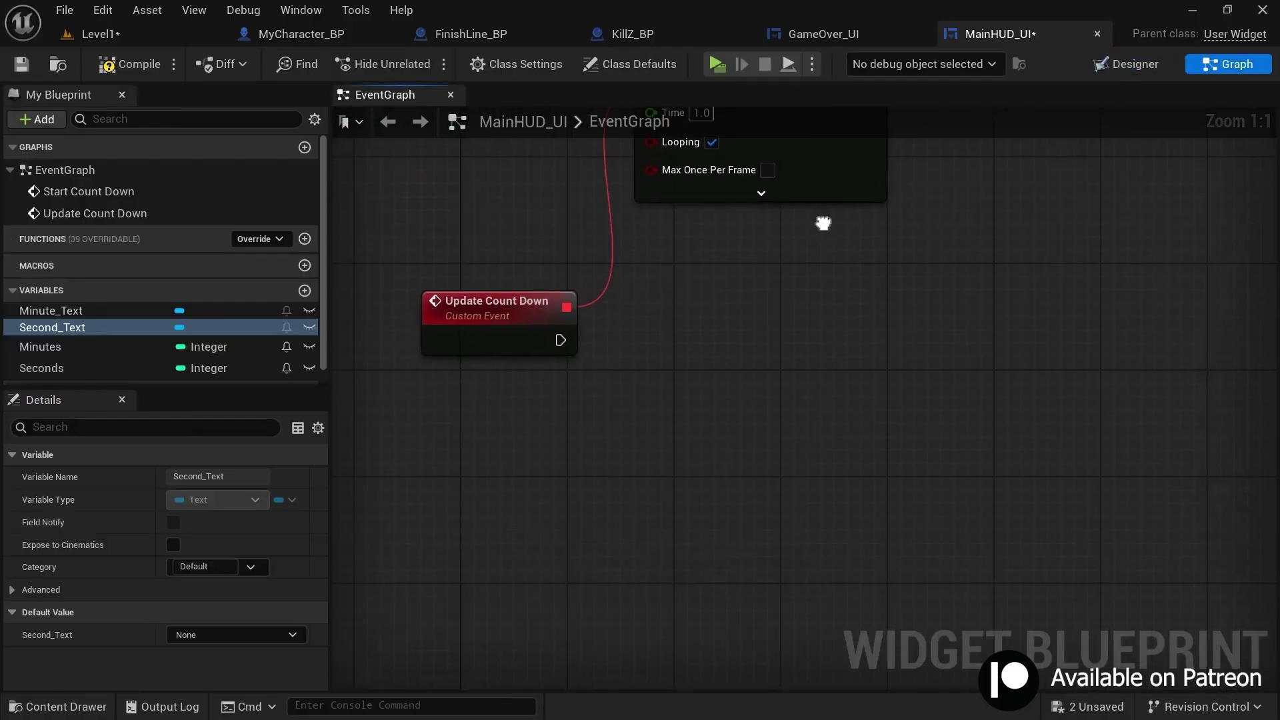
{"action": "left_click", "coordinate": [672, 341]}
{"action": "left_click_drag", "start_coordinate": [561, 340], "coordinate": [674, 338]}
{"action": "scroll", "coordinate": [694, 374], "scroll_direction": "down", "scroll_amount": 1}
{"action": "right_click_drag", "start_coordinate": [687, 413], "coordinate": [677, 330]}
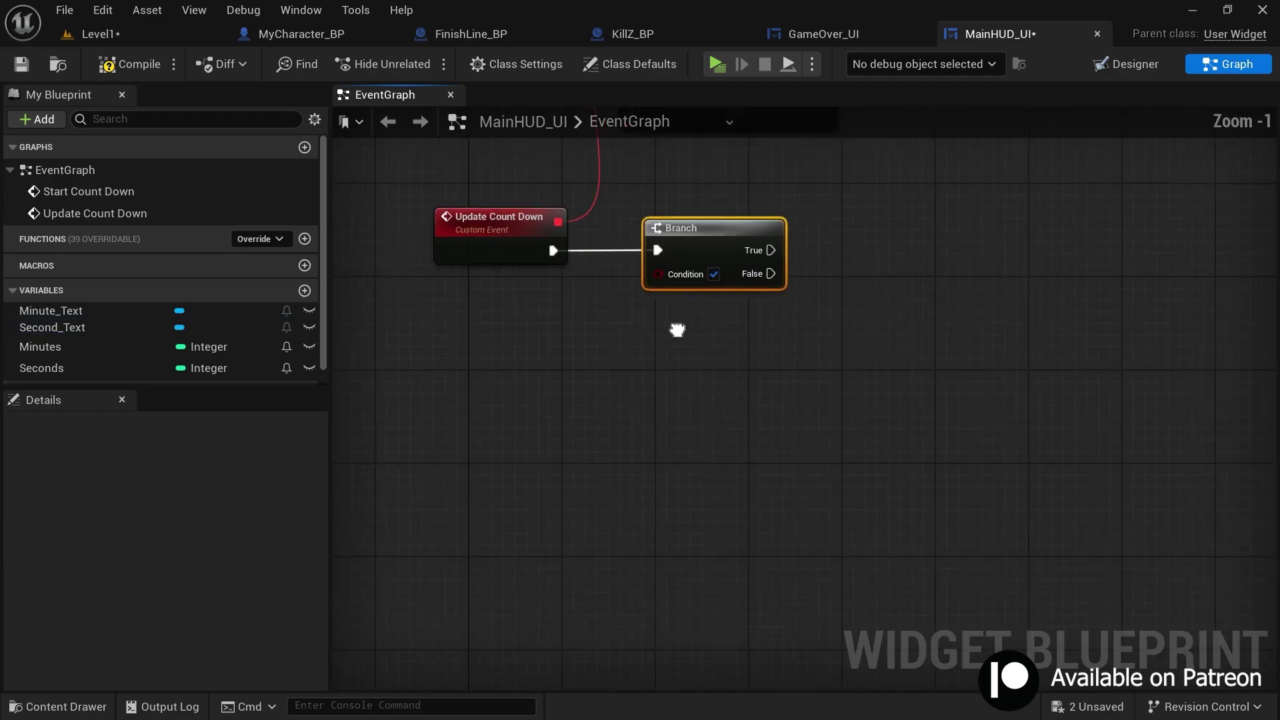
Compare the Seconds variable with 0 using an Equal node and feed the result into the Branch's Condition, arranging the nodes beneath the Branch
{"action": "left_click_drag", "start_coordinate": [41, 368], "coordinate": [611, 318]}
{"action": "left_click", "coordinate": [530, 415]}
{"action": "scroll", "coordinate": [536, 383], "scroll_direction": "up", "scroll_amount": 1}
{"action": "type", "text": "=="}
{"action": "left_click", "coordinate": [667, 403]}
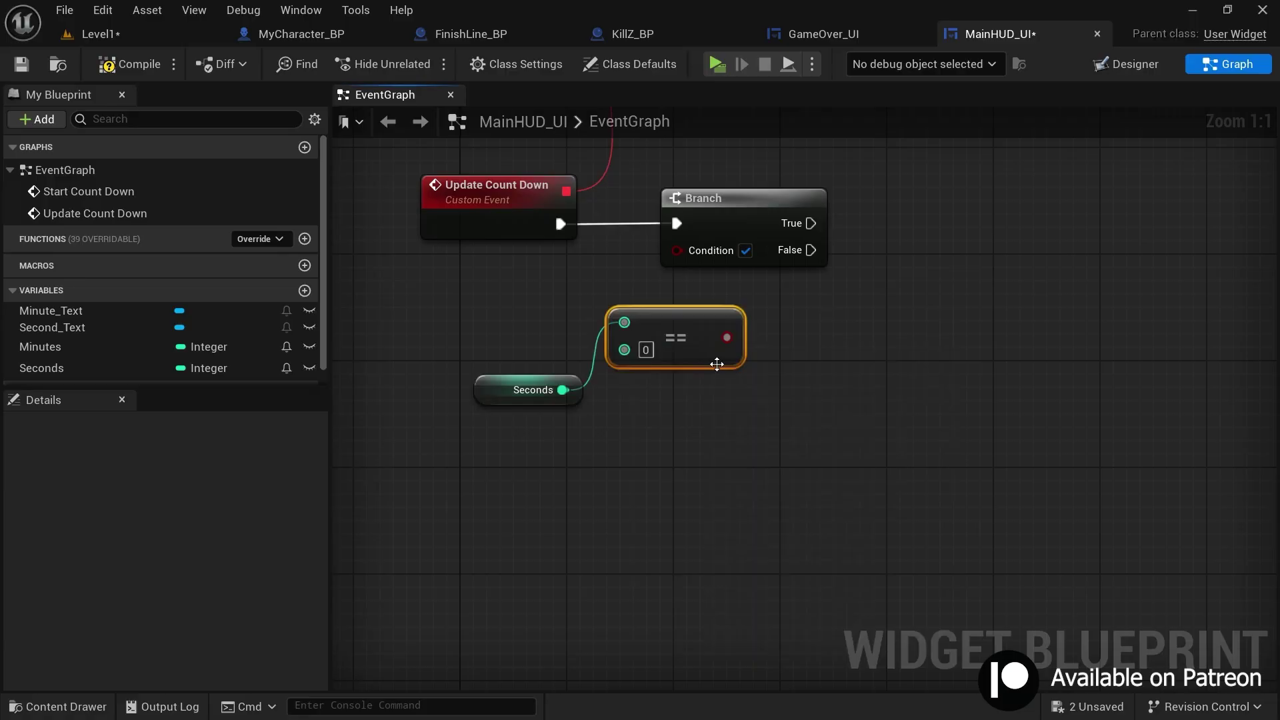
{"action": "left_click_drag", "start_coordinate": [727, 337], "coordinate": [677, 251]}
{"action": "left_click_drag", "start_coordinate": [680, 316], "coordinate": [735, 291]}
{"action": "left_click_drag", "start_coordinate": [516, 390], "coordinate": [555, 308]}
{"action": "scroll", "coordinate": [693, 307], "scroll_direction": "down", "scroll_amount": 1}
{"action": "right_click_drag", "start_coordinate": [733, 307], "coordinate": [610, 290]}
Preview countdown values such as 59 and 58 in the Second_Text widget, and restore its text to 00
{"action": "left_click_drag", "start_coordinate": [646, 240], "coordinate": [745, 341]}
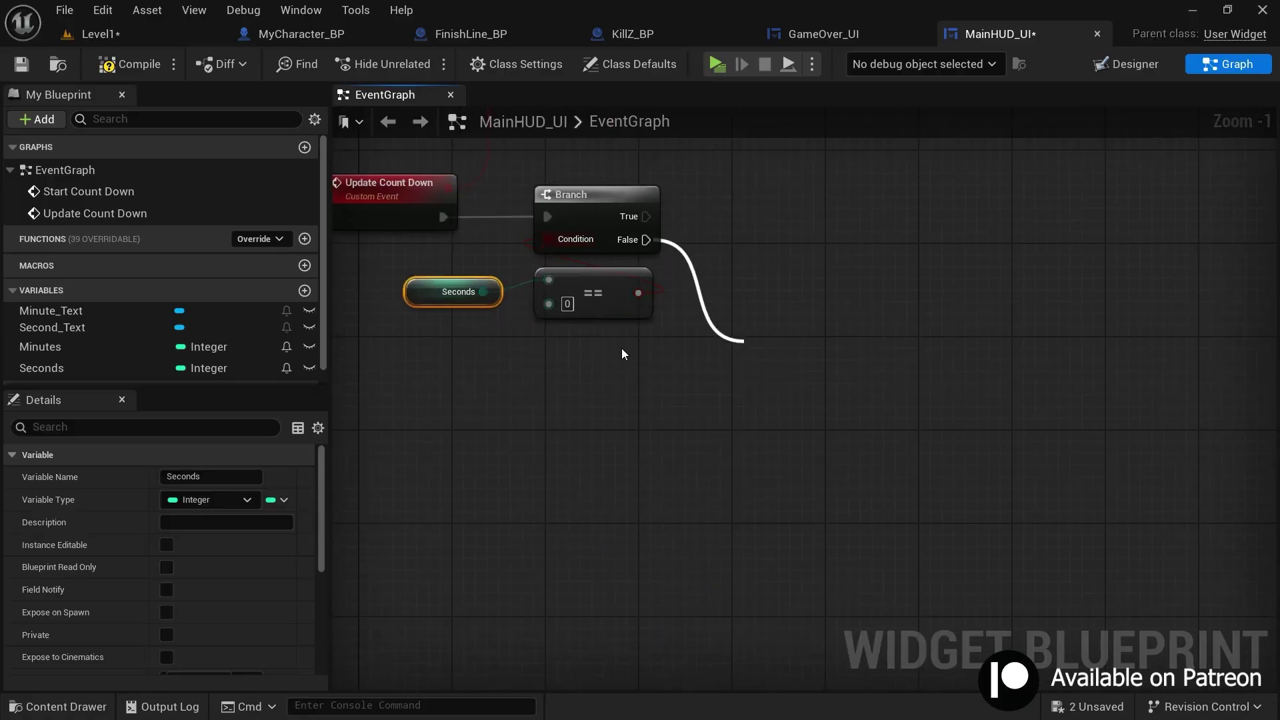
{"action": "left_click", "coordinate": [621, 348]}
{"action": "left_click", "coordinate": [1140, 70]}
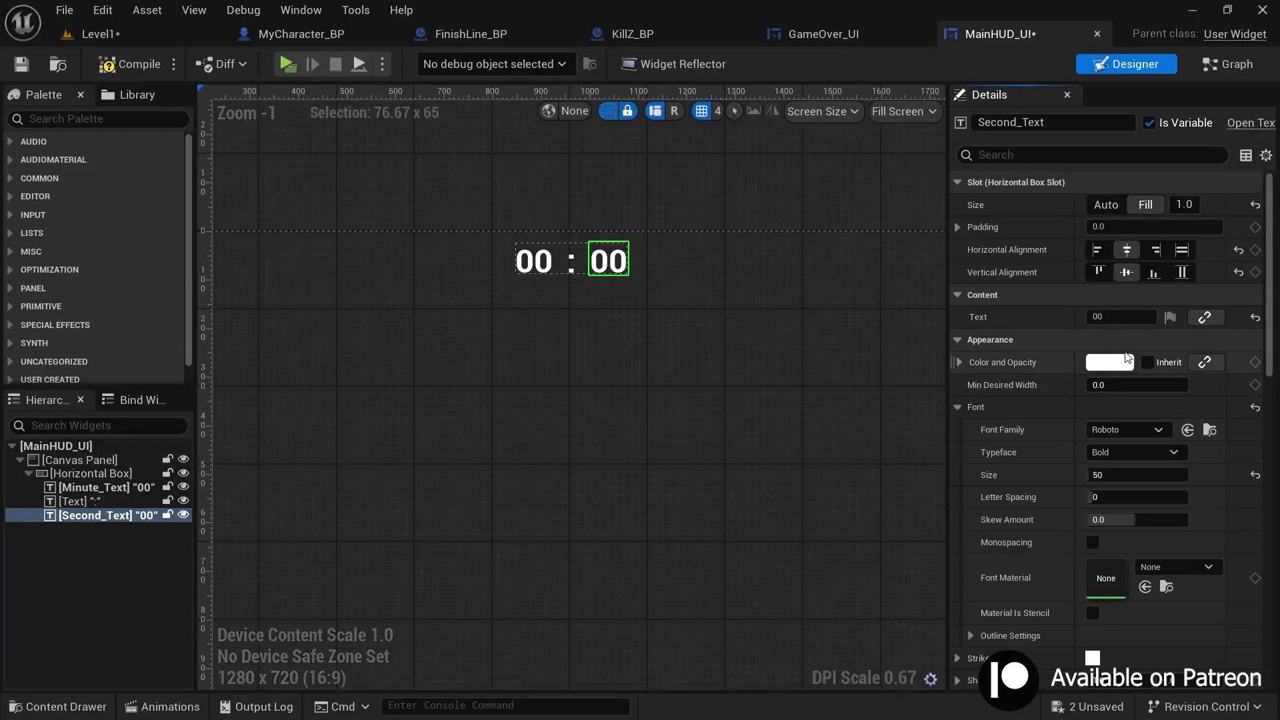
{"action": "left_click", "coordinate": [1121, 316]}
{"action": "type", "text": "59"}
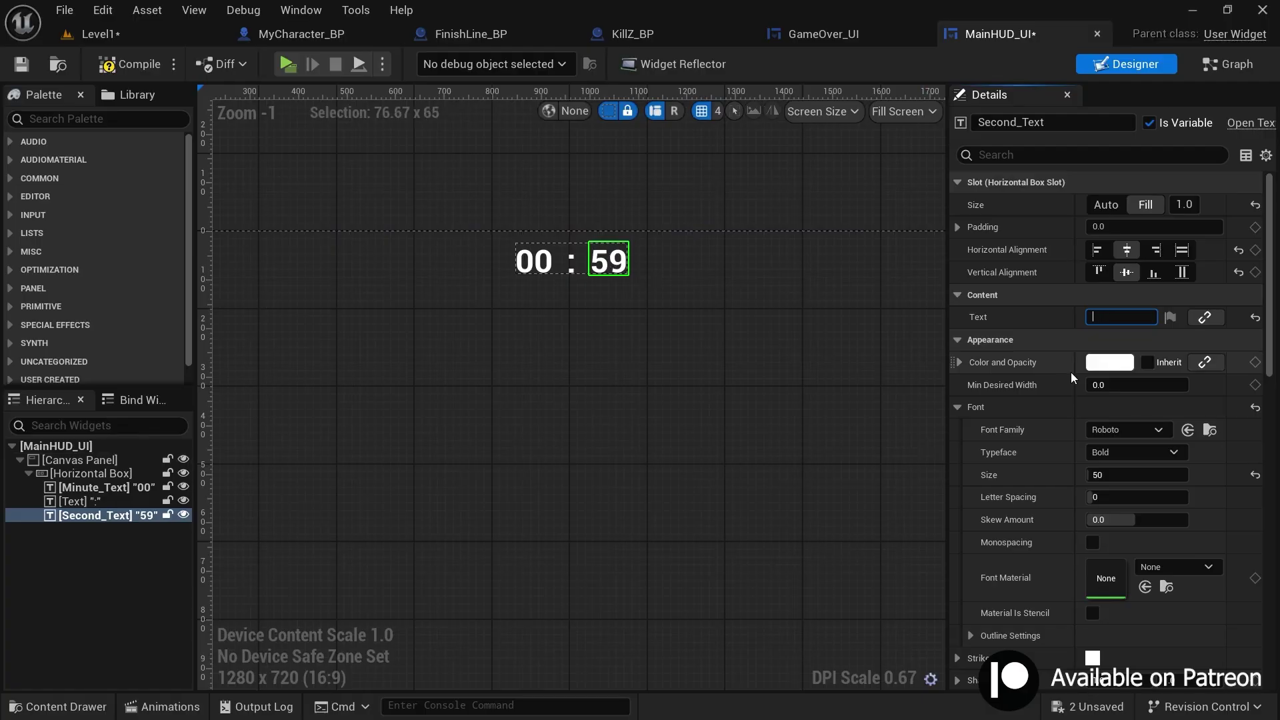
{"action": "key", "text": "BackSpace"}
{"action": "key", "text": "BackSpace"}
{"action": "type", "text": "01"}
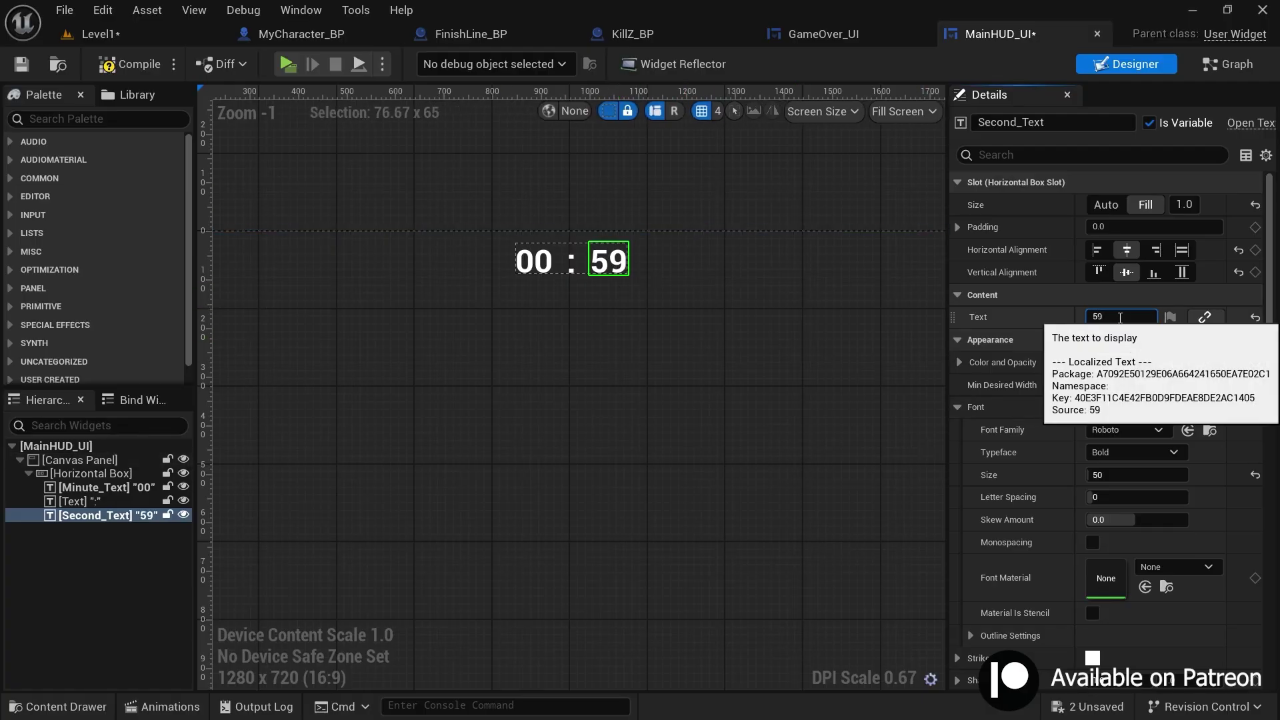
{"action": "key", "text": "ctrl+a"}
{"action": "type", "text": "58"}
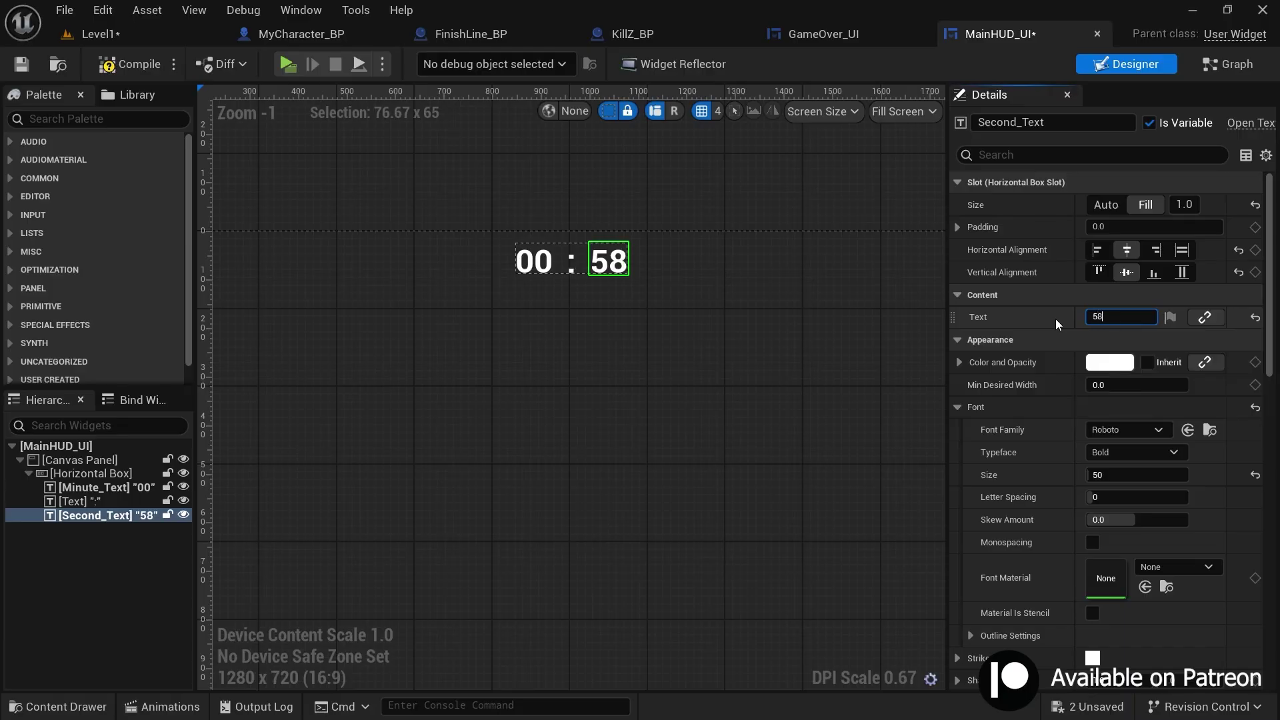
{"action": "key", "text": "BackSpace"}
{"action": "key", "text": "BackSpace"}
{"action": "key", "text": "BackSpace"}
{"action": "type", "text": "6"}
{"action": "key", "text": "BackSpace"}
{"action": "type", "text": "4"}
{"action": "key", "text": "ctrl+a"}
{"action": "type", "text": "00"}
{"action": "key", "text": "Return"}
{"action": "left_click", "coordinate": [1229, 64]}
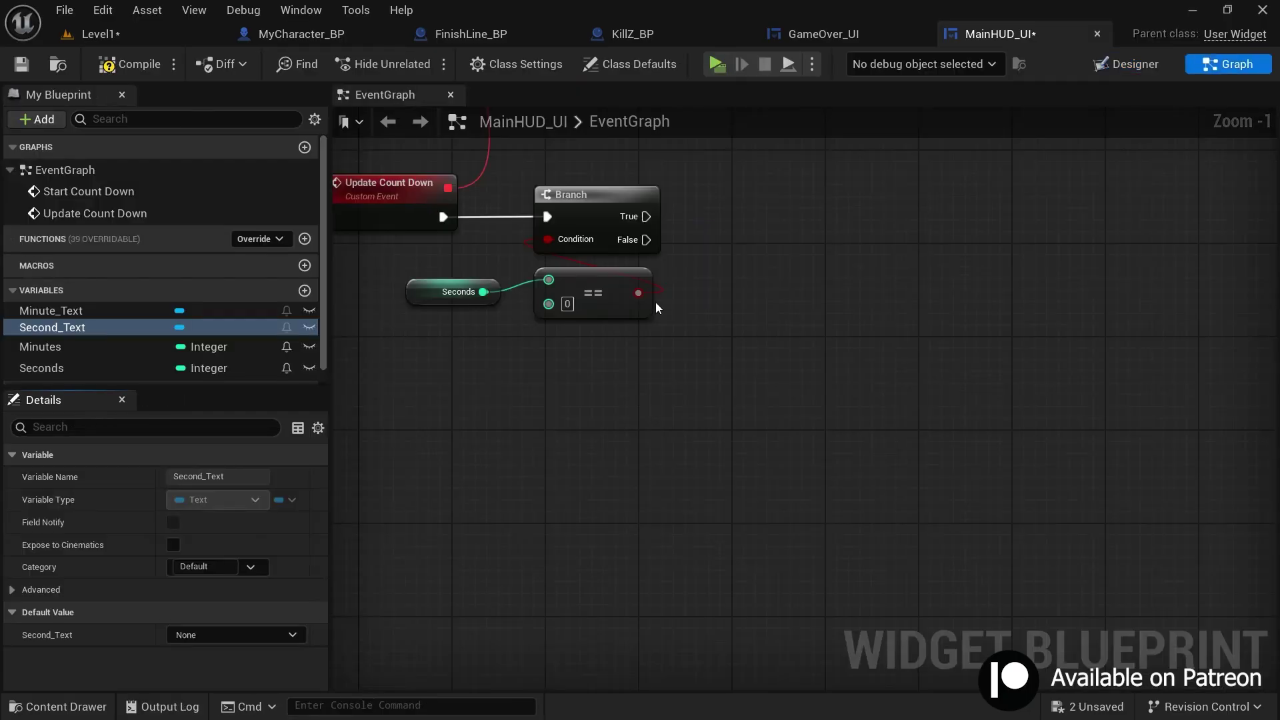
Add a Subtract node that takes 1 away from the Seconds variable
{"action": "left_click_drag", "start_coordinate": [489, 349], "coordinate": [759, 335]}
{"action": "left_click", "coordinate": [875, 510]}
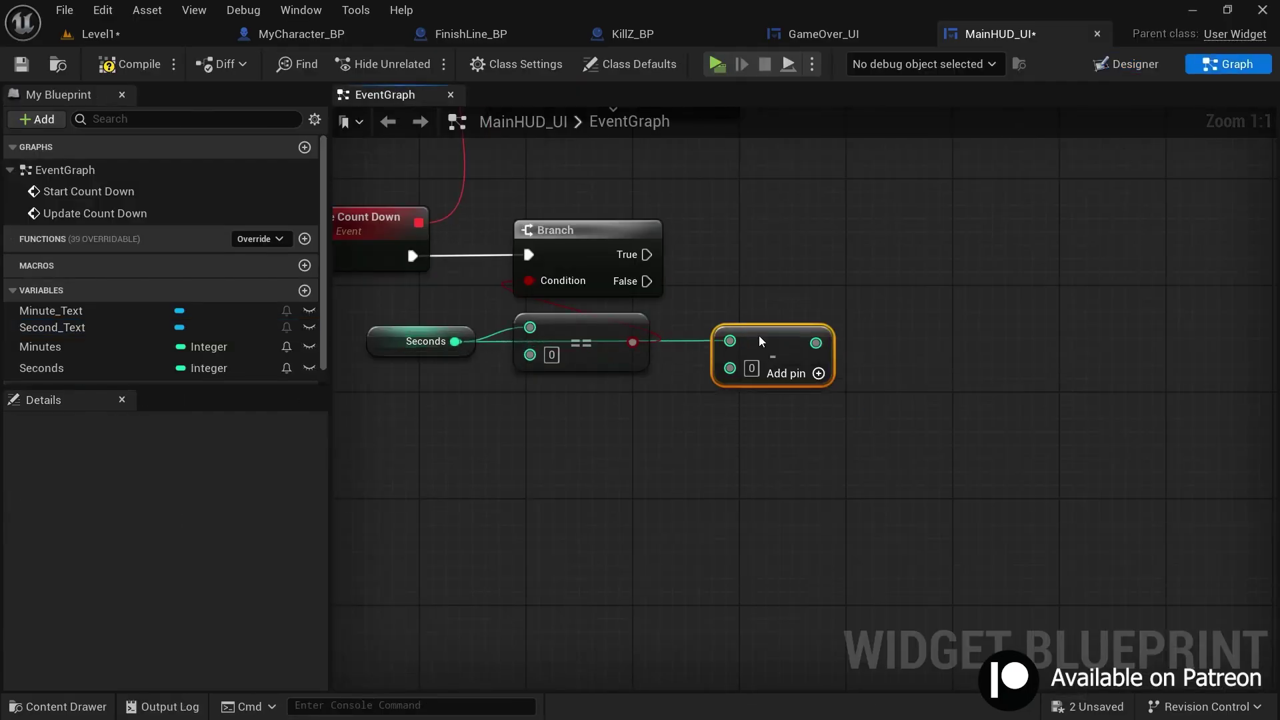
{"action": "left_click", "coordinate": [806, 427]}
{"action": "right_click_drag", "start_coordinate": [869, 432], "coordinate": [837, 444]}
Add a Set Seconds node that executes from the Branch's False output and takes the Subtract node's result
{"action": "left_click_drag", "start_coordinate": [74, 371], "coordinate": [859, 285]}
{"action": "left_click", "coordinate": [890, 342]}
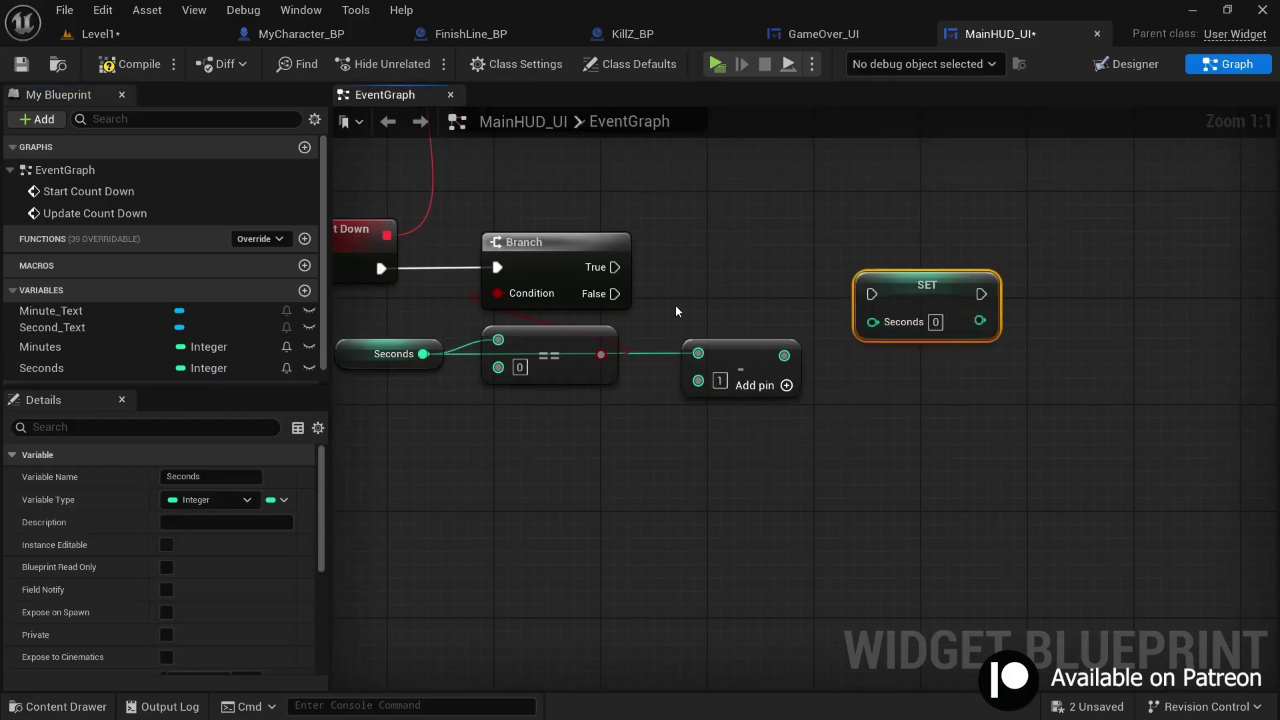
{"action": "left_click_drag", "start_coordinate": [615, 294], "coordinate": [872, 294]}
{"action": "left_click_drag", "start_coordinate": [784, 356], "coordinate": [872, 322]}
{"action": "scroll", "coordinate": [800, 360], "scroll_direction": "down", "scroll_amount": 1}
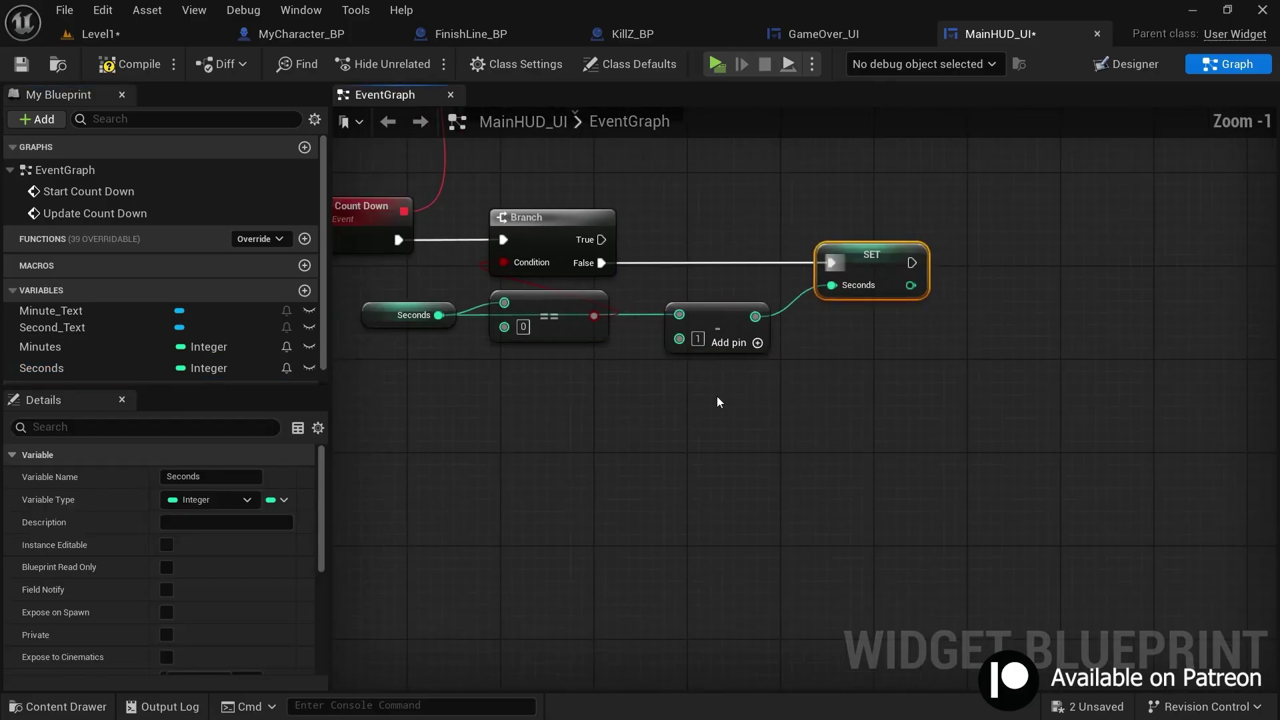
{"action": "left_click", "coordinate": [717, 396]}
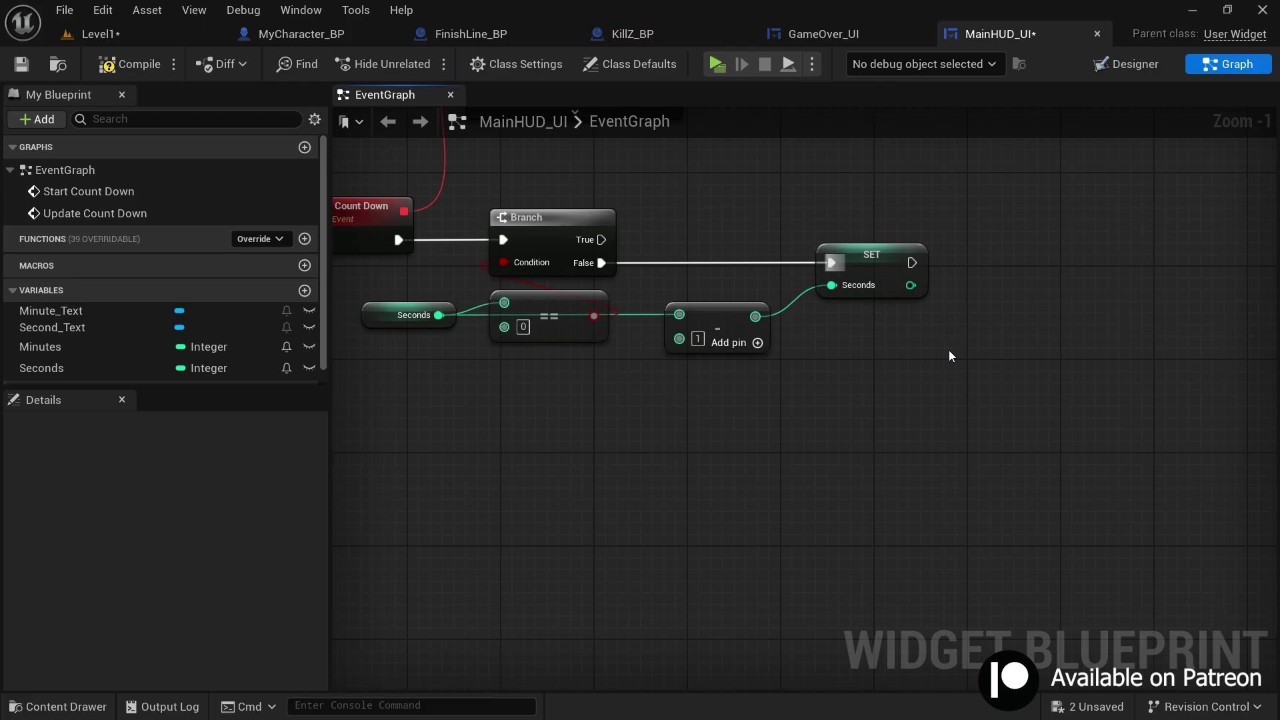
{"action": "scroll", "coordinate": [949, 350], "scroll_direction": "down", "scroll_amount": 2}
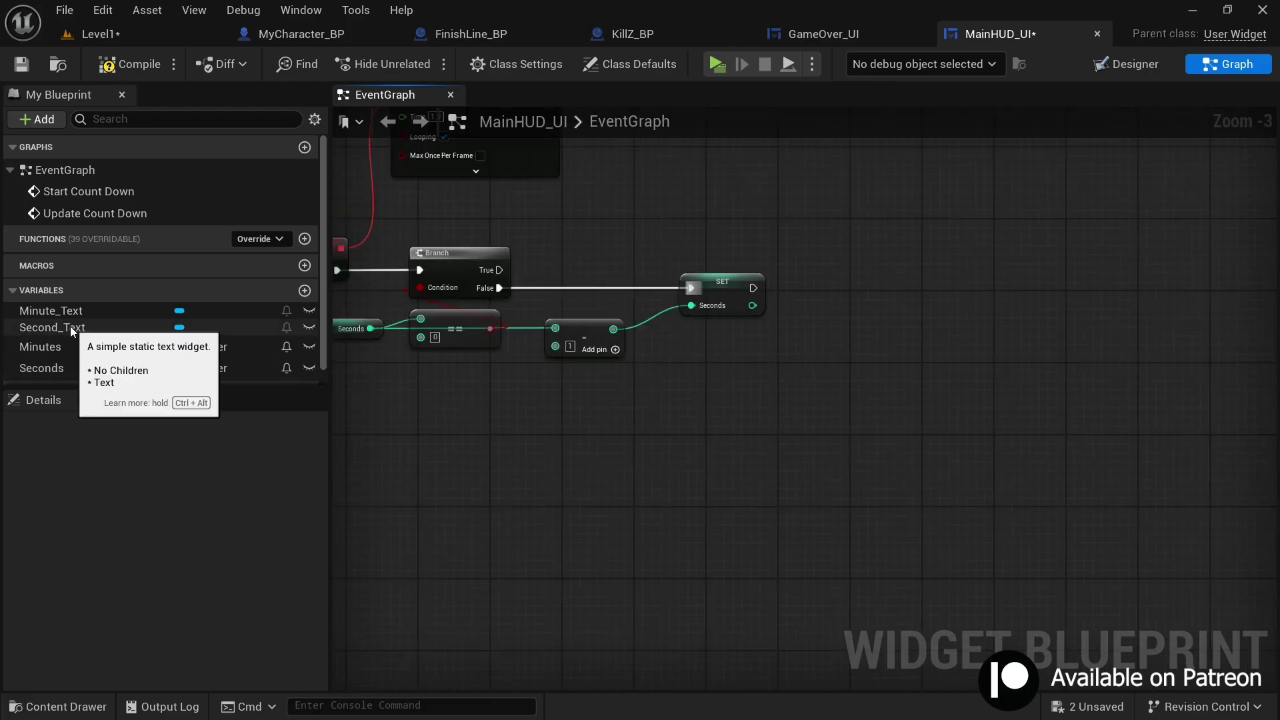
Add a SetText (Text) node targeting the Second_Text widget and execute it after the new Set Seconds node
{"action": "left_click_drag", "start_coordinate": [70, 328], "coordinate": [692, 357]}
{"action": "left_click", "coordinate": [770, 427]}
{"action": "scroll", "coordinate": [798, 395], "scroll_direction": "up", "scroll_amount": 2}
{"action": "left_click", "coordinate": [699, 283]}
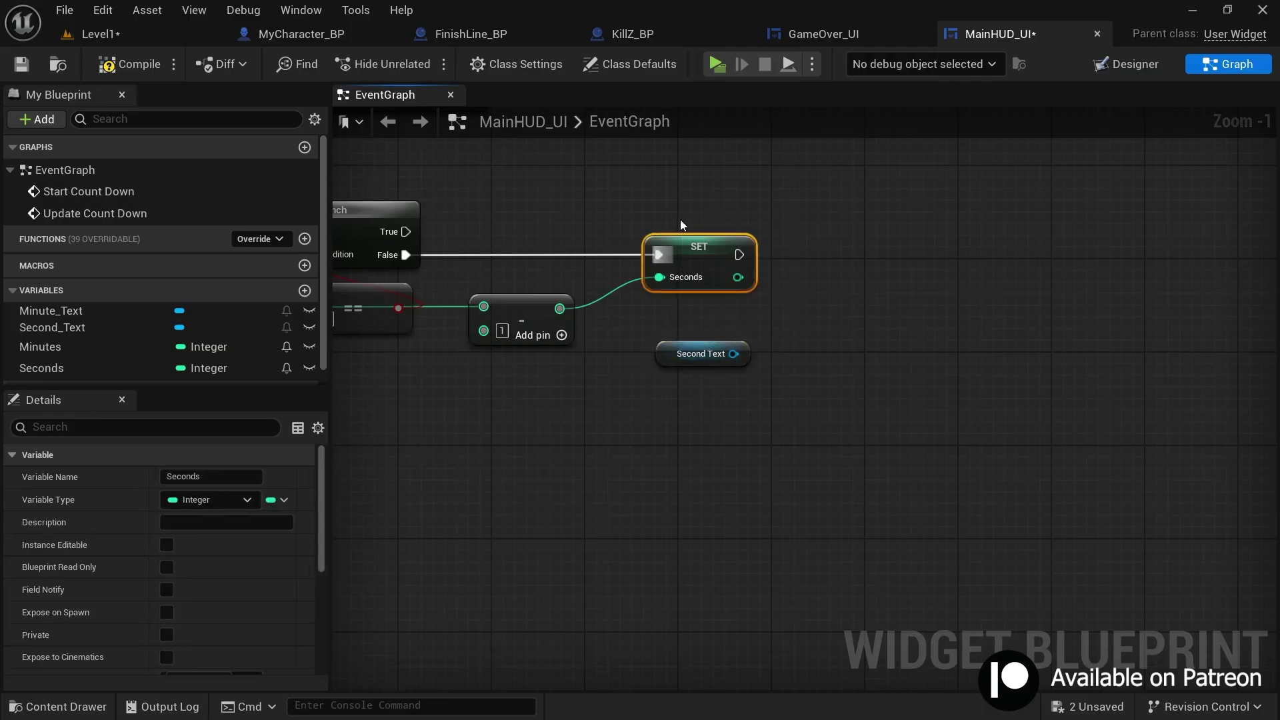
{"action": "left_click", "coordinate": [714, 361]}
{"action": "right_click_drag", "start_coordinate": [721, 370], "coordinate": [717, 320]}
{"action": "left_click_drag", "start_coordinate": [730, 304], "coordinate": [806, 265]}
{"action": "type", "text": "set text"}
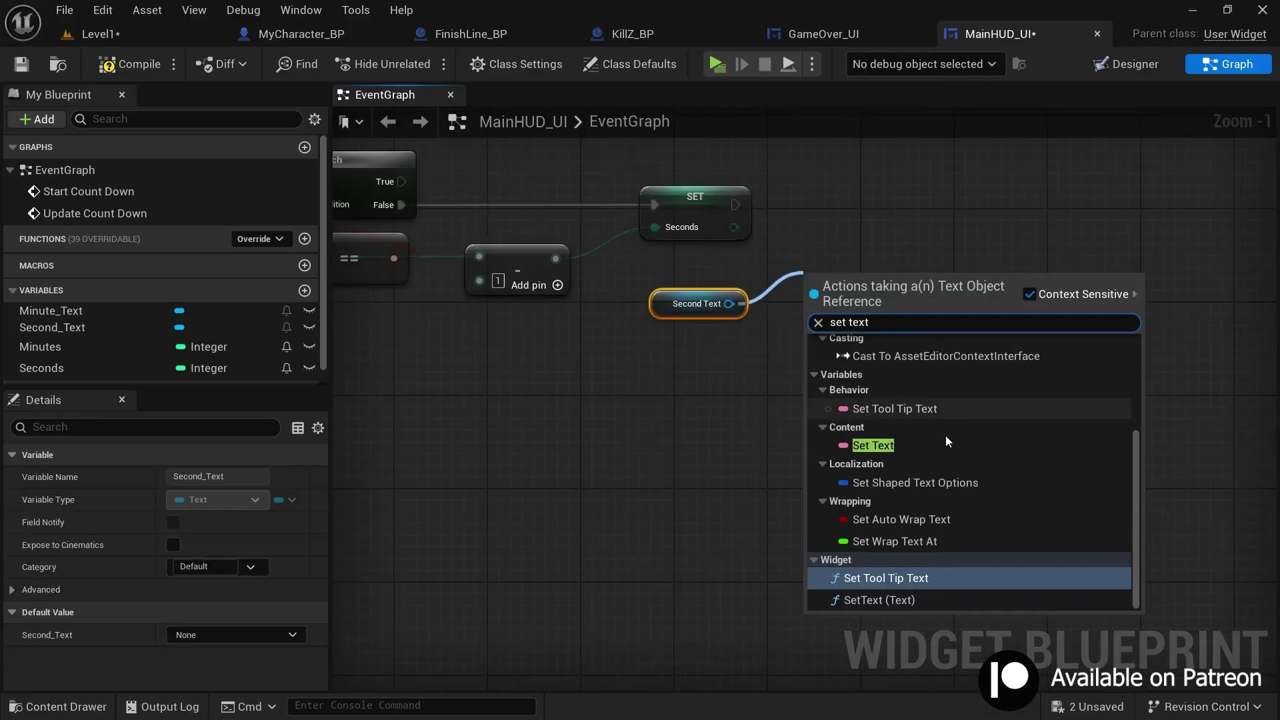
{"action": "left_click", "coordinate": [858, 600]}
{"action": "scroll", "coordinate": [843, 366], "scroll_direction": "up", "scroll_amount": 1}
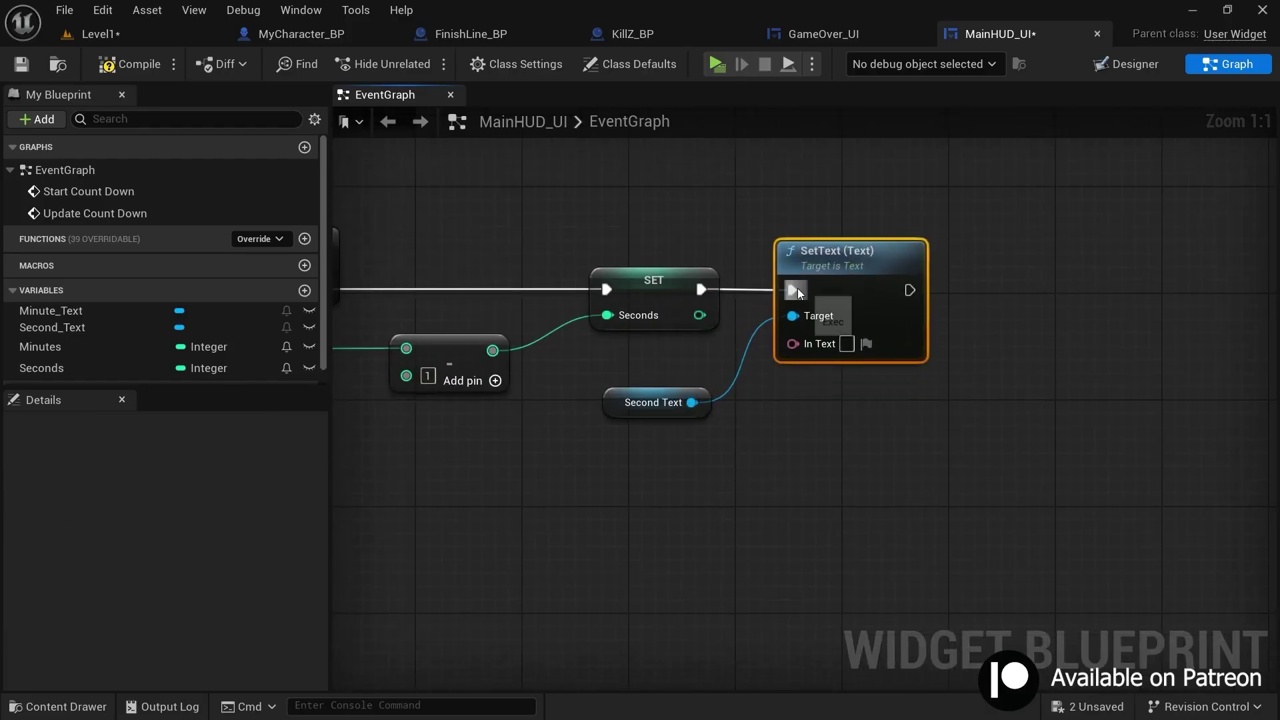
Convert the Set Seconds output with a To Text (Integer) node and feed it into SetText's In Text, placing the expanded node beneath Second Text
{"action": "left_click_drag", "start_coordinate": [698, 313], "coordinate": [730, 497]}
{"action": "type", "text": "to text"}
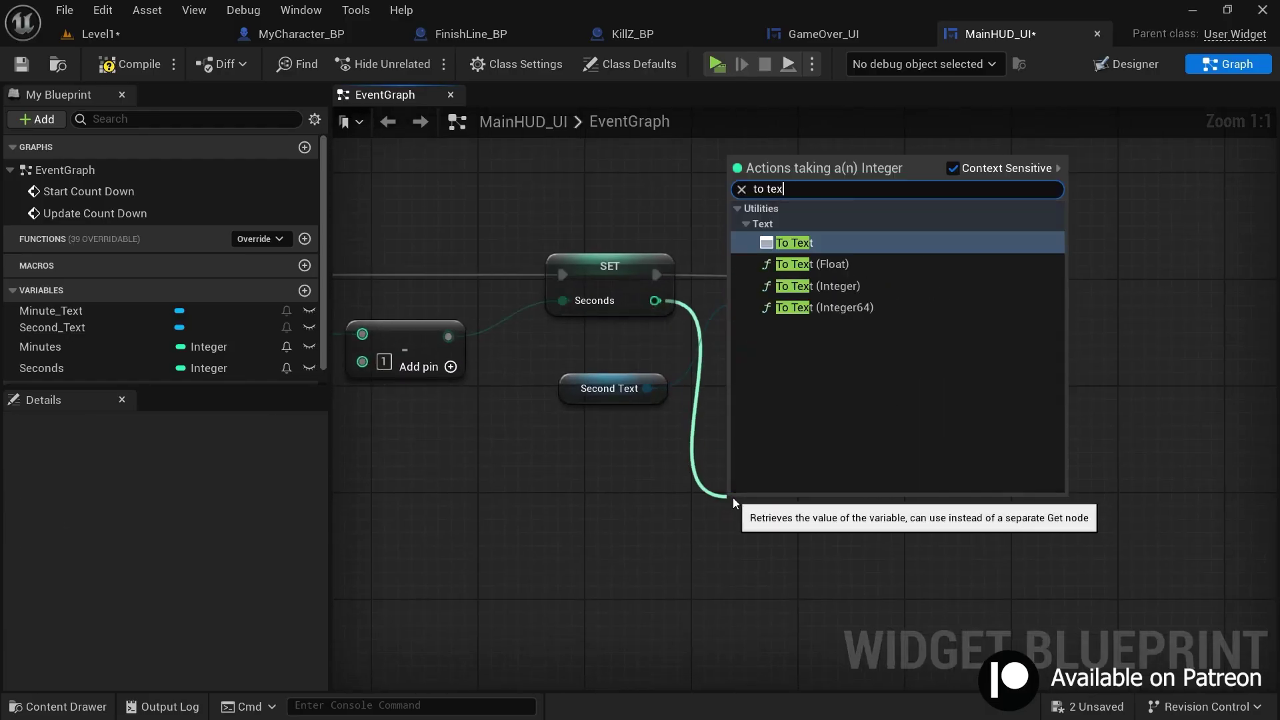
{"action": "left_click", "coordinate": [842, 287]}
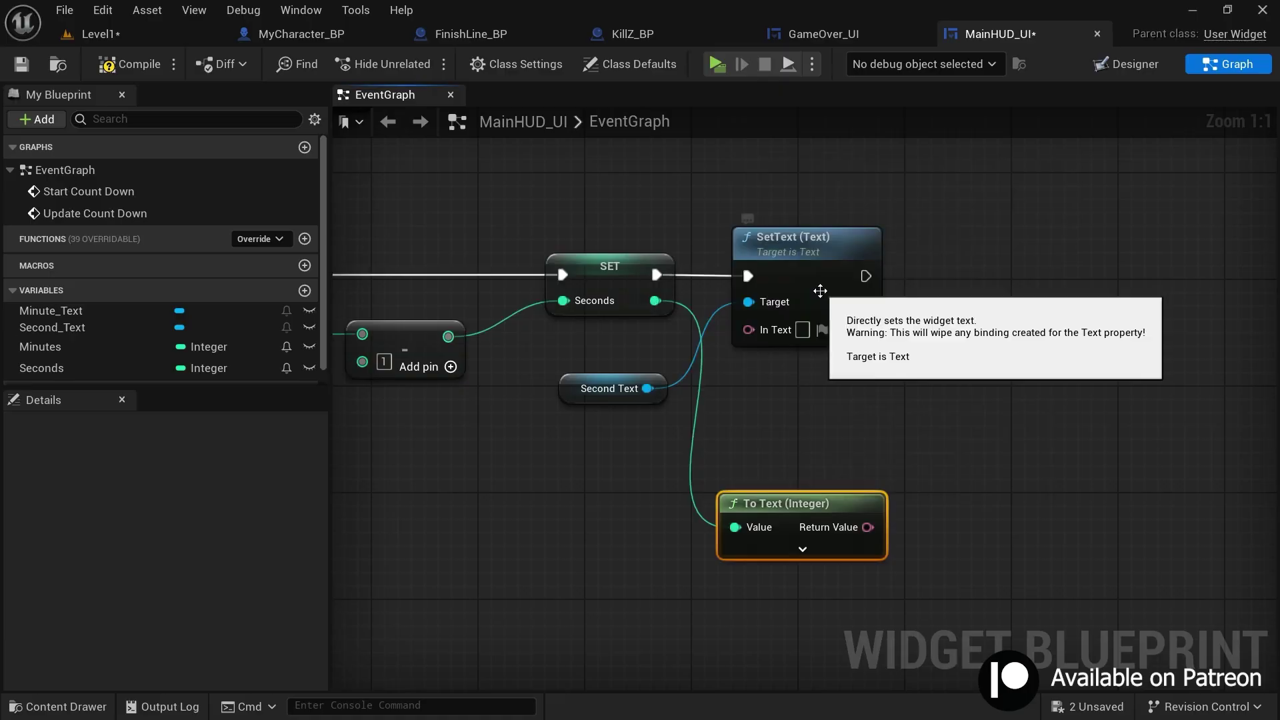
{"action": "right_click_drag", "start_coordinate": [848, 393], "coordinate": [817, 266]}
{"action": "left_click", "coordinate": [777, 422]}
{"action": "left_click_drag", "start_coordinate": [784, 382], "coordinate": [609, 314]}
{"action": "right_click_drag", "start_coordinate": [736, 326], "coordinate": [694, 377]}
{"action": "left_click_drag", "start_coordinate": [696, 381], "coordinate": [706, 251]}
Set Minimum Integral Digits to 2 on the To Text (Integer) node, and check the timer text in the widget layout
{"action": "right_click_drag", "start_coordinate": [651, 421], "coordinate": [756, 397]}
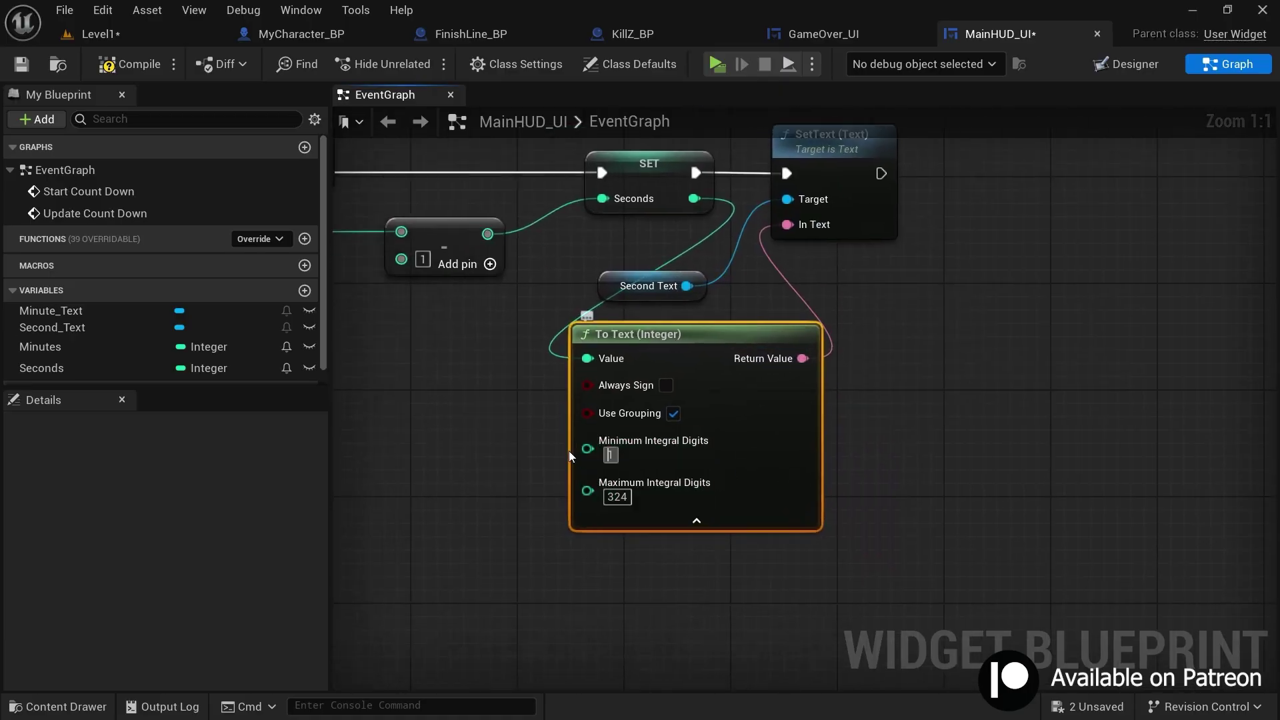
{"action": "left_click", "coordinate": [610, 455]}
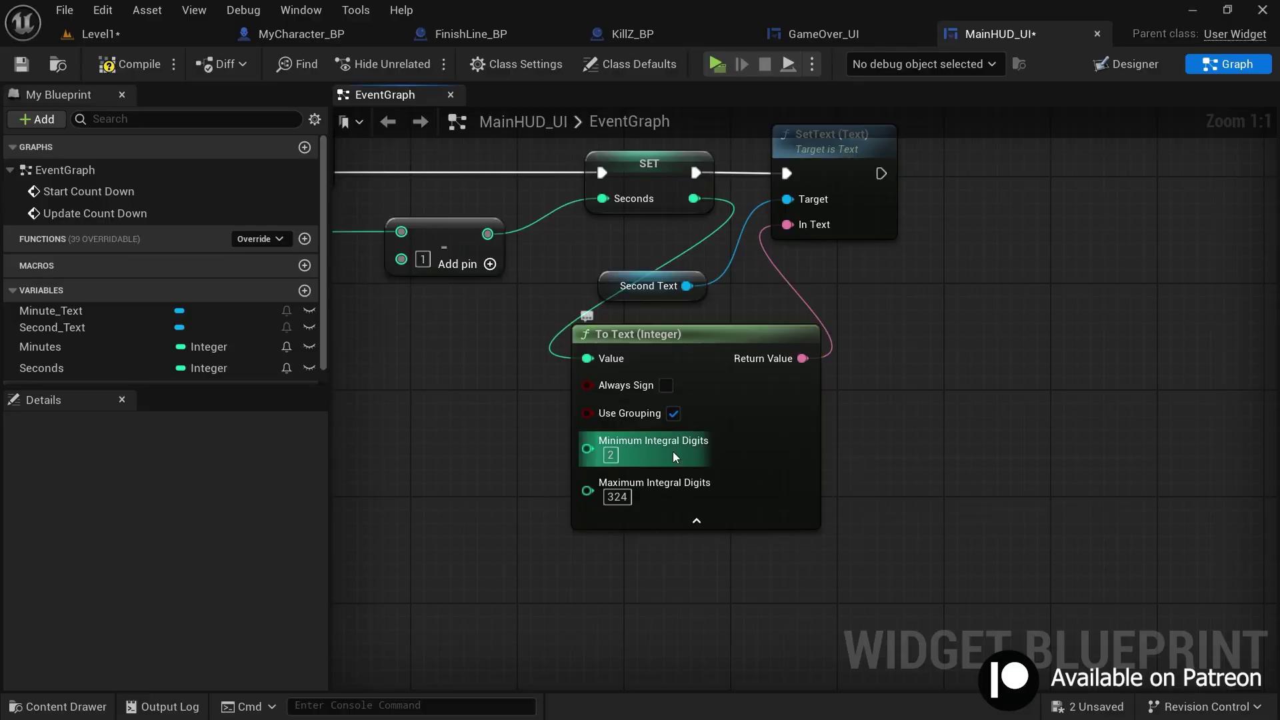
{"action": "left_click", "coordinate": [1130, 64]}
{"action": "scroll", "coordinate": [599, 294], "scroll_direction": "up", "scroll_amount": 3}
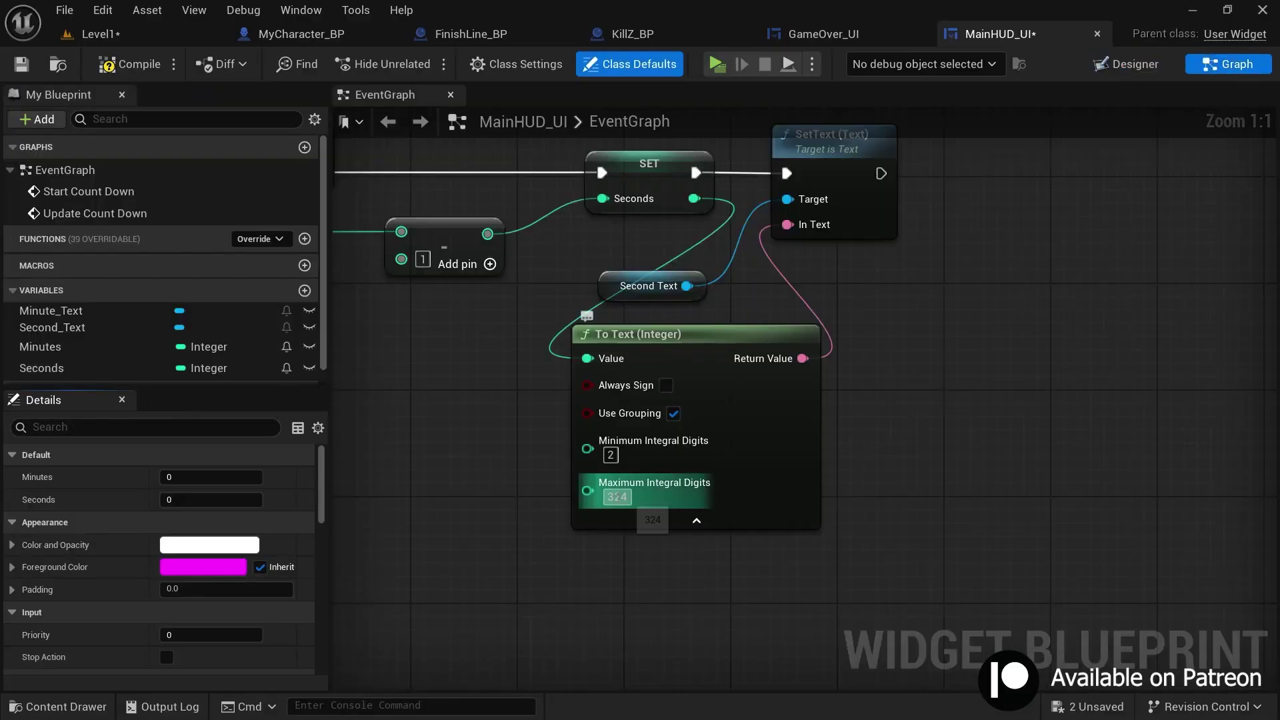
Set Maximum Integral Digits to 2 on the To Text (Integer) node
{"action": "left_click", "coordinate": [615, 497]}
{"action": "type", "text": "2"}
{"action": "scroll", "coordinate": [860, 473], "scroll_direction": "down", "scroll_amount": 5}
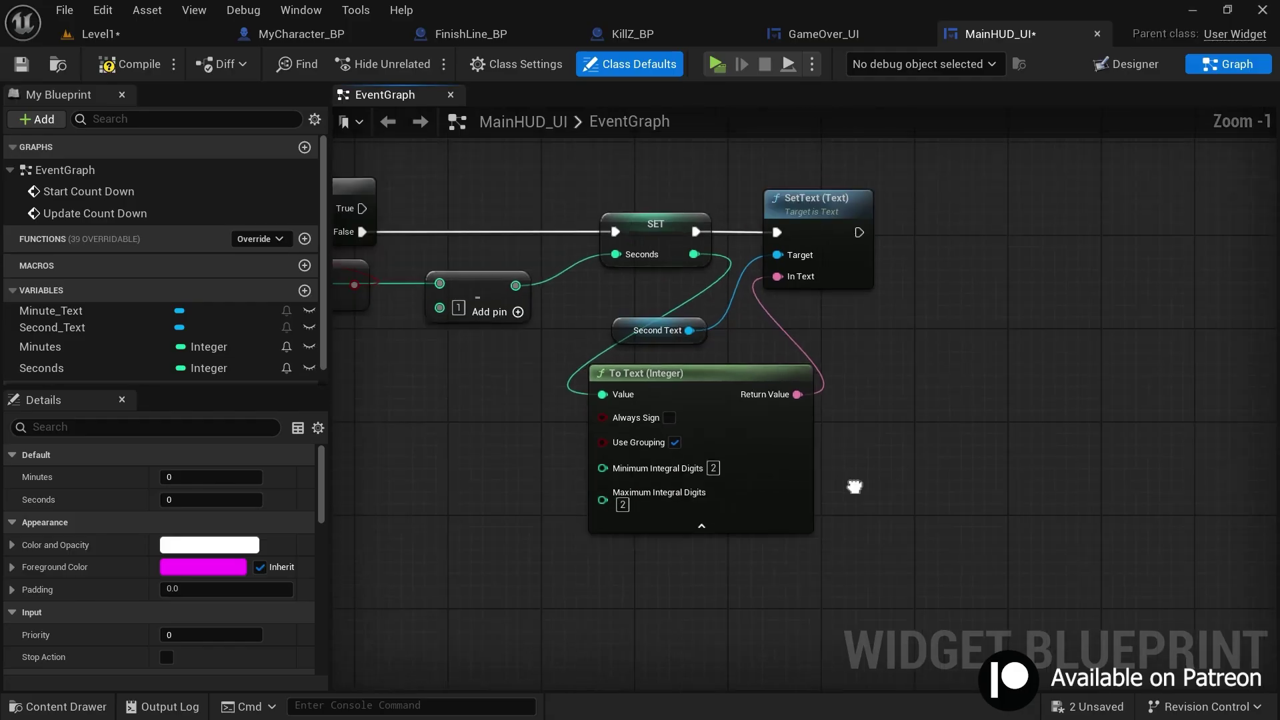
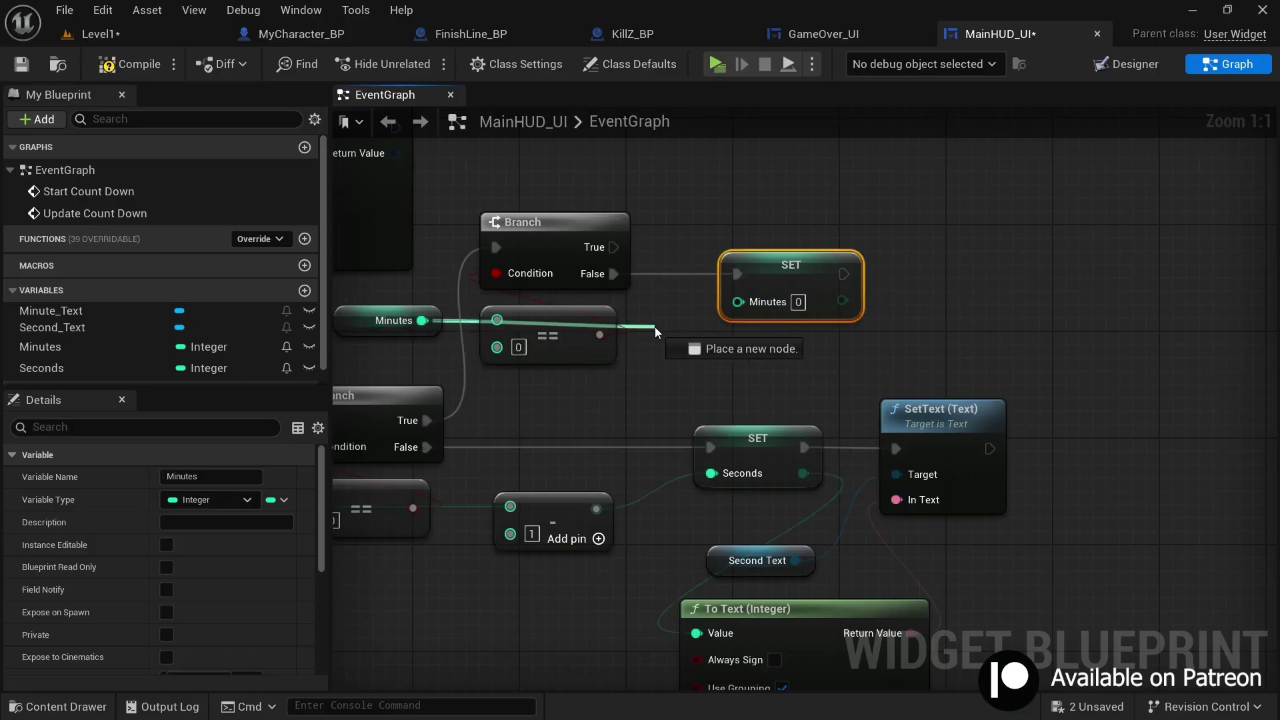
Add a Subtract node that takes 1 from Minutes and feed its result into the Set Minutes node
{"action": "type", "text": "-"}
{"action": "left_click", "coordinate": [714, 486]}
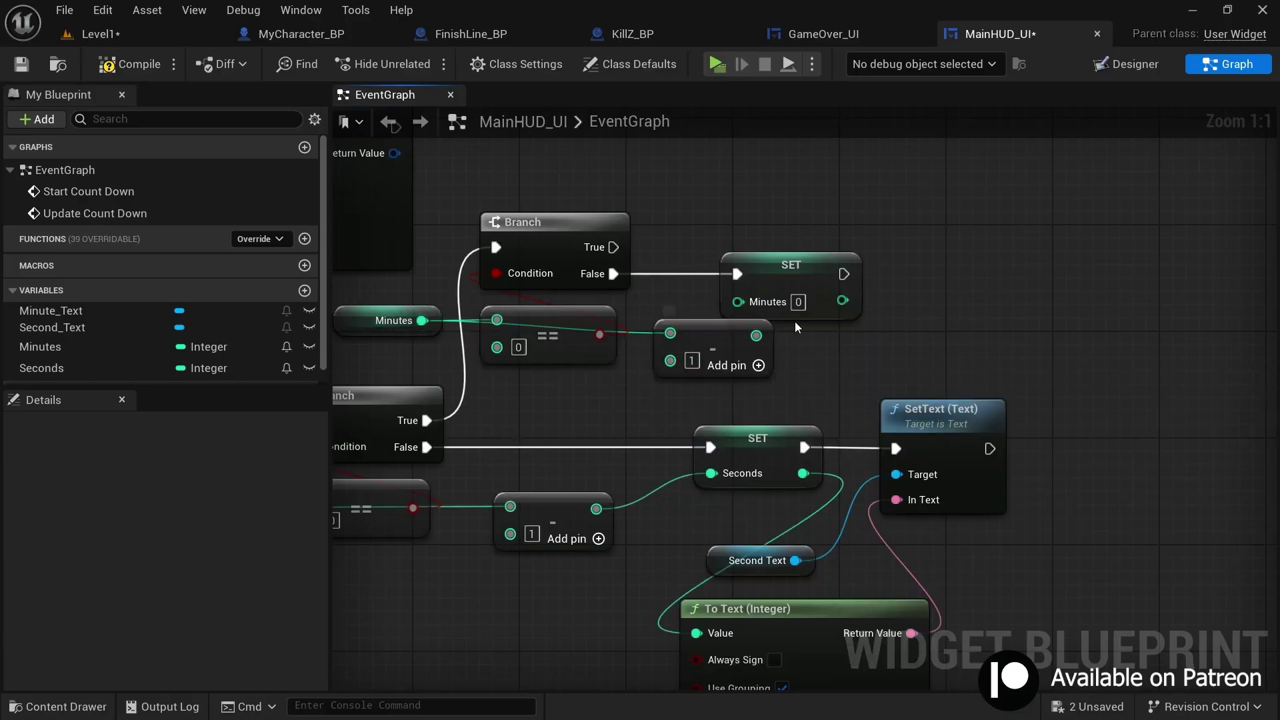
{"action": "left_click_drag", "start_coordinate": [757, 335], "coordinate": [738, 302]}
{"action": "right_click_drag", "start_coordinate": [843, 342], "coordinate": [789, 298]}
Add a Set Seconds node with the value 59 that executes after the Set Minutes node
{"action": "left_click_drag", "start_coordinate": [41, 368], "coordinate": [865, 252]}
{"action": "left_click", "coordinate": [858, 267]}
{"action": "left_click_drag", "start_coordinate": [994, 190], "coordinate": [737, 292]}
{"action": "left_click", "coordinate": [1086, 301]}
{"action": "scroll", "coordinate": [954, 394], "scroll_direction": "down", "scroll_amount": 3}
Set the Minute_Text widget's text to 01 in the widget layout
{"action": "left_click", "coordinate": [1126, 64]}
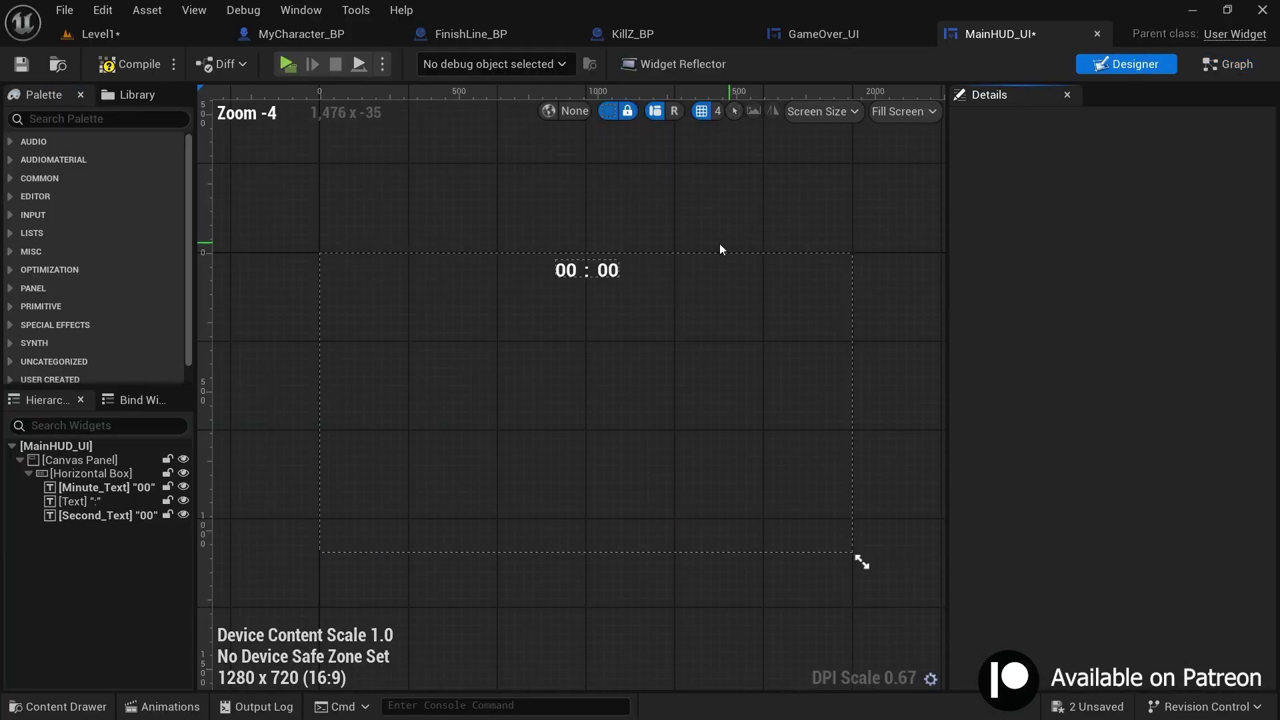
{"action": "scroll", "coordinate": [719, 245], "scroll_direction": "up", "scroll_amount": 2}
{"action": "left_click", "coordinate": [630, 260]}
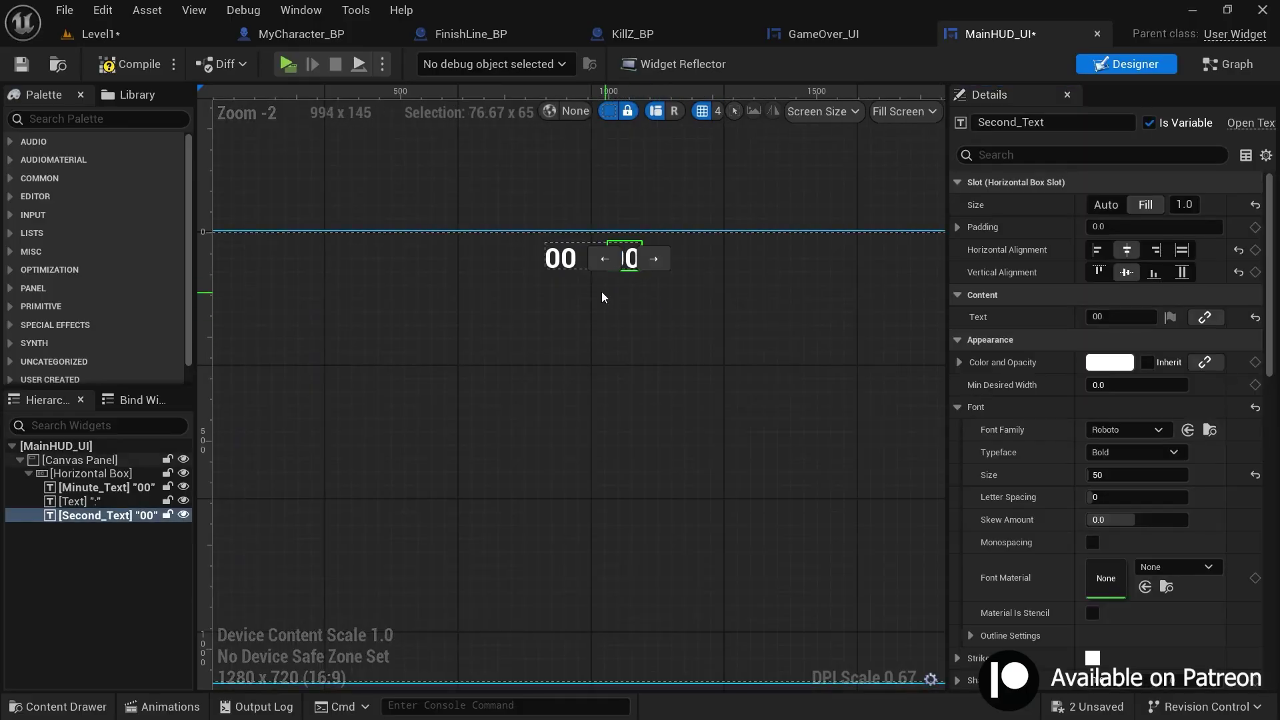
{"action": "left_click", "coordinate": [559, 265]}
{"action": "double_click", "coordinate": [1109, 317]}
{"action": "type", "text": "01"}
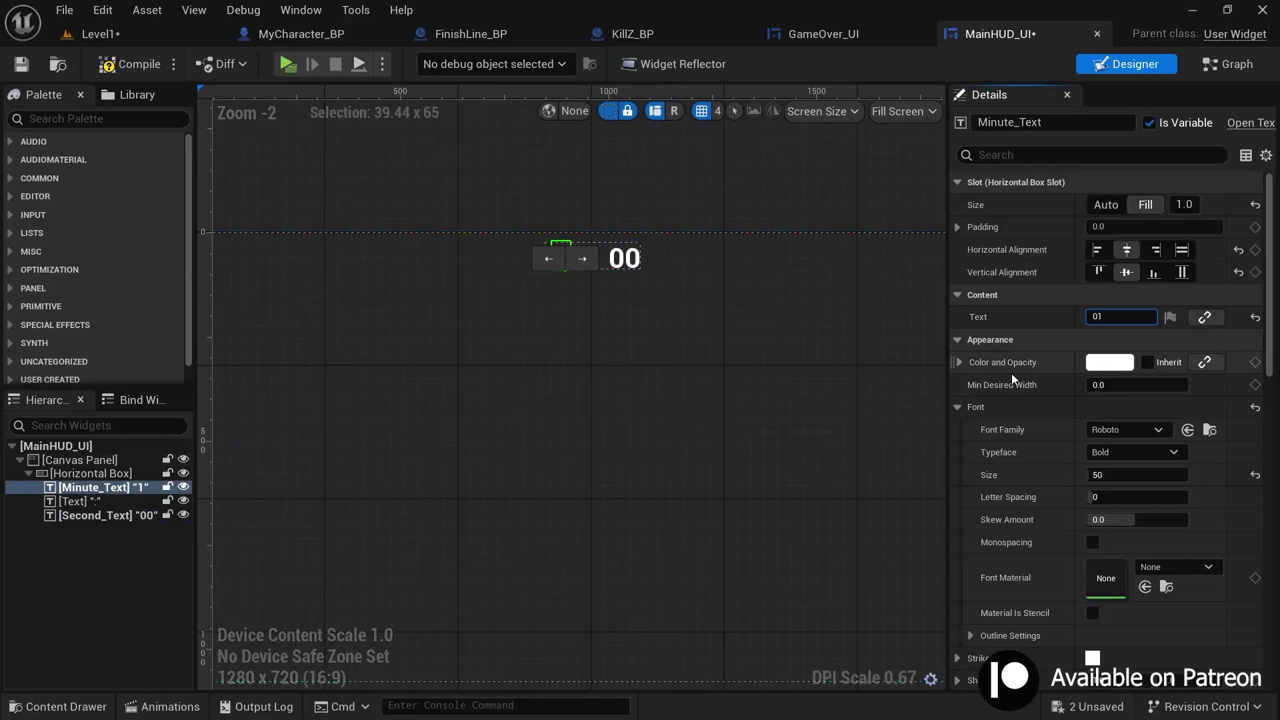
{"action": "left_click", "coordinate": [573, 276]}
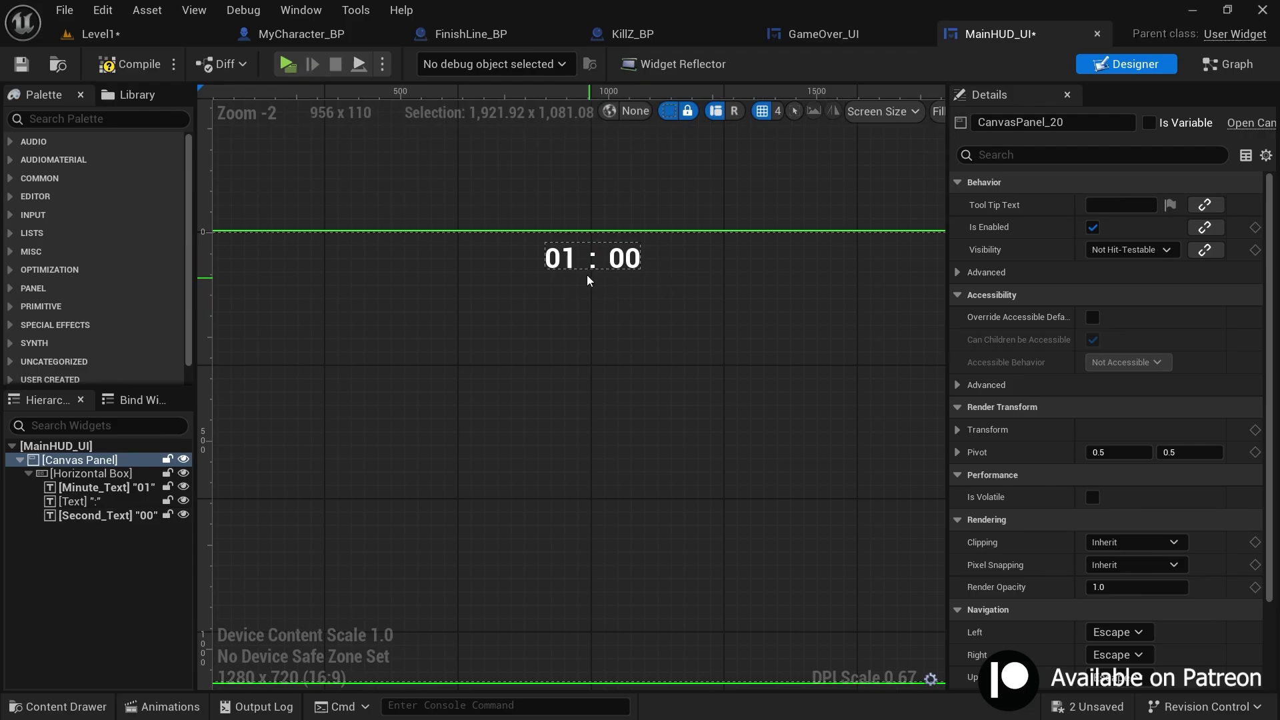
Return the Minute_Text widget's text to 00
{"action": "left_click", "coordinate": [562, 262]}
{"action": "left_click", "coordinate": [1121, 319]}
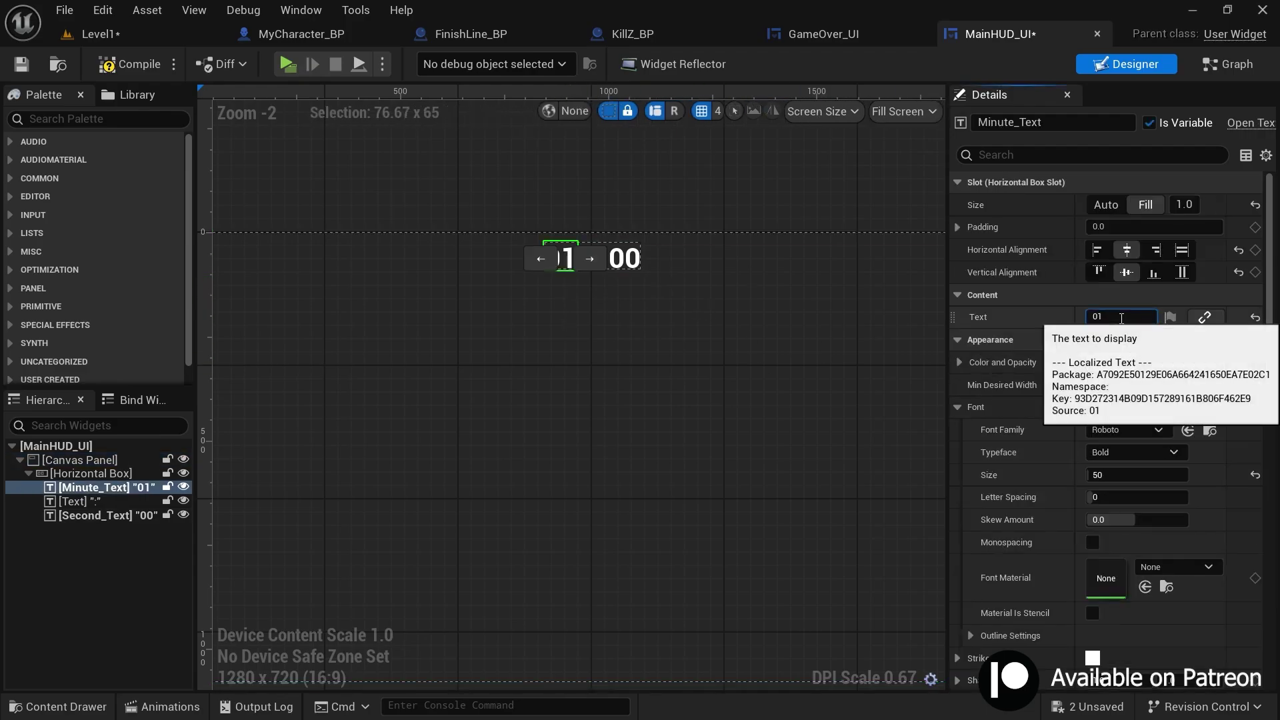
{"action": "key", "text": "BackSpace"}
{"action": "left_click", "coordinate": [654, 280]}
Set the Second_Text widget's text to 59 in the widget layout
{"action": "left_click", "coordinate": [626, 259]}
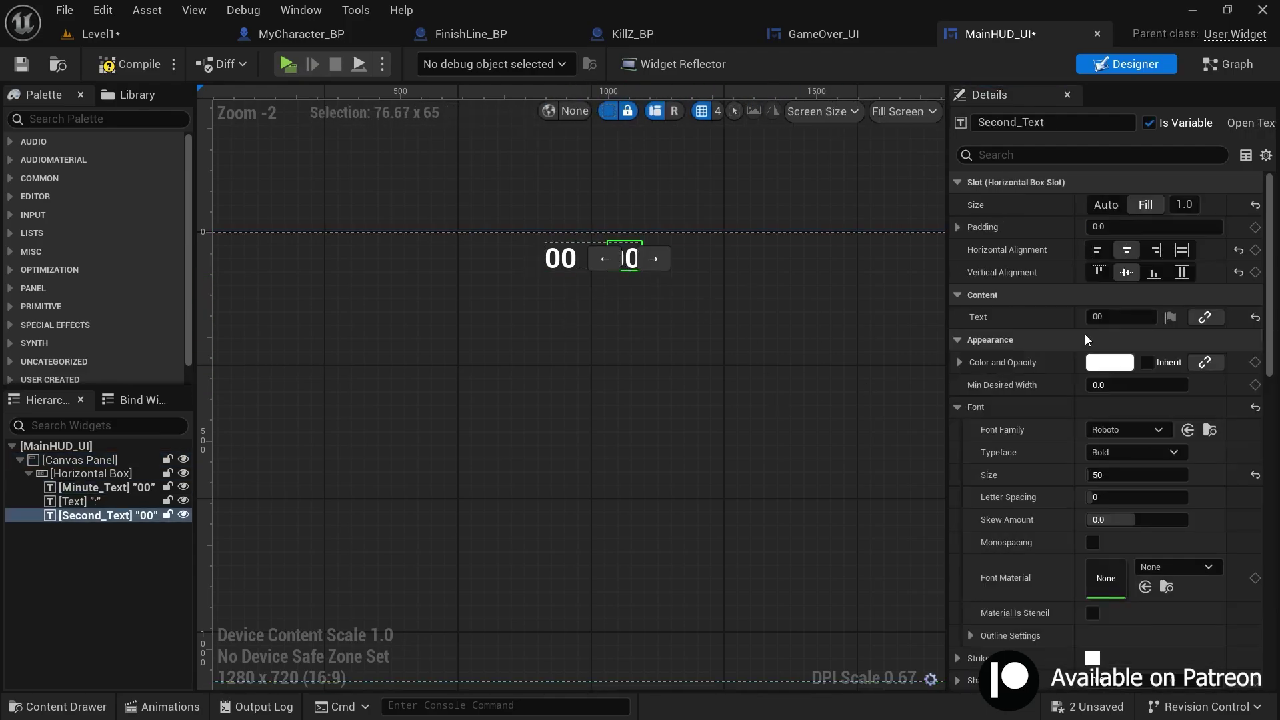
{"action": "left_click", "coordinate": [1121, 317]}
{"action": "type", "text": "59"}
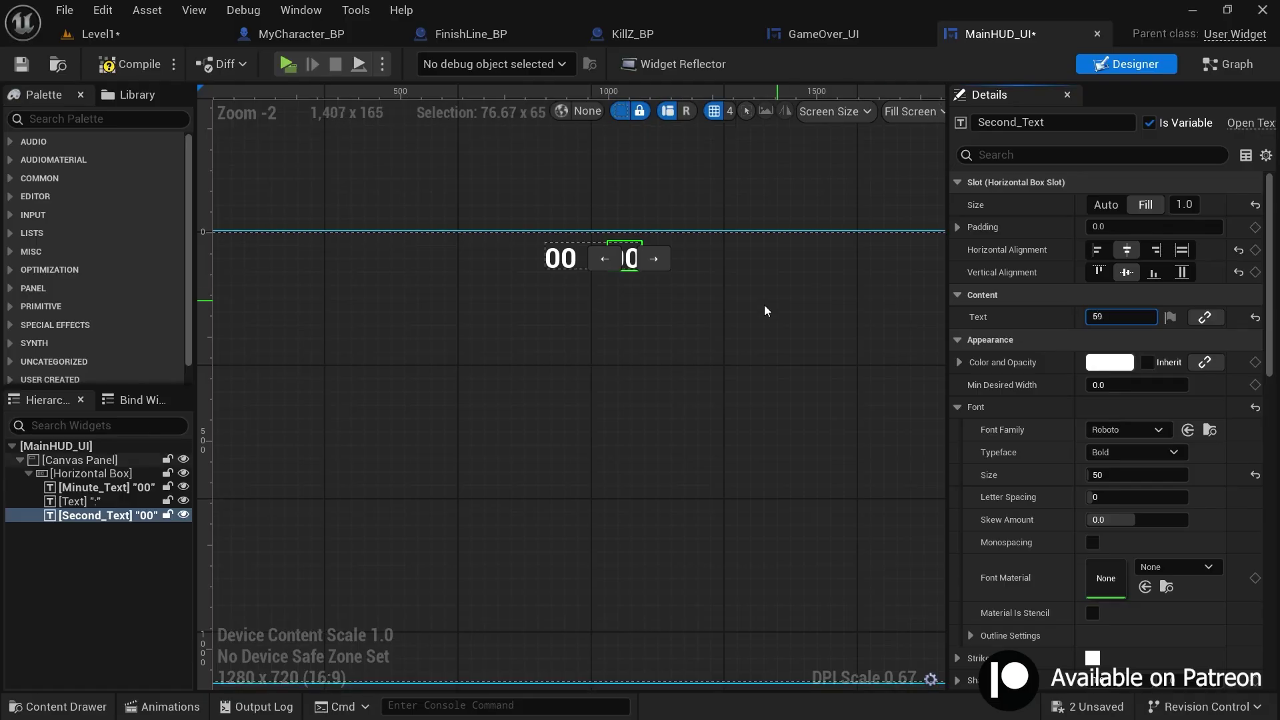
{"action": "left_click", "coordinate": [690, 293]}
{"action": "scroll", "coordinate": [686, 276], "scroll_direction": "up", "scroll_amount": 2}
{"action": "left_click", "coordinate": [606, 248]}
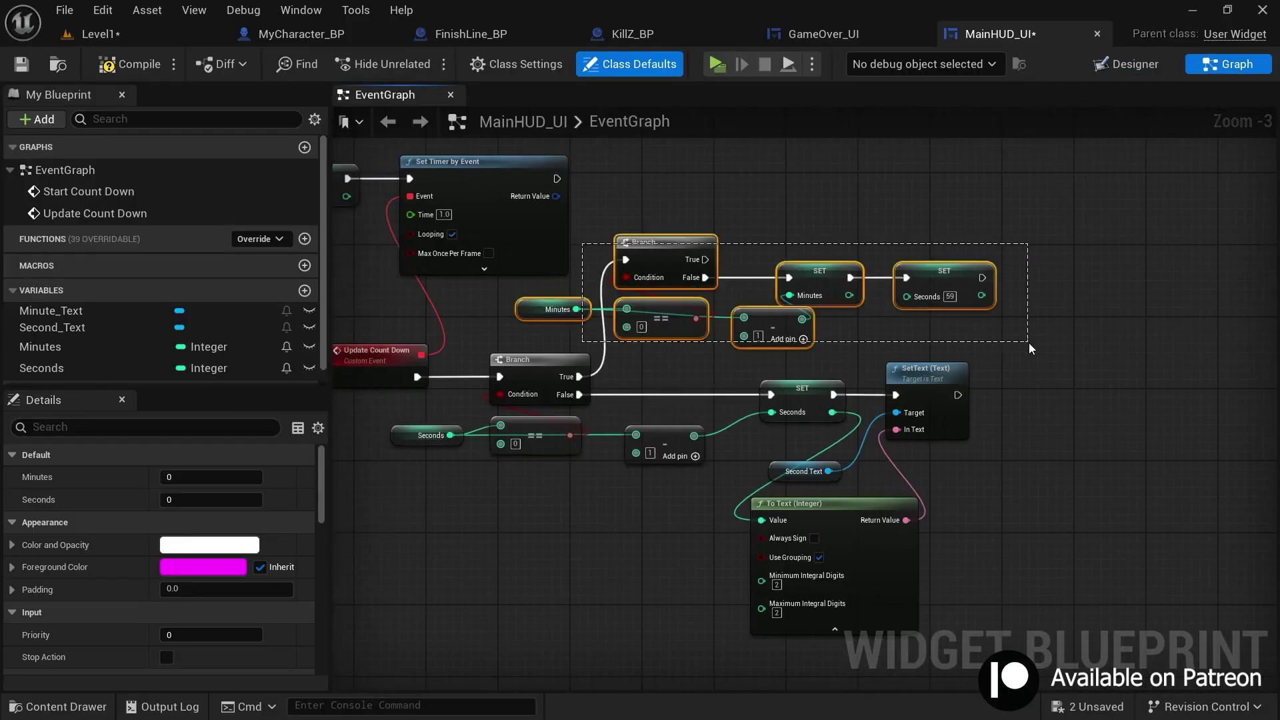
Place a copy of the SetText (Text) node beside the Set Seconds 59 node and execute it after that node
{"action": "left_click_drag", "start_coordinate": [1030, 343], "coordinate": [1047, 348]}
{"action": "left_click", "coordinate": [1047, 348]}
{"action": "right_click_drag", "start_coordinate": [1047, 348], "coordinate": [750, 354]}
{"action": "scroll", "coordinate": [947, 346], "scroll_direction": "up", "scroll_amount": 3}
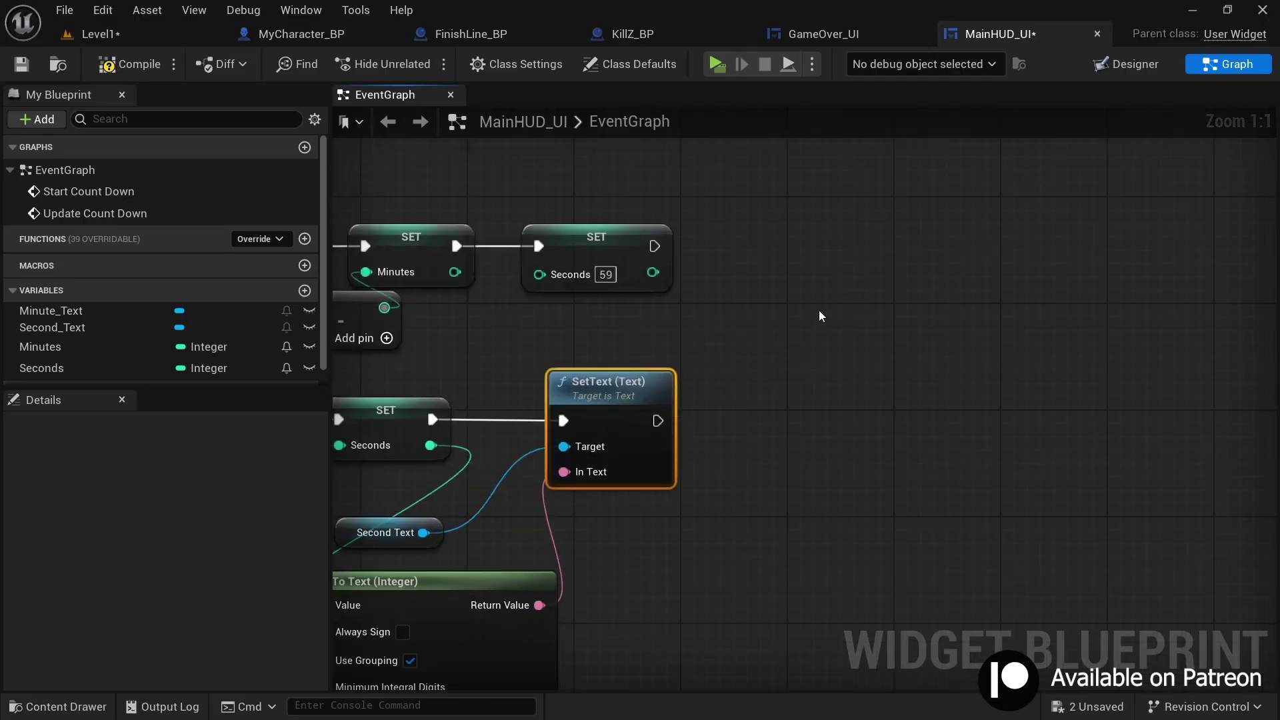
{"action": "key", "text": "ctrl+v"}
{"action": "left_click_drag", "start_coordinate": [859, 286], "coordinate": [855, 233]}
{"action": "left_click_drag", "start_coordinate": [655, 247], "coordinate": [824, 265]}
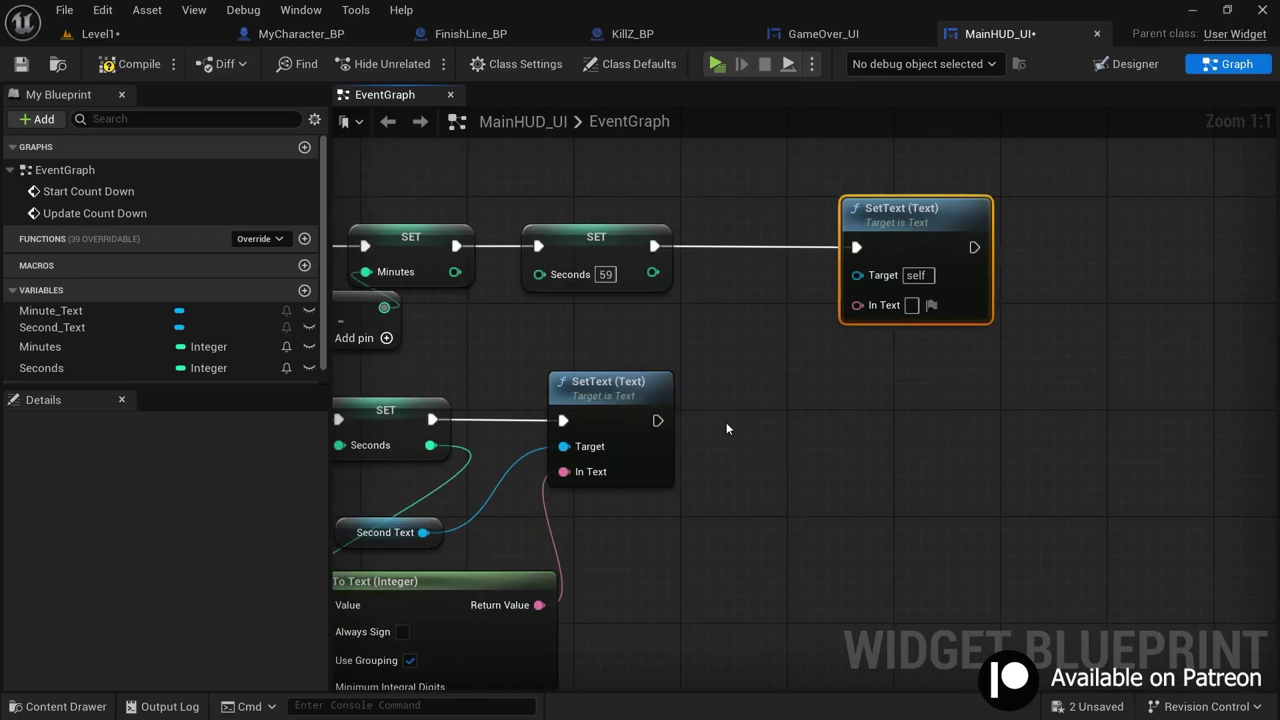
Add a Get Second_Text node as the copied SetText node's Target and place it above that node
{"action": "left_click_drag", "start_coordinate": [52, 328], "coordinate": [650, 175]}
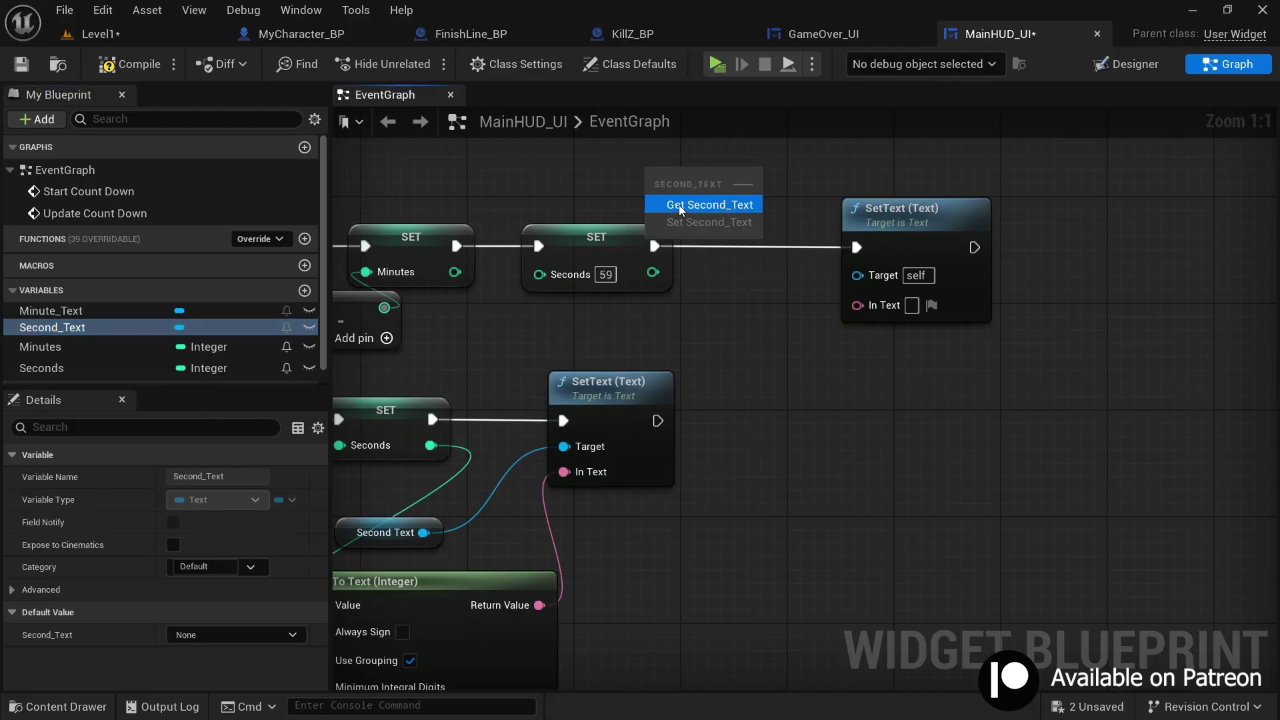
{"action": "left_click", "coordinate": [681, 211]}
{"action": "right_click_drag", "start_coordinate": [707, 200], "coordinate": [707, 256]}
{"action": "left_click_drag", "start_coordinate": [730, 227], "coordinate": [858, 332]}
{"action": "left_click_drag", "start_coordinate": [689, 218], "coordinate": [883, 208]}
{"action": "scroll", "coordinate": [706, 350], "scroll_direction": "down", "scroll_amount": 1}
Paste a copy of the To Text (Integer) node below the new SetText node and connect its Return Value to In Text
{"action": "right_click_drag", "start_coordinate": [757, 432], "coordinate": [827, 302]}
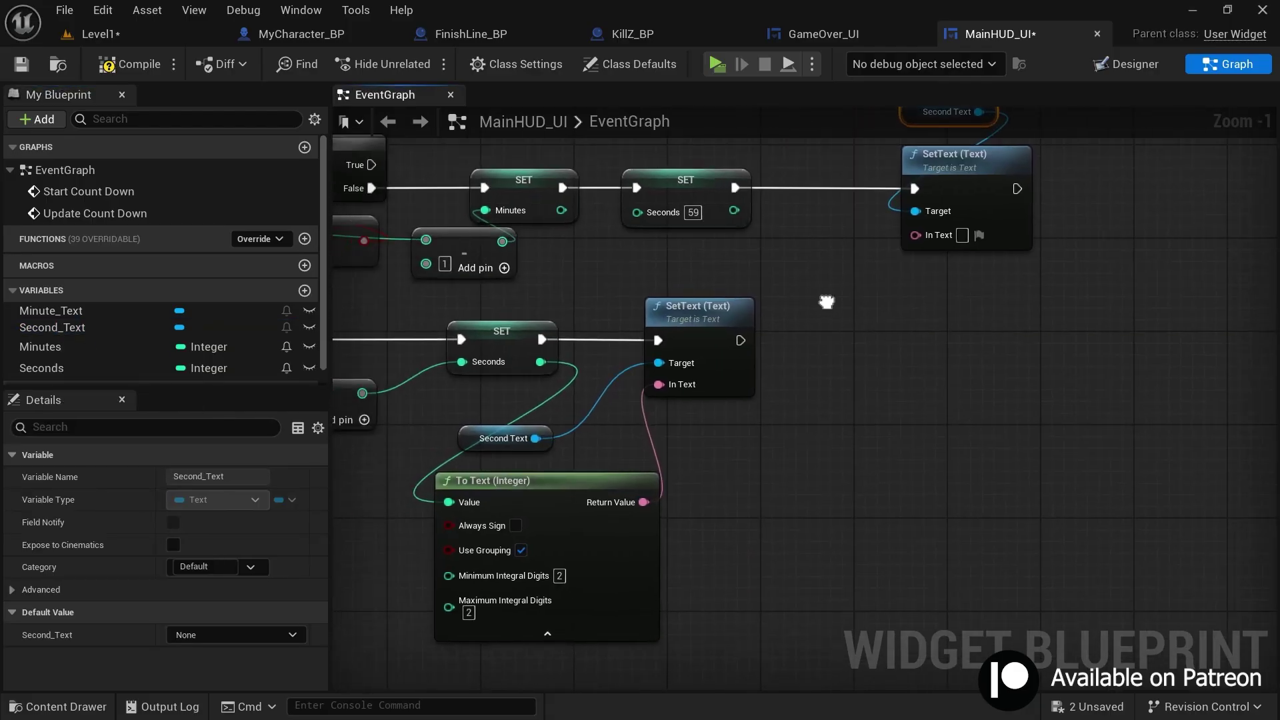
{"action": "left_click", "coordinate": [542, 548]}
{"action": "key", "text": "ctrl+v"}
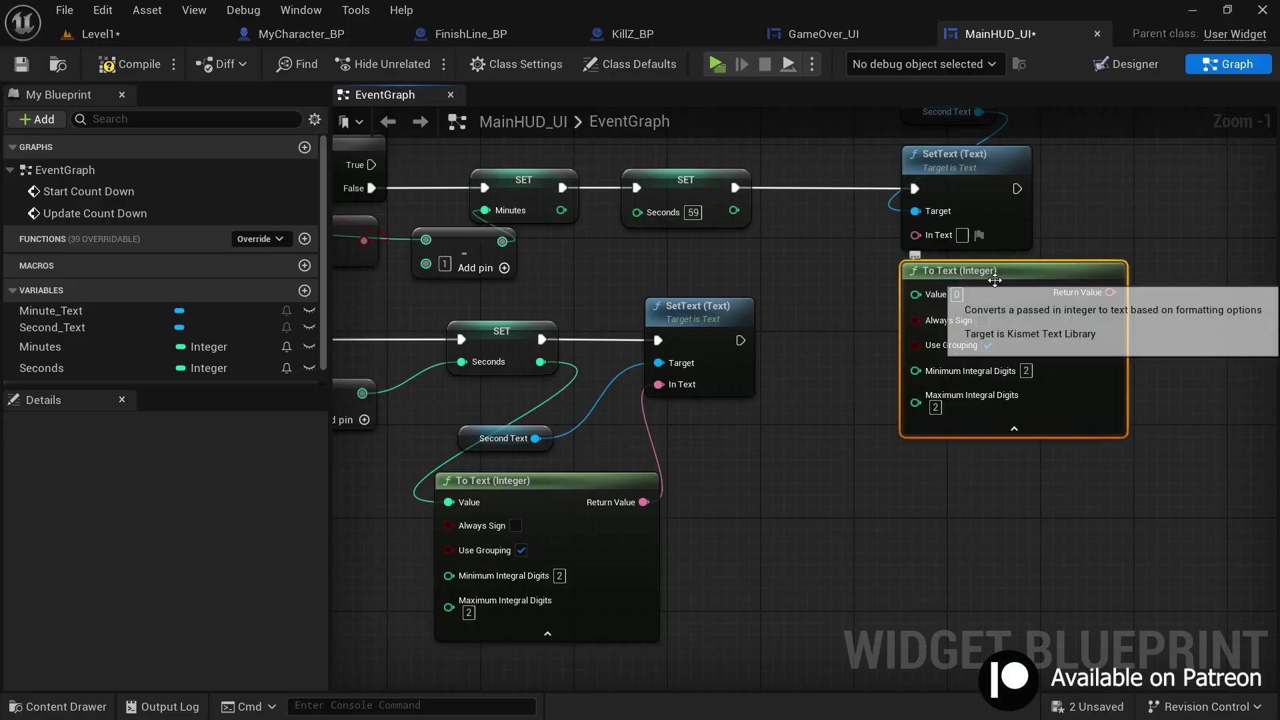
{"action": "left_click_drag", "start_coordinate": [1076, 304], "coordinate": [916, 235]}
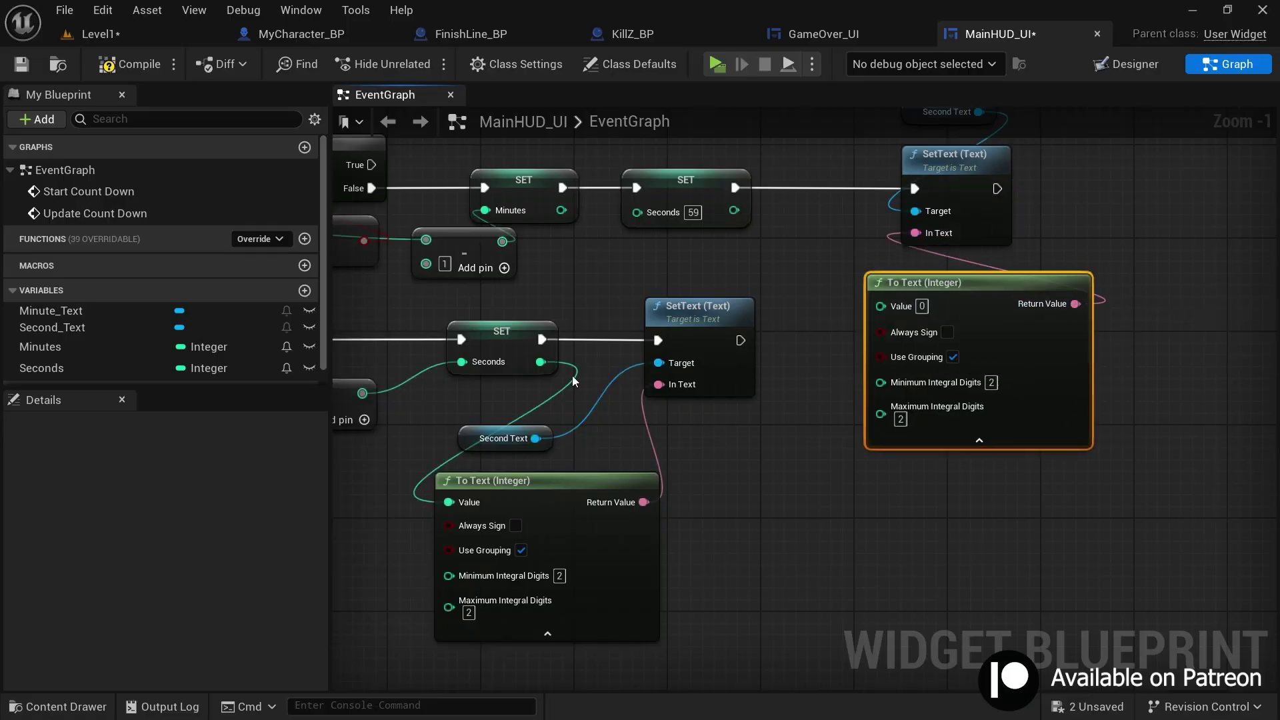
Add a Get Seconds node and feed it into the copied To Text (Integer) node's Value
{"action": "left_click_drag", "start_coordinate": [76, 371], "coordinate": [898, 308]}
{"action": "left_click", "coordinate": [749, 288]}
{"action": "scroll", "coordinate": [756, 284], "scroll_direction": "up", "scroll_amount": 1}
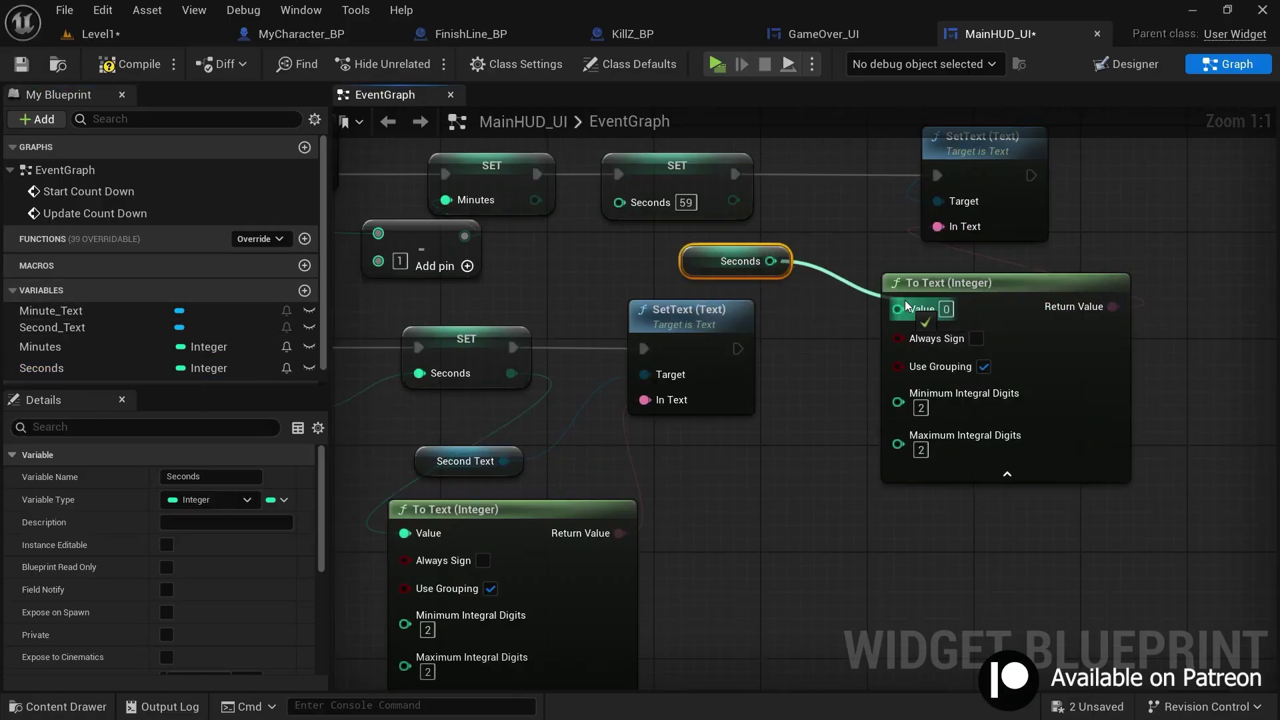
{"action": "left_click_drag", "start_coordinate": [730, 265], "coordinate": [757, 266]}
Duplicate the new Second Text, SetText and To Text (Integer) nodes and place the copies beside the originals
{"action": "left_click_drag", "start_coordinate": [870, 354], "coordinate": [947, 226]}
{"action": "right_click_drag", "start_coordinate": [703, 527], "coordinate": [753, 377]}
{"action": "scroll", "coordinate": [753, 376], "scroll_direction": "down", "scroll_amount": 2}
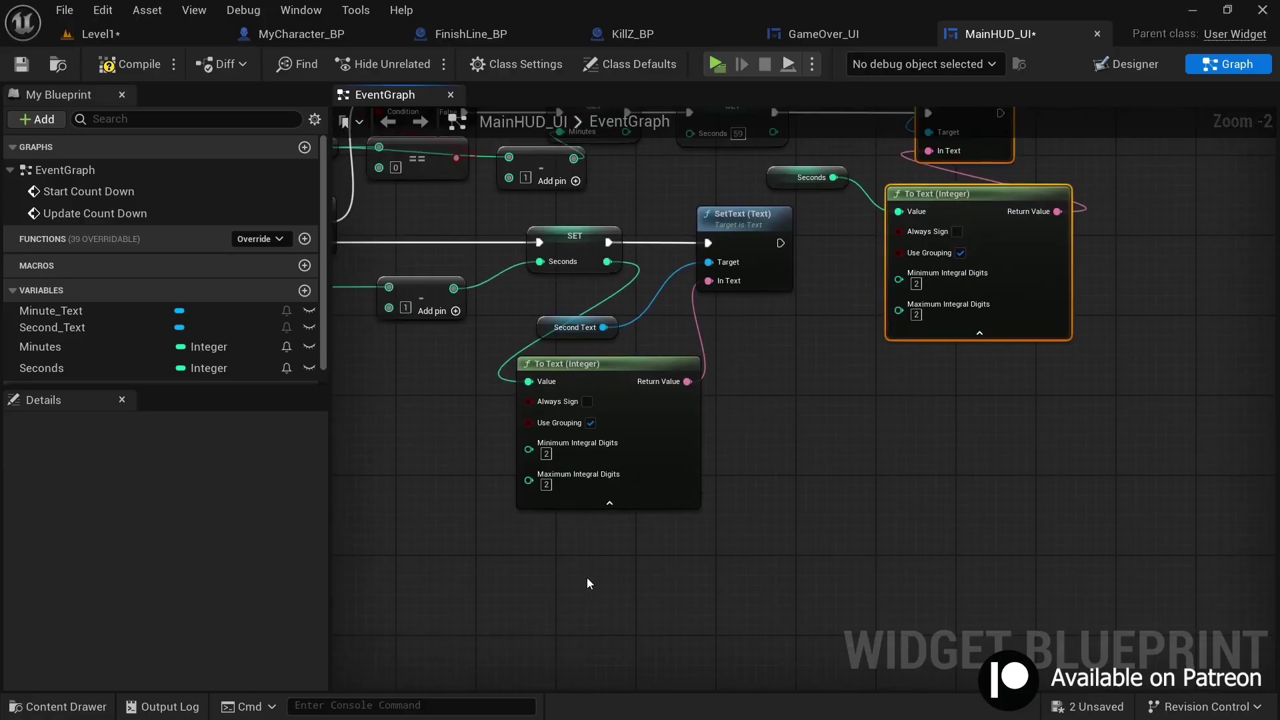
{"action": "left_click_drag", "start_coordinate": [587, 578], "coordinate": [708, 260]}
{"action": "right_click_drag", "start_coordinate": [829, 354], "coordinate": [715, 494]}
{"action": "left_click_drag", "start_coordinate": [771, 527], "coordinate": [874, 182]}
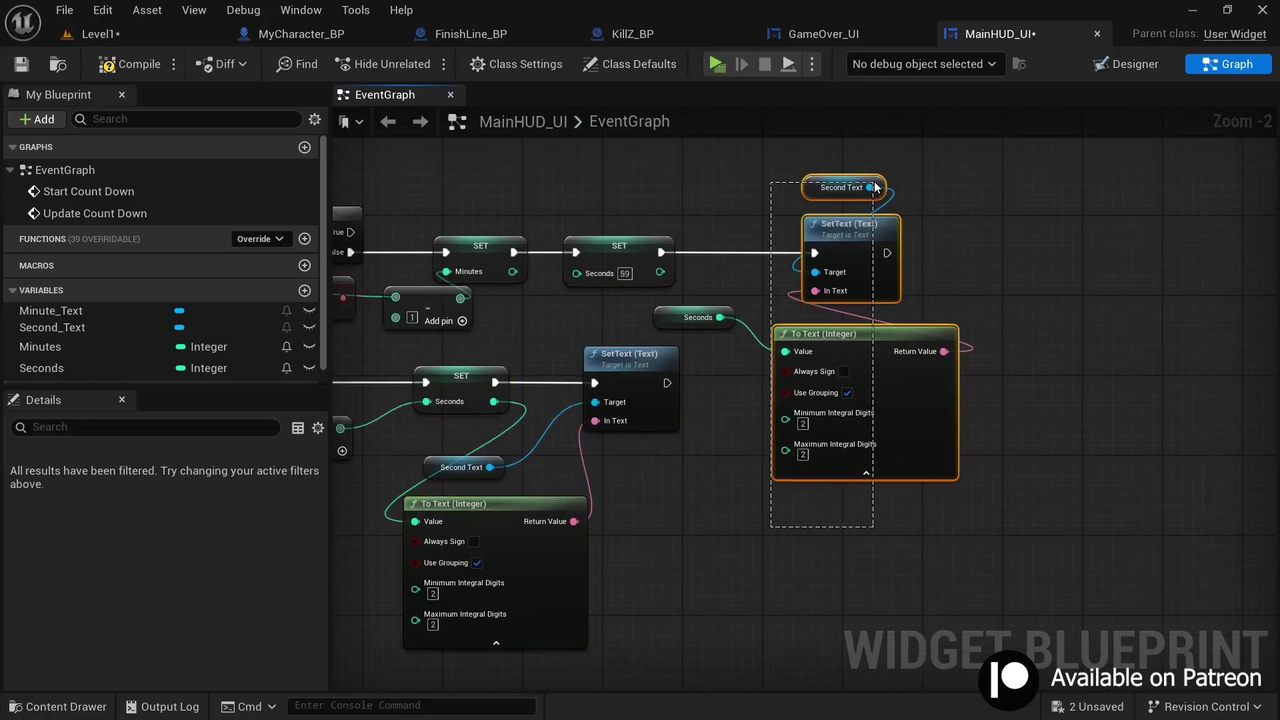
{"action": "left_click", "coordinate": [955, 277]}
{"action": "right_click_drag", "start_coordinate": [832, 374], "coordinate": [761, 372]}
{"action": "left_click_drag", "start_coordinate": [709, 169], "coordinate": [866, 396]}
{"action": "key", "text": "ctrl+d"}
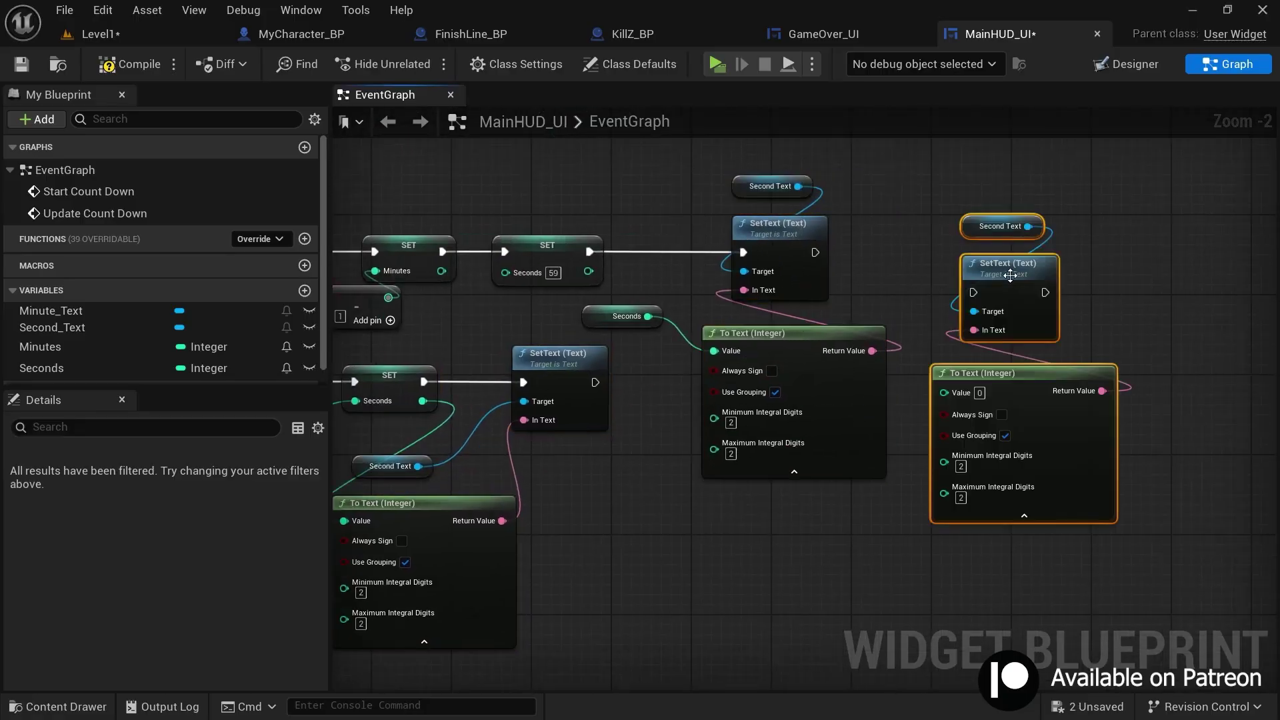
{"action": "left_click_drag", "start_coordinate": [1010, 276], "coordinate": [1001, 237]}
Connect the first SetText node's execution output to the duplicated SetText node
{"action": "scroll", "coordinate": [924, 230], "scroll_direction": "up", "scroll_amount": 1}
{"action": "left_click_drag", "start_coordinate": [798, 254], "coordinate": [969, 254]}
{"action": "right_click_drag", "start_coordinate": [898, 245], "coordinate": [812, 274]}
Replace the duplicated SetText node's Second Text target with the Minute_Text widget
{"action": "left_click", "coordinate": [83, 343]}
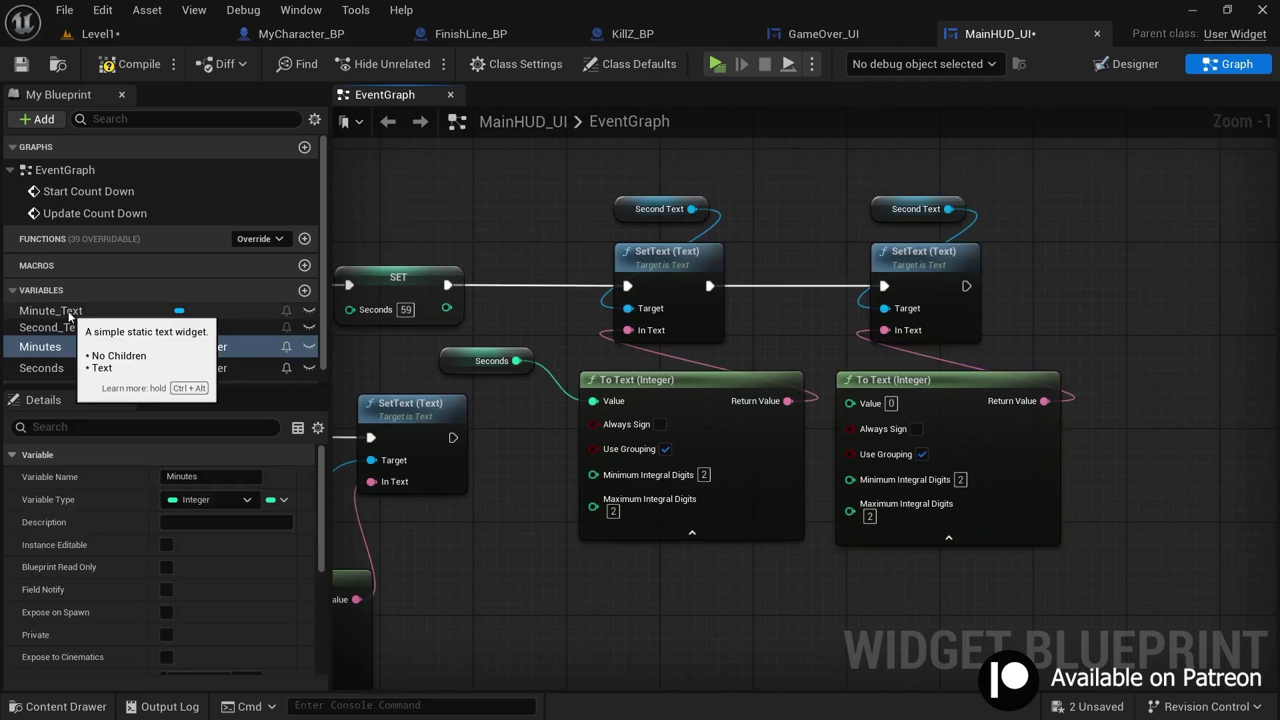
{"action": "left_click_drag", "start_coordinate": [69, 317], "coordinate": [820, 363]}
{"action": "left_click_drag", "start_coordinate": [881, 216], "coordinate": [934, 226]}
{"action": "right_click_drag", "start_coordinate": [1015, 299], "coordinate": [1002, 220]}
Add a Get Minutes node and feed it into the duplicated To Text (Integer) node's Value
{"action": "left_click_drag", "start_coordinate": [65, 348], "coordinate": [757, 244], "text": "ctrl"}
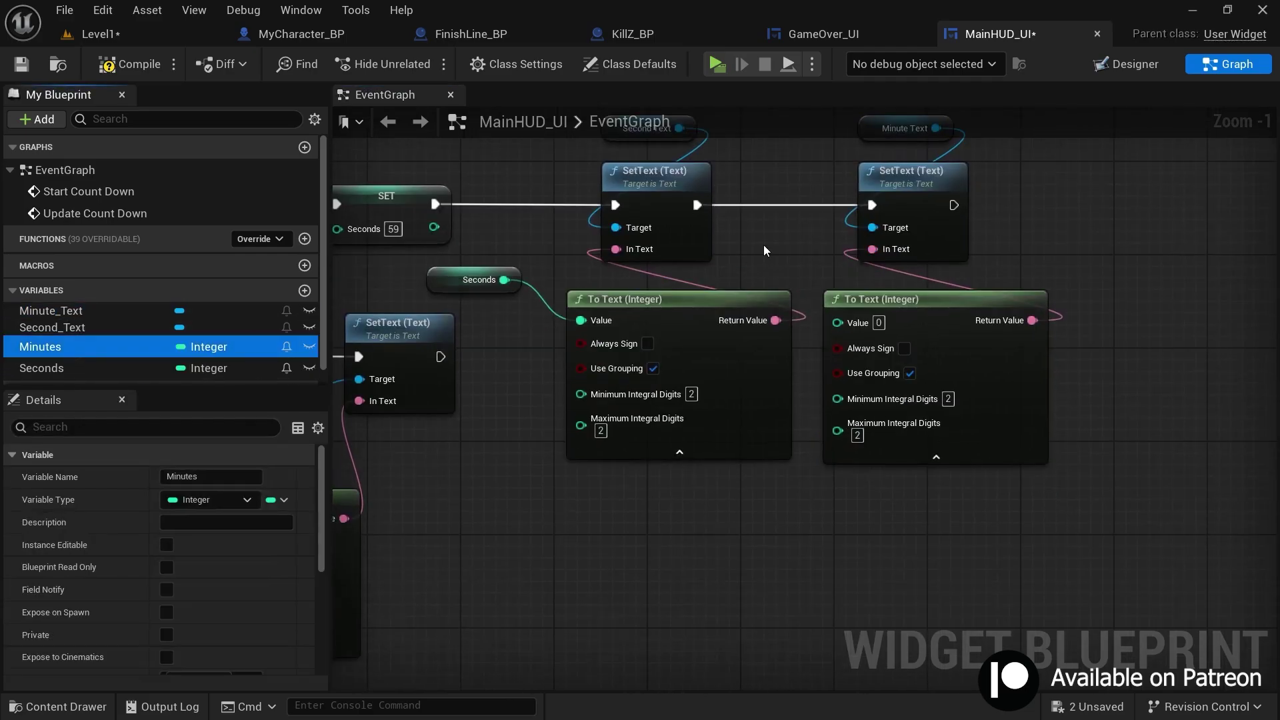
{"action": "scroll", "coordinate": [804, 260], "scroll_direction": "up", "scroll_amount": 1}
{"action": "left_click_drag", "start_coordinate": [834, 253], "coordinate": [854, 337]}
{"action": "scroll", "coordinate": [1132, 366], "scroll_direction": "down", "scroll_amount": 2}
{"action": "right_click_drag", "start_coordinate": [1132, 367], "coordinate": [1100, 298]}
Look over the minutes decrement nodes and save the MainHUD_UI blueprint
{"action": "left_click", "coordinate": [779, 497]}
{"action": "right_click_drag", "start_coordinate": [779, 497], "coordinate": [753, 610]}
{"action": "left_click_drag", "start_coordinate": [557, 194], "coordinate": [1107, 394]}
{"action": "left_click", "coordinate": [1107, 393]}
{"action": "key", "text": "ctrl+s"}
Review the Update Count Down branches that compare Seconds and Minutes with 0, and check the GameOver_UI layout
{"action": "scroll", "coordinate": [1013, 454], "scroll_direction": "down", "scroll_amount": 3}
{"action": "right_click_drag", "start_coordinate": [810, 522], "coordinate": [887, 502]}
{"action": "scroll", "coordinate": [631, 354], "scroll_direction": "up", "scroll_amount": 5}
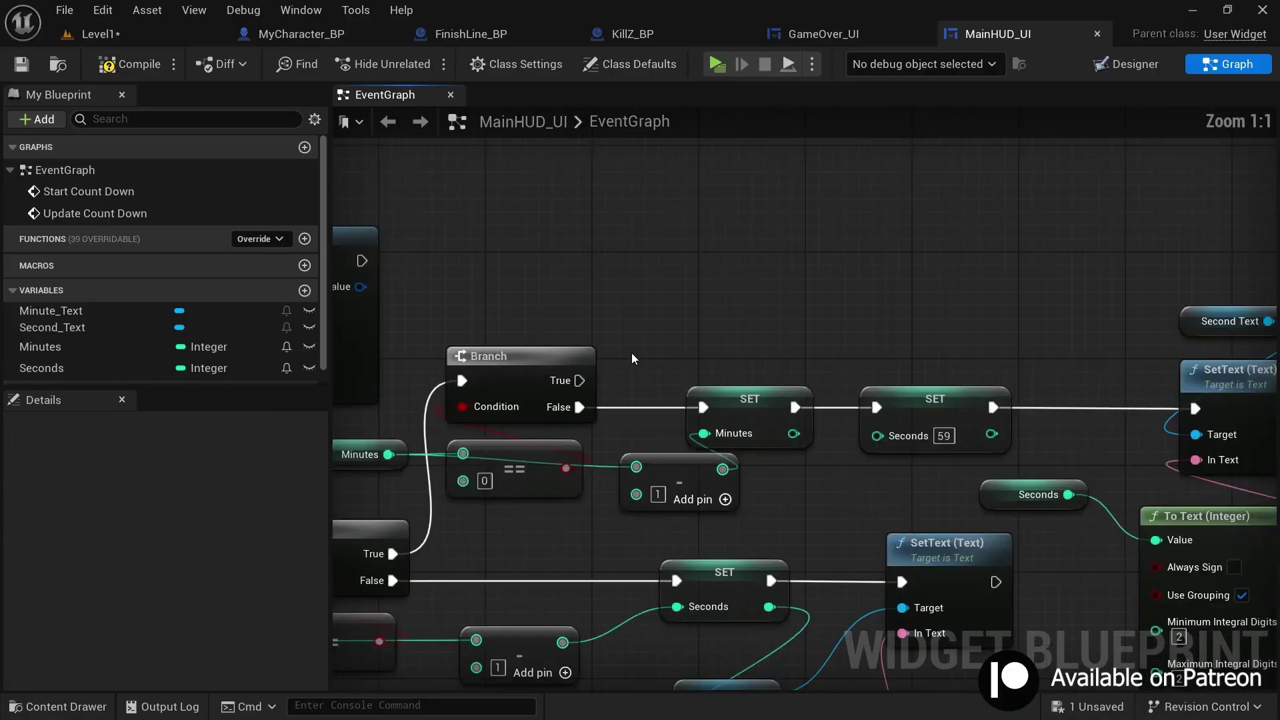
{"action": "scroll", "coordinate": [631, 353], "scroll_direction": "down", "scroll_amount": 1}
{"action": "right_click_drag", "start_coordinate": [630, 381], "coordinate": [850, 280]}
{"action": "left_click_drag", "start_coordinate": [428, 563], "coordinate": [627, 493]}
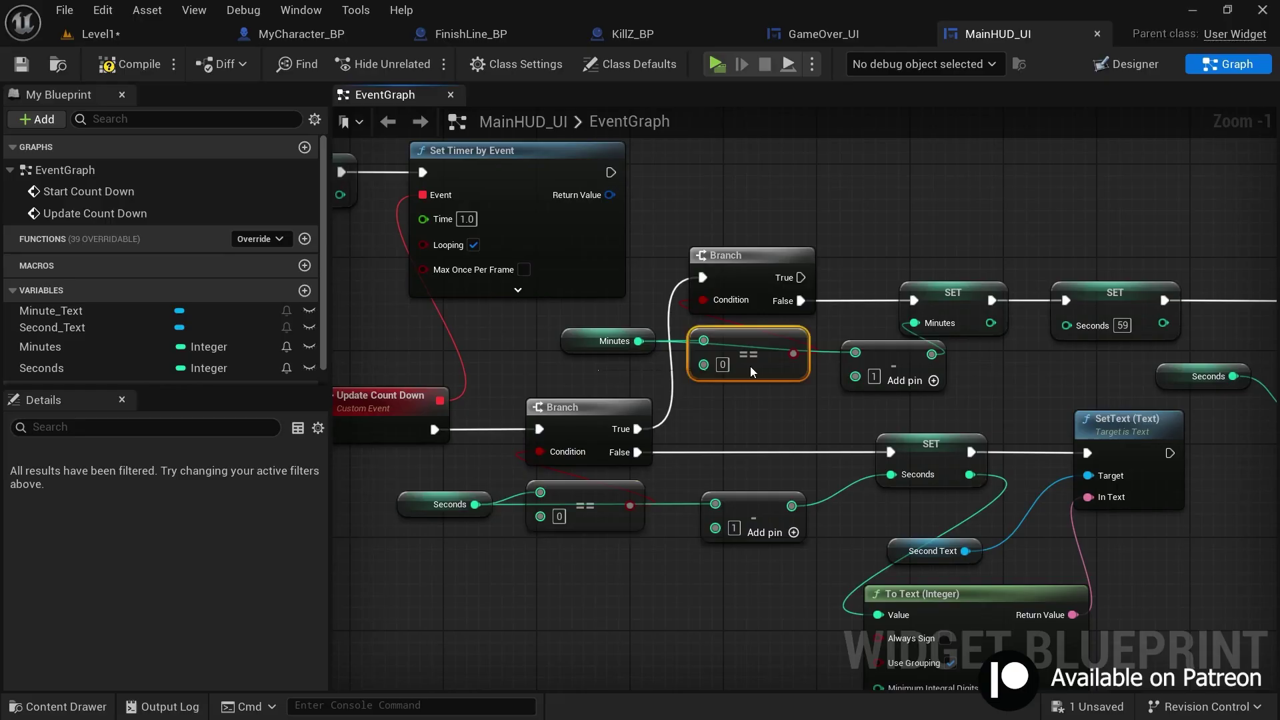
{"action": "left_click_drag", "start_coordinate": [840, 271], "coordinate": [869, 211]}
{"action": "left_click", "coordinate": [819, 176]}
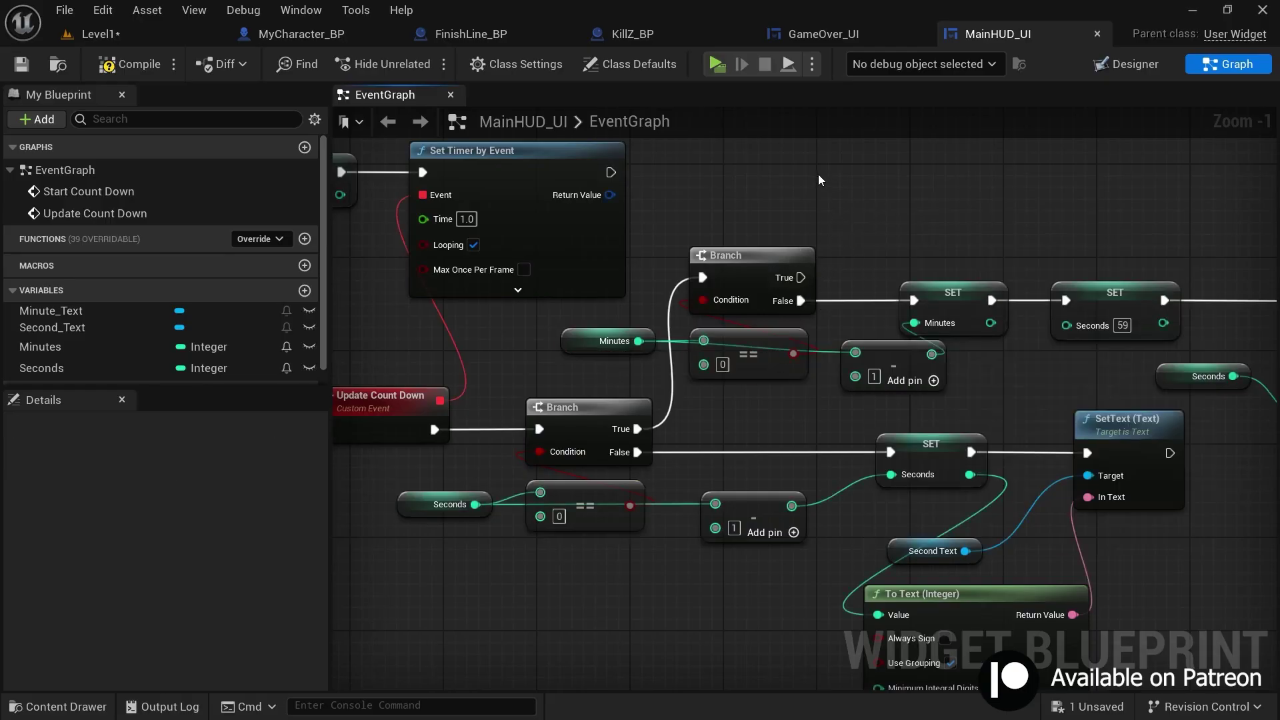
{"action": "mouse_move", "coordinate": [818, 174]}
{"action": "right_mouse_down"}
{"action": "mouse_move", "coordinate": [747, 176]}
{"action": "mouse_move", "coordinate": [797, 177]}
{"action": "right_mouse_up"}
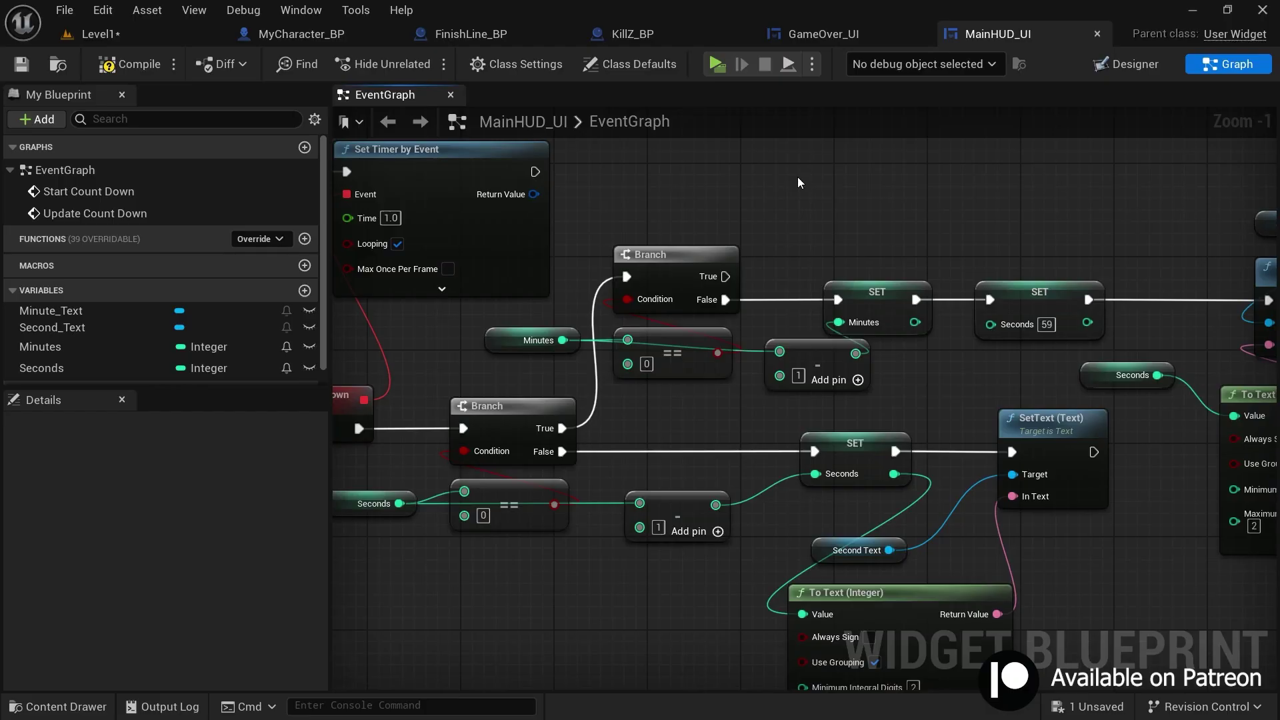
{"action": "right_click_drag", "start_coordinate": [798, 177], "coordinate": [643, 292]}
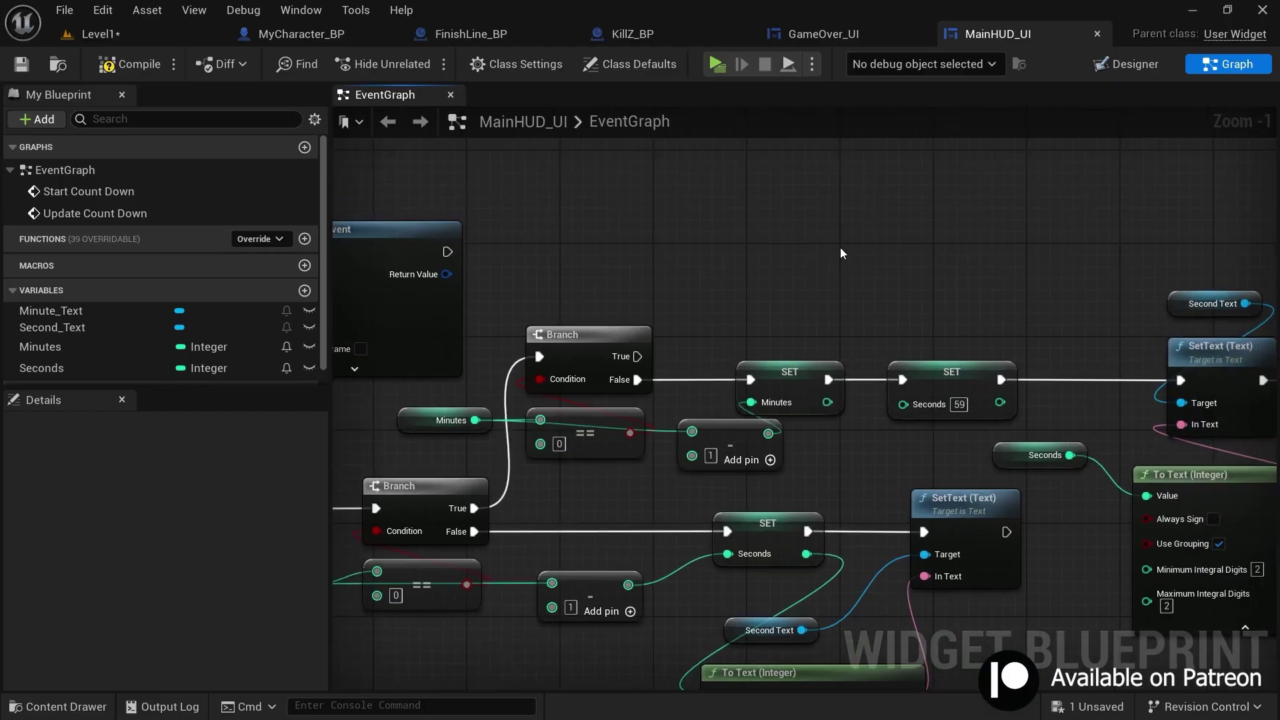
{"action": "left_click", "coordinate": [820, 33]}
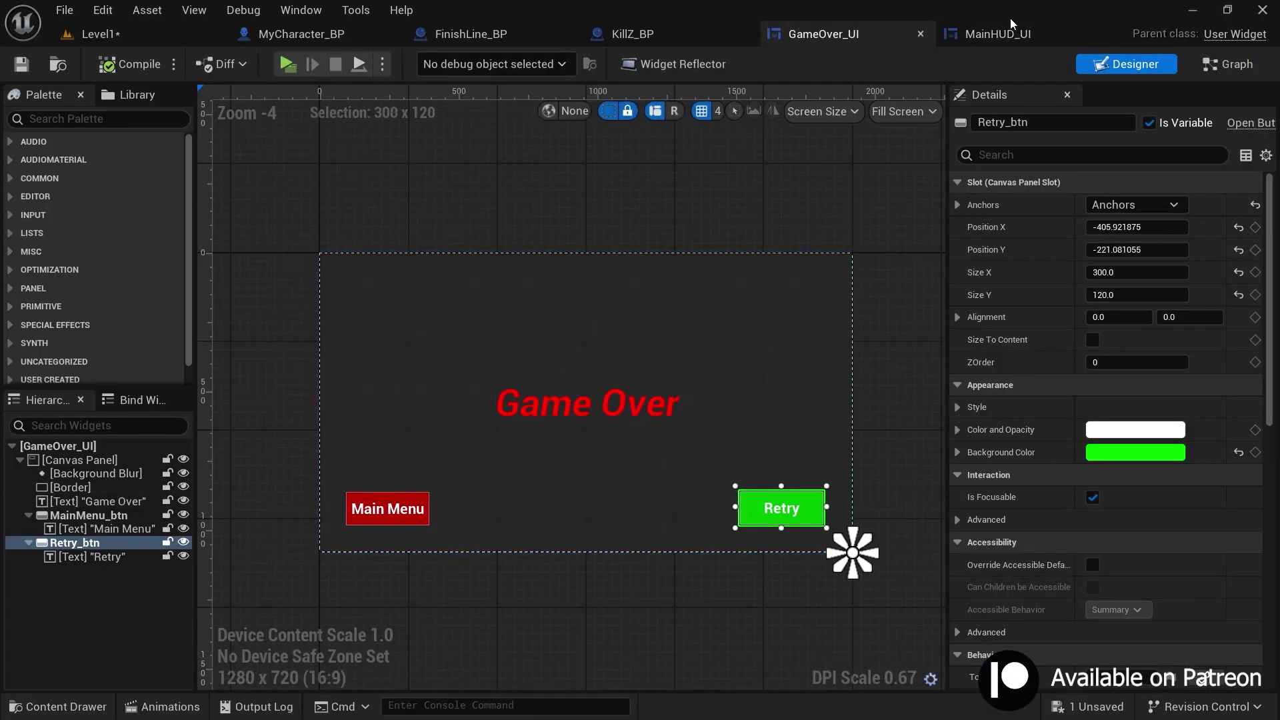
{"action": "left_click", "coordinate": [1000, 33]}
Add a Create Widget node on the Minutes Branch's True output and set its class to GameOver_UI
{"action": "left_click_drag", "start_coordinate": [639, 356], "coordinate": [699, 241]}
{"action": "type", "text": "create wid"}
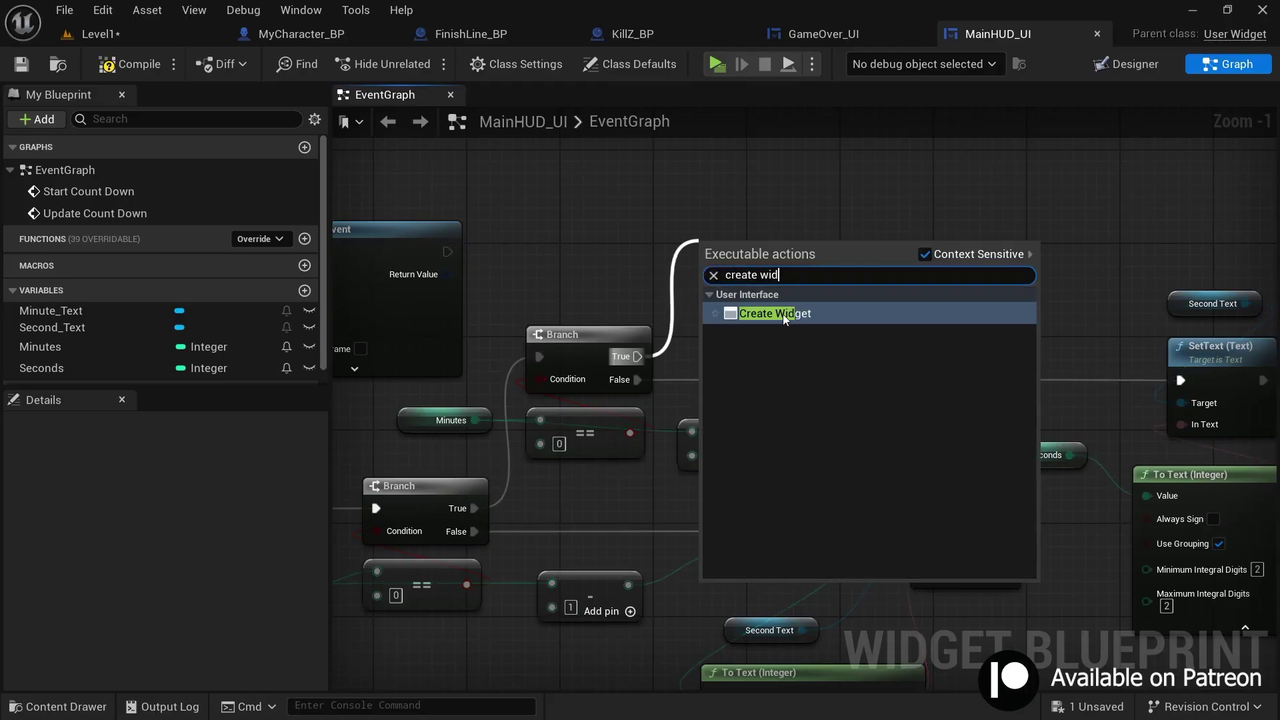
{"action": "left_click", "coordinate": [783, 314]}
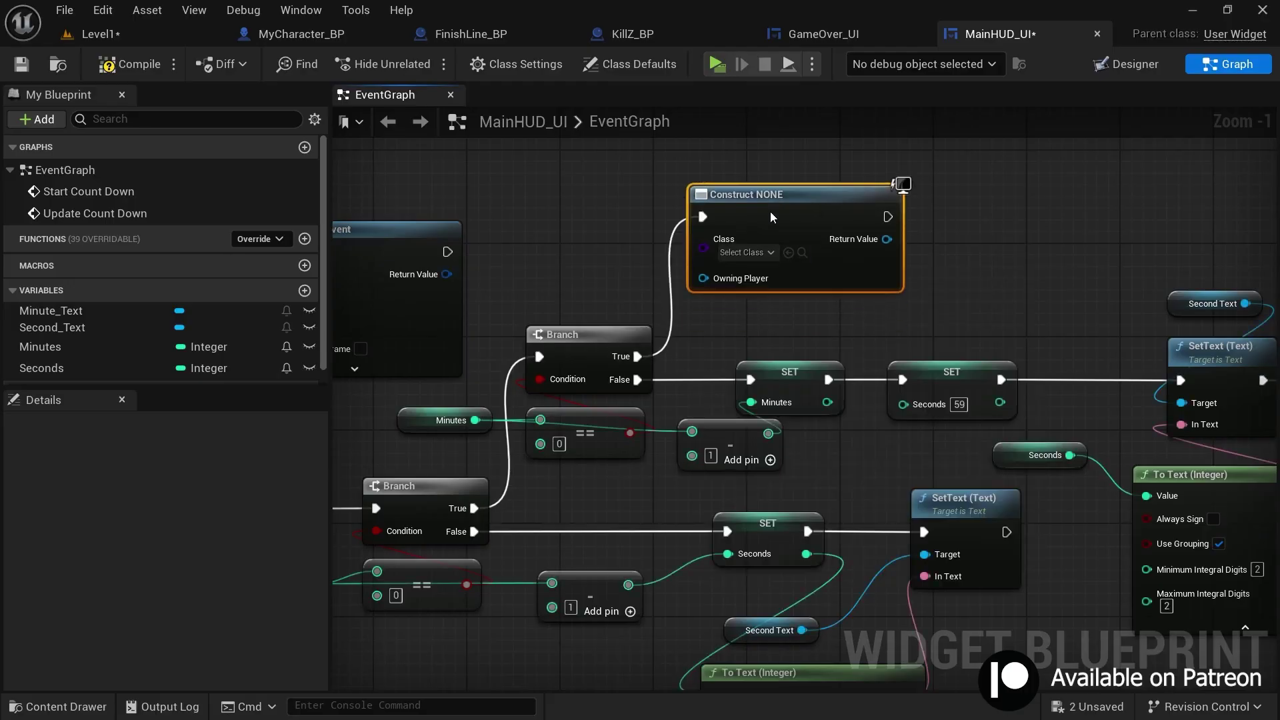
{"action": "left_click", "coordinate": [758, 253]}
{"action": "type", "text": "gameover"}
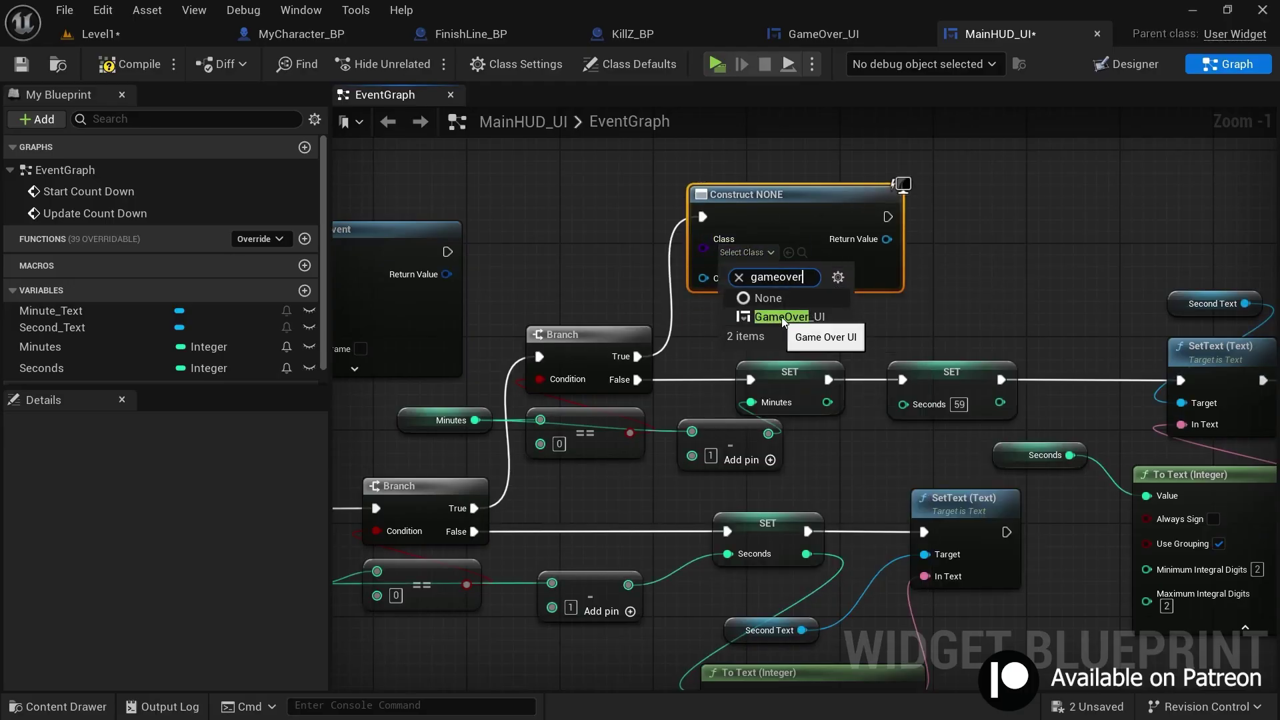
{"action": "left_click", "coordinate": [782, 317]}
{"action": "right_click_drag", "start_coordinate": [796, 302], "coordinate": [626, 328]}
Add an Add to Viewport node for the created Game Over widget and move both nodes farther above the Branch
{"action": "left_click_drag", "start_coordinate": [721, 265], "coordinate": [779, 271]}
{"action": "type", "text": "ad"}
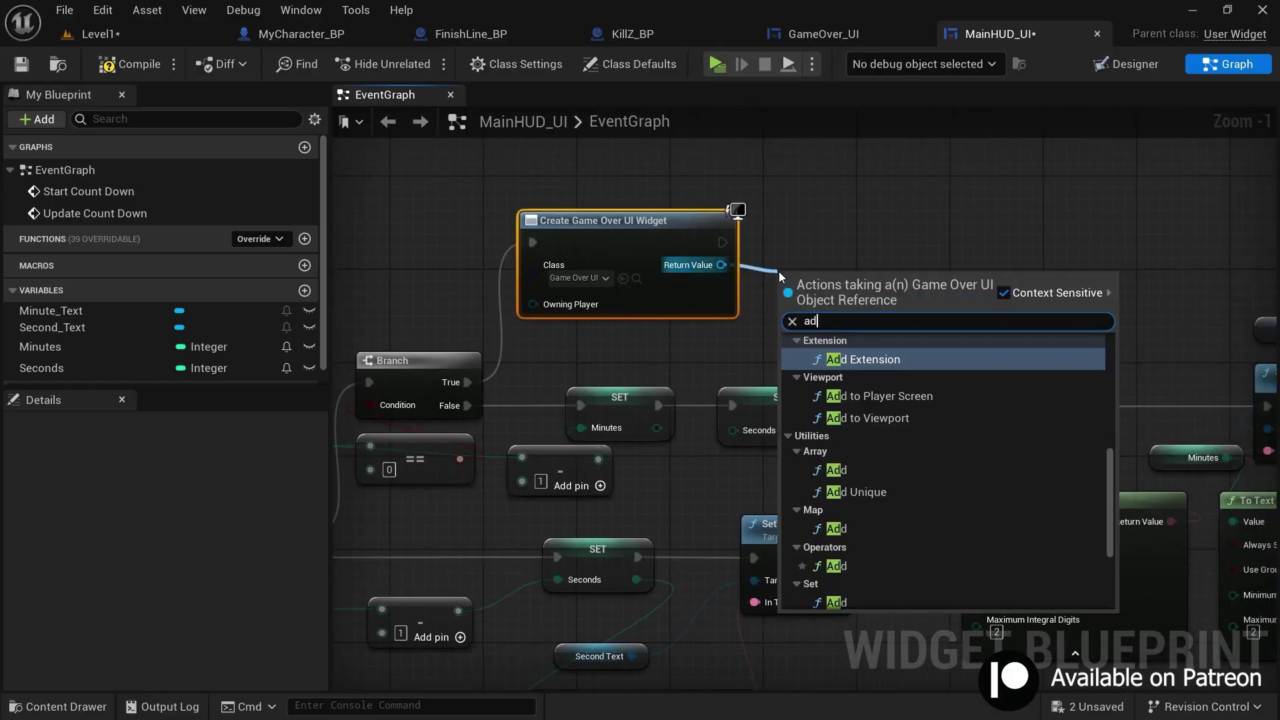
{"action": "type", "text": "d to v"}
{"action": "key", "text": "Return"}
{"action": "scroll", "coordinate": [683, 296], "scroll_direction": "down", "scroll_amount": 1}
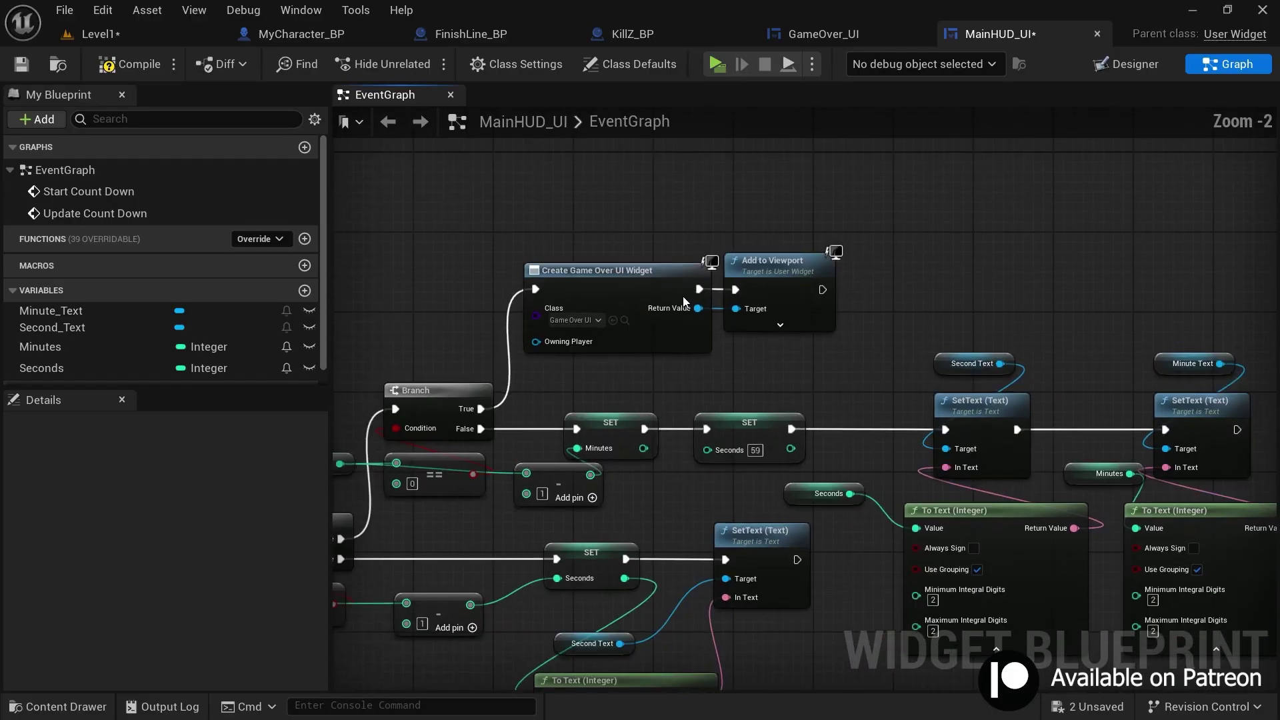
{"action": "left_click_drag", "start_coordinate": [847, 241], "coordinate": [609, 320]}
{"action": "left_click_drag", "start_coordinate": [608, 290], "coordinate": [609, 220]}
Add a Get Player Controller node below the Create Game Over UI Widget and Add to Viewport nodes
{"action": "right_click_drag", "start_coordinate": [813, 316], "coordinate": [723, 370]}
{"action": "right_click", "coordinate": [723, 371]}
{"action": "type", "text": "get player "}
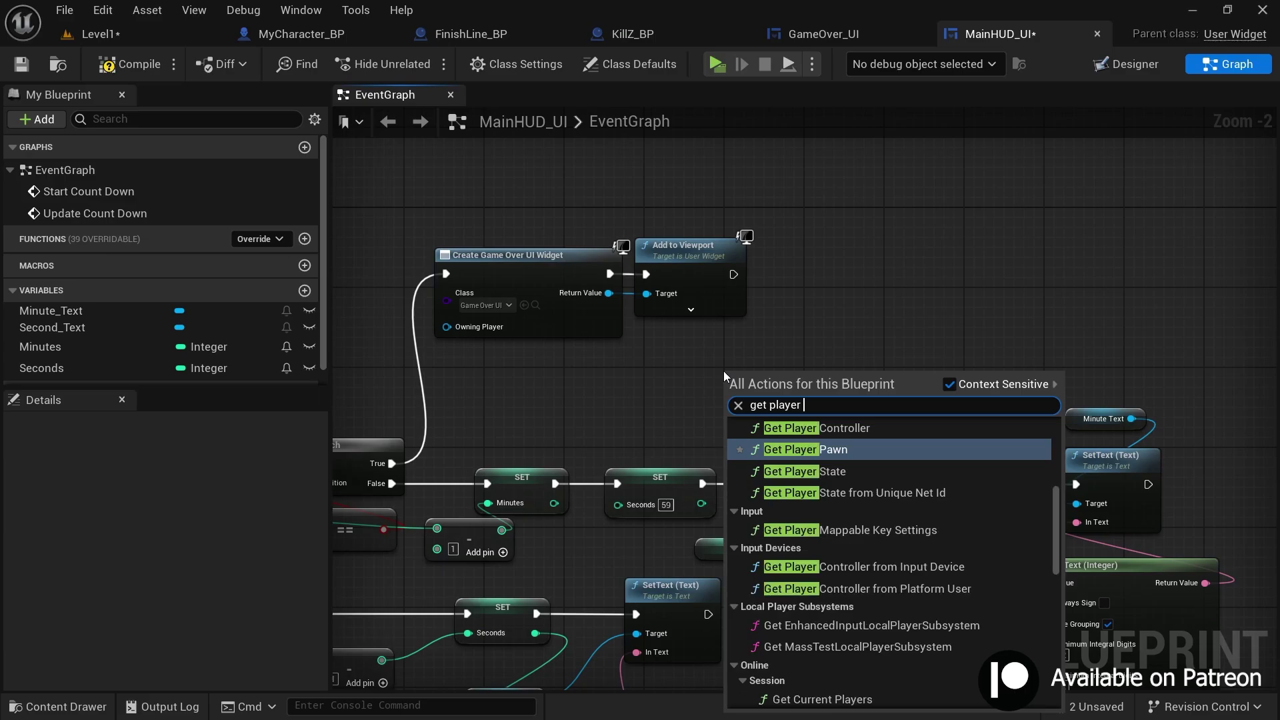
{"action": "type", "text": "contro"}
{"action": "key", "text": "Return"}
{"action": "scroll", "coordinate": [758, 370], "scroll_direction": "up", "scroll_amount": 2}
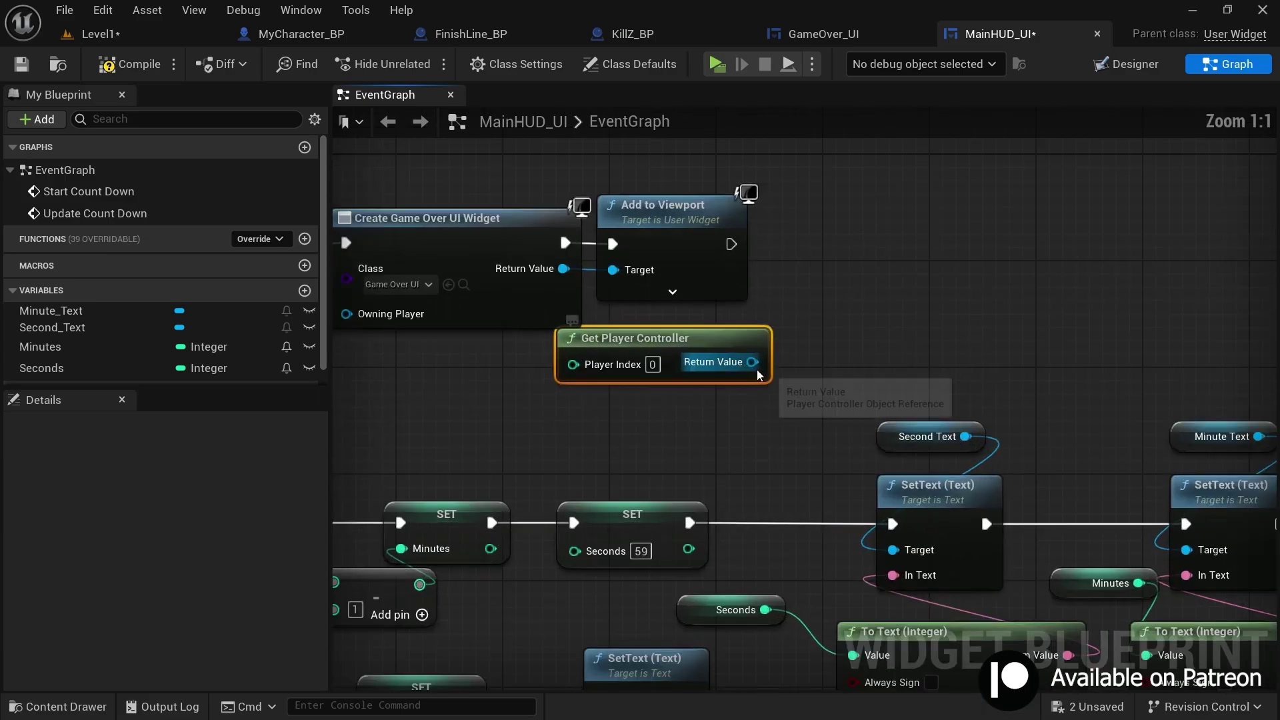
Add a Set Input Mode UI Only node fed by the player controller and run it after Add to Viewport
{"action": "left_click_drag", "start_coordinate": [757, 370], "coordinate": [826, 273]}
{"action": "type", "text": "set input "}
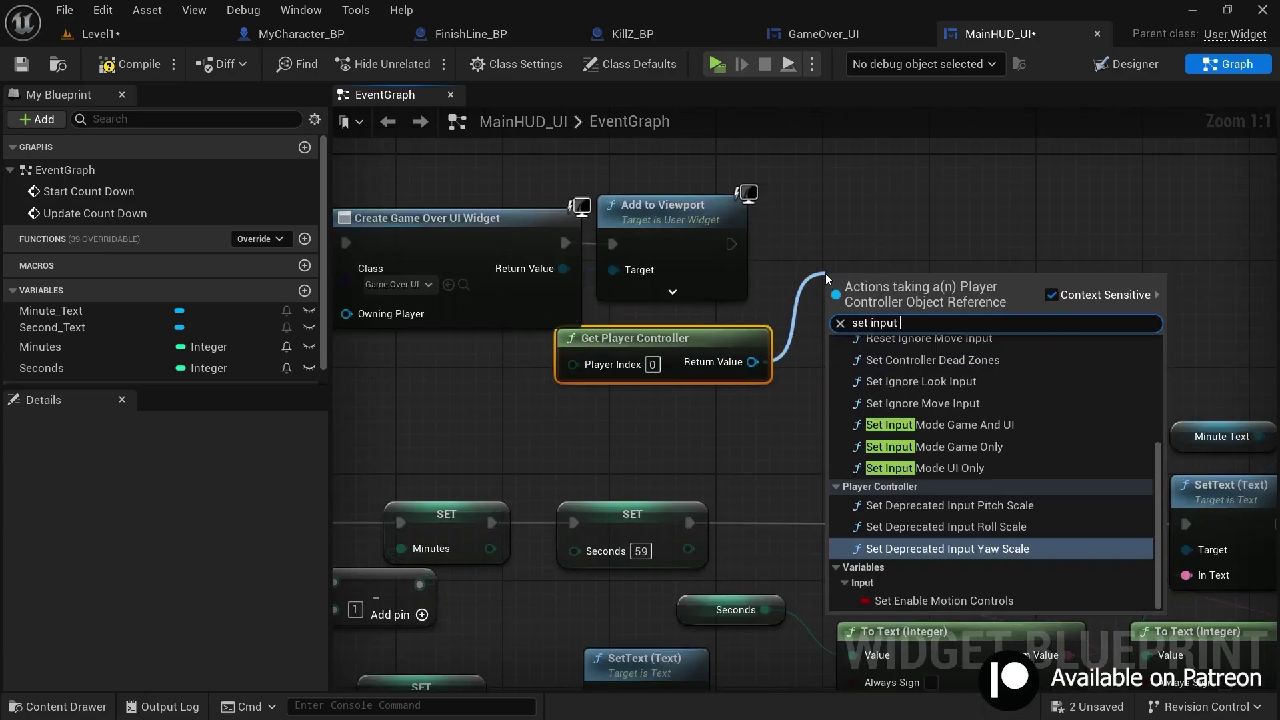
{"action": "type", "text": "mode"}
{"action": "left_click", "coordinate": [895, 404]}
{"action": "left_click_drag", "start_coordinate": [882, 239], "coordinate": [882, 213]}
{"action": "left_click_drag", "start_coordinate": [731, 244], "coordinate": [831, 230]}
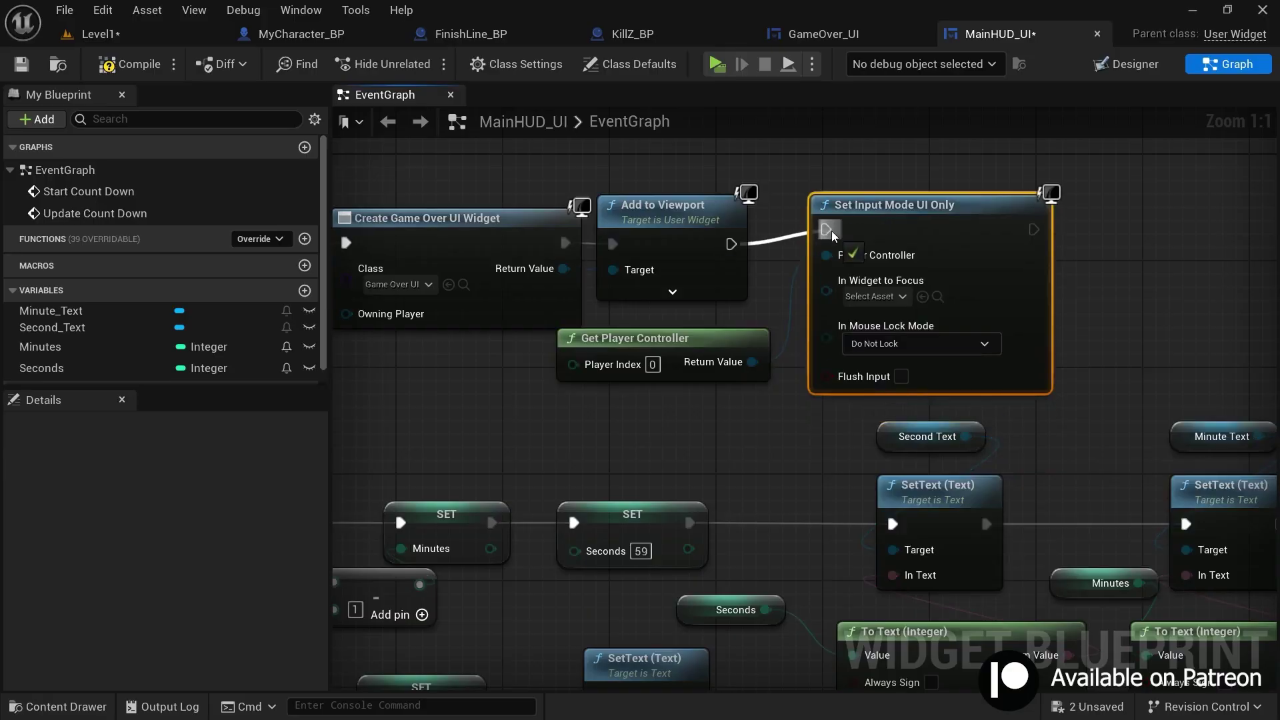
Add a Set Show Mouse Cursor node for the player controller after Set Input Mode UI Only, with Show Mouse Cursor enabled
{"action": "right_click_drag", "start_coordinate": [1038, 304], "coordinate": [965, 311]}
{"action": "left_click_drag", "start_coordinate": [608, 368], "coordinate": [998, 342]}
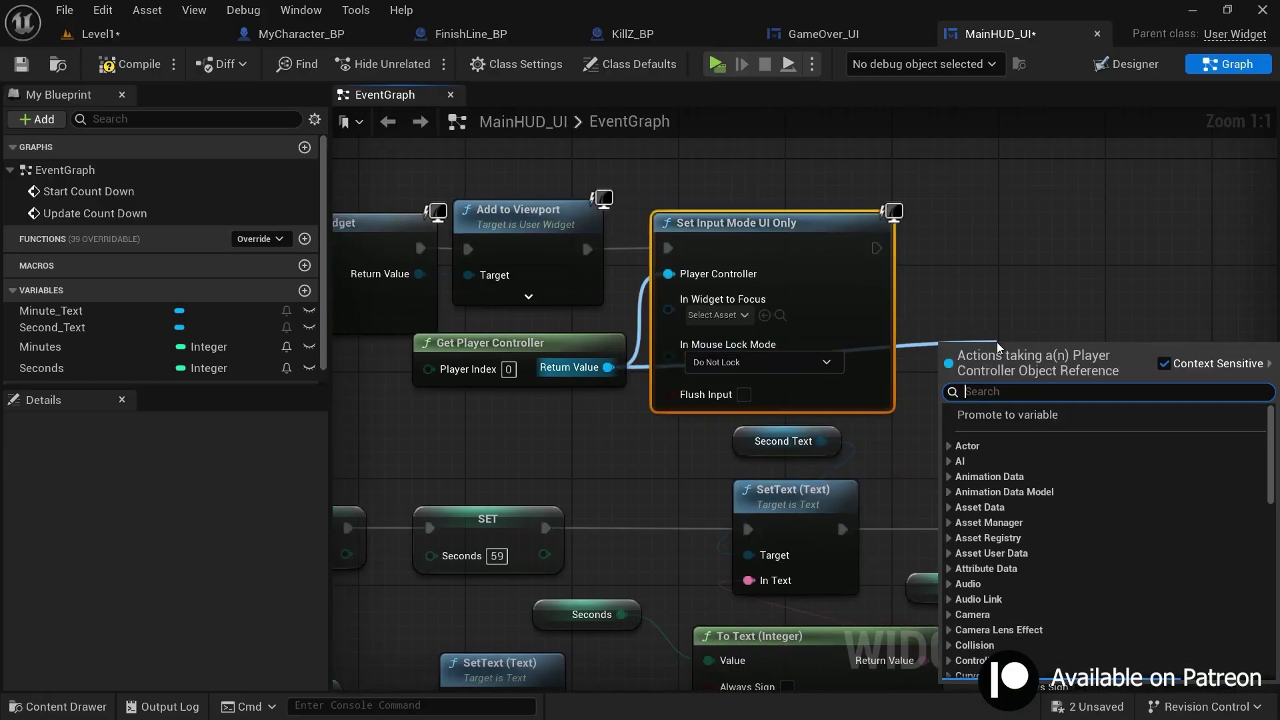
{"action": "type", "text": "set show mouse"}
{"action": "key", "text": "Return"}
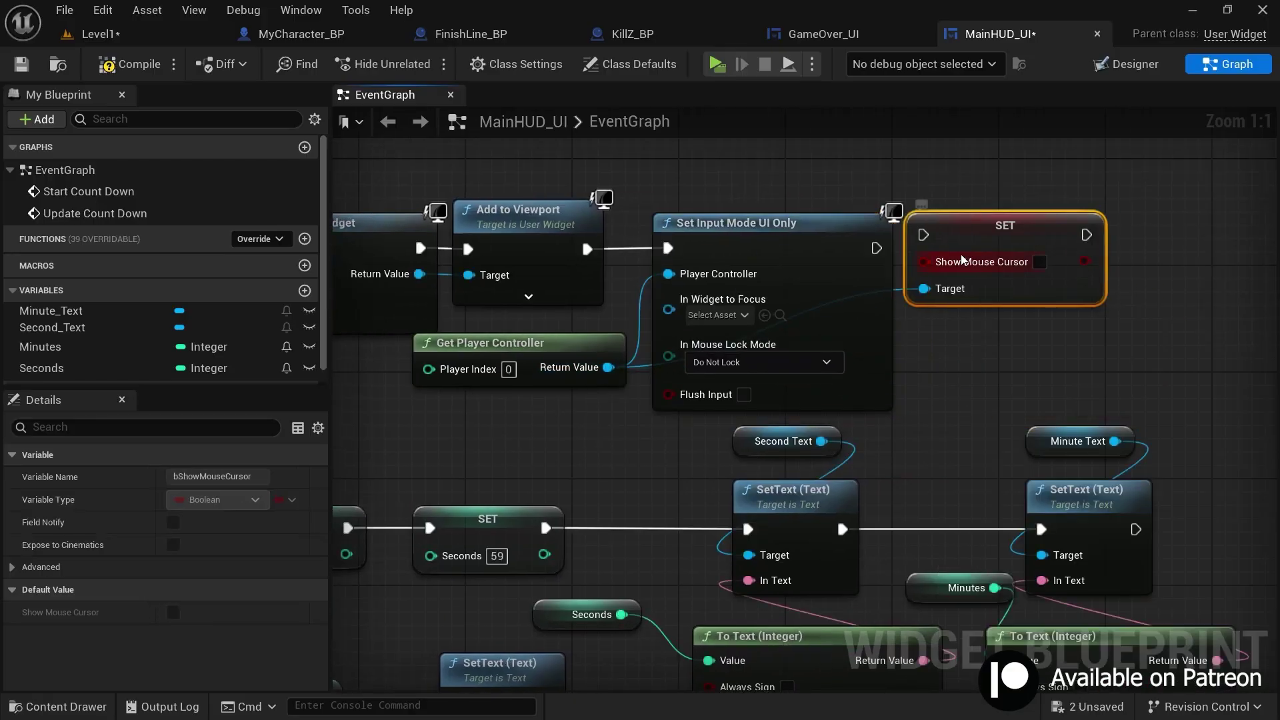
{"action": "right_click_drag", "start_coordinate": [838, 517], "coordinate": [729, 528]}
{"action": "left_click", "coordinate": [933, 286]}
{"action": "scroll", "coordinate": [922, 345], "scroll_direction": "down", "scroll_amount": 3}
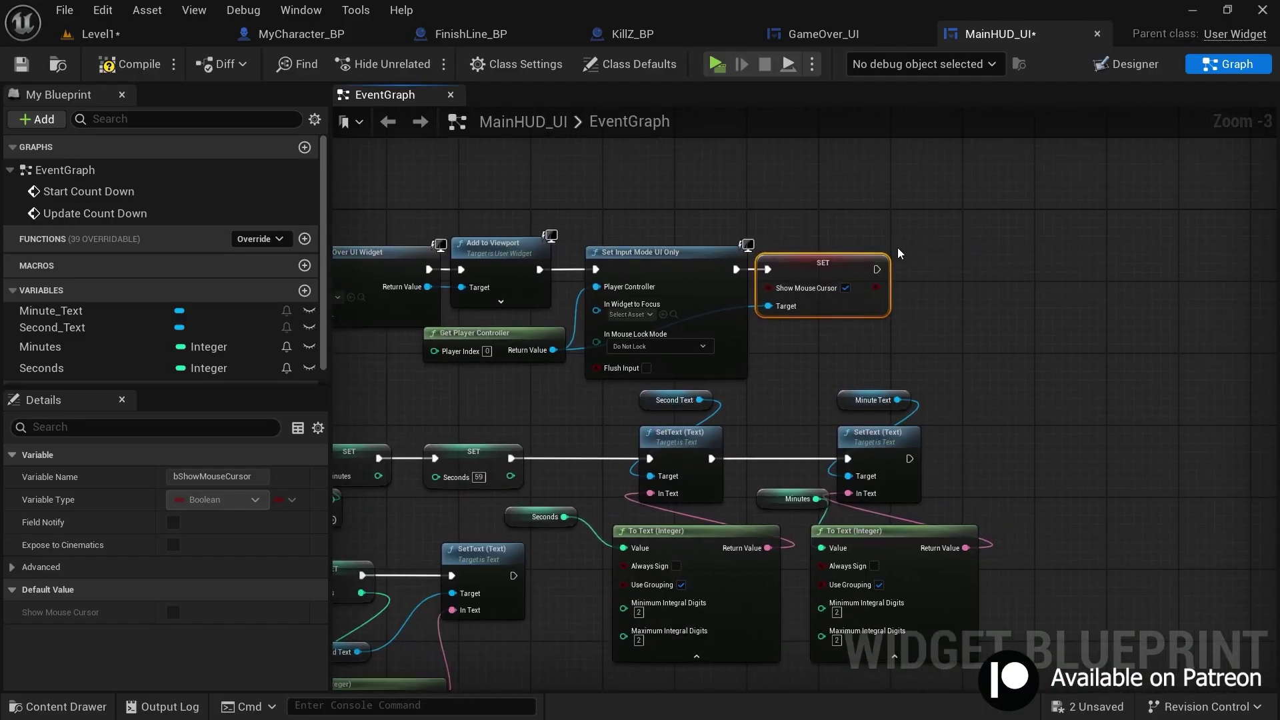
{"action": "left_click", "coordinate": [897, 247]}
Add a Get Player Character node and a Destroy Actor node targeting it, executed after the Show Mouse Cursor setter
{"action": "left_click", "coordinate": [293, 35]}
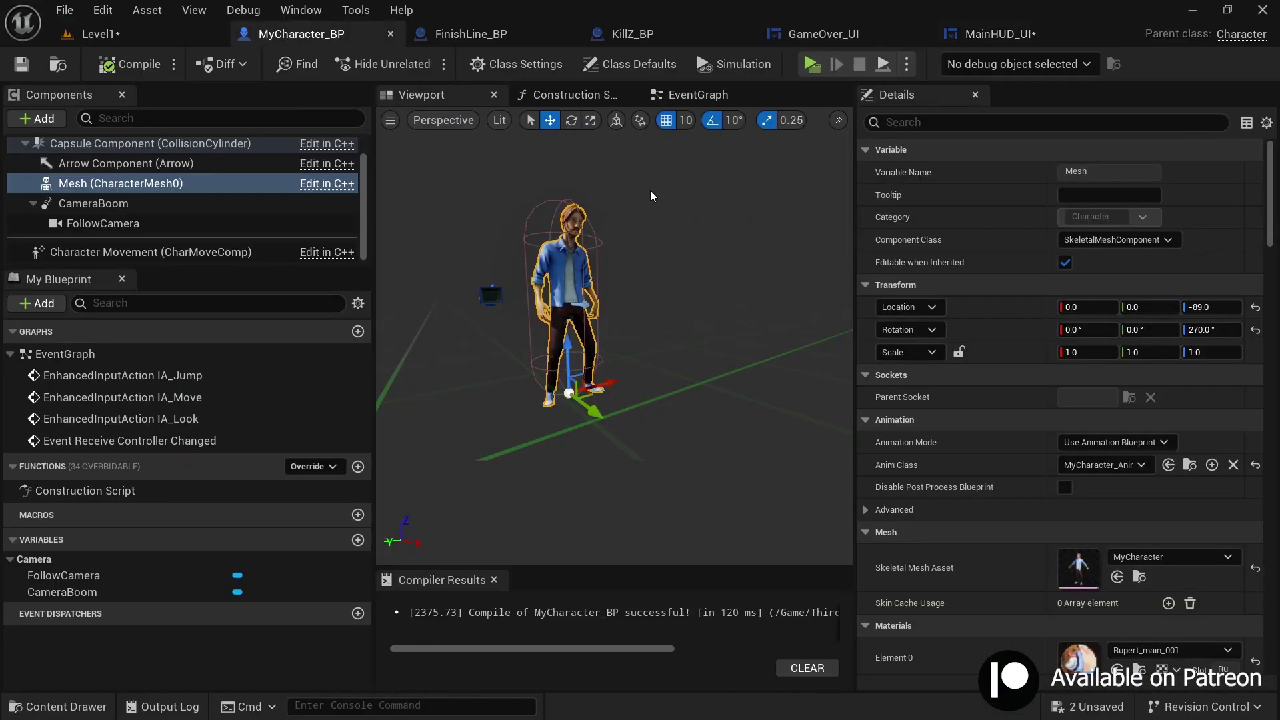
{"action": "left_click", "coordinate": [997, 34]}
{"action": "scroll", "coordinate": [883, 392], "scroll_direction": "up", "scroll_amount": 2}
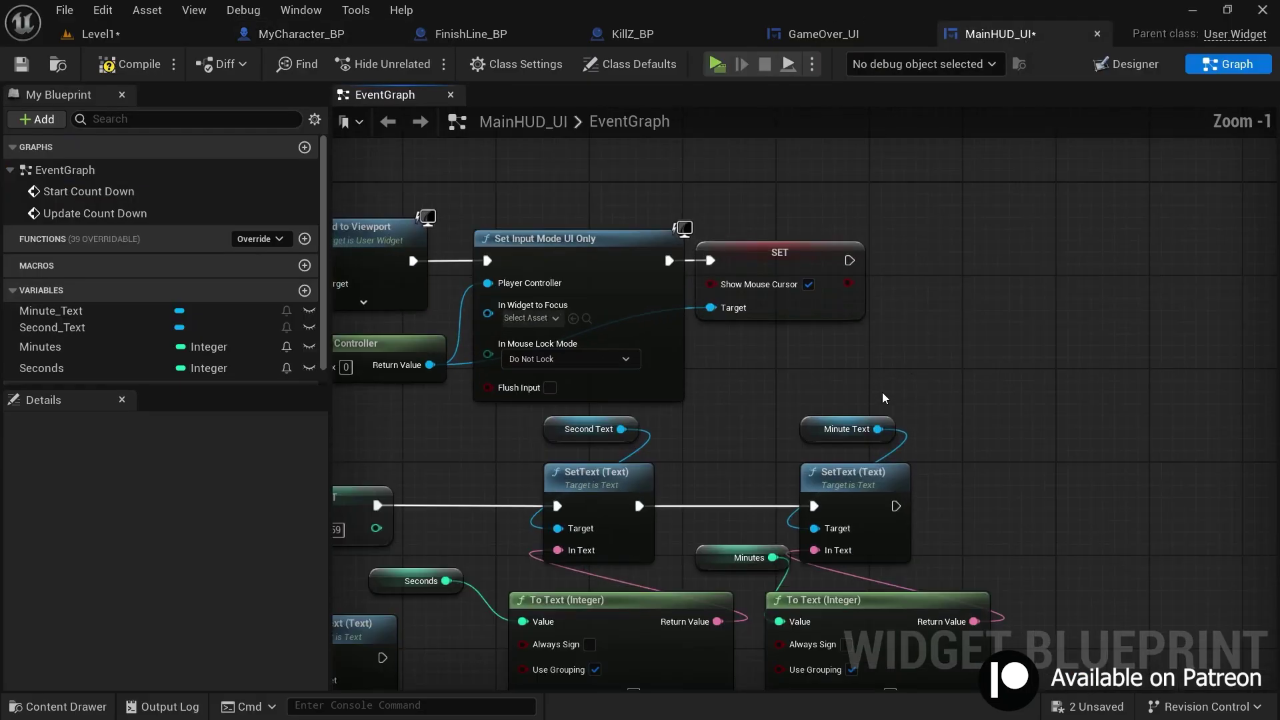
{"action": "right_click", "coordinate": [883, 391]}
{"action": "type", "text": "get character"}
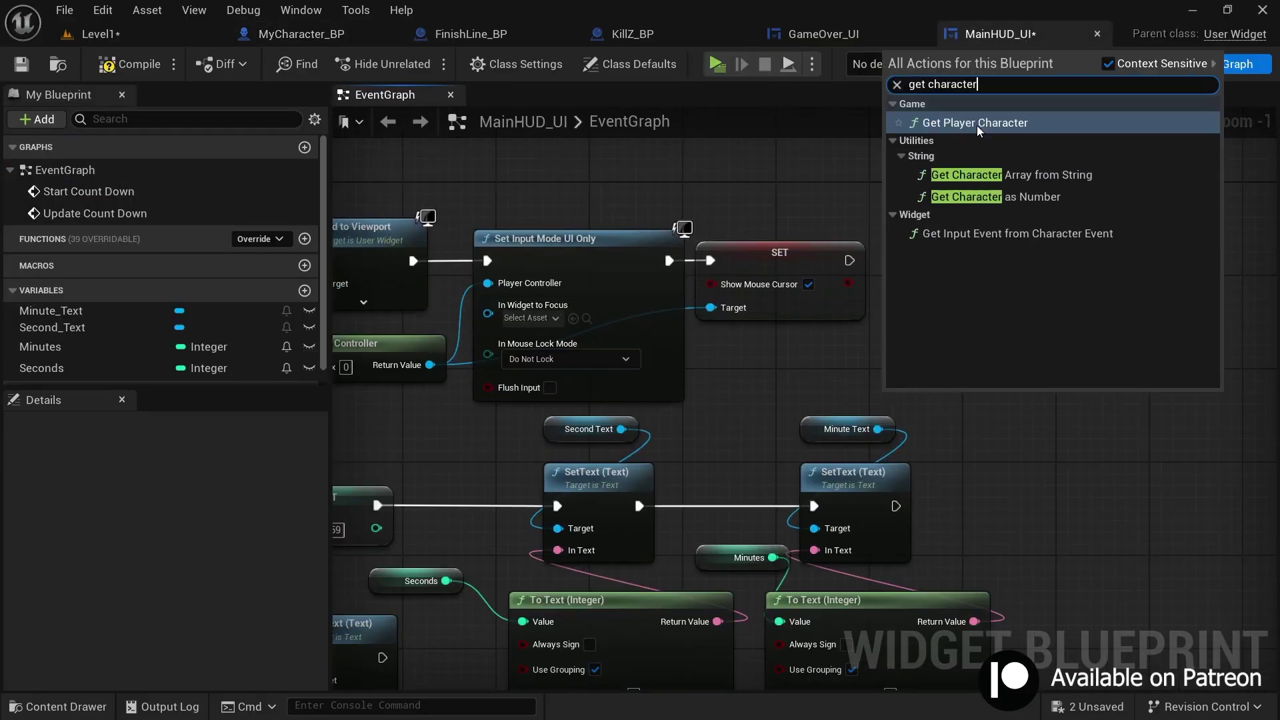
{"action": "left_click", "coordinate": [978, 125]}
{"action": "left_click_drag", "start_coordinate": [885, 365], "coordinate": [964, 250]}
{"action": "type", "text": "destroy"}
{"action": "left_click", "coordinate": [974, 384]}
{"action": "scroll", "coordinate": [965, 250], "scroll_direction": "up", "scroll_amount": 1}
{"action": "left_click_drag", "start_coordinate": [839, 263], "coordinate": [939, 276]}
{"action": "left_click_drag", "start_coordinate": [1010, 265], "coordinate": [999, 253]}
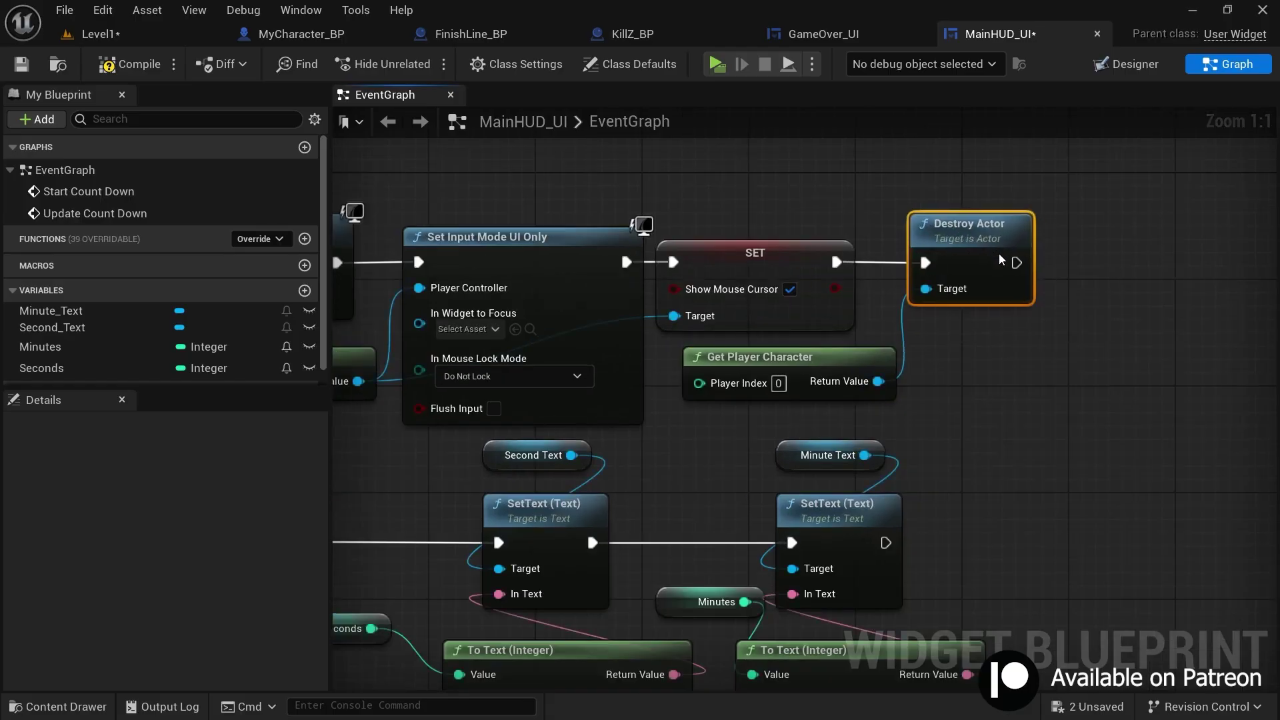
{"action": "right_click_drag", "start_coordinate": [1029, 360], "coordinate": [1141, 317]}
{"action": "scroll", "coordinate": [1067, 340], "scroll_direction": "down", "scroll_amount": 2}
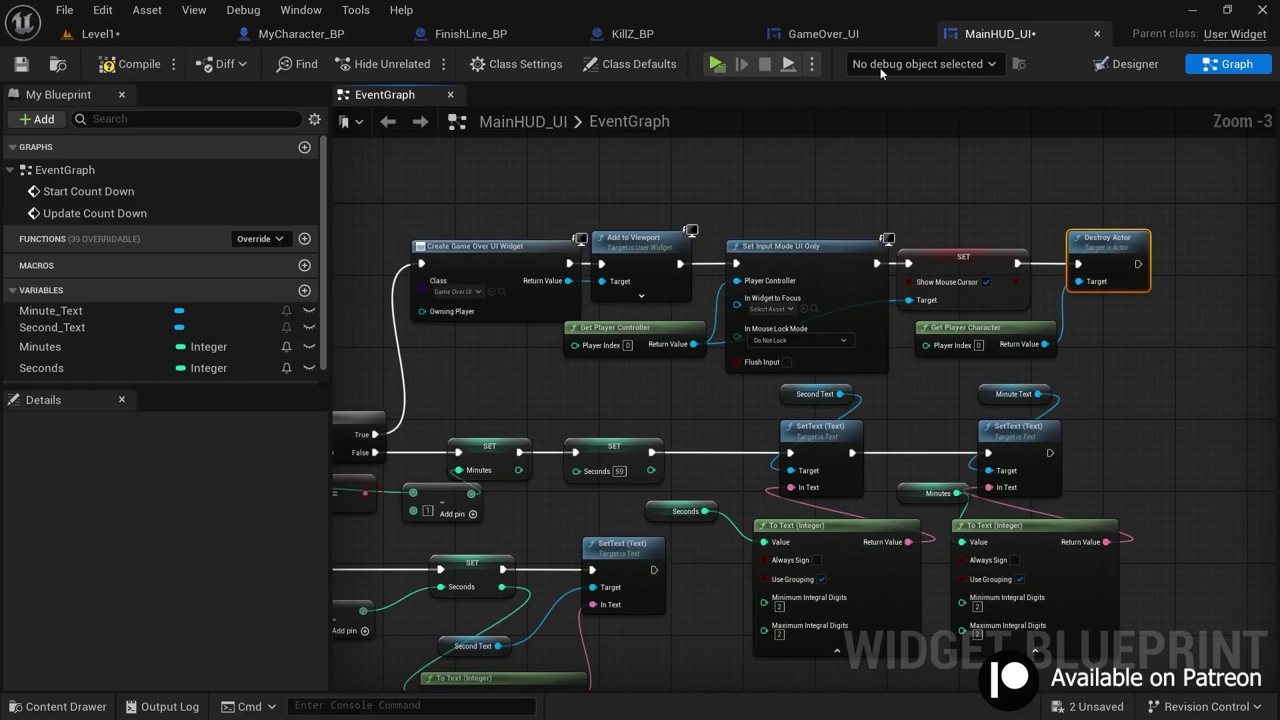
Add a Remove from Parent node with target self after Destroy Actor in the MainHUD_UI graph
{"action": "left_click", "coordinate": [823, 33]}
{"action": "left_click", "coordinate": [998, 35]}
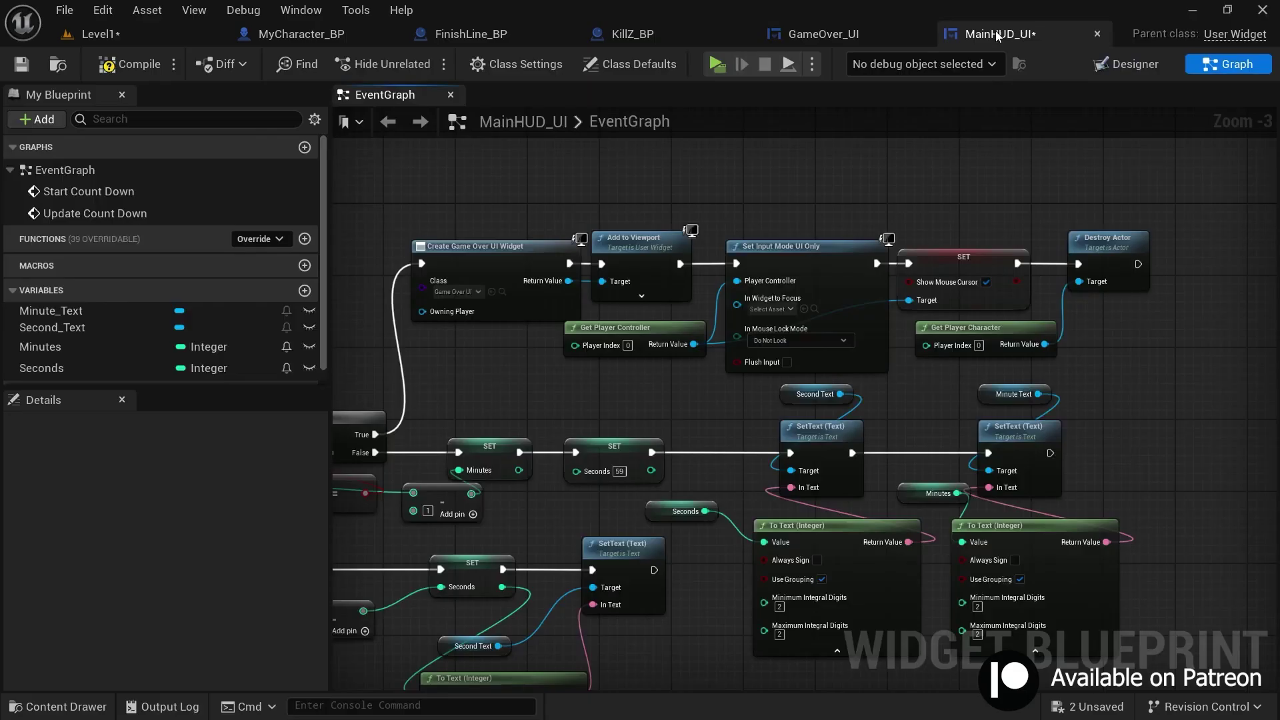
{"action": "left_click", "coordinate": [1133, 62]}
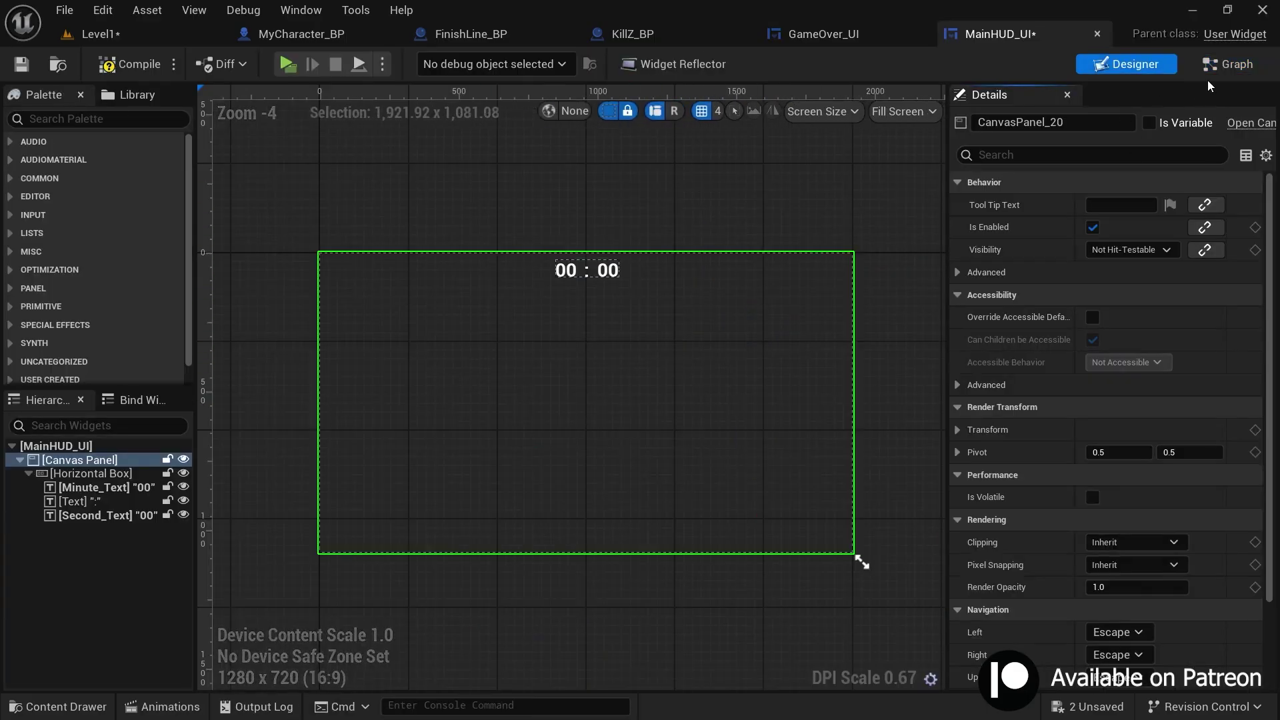
{"action": "left_click", "coordinate": [1229, 63]}
{"action": "scroll", "coordinate": [866, 252], "scroll_direction": "up", "scroll_amount": 2}
{"action": "left_click_drag", "start_coordinate": [868, 252], "coordinate": [935, 251]}
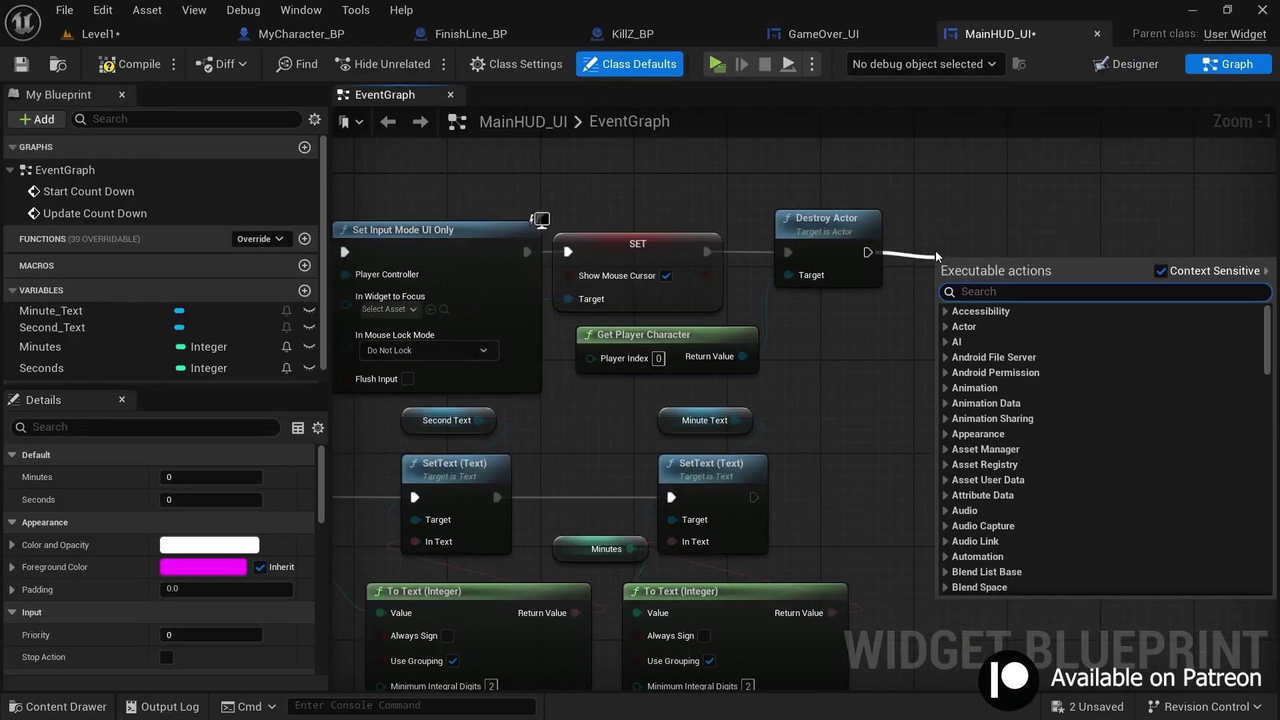
{"action": "type", "text": "remove from pa"}
{"action": "scroll", "coordinate": [937, 250], "scroll_direction": "up", "scroll_amount": 1}
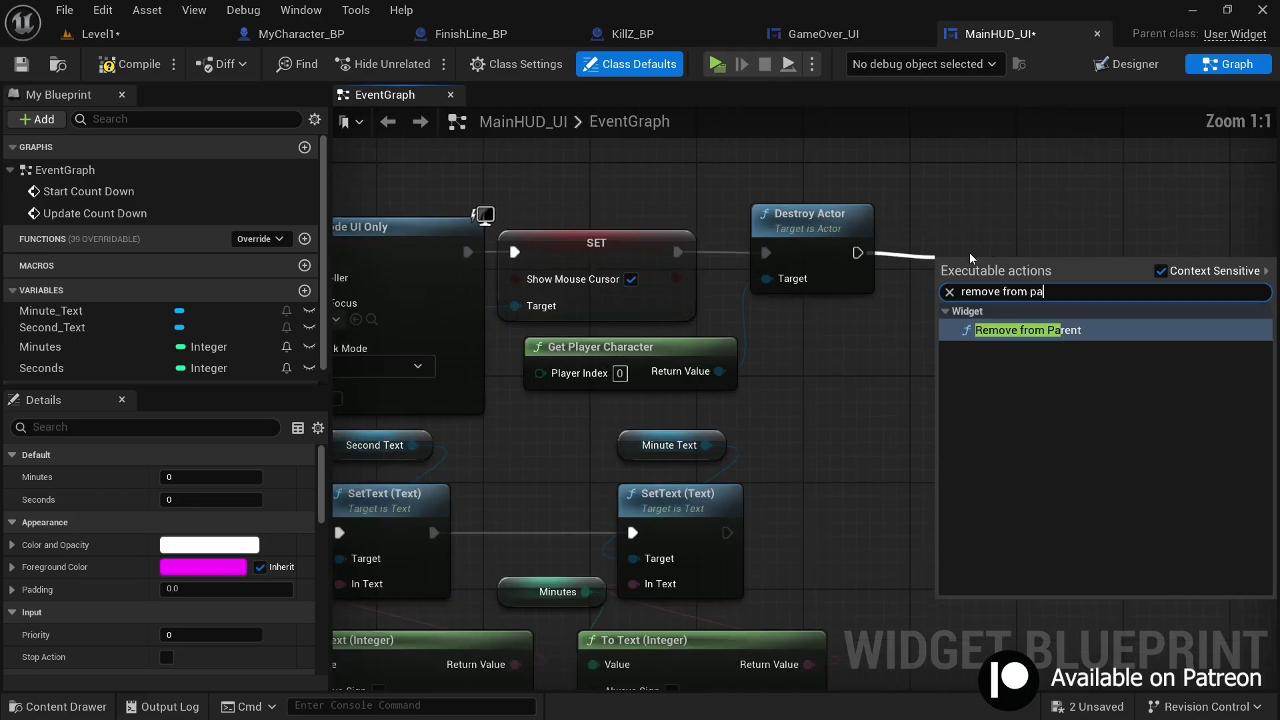
{"action": "key", "text": "Return"}
{"action": "left_click_drag", "start_coordinate": [1004, 229], "coordinate": [1003, 217]}
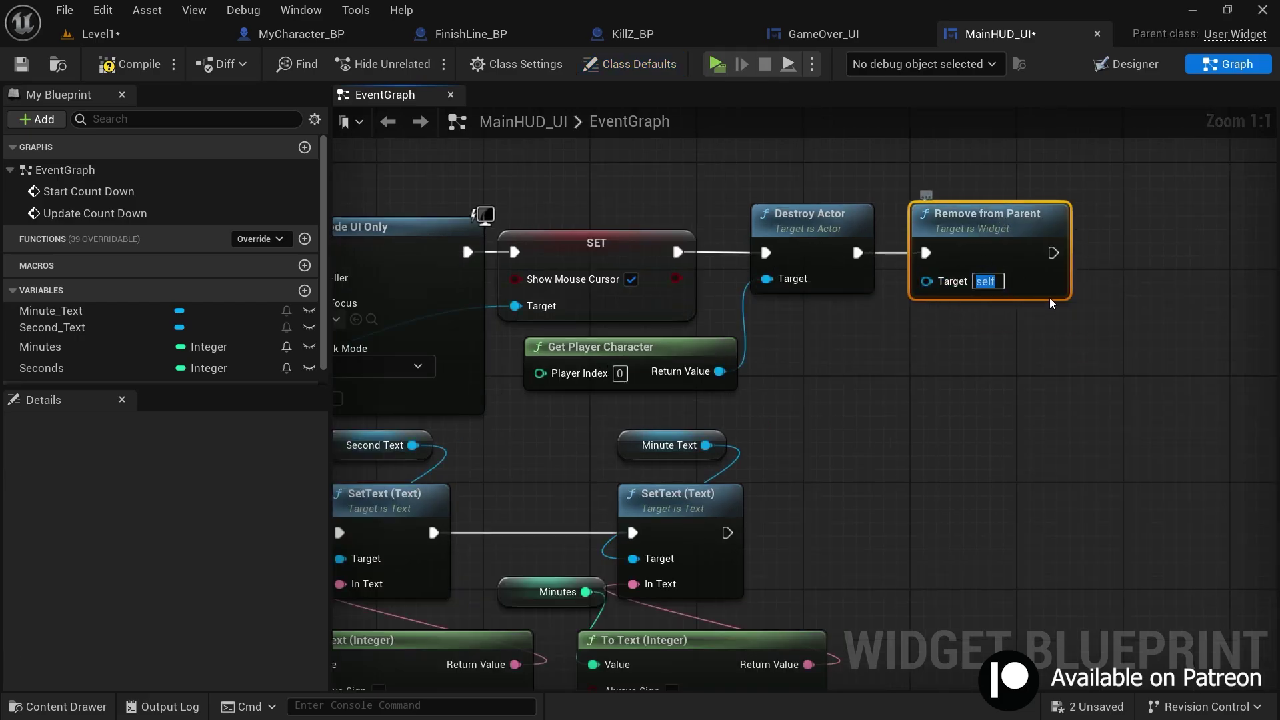
Review the whole countdown graph, focusing on the Set Timer by Event node and the Update Count Down event
{"action": "scroll", "coordinate": [1054, 371], "scroll_direction": "down", "scroll_amount": 4}
{"action": "right_click_drag", "start_coordinate": [1054, 370], "coordinate": [1162, 228]}
{"action": "scroll", "coordinate": [1162, 228], "scroll_direction": "down", "scroll_amount": 1}
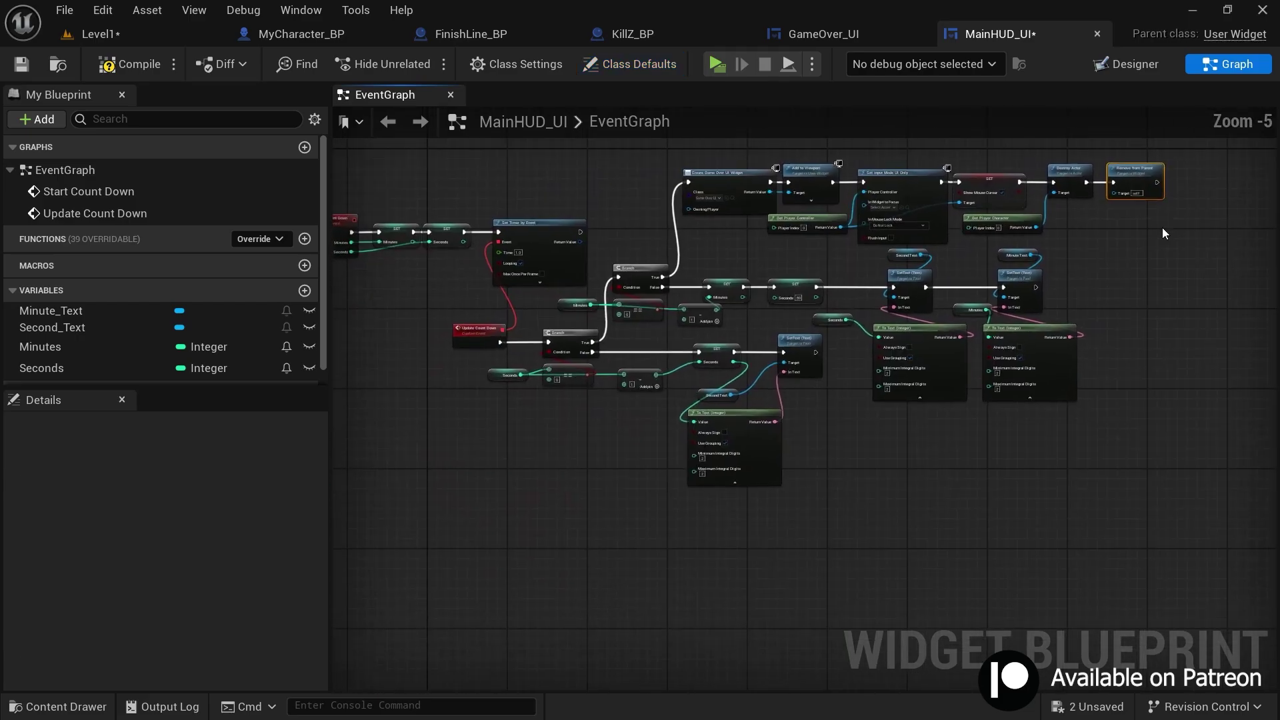
{"action": "right_click_drag", "start_coordinate": [737, 486], "coordinate": [836, 491]}
{"action": "scroll", "coordinate": [718, 256], "scroll_direction": "up", "scroll_amount": 3}
{"action": "right_click_drag", "start_coordinate": [717, 256], "coordinate": [821, 317]}
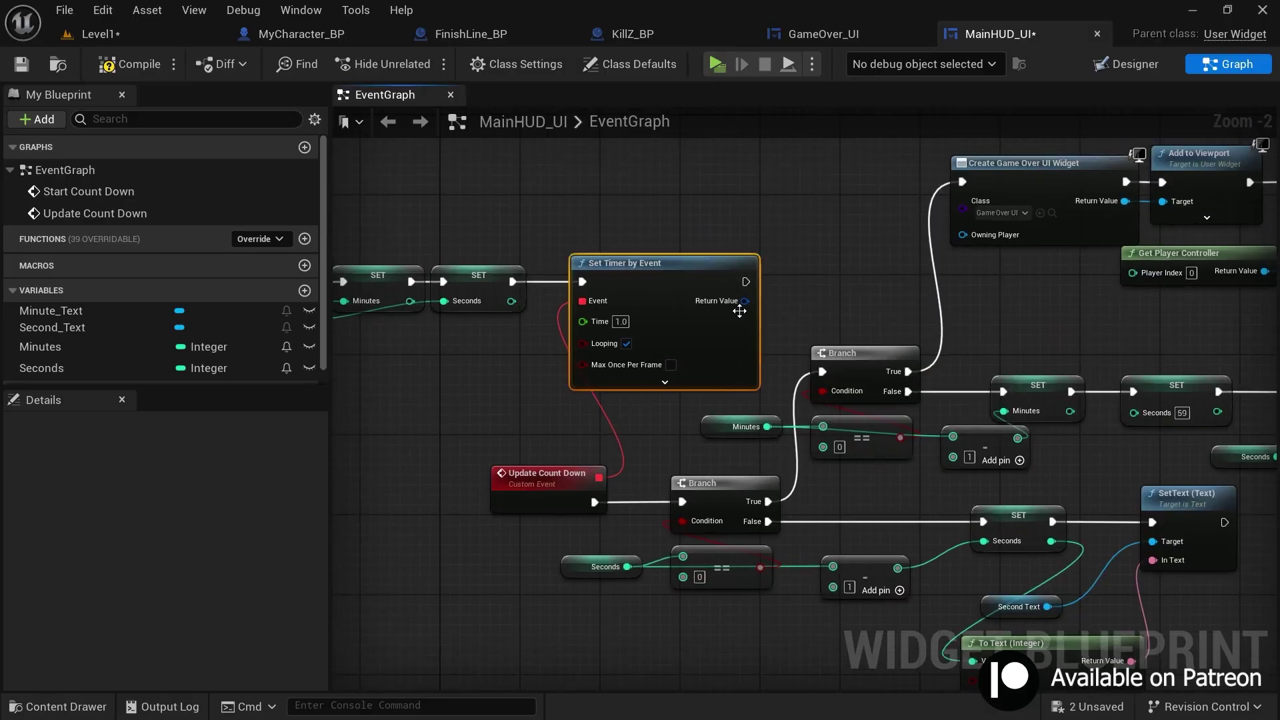
{"action": "scroll", "coordinate": [606, 314], "scroll_direction": "up", "scroll_amount": 2}
{"action": "right_click_drag", "start_coordinate": [475, 424], "coordinate": [472, 346]}
{"action": "left_click", "coordinate": [510, 442]}
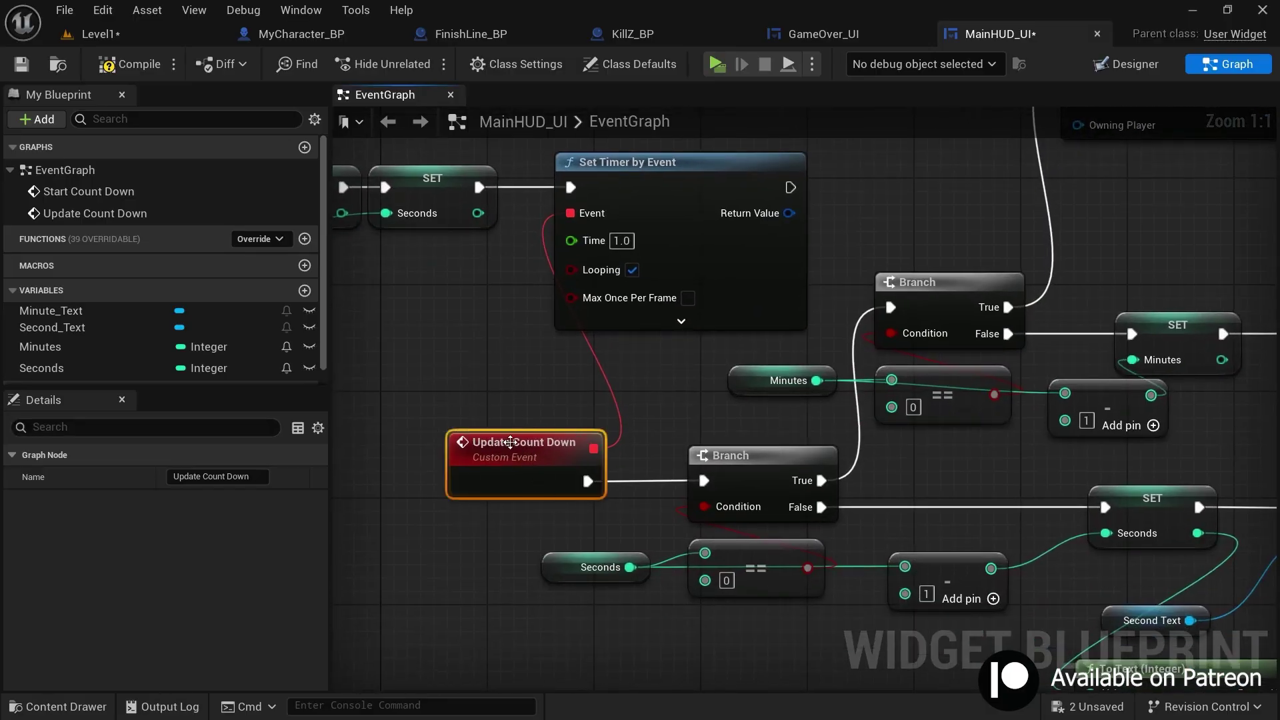
{"action": "left_click", "coordinate": [861, 238]}
{"action": "scroll", "coordinate": [861, 237], "scroll_direction": "down", "scroll_amount": 2}
{"action": "right_click_drag", "start_coordinate": [862, 238], "coordinate": [702, 280]}
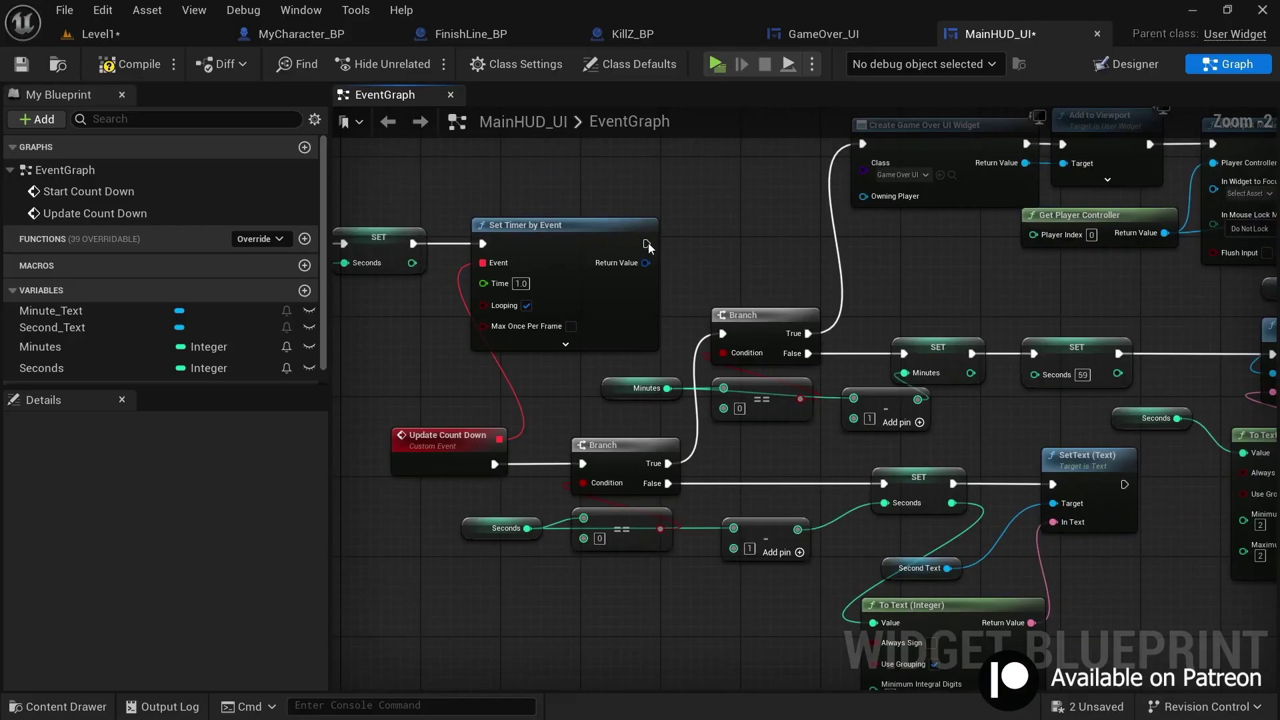
Add a Clear and Invalidate Timer by Handle node from the Return Value of Set Timer by Event
{"action": "left_click_drag", "start_coordinate": [640, 277], "coordinate": [641, 278]}
{"action": "right_click_drag", "start_coordinate": [642, 279], "coordinate": [597, 283]}
{"action": "scroll", "coordinate": [598, 282], "scroll_direction": "down", "scroll_amount": 2}
{"action": "left_click_drag", "start_coordinate": [579, 274], "coordinate": [1211, 284]}
{"action": "type", "text": "clear"}
{"action": "scroll", "coordinate": [1252, 286], "scroll_direction": "up", "scroll_amount": 1}
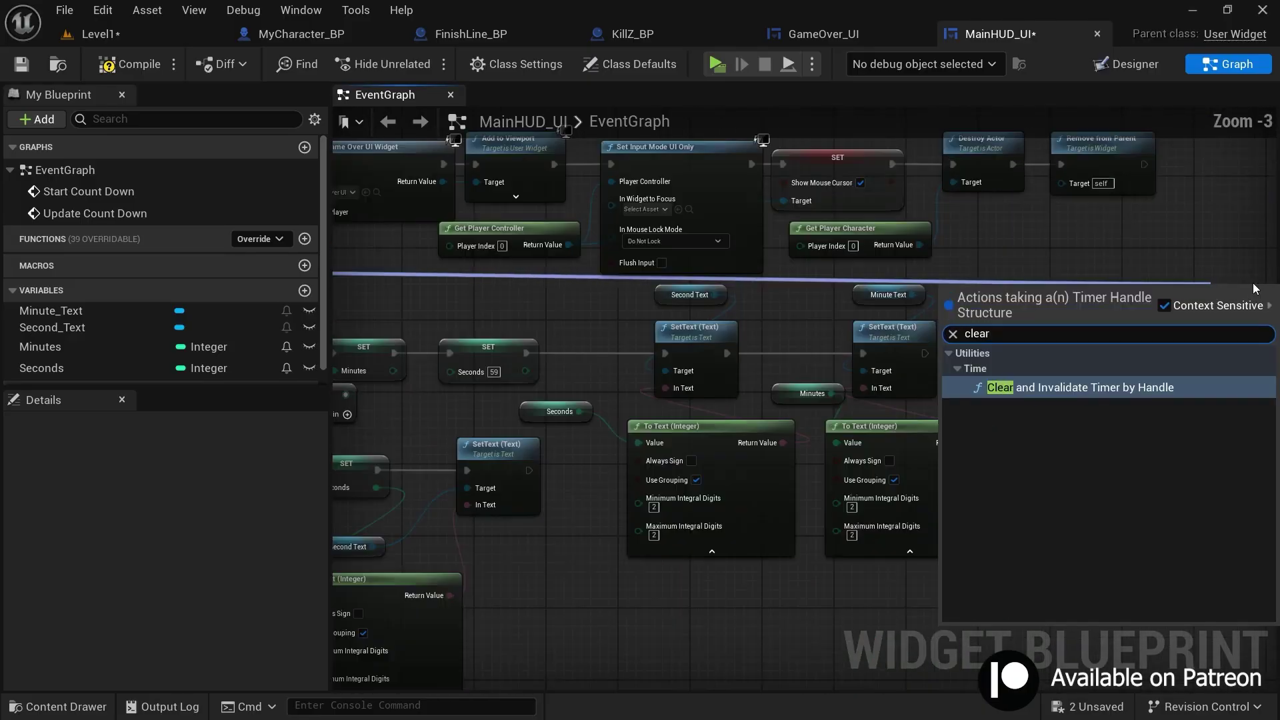
{"action": "left_click", "coordinate": [1034, 391]}
Place the Clear and Invalidate Timer by Handle node beside Remove from Parent and execute it after that node
{"action": "scroll", "coordinate": [1093, 294], "scroll_direction": "down", "scroll_amount": 1}
{"action": "right_click_drag", "start_coordinate": [1094, 287], "coordinate": [892, 325]}
{"action": "scroll", "coordinate": [899, 378], "scroll_direction": "down", "scroll_amount": 1}
{"action": "scroll", "coordinate": [907, 346], "scroll_direction": "up", "scroll_amount": 3}
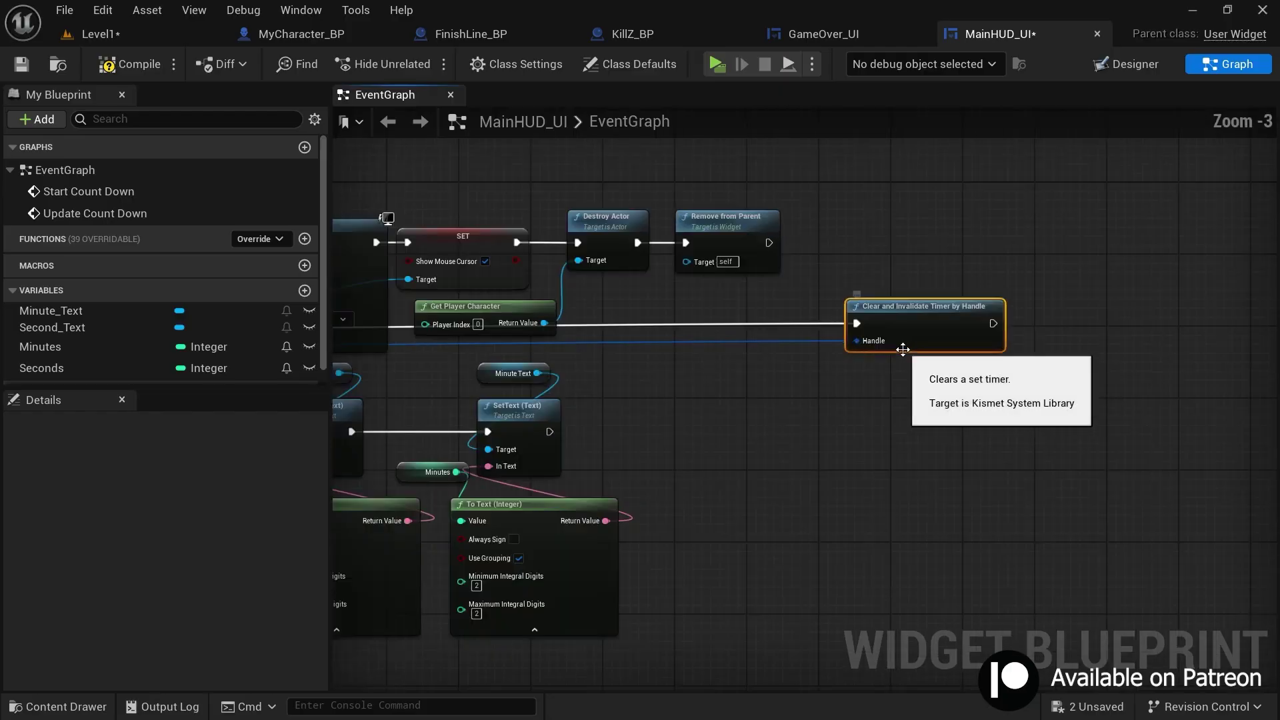
{"action": "left_click_drag", "start_coordinate": [903, 325], "coordinate": [874, 235]}
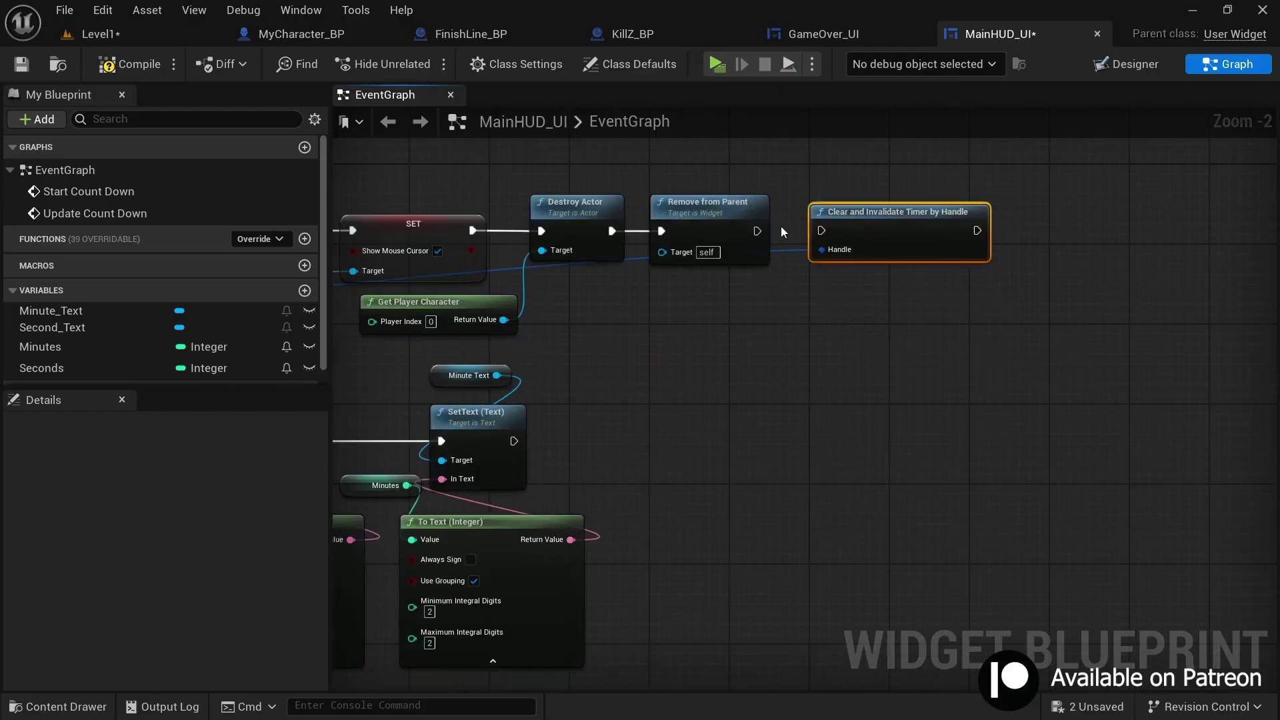
{"action": "left_click", "coordinate": [785, 253]}
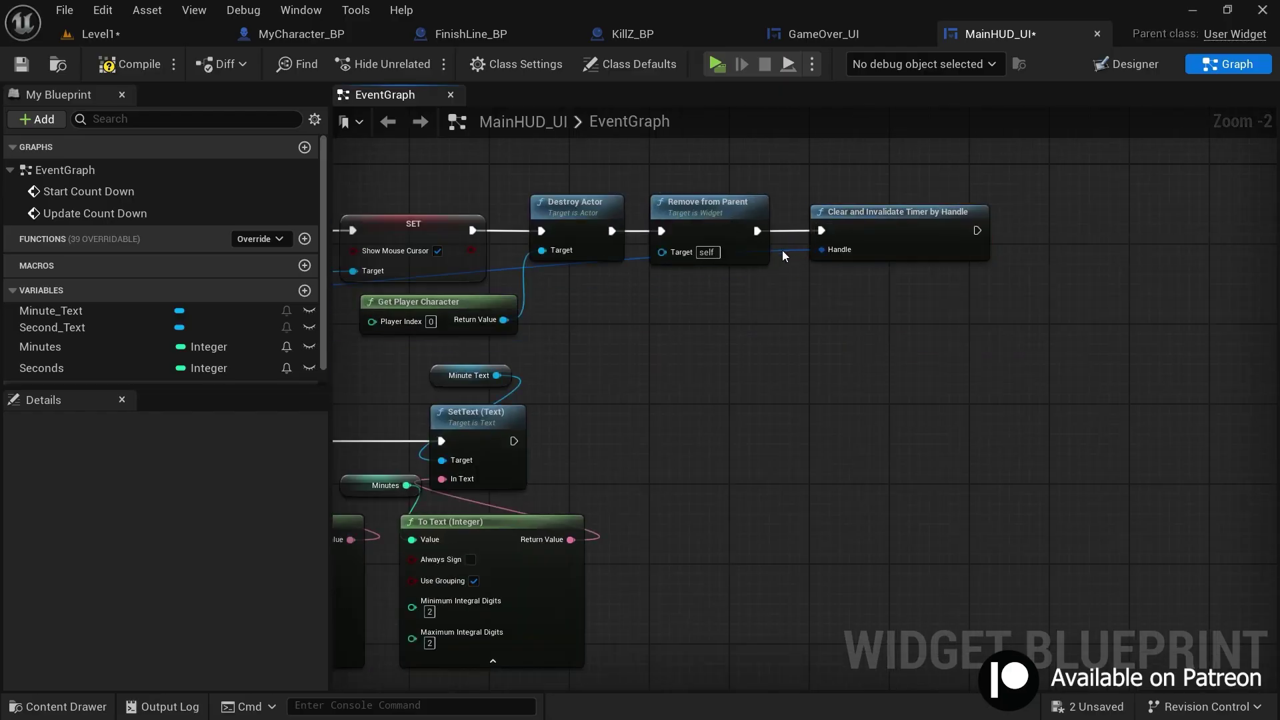
Save all modified assets and compile the MainHUD_UI blueprint
{"action": "scroll", "coordinate": [970, 260], "scroll_direction": "down", "scroll_amount": 3}
{"action": "left_click", "coordinate": [975, 325]}
{"action": "key", "text": "ctrl+shift+s"}
{"action": "right_click_drag", "start_coordinate": [937, 387], "coordinate": [1179, 397]}
{"action": "left_click", "coordinate": [158, 55]}
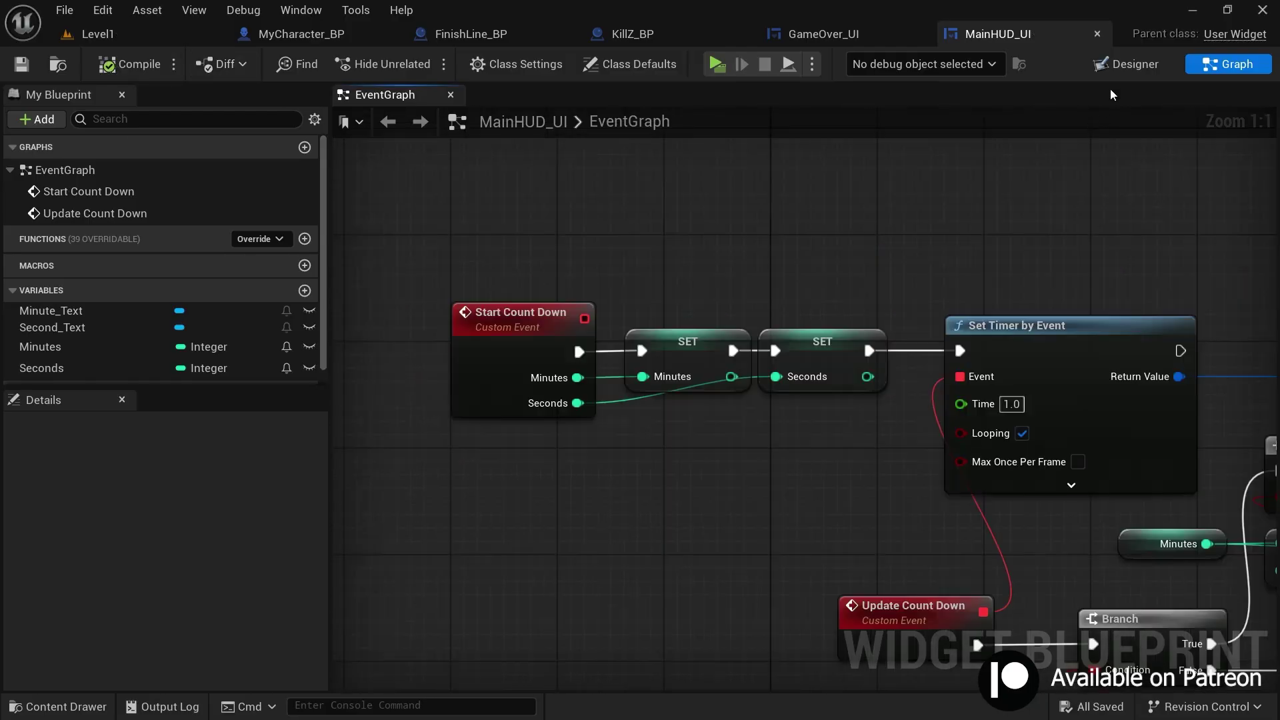
Open the MyGameMode blueprint assigned as GameMode Override in Level1's World Settings
{"action": "left_click", "coordinate": [1121, 67]}
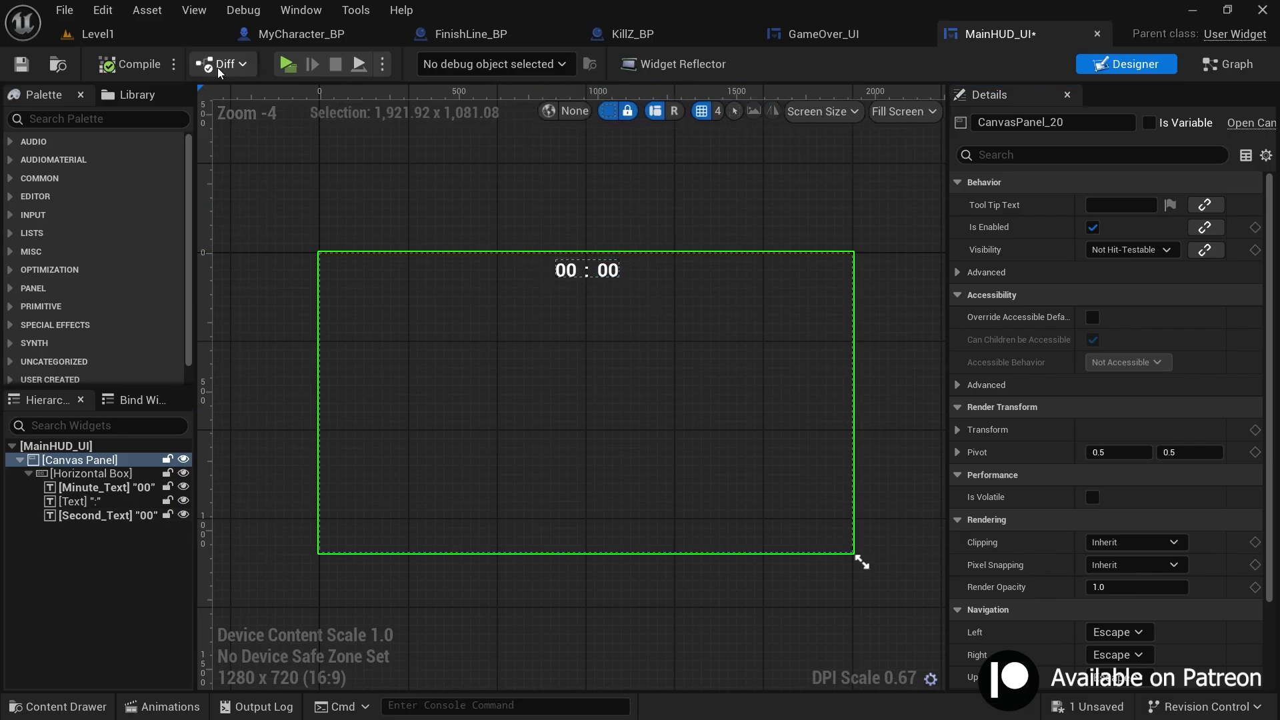
{"action": "left_click", "coordinate": [98, 34]}
{"action": "left_click", "coordinate": [1073, 330]}
{"action": "scroll", "coordinate": [1071, 455], "scroll_direction": "down", "scroll_amount": 2}
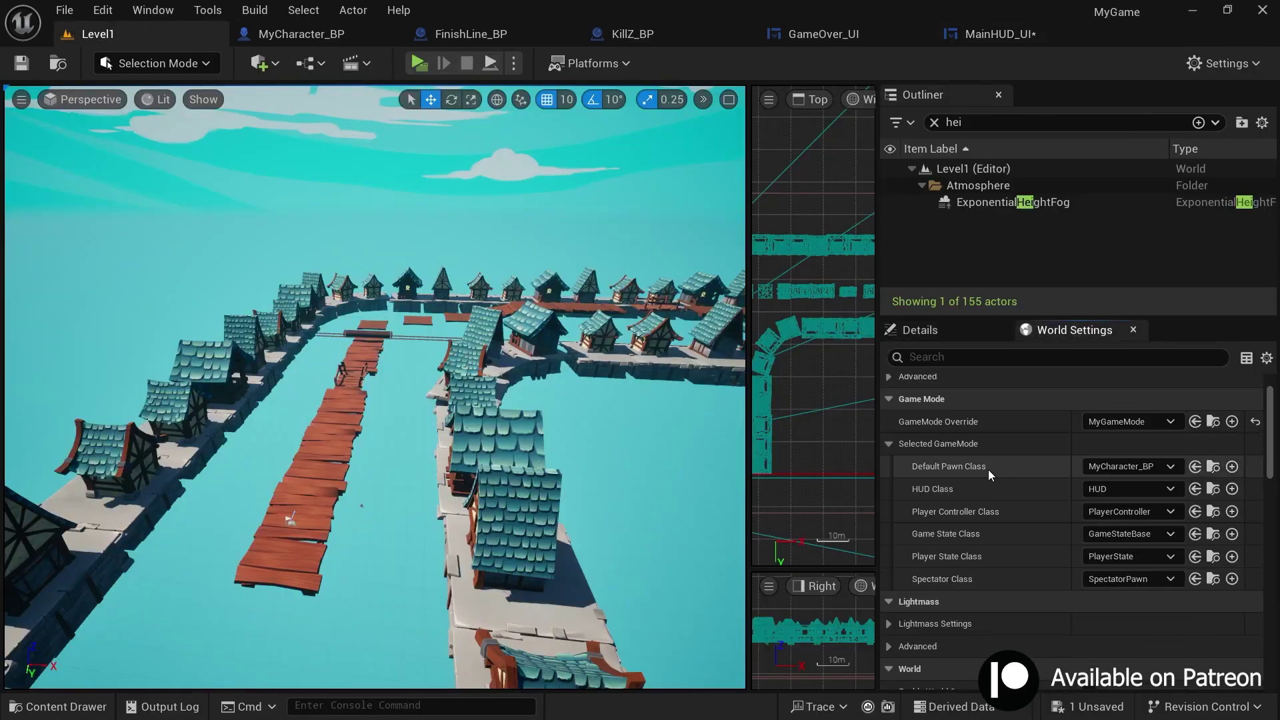
{"action": "left_click", "coordinate": [1213, 421]}
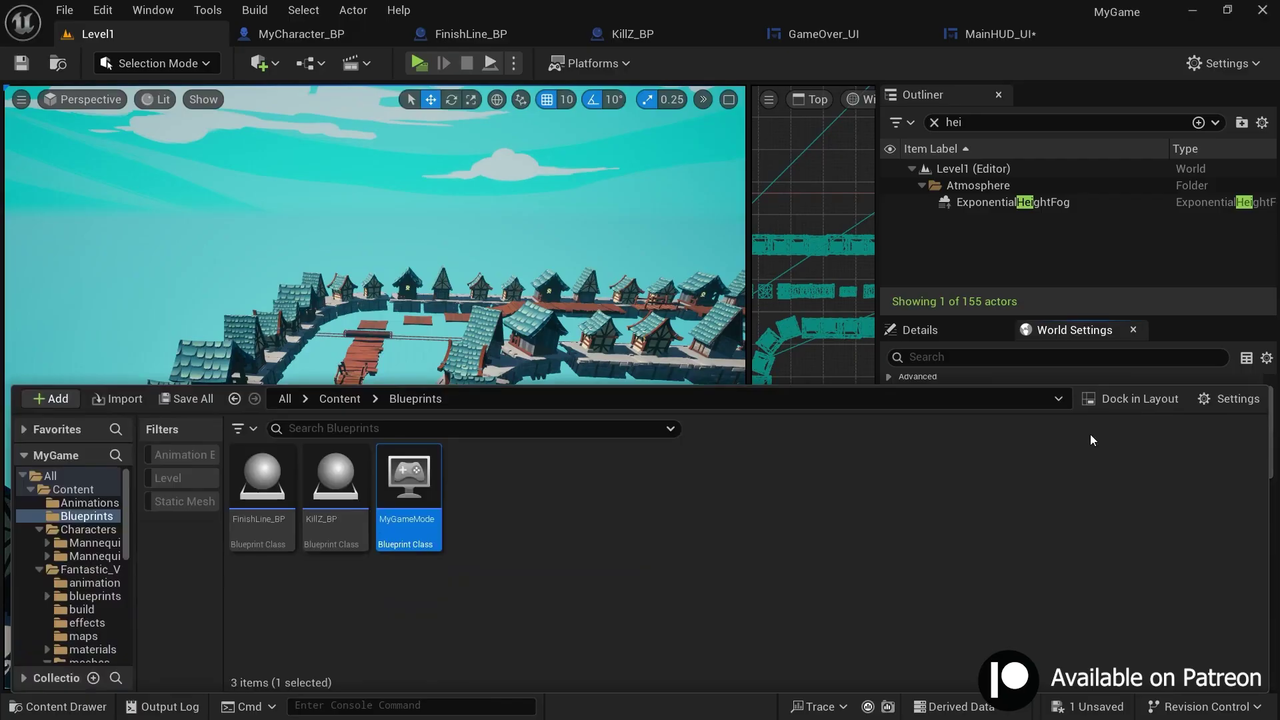
{"action": "left_click", "coordinate": [392, 537]}
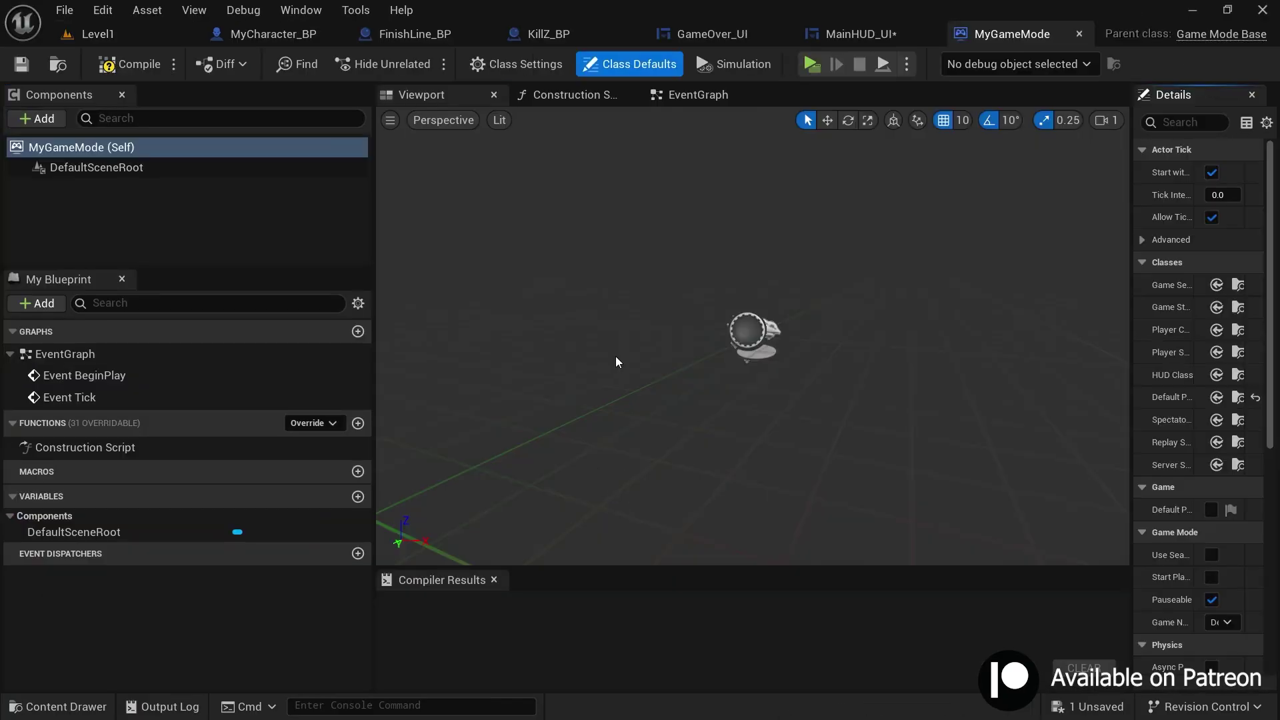
In MyGameMode's event graph, add a Create Widget node after Event BeginPlay with its class set to MainHUD_UI
{"action": "left_click", "coordinate": [669, 100]}
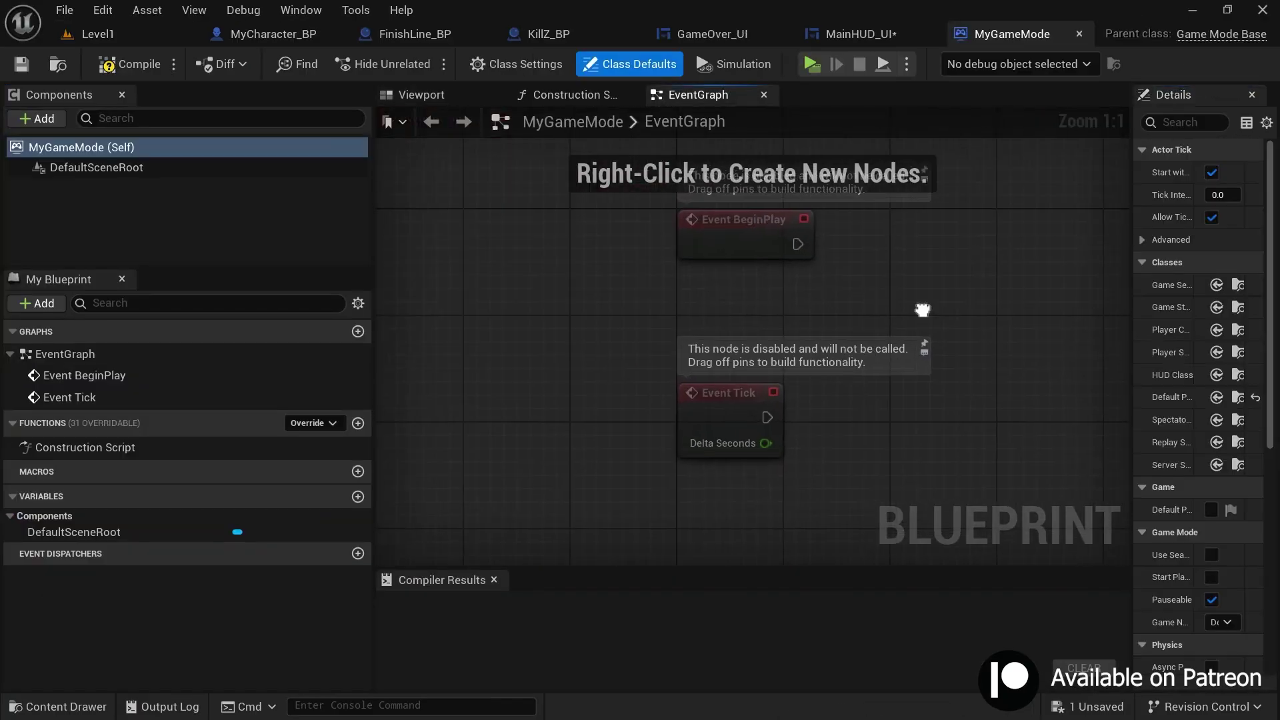
{"action": "scroll", "coordinate": [765, 318], "scroll_direction": "up", "scroll_amount": 3}
{"action": "left_click_drag", "start_coordinate": [635, 292], "coordinate": [657, 309]}
{"action": "left_click_drag", "start_coordinate": [778, 298], "coordinate": [778, 298]}
{"action": "type", "text": "create wid"}
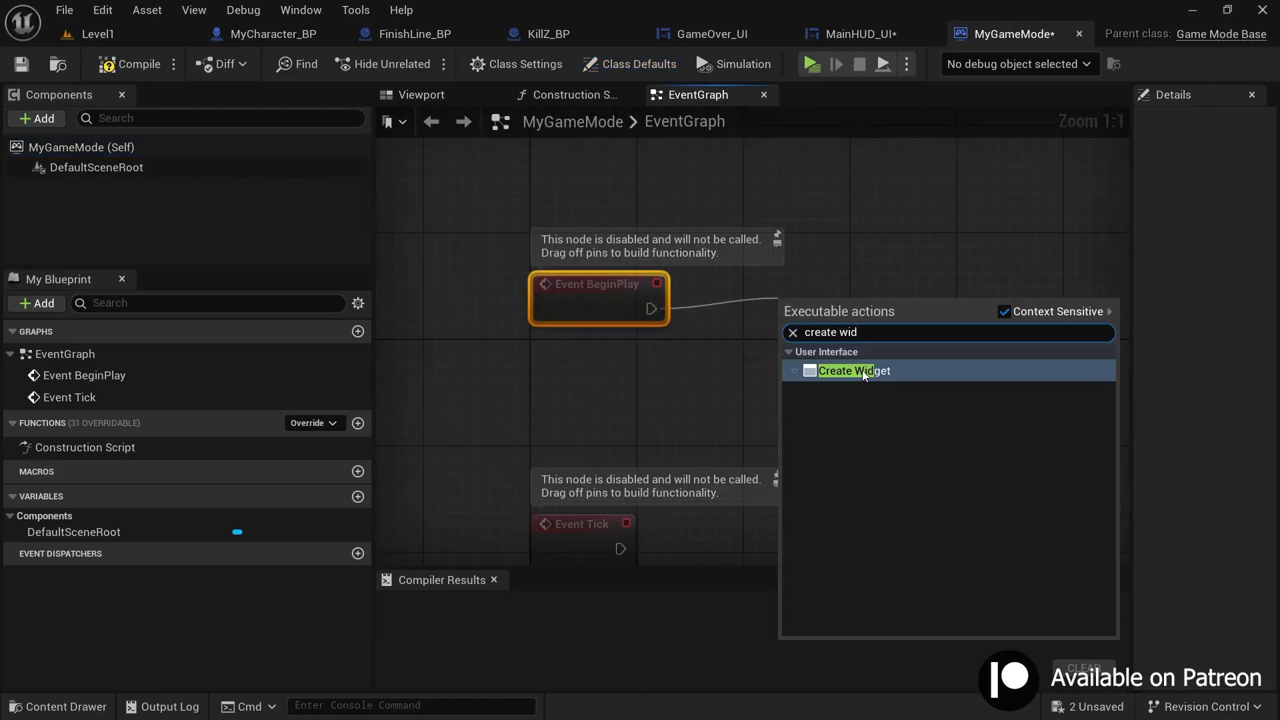
{"action": "left_click", "coordinate": [862, 370]}
{"action": "left_click", "coordinate": [807, 354]}
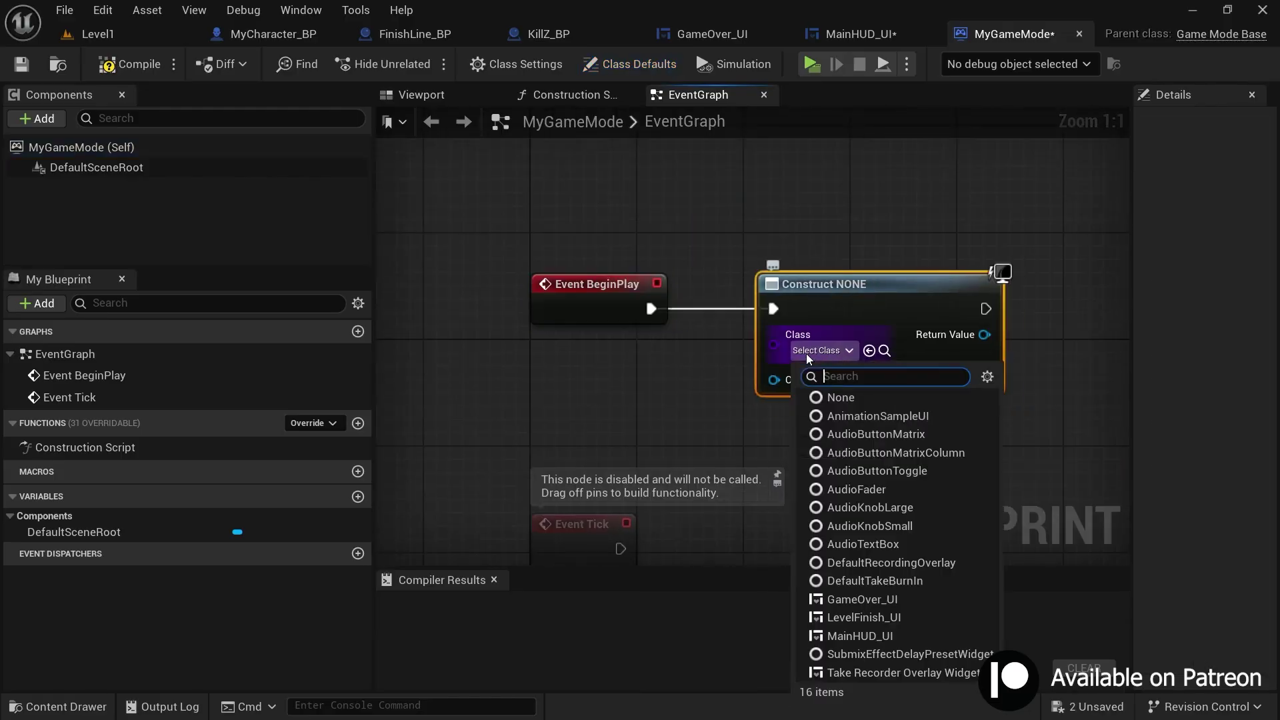
{"action": "left_click", "coordinate": [844, 418]}
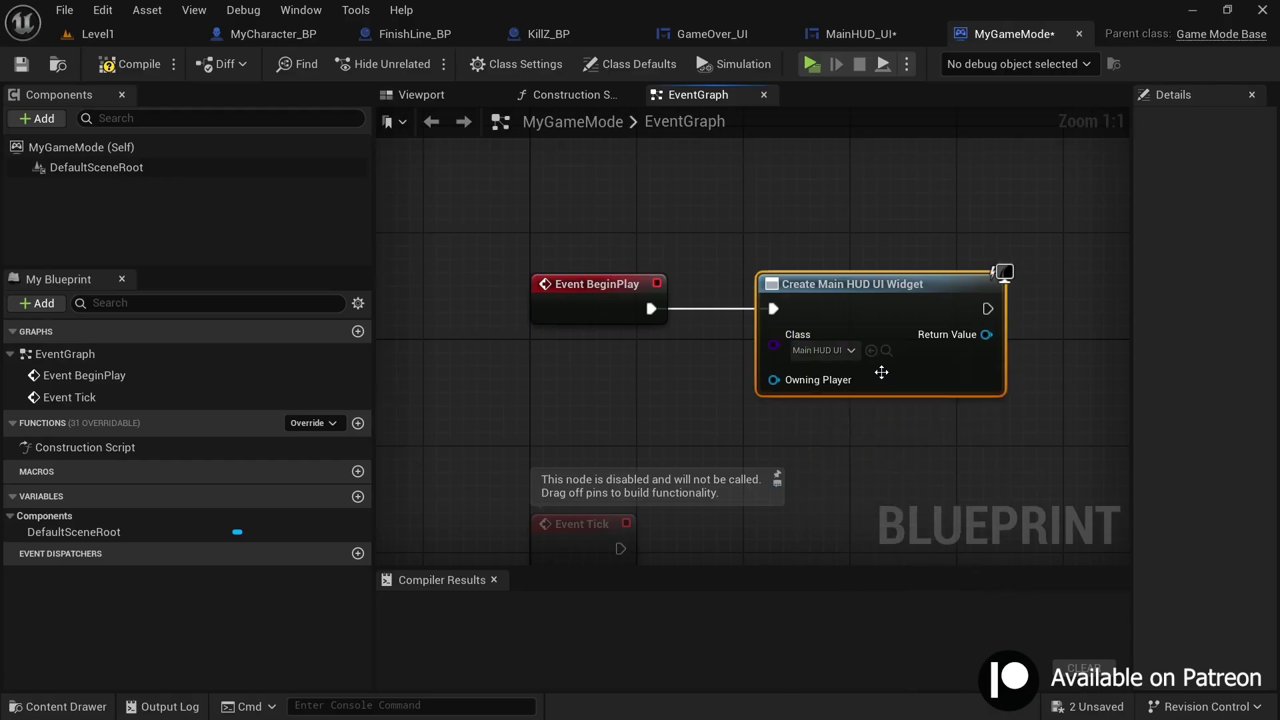
Add an Add to Viewport node for the created Main HUD widget and select both widget nodes
{"action": "right_click_drag", "start_coordinate": [880, 371], "coordinate": [717, 372]}
{"action": "left_click_drag", "start_coordinate": [824, 335], "coordinate": [955, 271]}
{"action": "type", "text": "add to vie"}
{"action": "key", "text": "Return"}
{"action": "scroll", "coordinate": [944, 404], "scroll_direction": "down", "scroll_amount": 1}
{"action": "right_click_drag", "start_coordinate": [944, 405], "coordinate": [855, 390]}
{"action": "left_click_drag", "start_coordinate": [875, 420], "coordinate": [655, 312]}
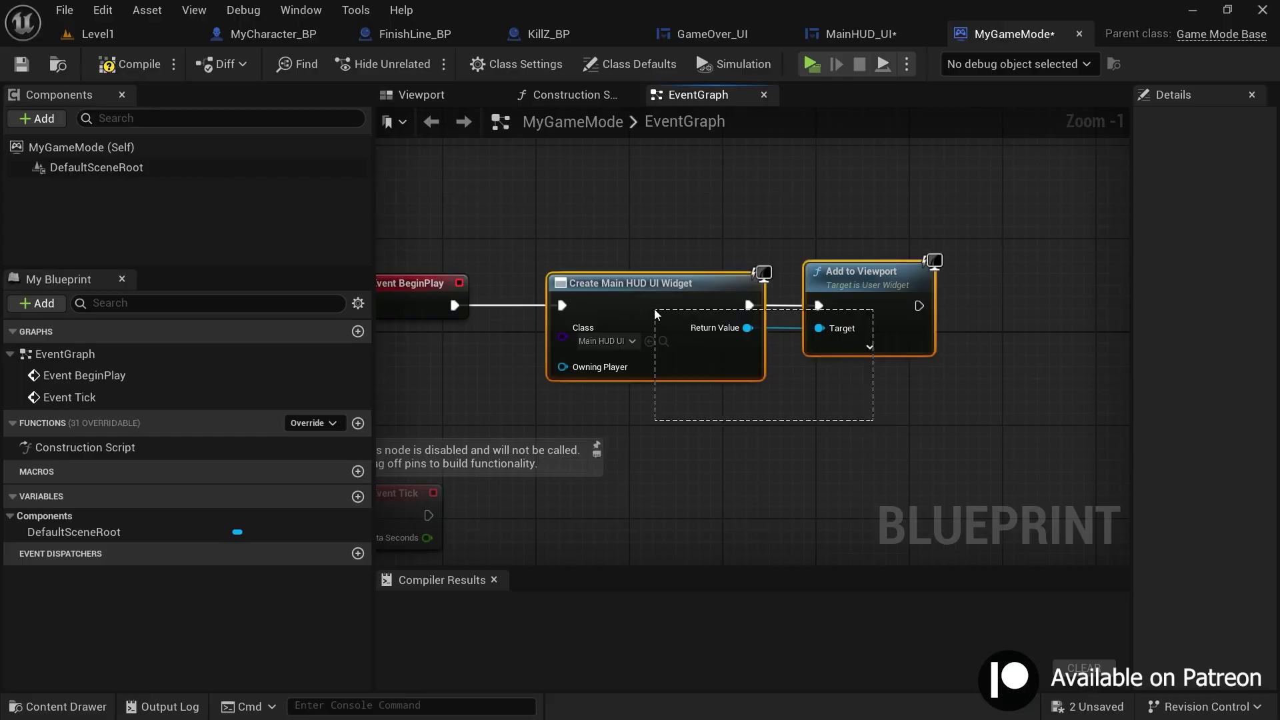
Compile the MyGameMode blueprint and play-test Level1 to check the HUD timer on screen
{"action": "left_click", "coordinate": [812, 438]}
{"action": "right_click_drag", "start_coordinate": [812, 438], "coordinate": [843, 427]}
{"action": "scroll", "coordinate": [844, 426], "scroll_direction": "down", "scroll_amount": 2}
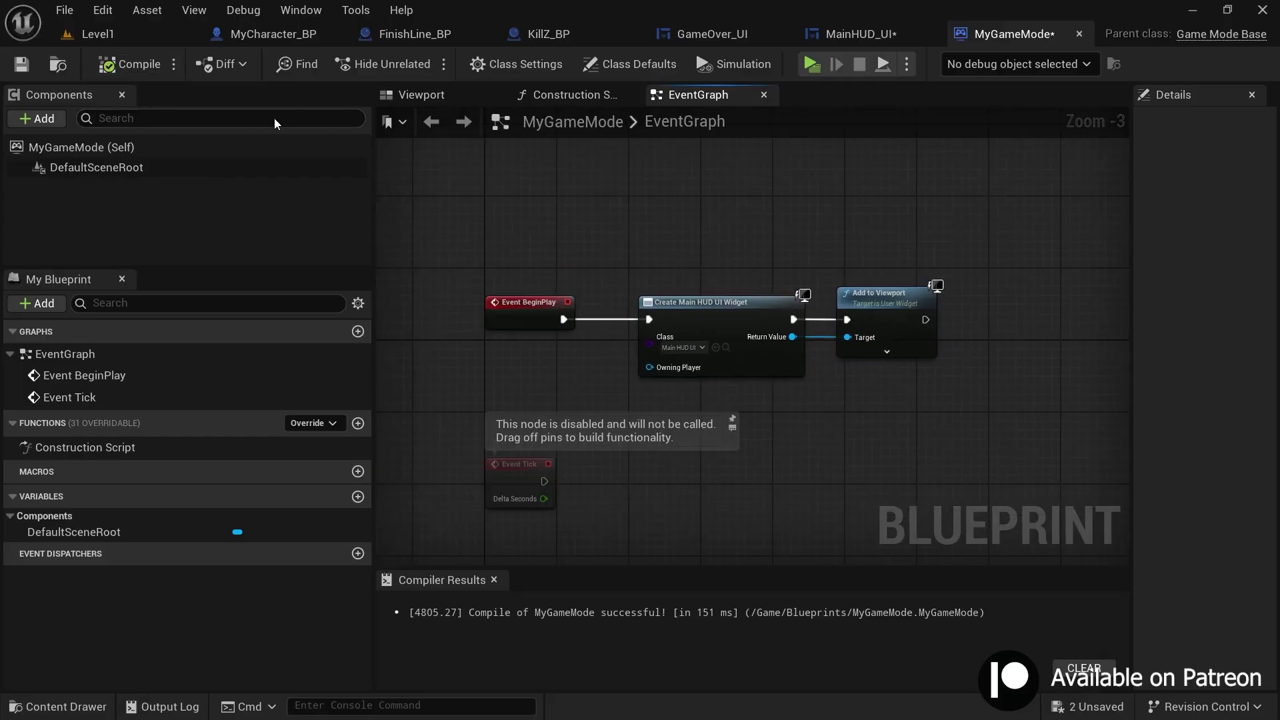
{"action": "scroll", "coordinate": [809, 396], "scroll_direction": "up", "scroll_amount": 2}
{"action": "left_click", "coordinate": [132, 33]}
{"action": "key", "text": "alt+p"}
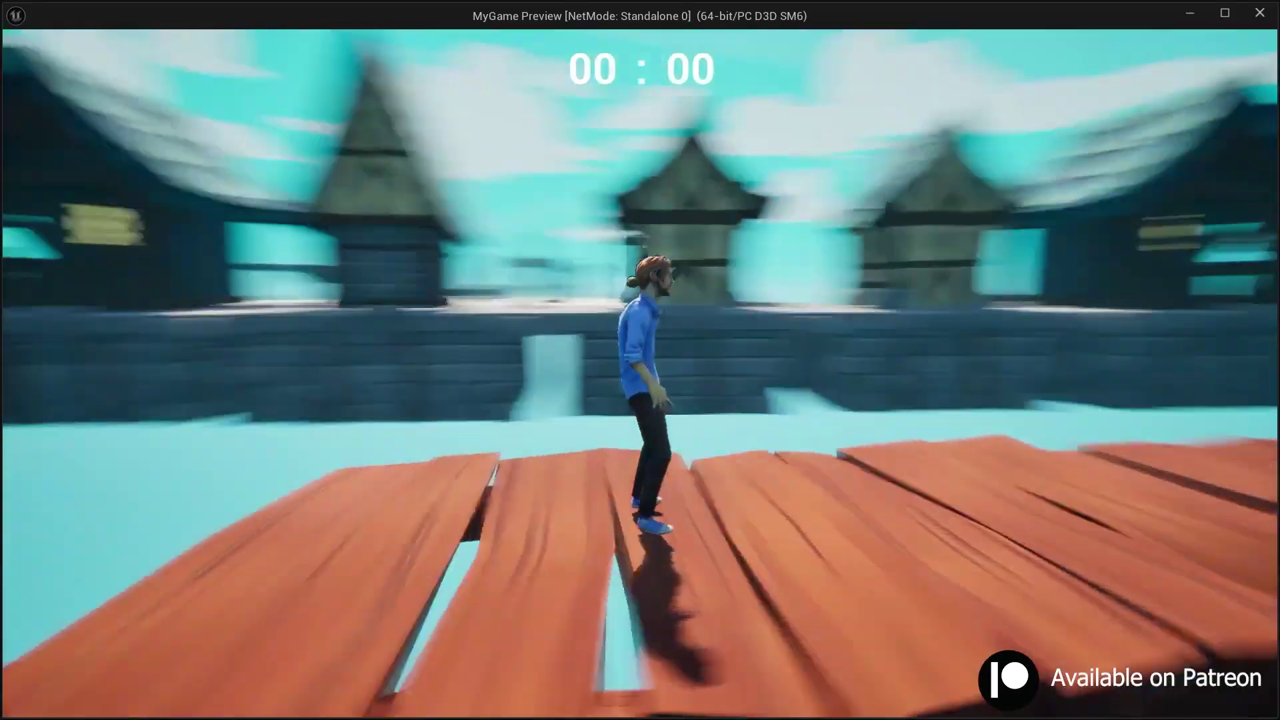
{"action": "key", "text": "w"}
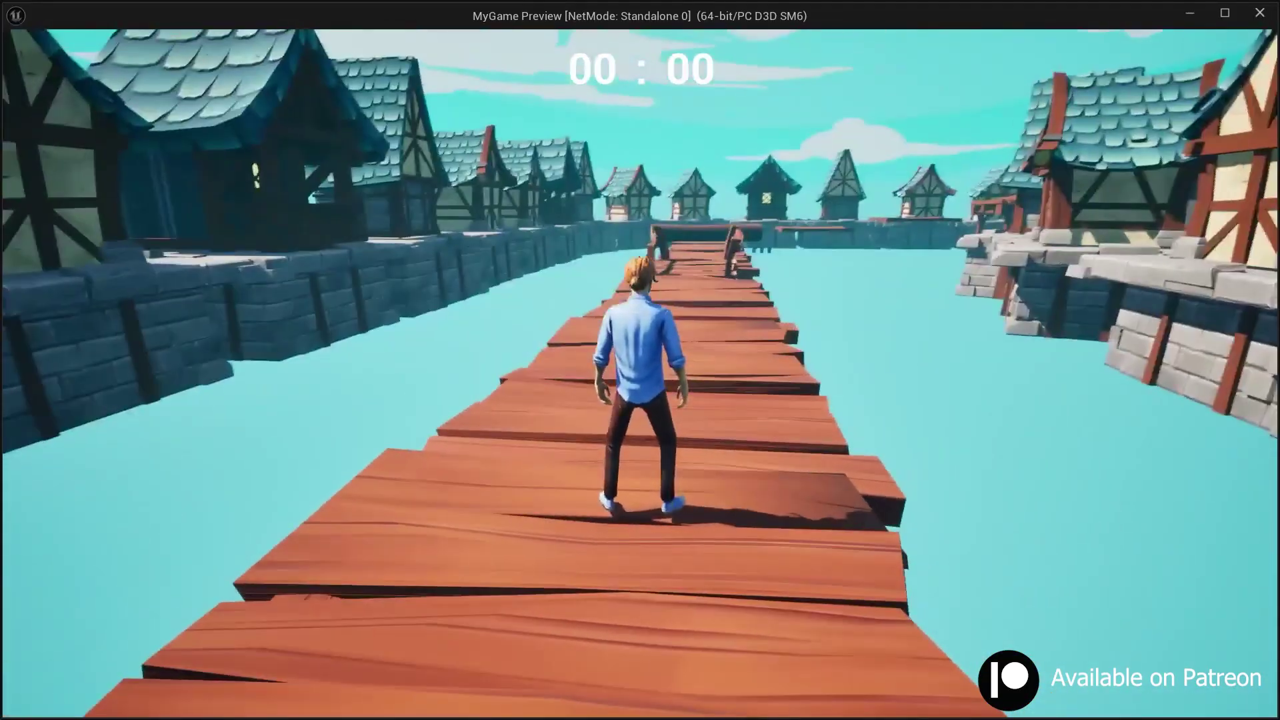
{"action": "key", "text": "Escape"}
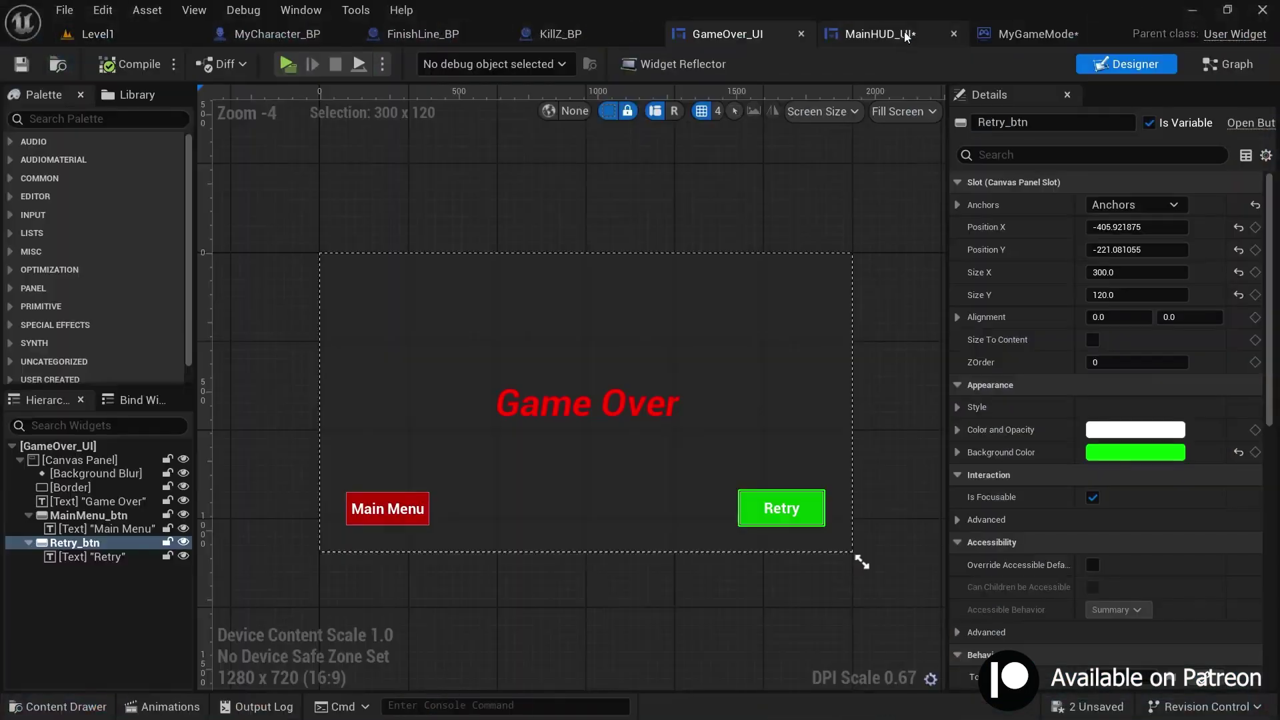
Open MainHUD_UI's event graph and examine the Start Count Down custom event
{"action": "left_click", "coordinate": [907, 37]}
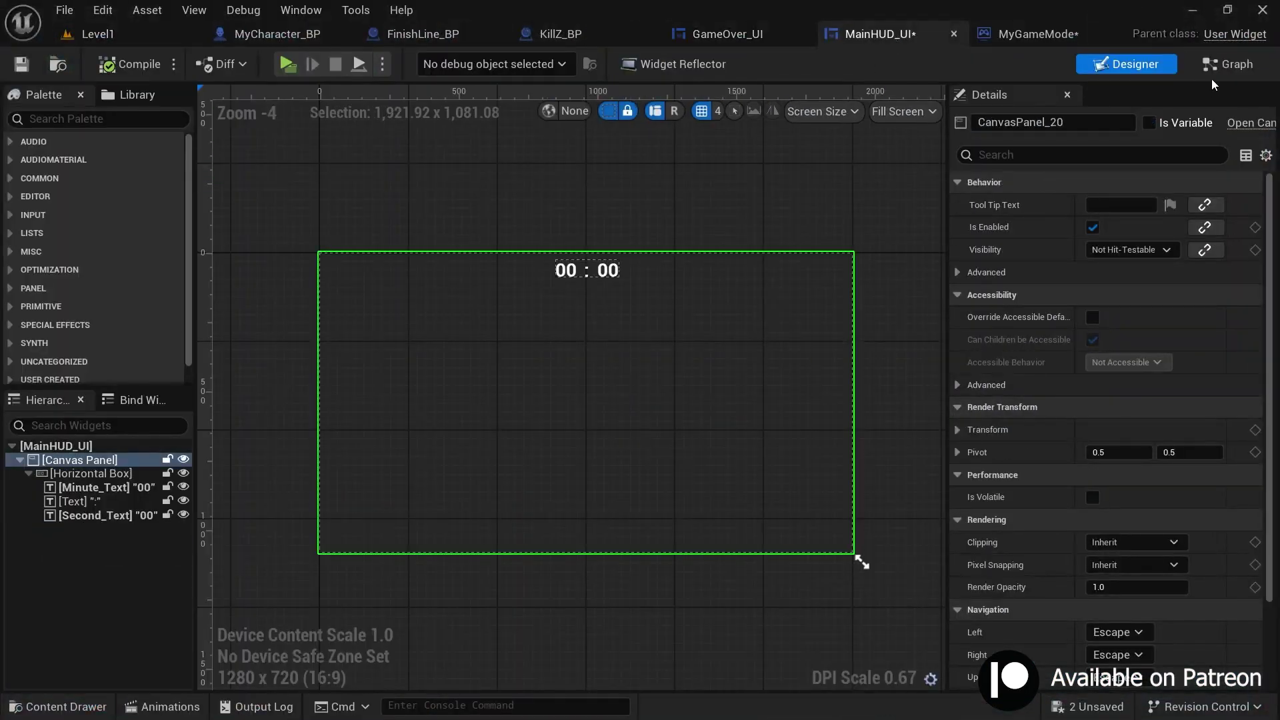
{"action": "left_click", "coordinate": [1229, 64]}
{"action": "scroll", "coordinate": [651, 526], "scroll_direction": "up", "scroll_amount": 2}
{"action": "scroll", "coordinate": [468, 313], "scroll_direction": "up", "scroll_amount": 2}
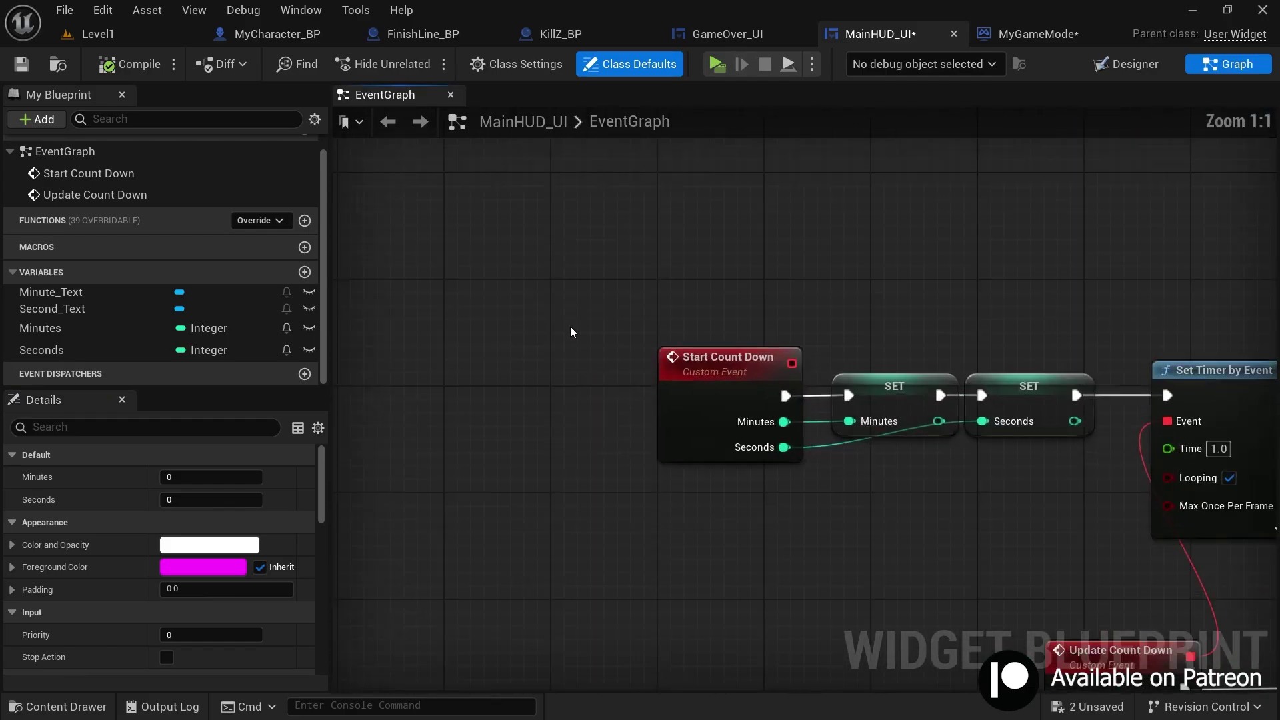
{"action": "left_click", "coordinate": [694, 357]}
{"action": "scroll", "coordinate": [887, 548], "scroll_direction": "down", "scroll_amount": 2}
{"action": "right_click_drag", "start_coordinate": [887, 547], "coordinate": [809, 527]}
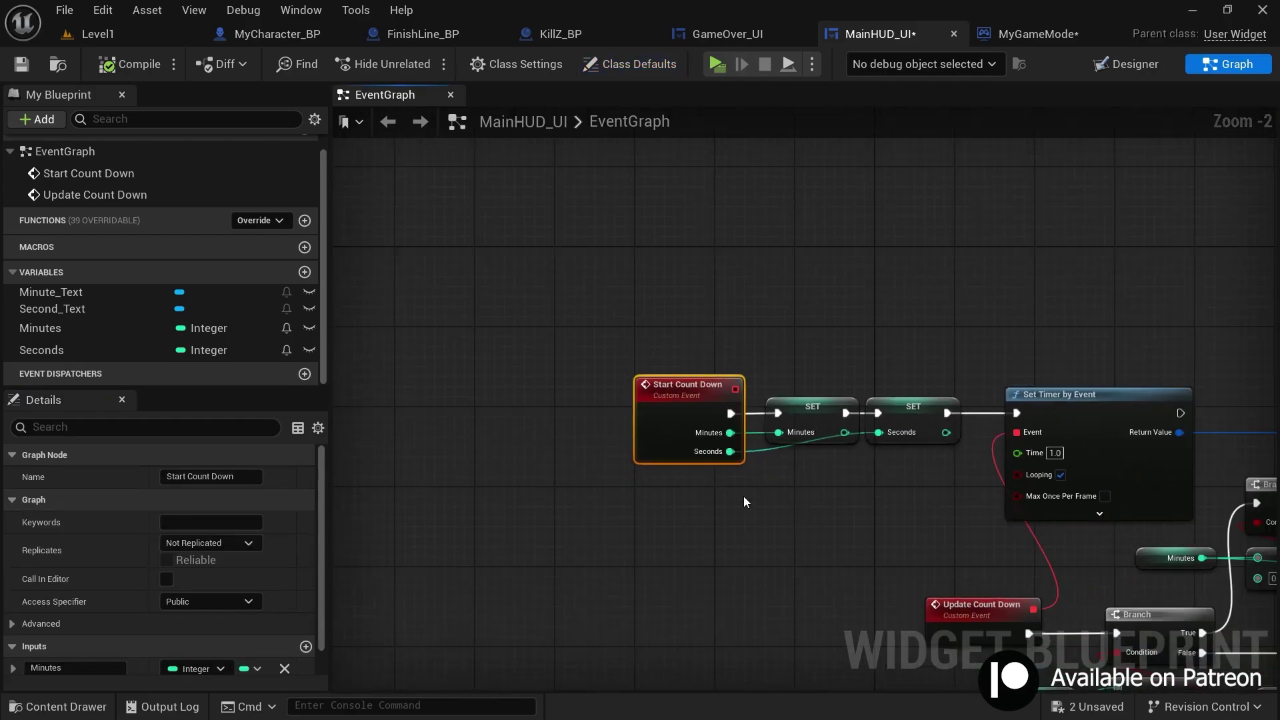
{"action": "right_click", "coordinate": [683, 275]}
{"action": "type", "text": "start co"}
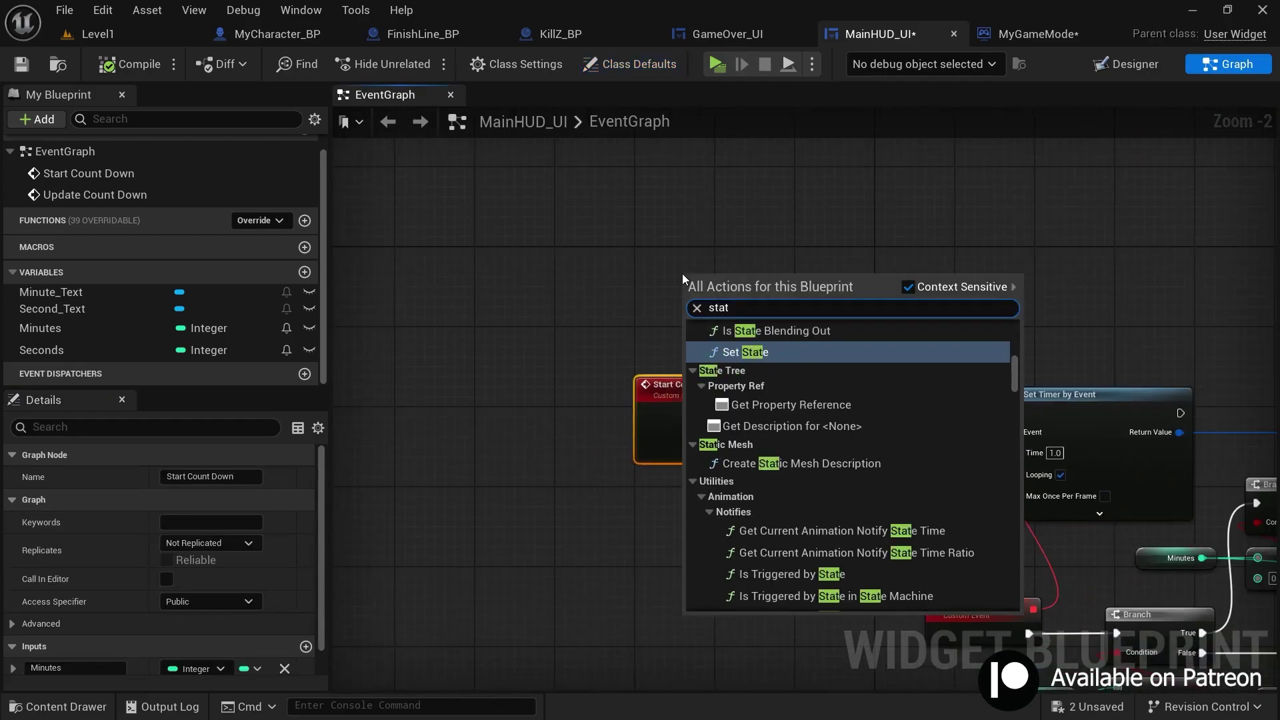
{"action": "type", "text": "un"}
{"action": "key", "text": "Return"}
{"action": "scroll", "coordinate": [682, 274], "scroll_direction": "up", "scroll_amount": 2}
{"action": "left_click_drag", "start_coordinate": [785, 302], "coordinate": [771, 248]}
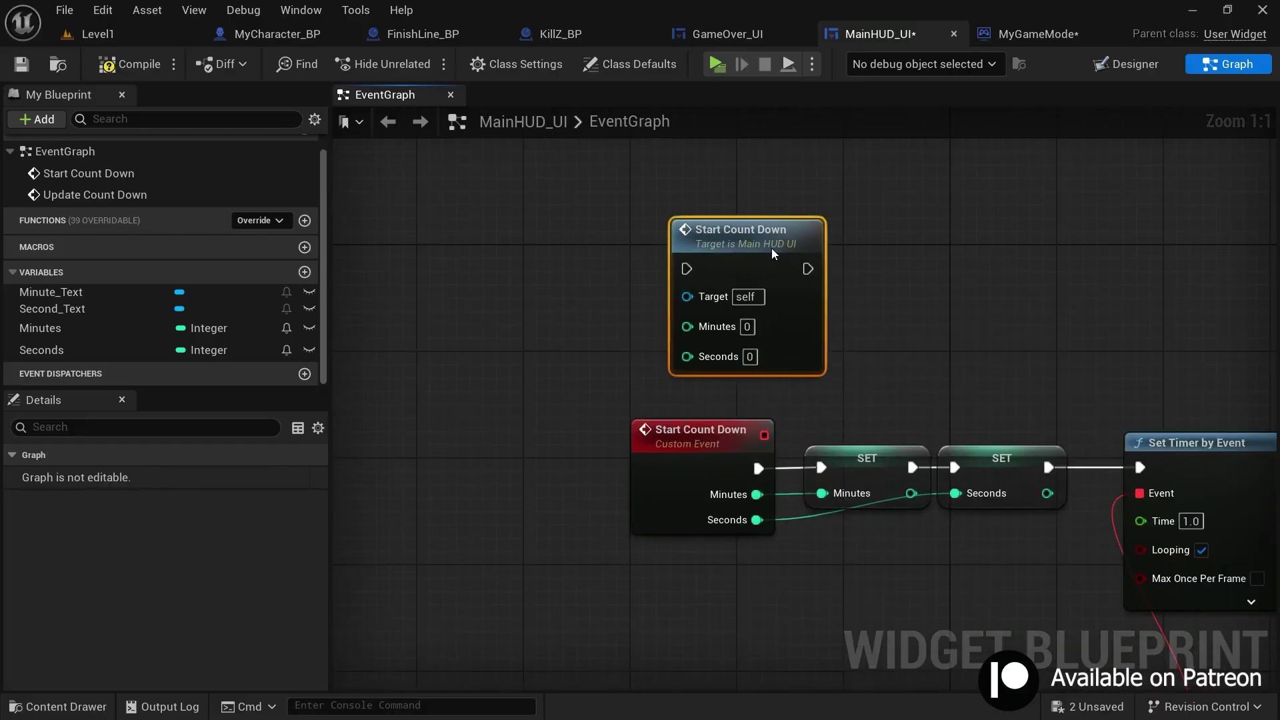
{"action": "key", "text": "Delete"}
{"action": "scroll", "coordinate": [868, 342], "scroll_direction": "down", "scroll_amount": 3}
{"action": "right_click_drag", "start_coordinate": [869, 342], "coordinate": [707, 269]}
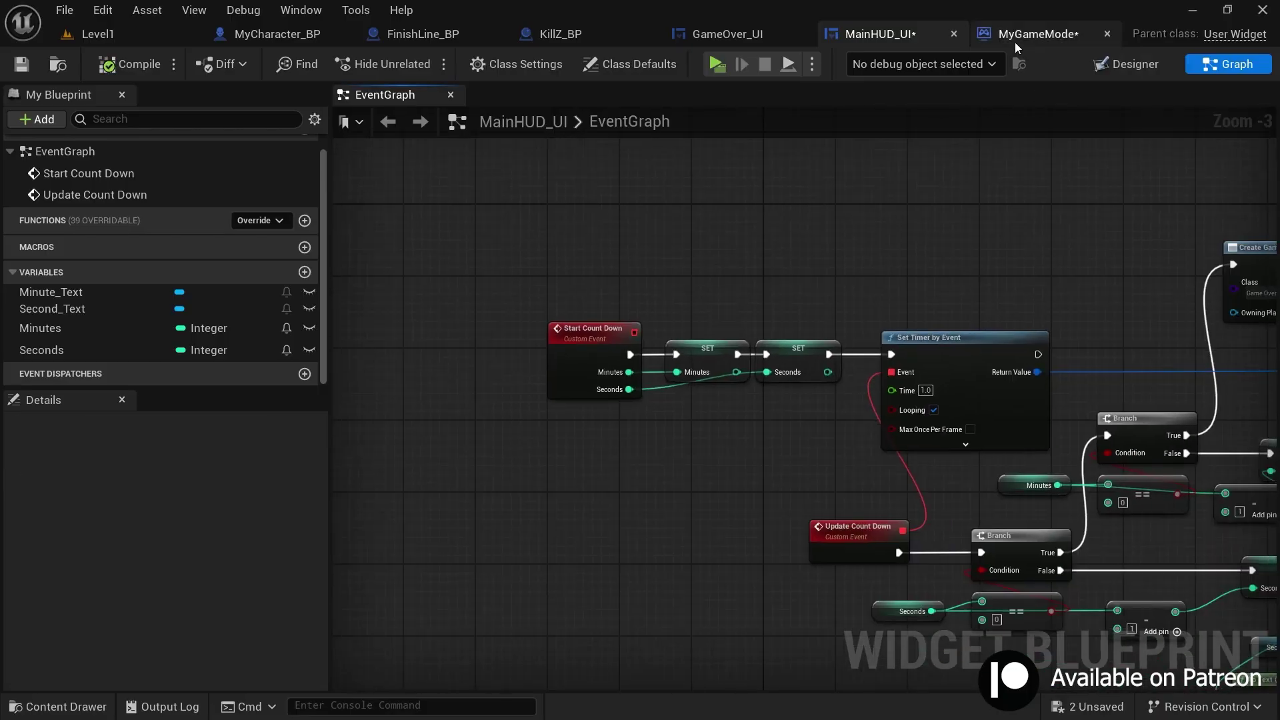
Try calling Start Count Down on the created Main HUD UI widget in MyGameMode's event graph
{"action": "left_click", "coordinate": [1021, 36]}
{"action": "right_click_drag", "start_coordinate": [787, 404], "coordinate": [785, 406]}
{"action": "scroll", "coordinate": [785, 407], "scroll_direction": "down", "scroll_amount": 1}
{"action": "right_click", "coordinate": [784, 406]}
{"action": "right_click_drag", "start_coordinate": [785, 358], "coordinate": [717, 346]}
{"action": "scroll", "coordinate": [718, 346], "scroll_direction": "up", "scroll_amount": 2}
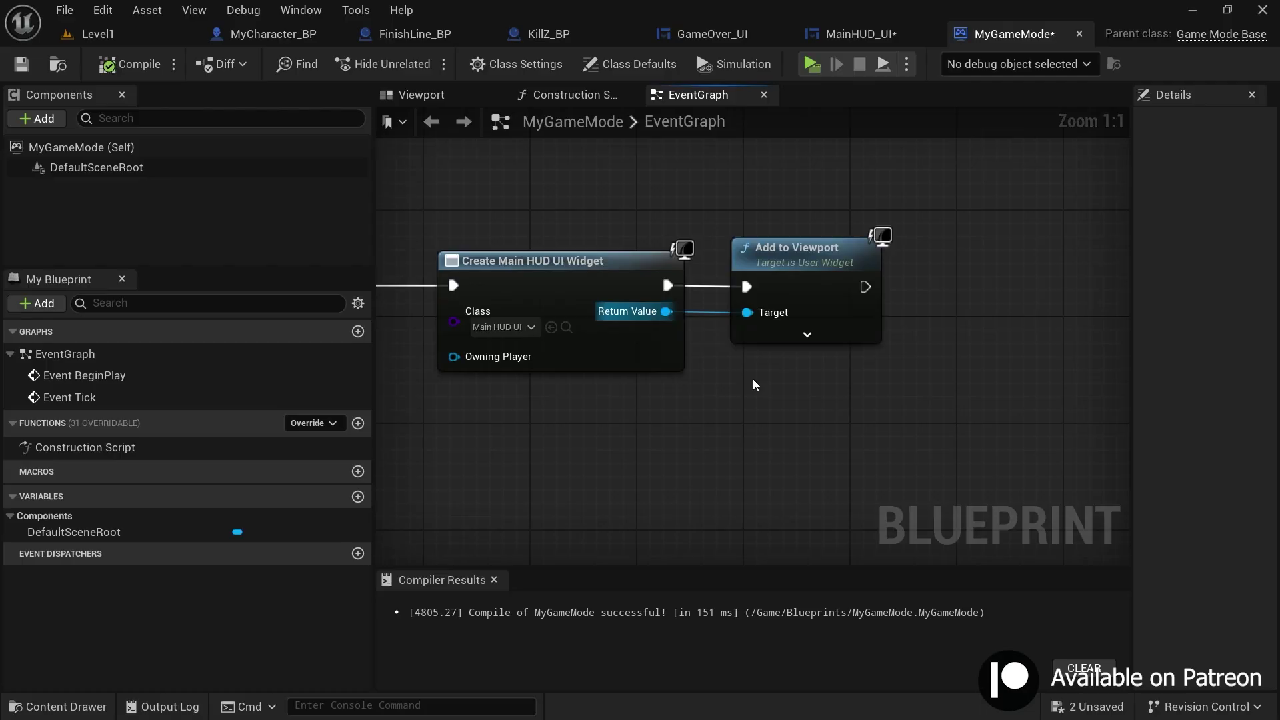
{"action": "left_click_drag", "start_coordinate": [666, 312], "coordinate": [785, 395]}
{"action": "type", "text": "start"}
{"action": "key", "text": "Return"}
{"action": "left_click_drag", "start_coordinate": [875, 406], "coordinate": [1049, 249]}
{"action": "right_click_drag", "start_coordinate": [1025, 396], "coordinate": [963, 400]}
{"action": "scroll", "coordinate": [877, 349], "scroll_direction": "down", "scroll_amount": 2}
{"action": "right_click_drag", "start_coordinate": [859, 421], "coordinate": [727, 418]}
{"action": "left_click_drag", "start_coordinate": [845, 210], "coordinate": [875, 248]}
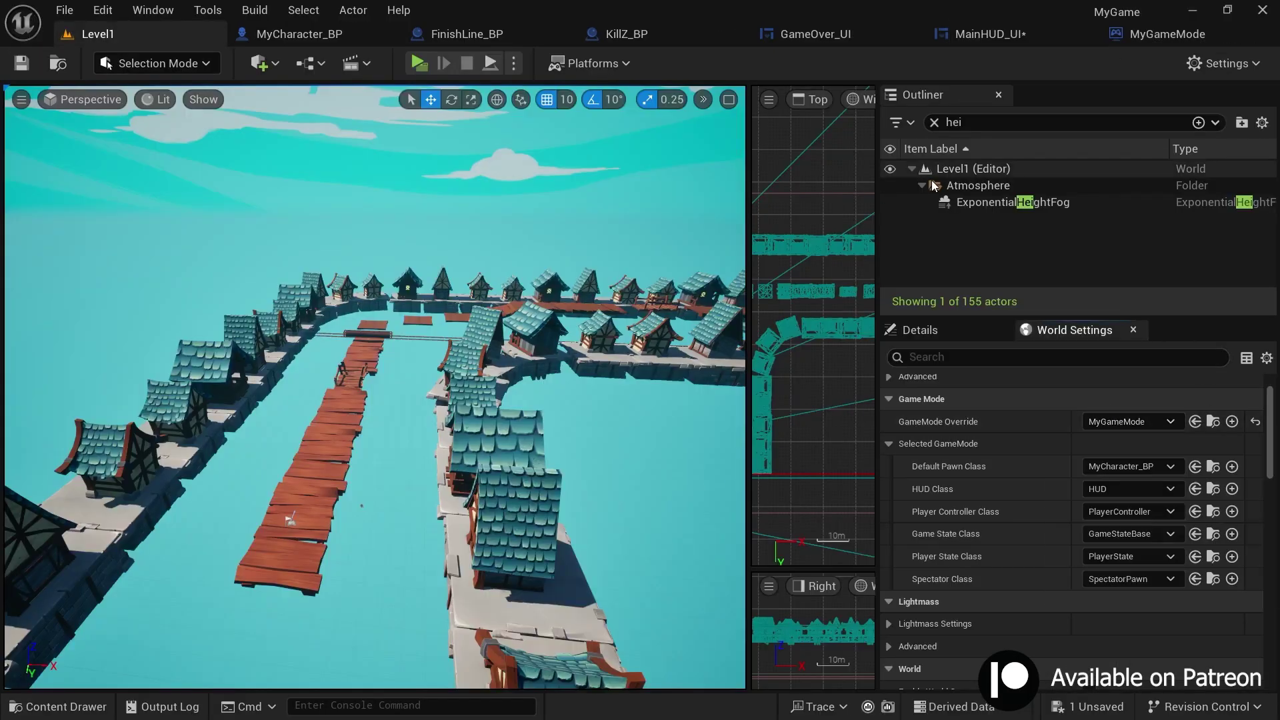
{"action": "left_click", "coordinate": [955, 169]}
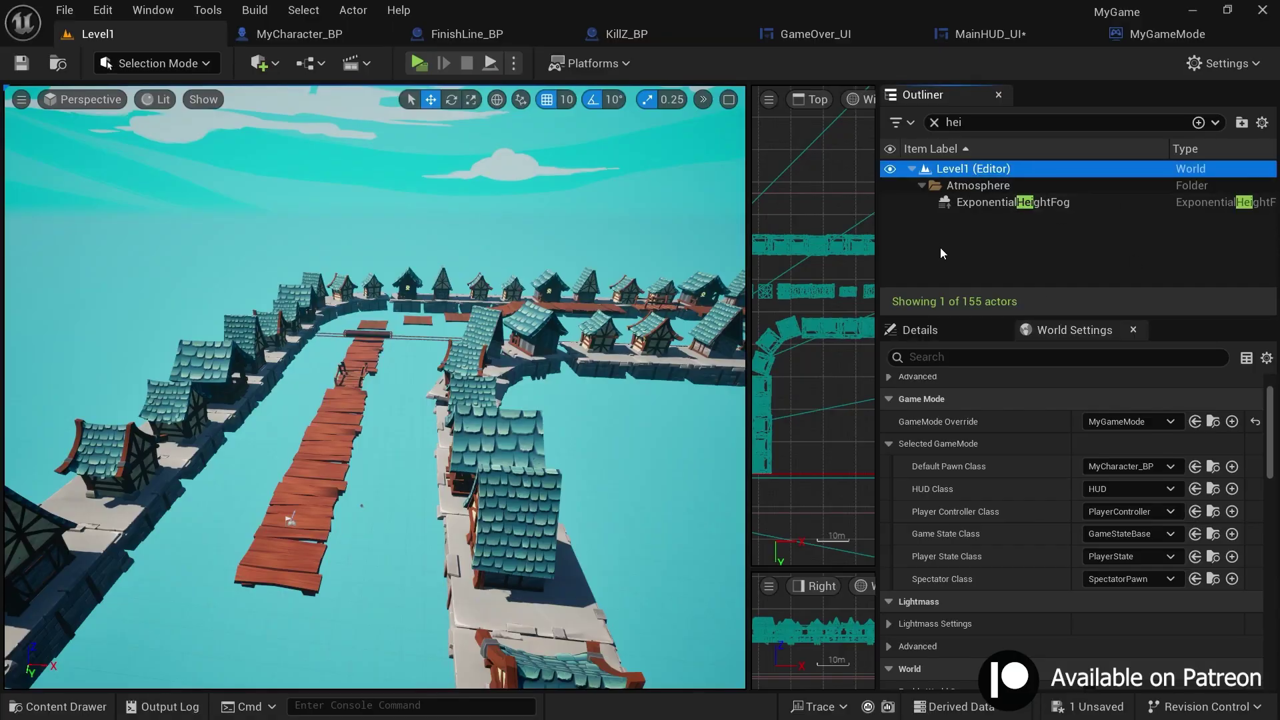
{"action": "left_click", "coordinate": [1127, 421]}
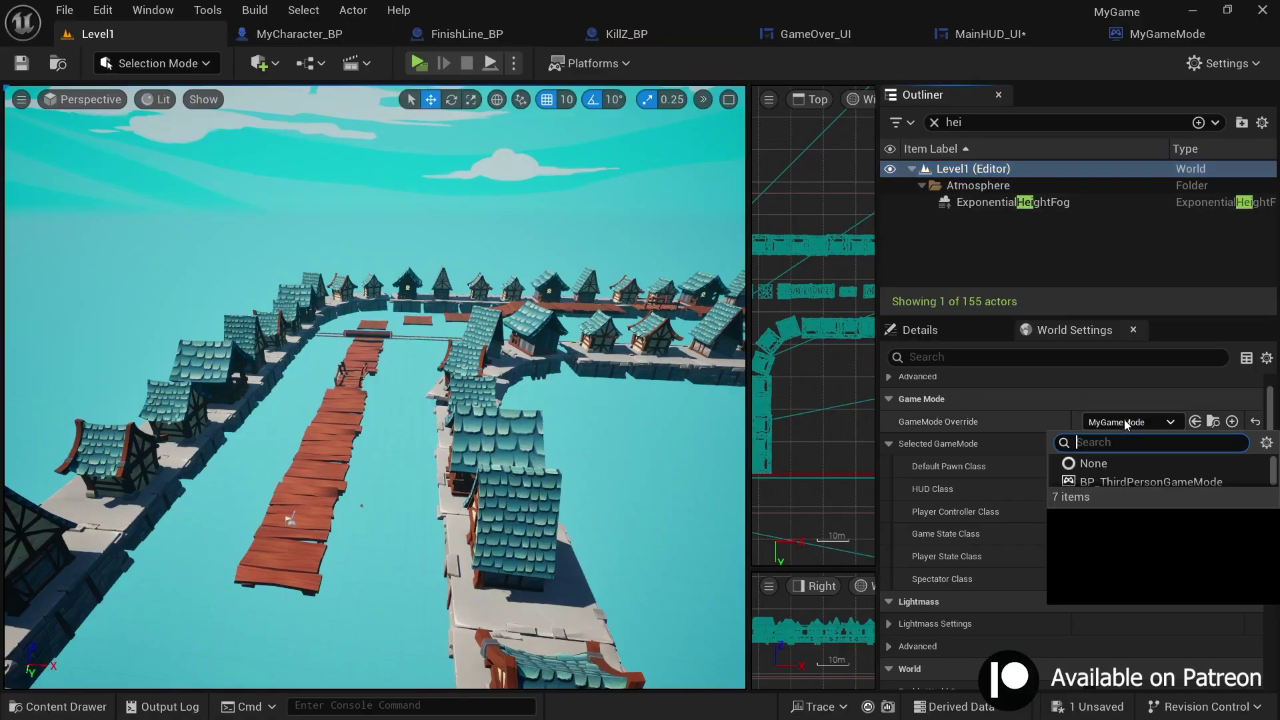
{"action": "left_click", "coordinate": [1084, 425]}
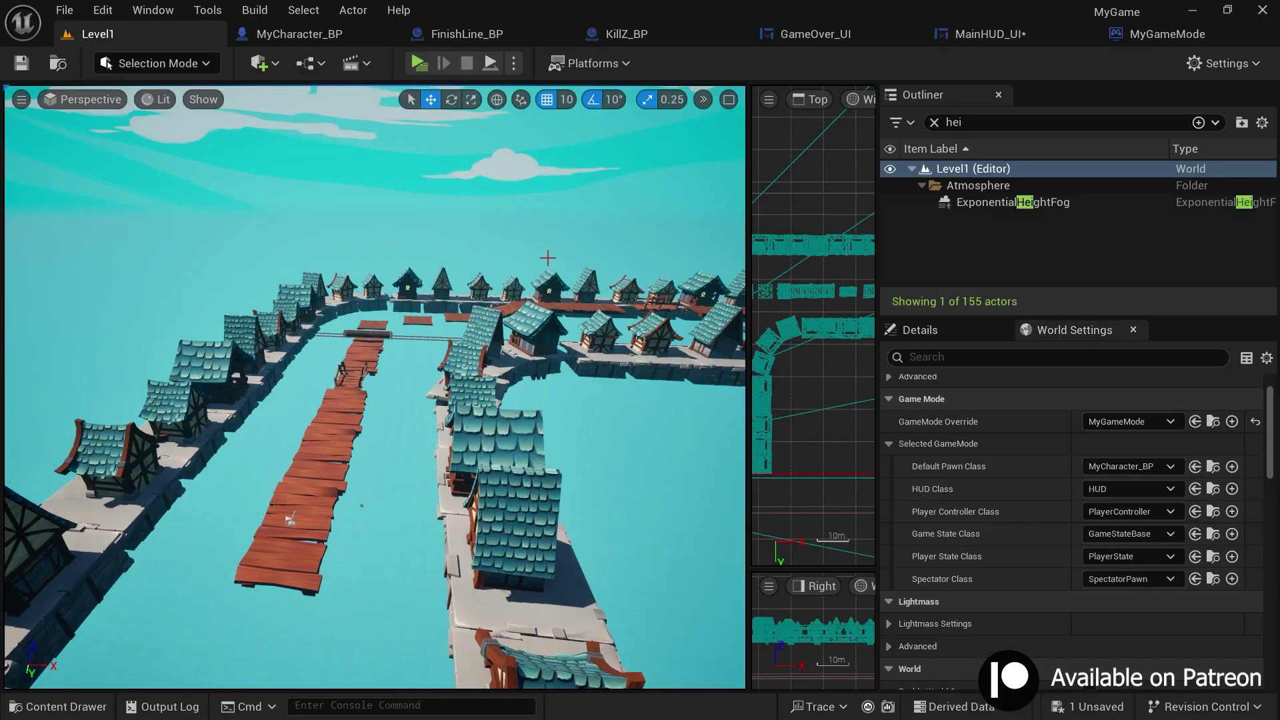
Open the Level Blueprint of Level1
{"action": "right_click_drag", "start_coordinate": [479, 205], "coordinate": [453, 221]}
{"action": "left_click", "coordinate": [304, 62]}
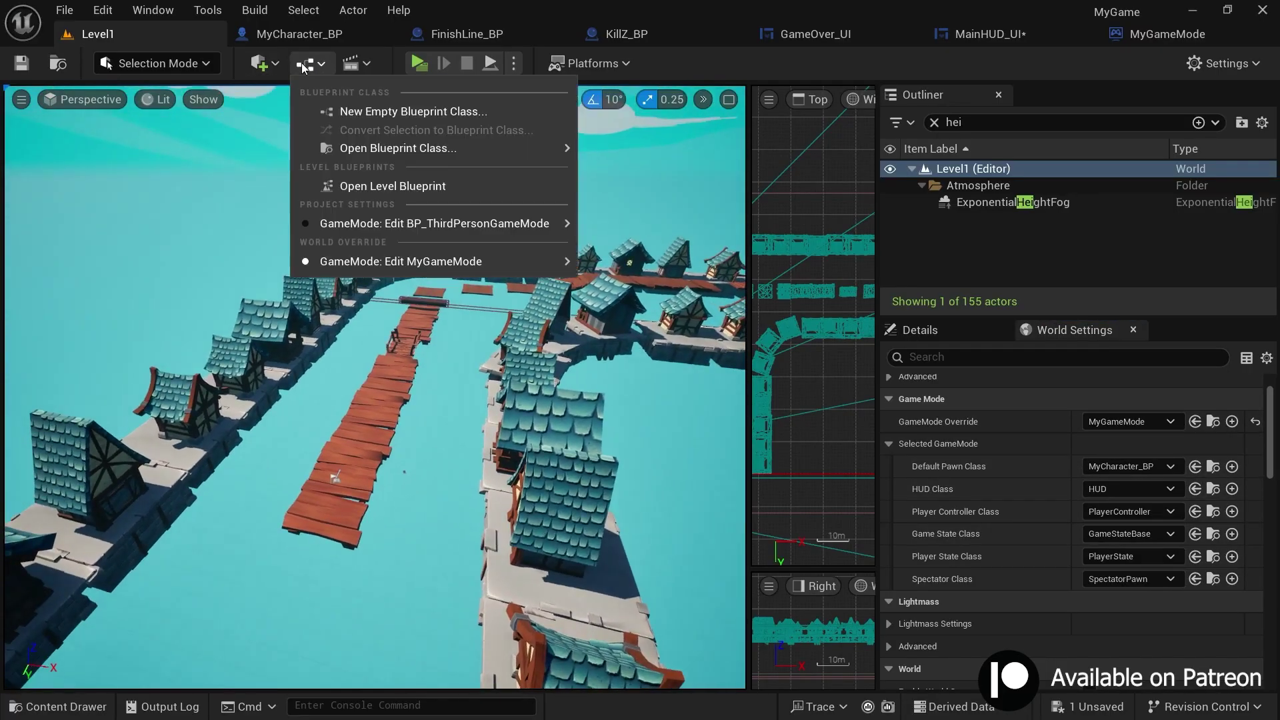
{"action": "left_click", "coordinate": [304, 63]}
{"action": "left_click", "coordinate": [310, 67]}
{"action": "left_click", "coordinate": [366, 184]}
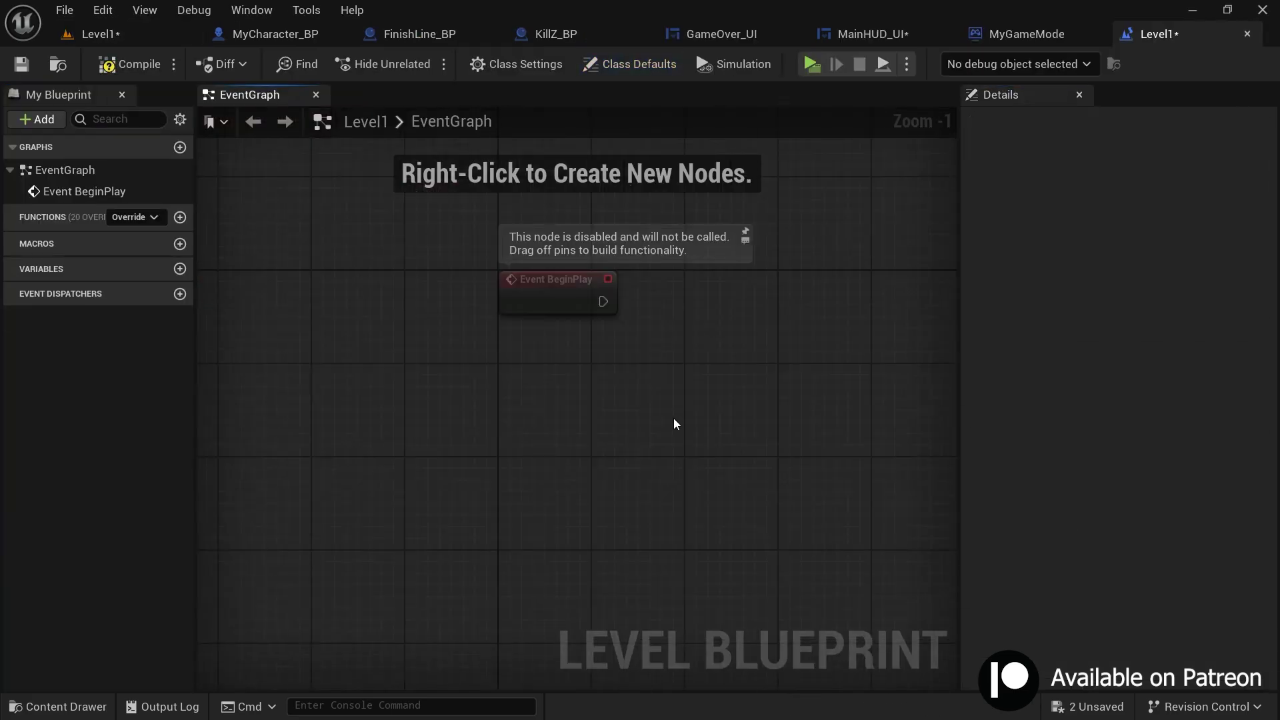
{"action": "left_click_drag", "start_coordinate": [520, 297], "coordinate": [631, 303]}
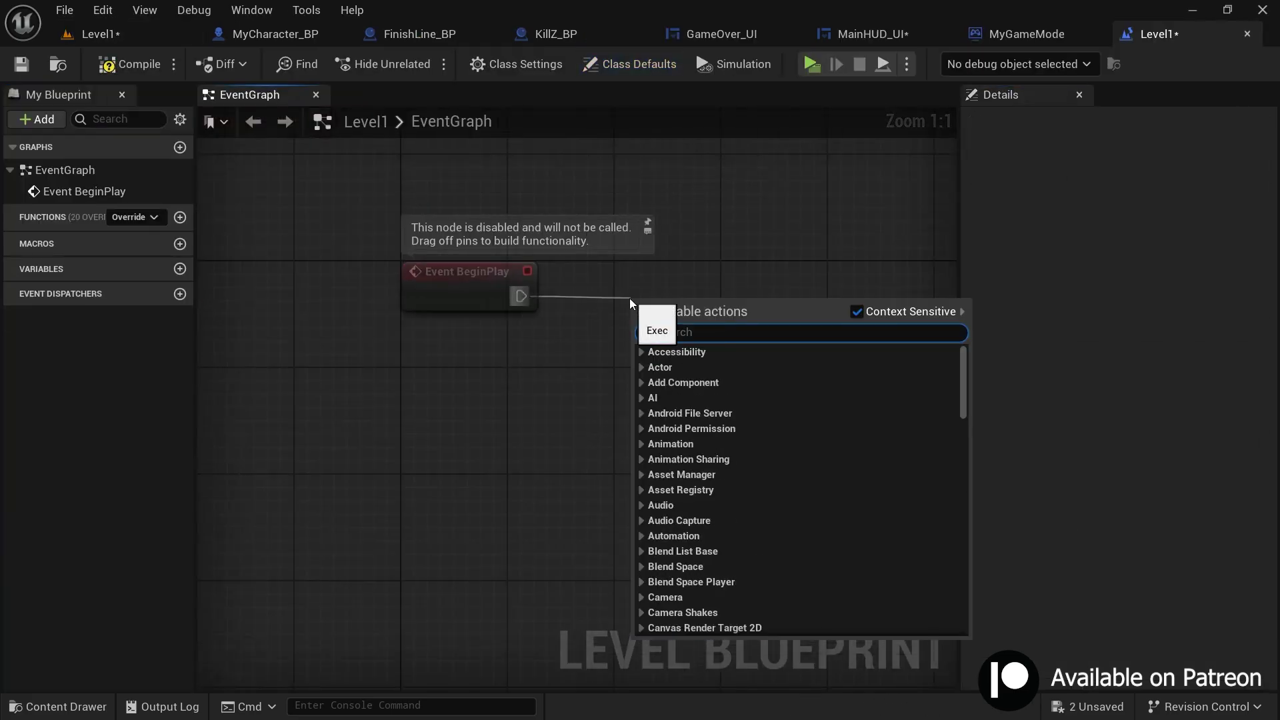
{"action": "left_click", "coordinate": [729, 287]}
In MyGameMode's event graph, disconnect Add to Viewport from the Create Main HUD UI Widget node and move it away to make room
{"action": "left_click", "coordinate": [1027, 34]}
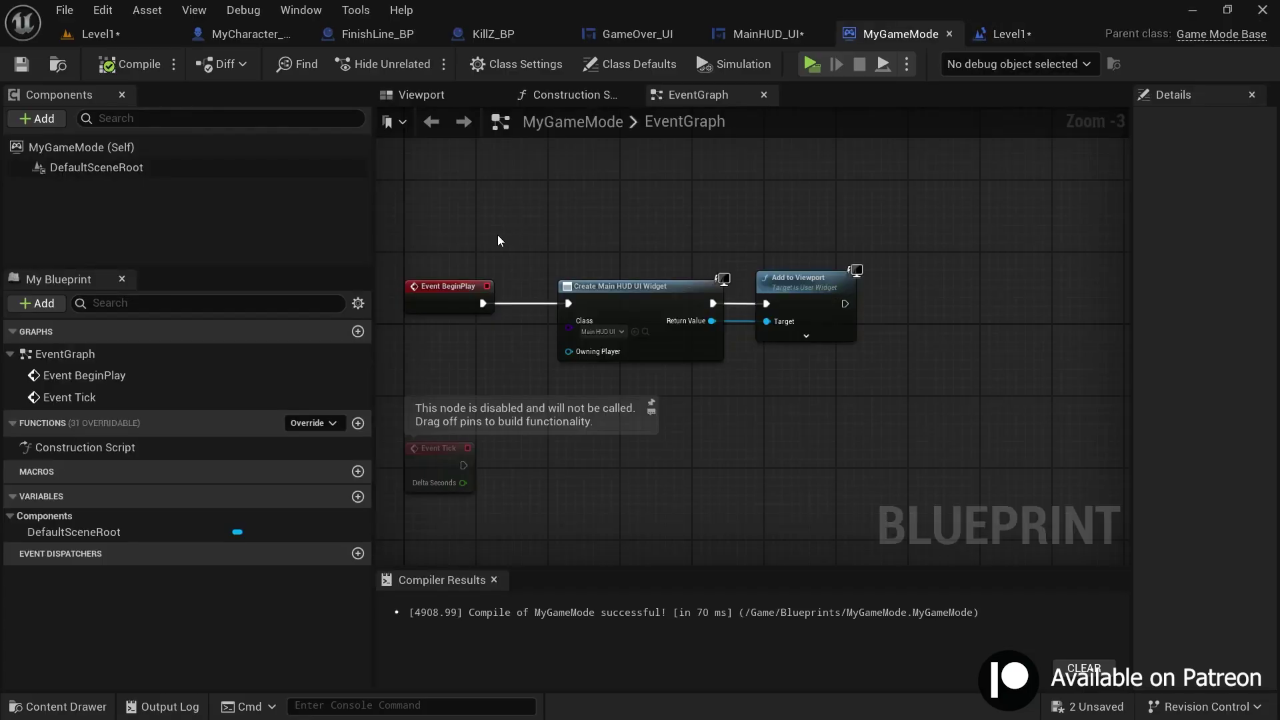
{"action": "scroll", "coordinate": [505, 242], "scroll_direction": "up", "scroll_amount": 1}
{"action": "left_click_drag", "start_coordinate": [594, 191], "coordinate": [881, 346]}
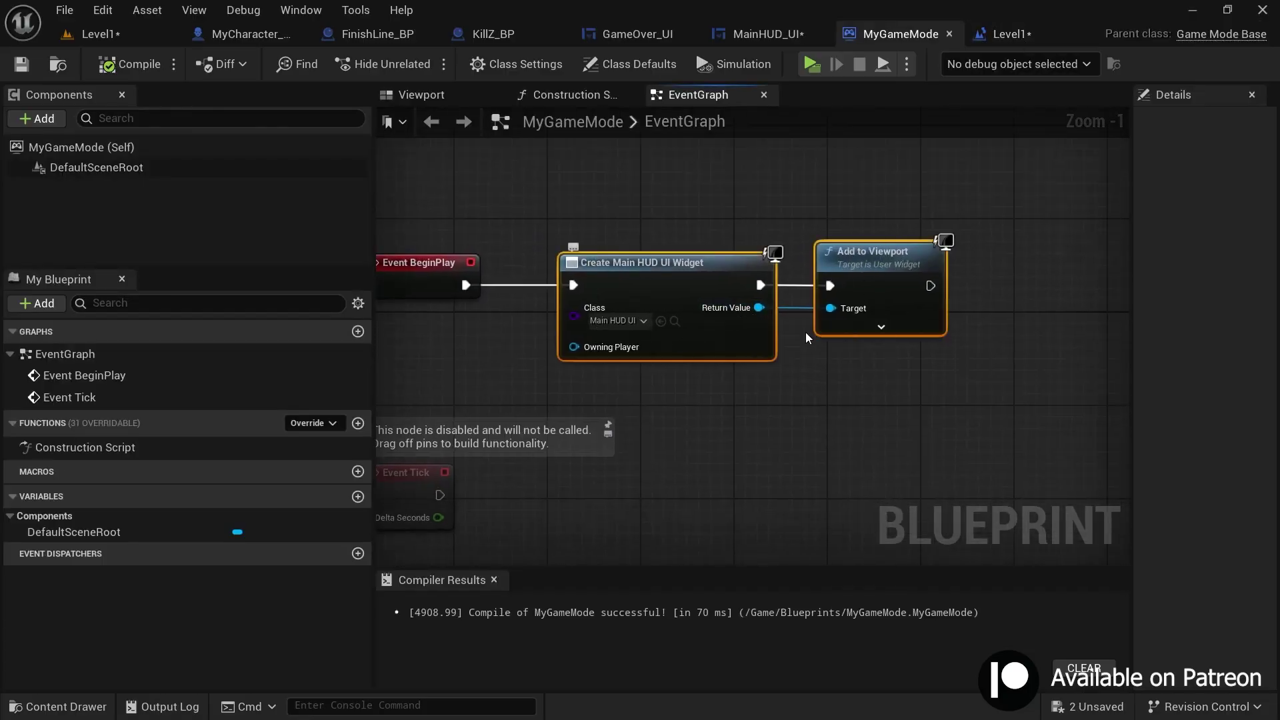
{"action": "right_click_drag", "start_coordinate": [952, 390], "coordinate": [825, 390]}
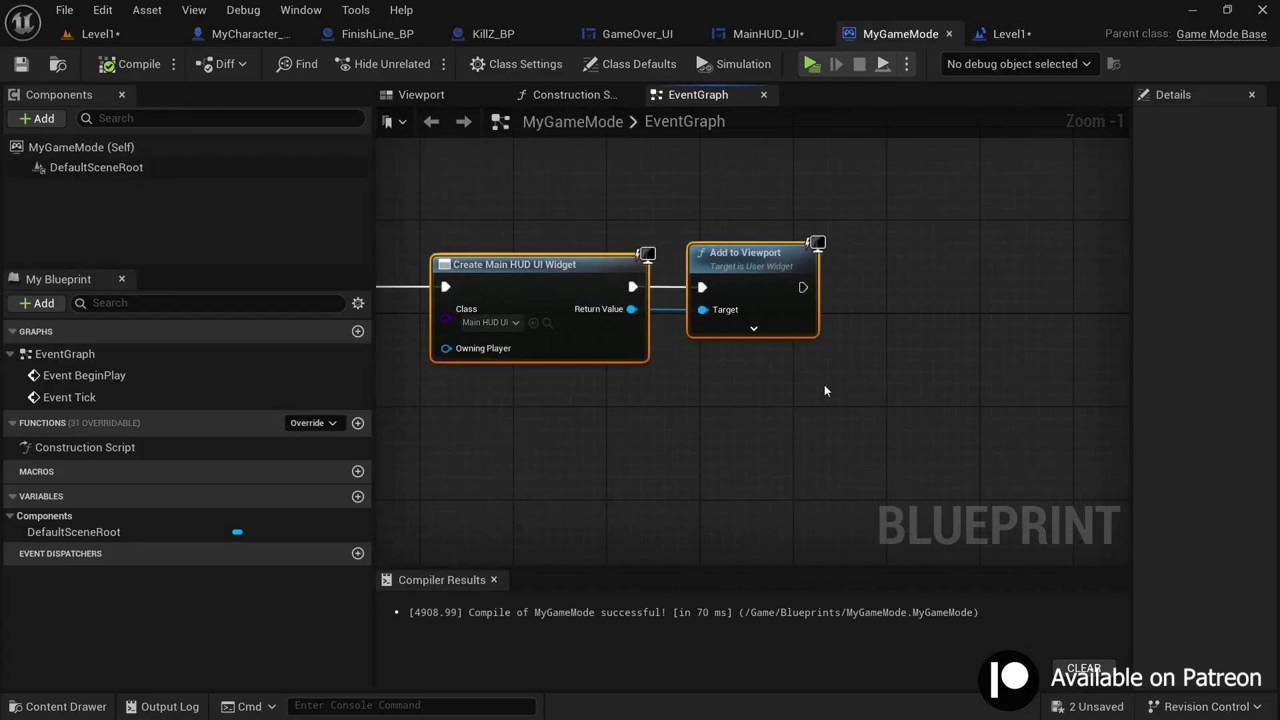
{"action": "left_click", "coordinate": [727, 311], "text": "alt"}
{"action": "left_click_drag", "start_coordinate": [760, 297], "coordinate": [925, 290]}
{"action": "left_click", "coordinate": [780, 399]}
Promote the created widget's Return Value to a variable named Main Hud UI and wire its SET node into Add to Viewport
{"action": "right_click", "coordinate": [631, 318]}
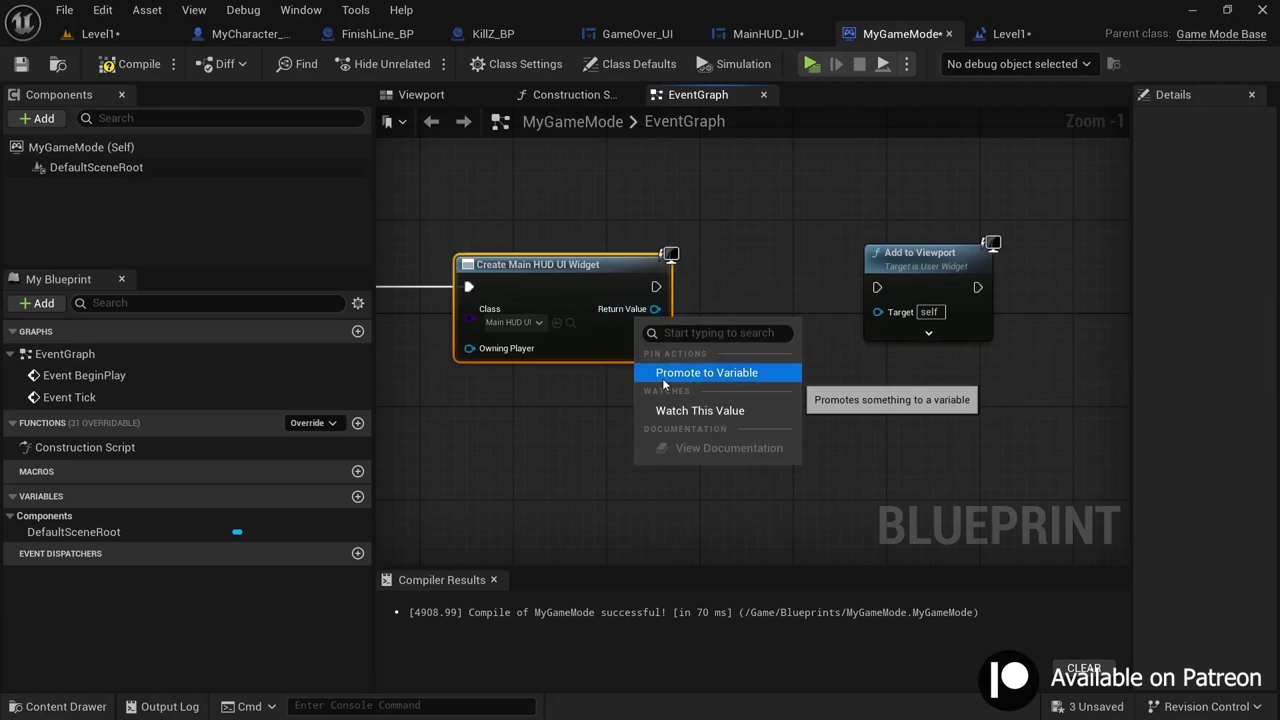
{"action": "left_click", "coordinate": [691, 370]}
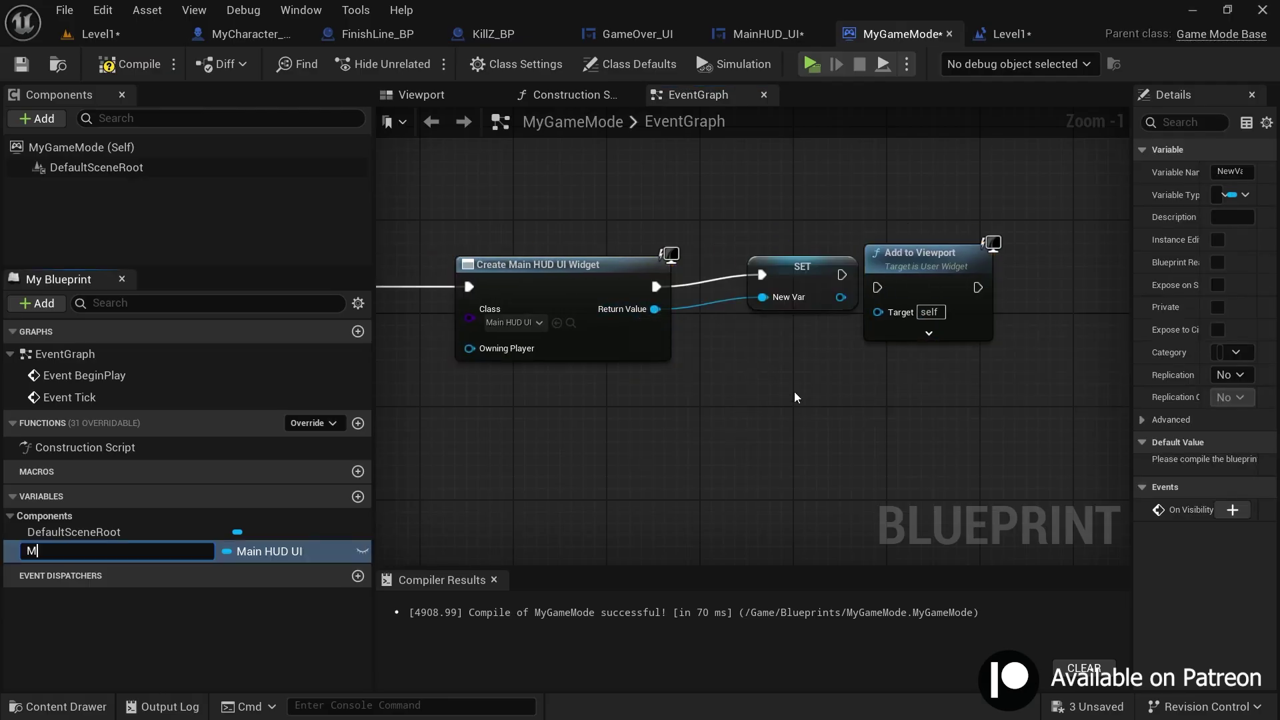
{"action": "type", "text": "Main Hud UI"}
{"action": "key", "text": "Return"}
{"action": "left_click", "coordinate": [800, 280]}
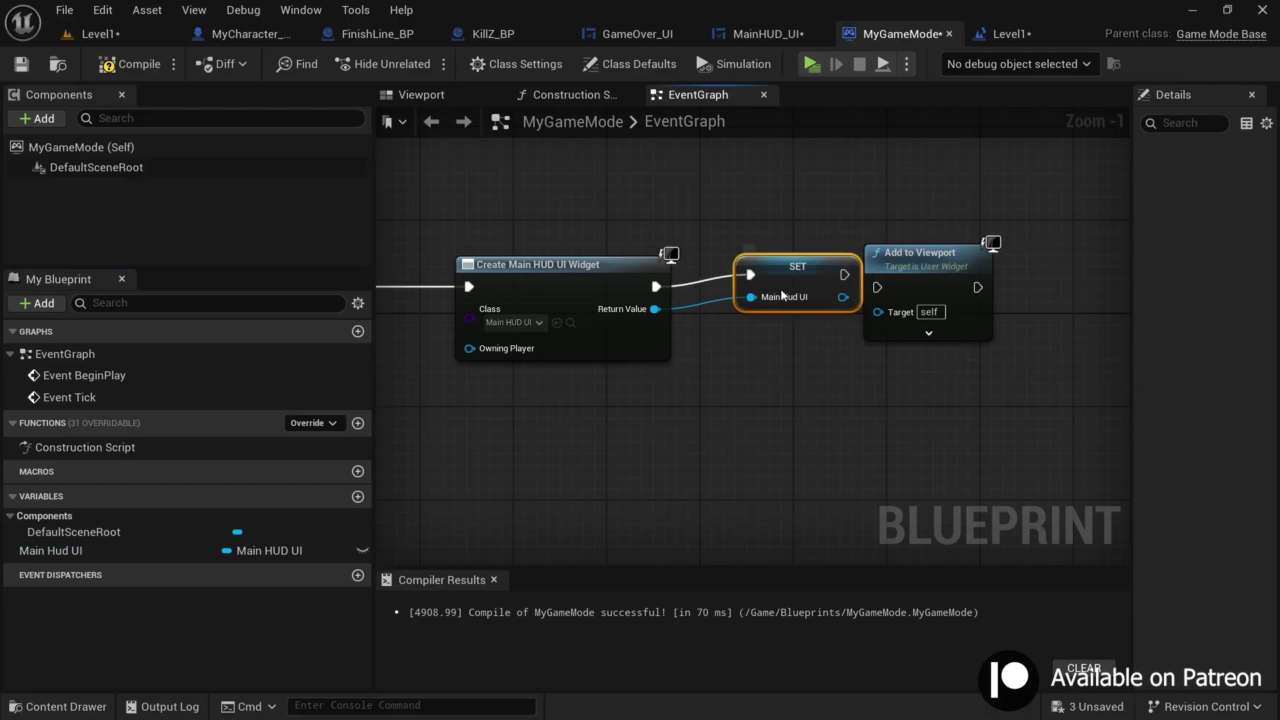
{"action": "scroll", "coordinate": [801, 280], "scroll_direction": "down", "scroll_amount": 2}
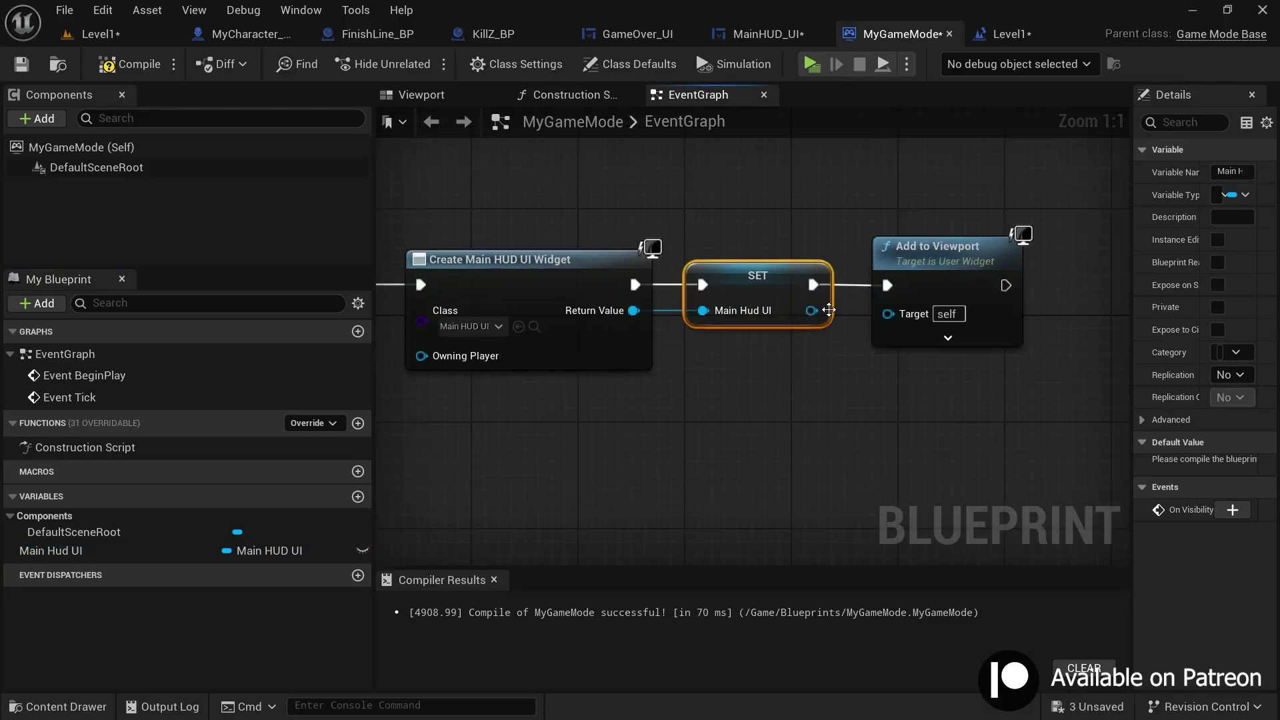
{"action": "left_click", "coordinate": [473, 174]}
Add a Get Game Mode node to the Level1 Level Blueprint below Event BeginPlay
{"action": "left_click", "coordinate": [1027, 33]}
{"action": "left_click_drag", "start_coordinate": [522, 296], "coordinate": [478, 368]}
{"action": "type", "text": "get game mode"}
{"action": "key", "text": "Return"}
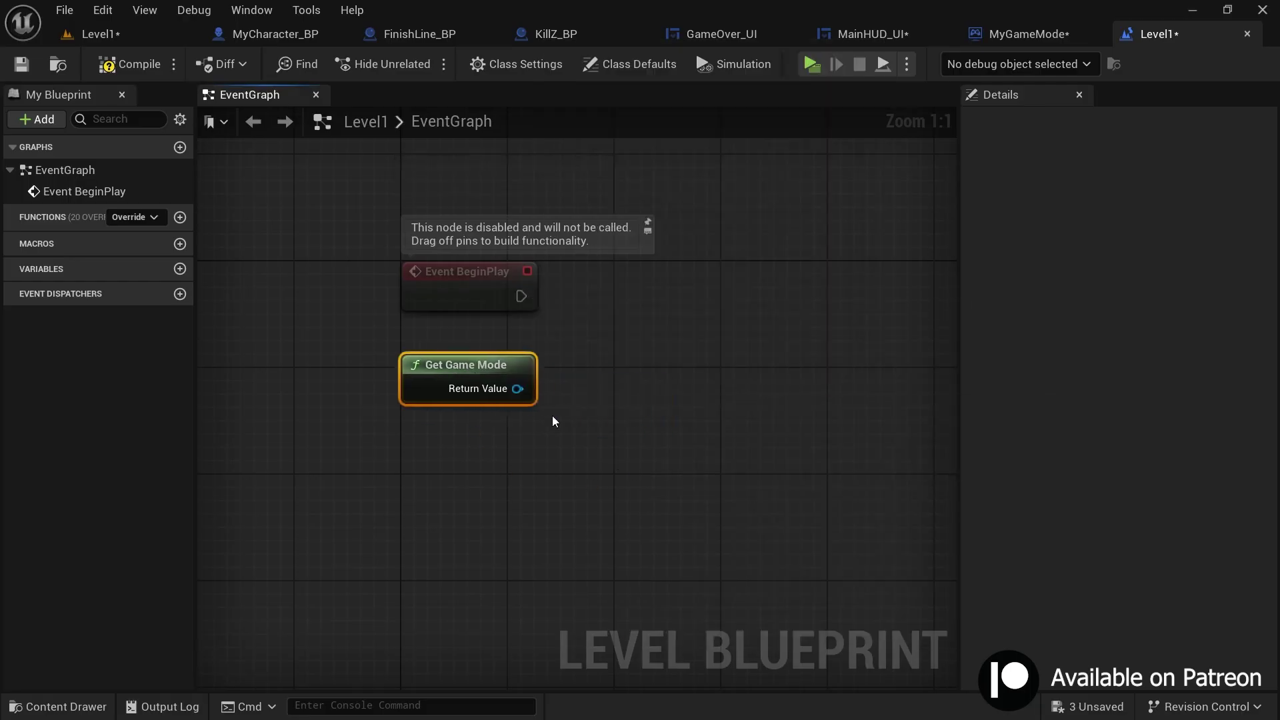
Cast the Get Game Mode return value to MyGameMode in the Level Blueprint and run the cast from Event BeginPlay
{"action": "left_click", "coordinate": [1020, 31]}
{"action": "scroll", "coordinate": [742, 362], "scroll_direction": "up", "scroll_amount": 2}
{"action": "left_click_drag", "start_coordinate": [743, 362], "coordinate": [795, 266]}
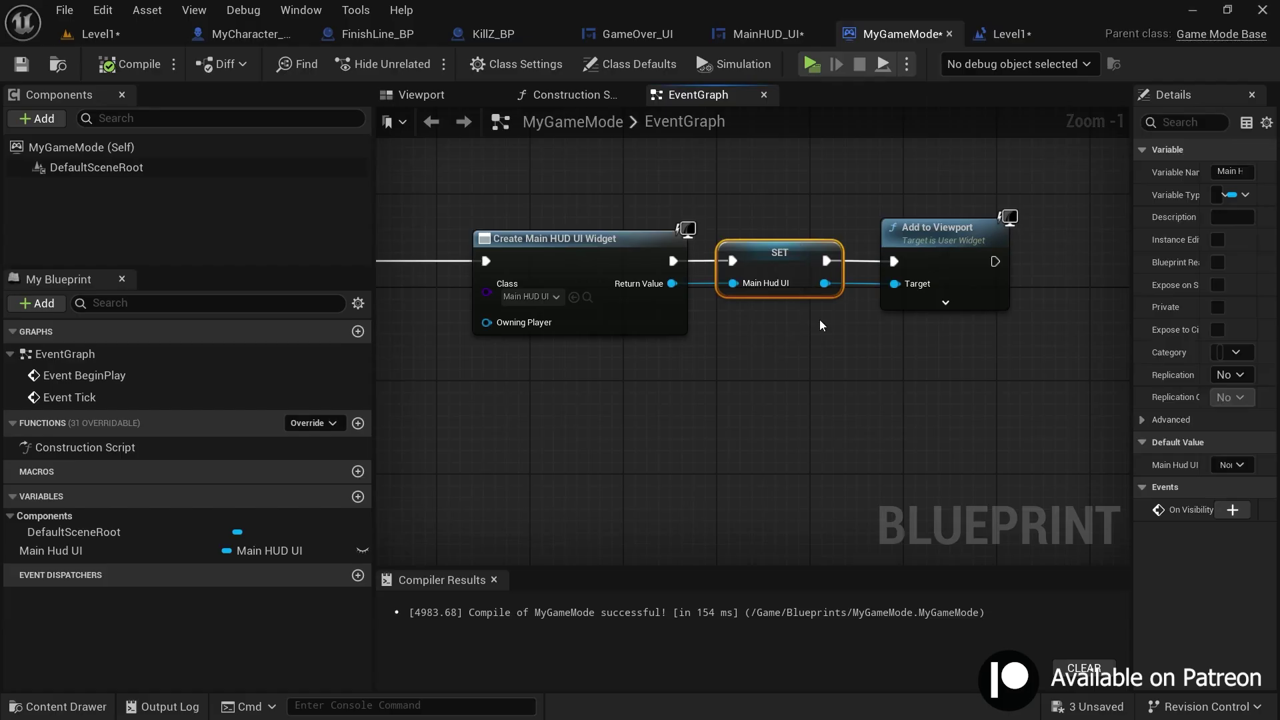
{"action": "left_click", "coordinate": [1007, 37]}
{"action": "left_click_drag", "start_coordinate": [516, 400], "coordinate": [589, 336]}
{"action": "type", "text": "cast to my"}
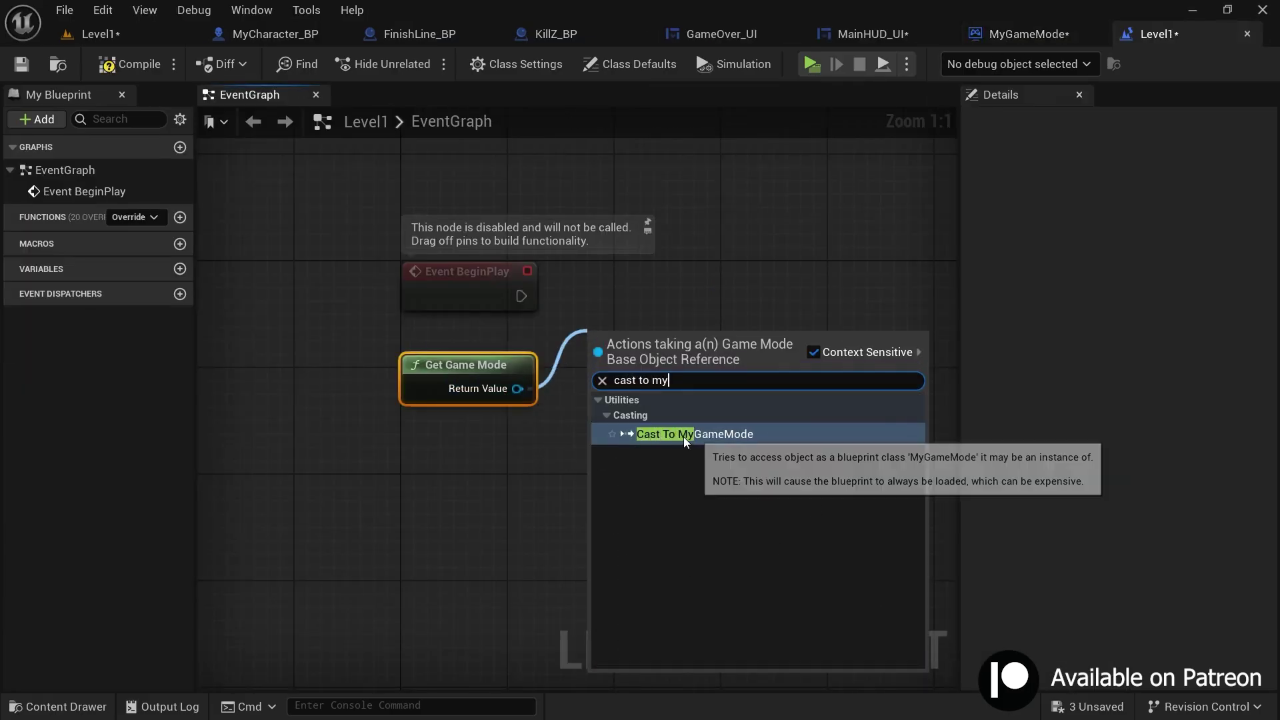
{"action": "left_click", "coordinate": [685, 436]}
{"action": "left_click_drag", "start_coordinate": [522, 296], "coordinate": [603, 292]}
{"action": "right_click_drag", "start_coordinate": [711, 411], "coordinate": [583, 411]}
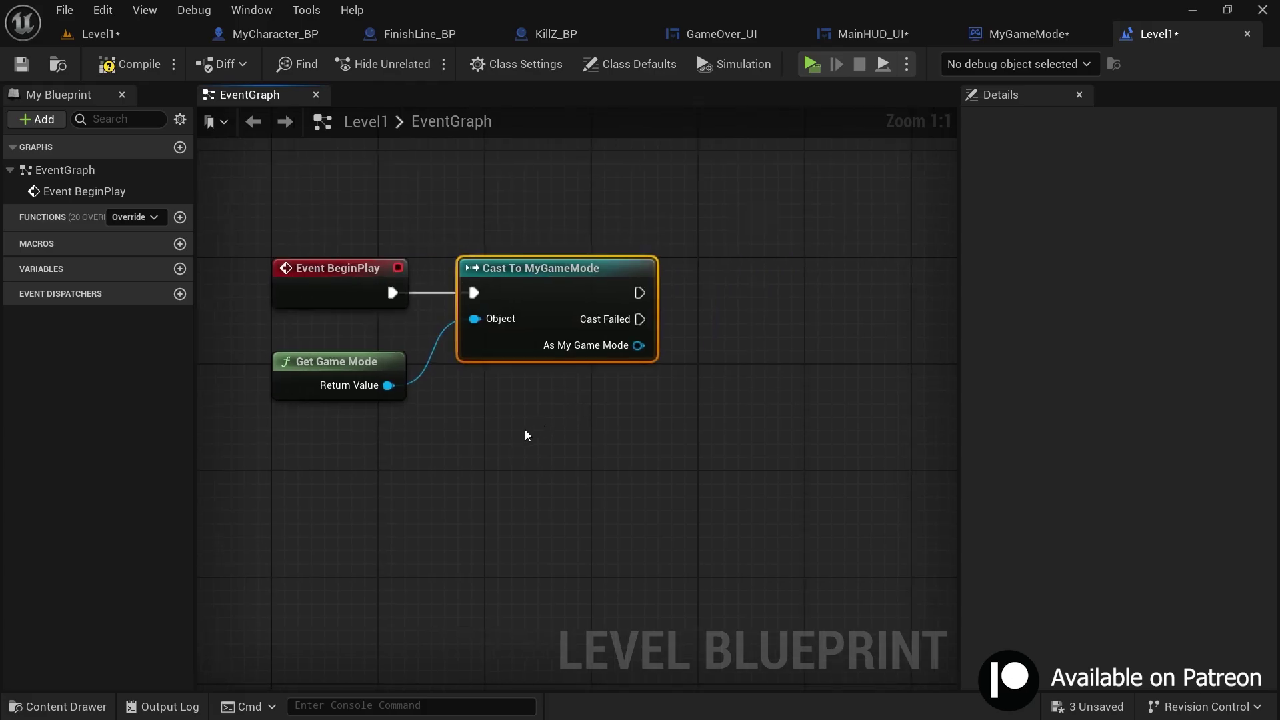
Get the Main Hud UI variable from the cast's As My Game Mode output
{"action": "left_click_drag", "start_coordinate": [630, 348], "coordinate": [720, 412]}
{"action": "left_click", "coordinate": [1014, 36]}
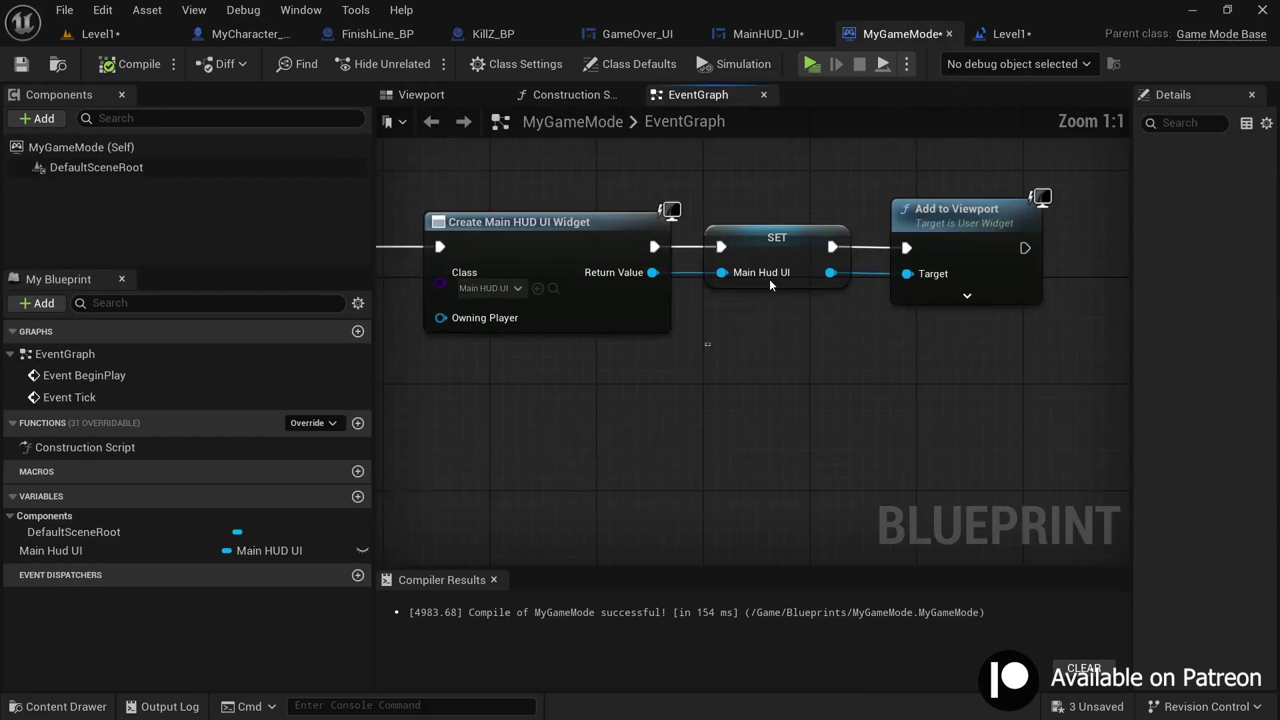
{"action": "left_click", "coordinate": [772, 285]}
{"action": "left_click", "coordinate": [1004, 34]}
{"action": "left_click_drag", "start_coordinate": [639, 345], "coordinate": [689, 421]}
{"action": "type", "text": "e"}
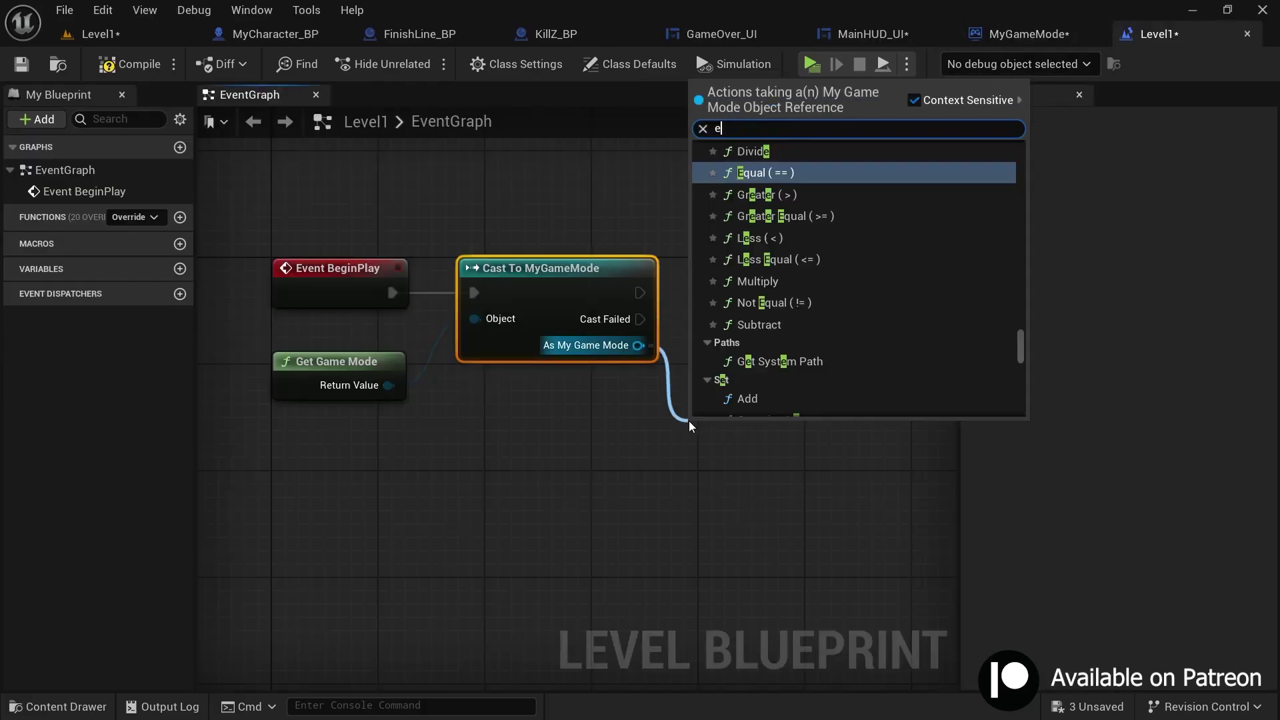
{"action": "key", "text": "BackSpace"}
{"action": "type", "text": "get hud"}
{"action": "left_click", "coordinate": [788, 219]}
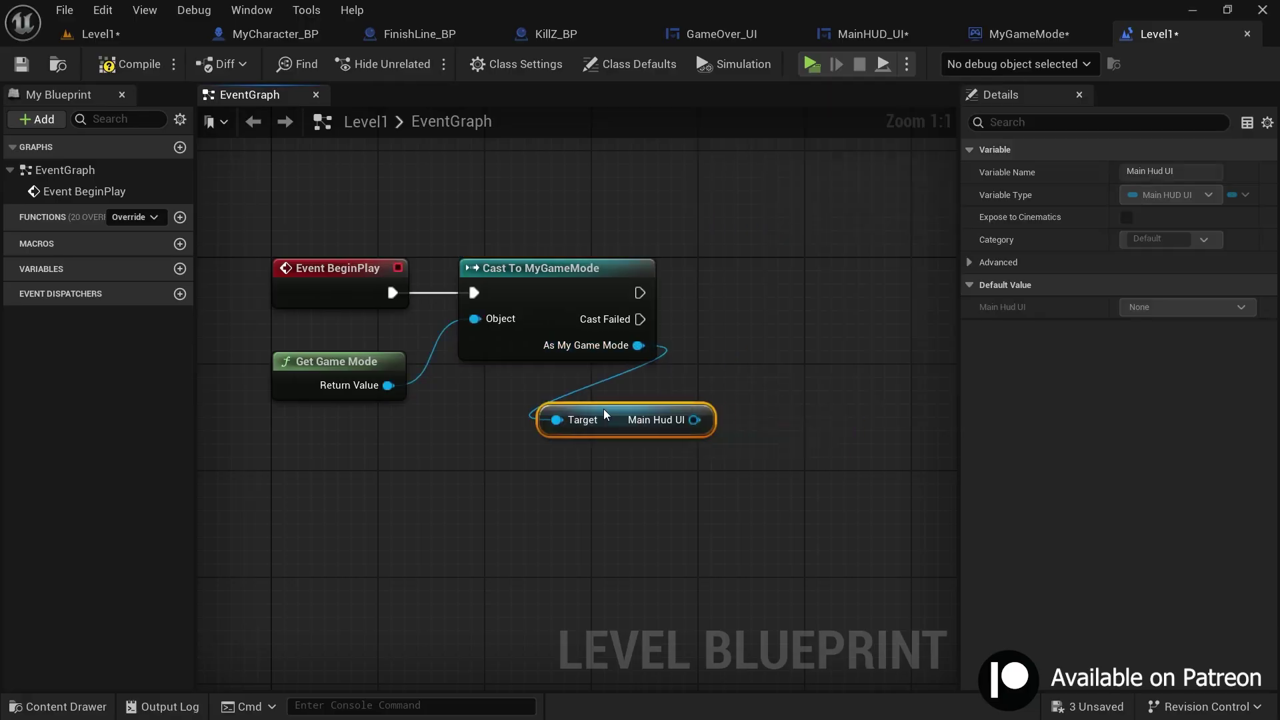
Review the Start Count Down event in MainHUD_UI and add a call to it from the Level Blueprint's Main Hud UI reference
{"action": "left_click_drag", "start_coordinate": [695, 420], "coordinate": [859, 34]}
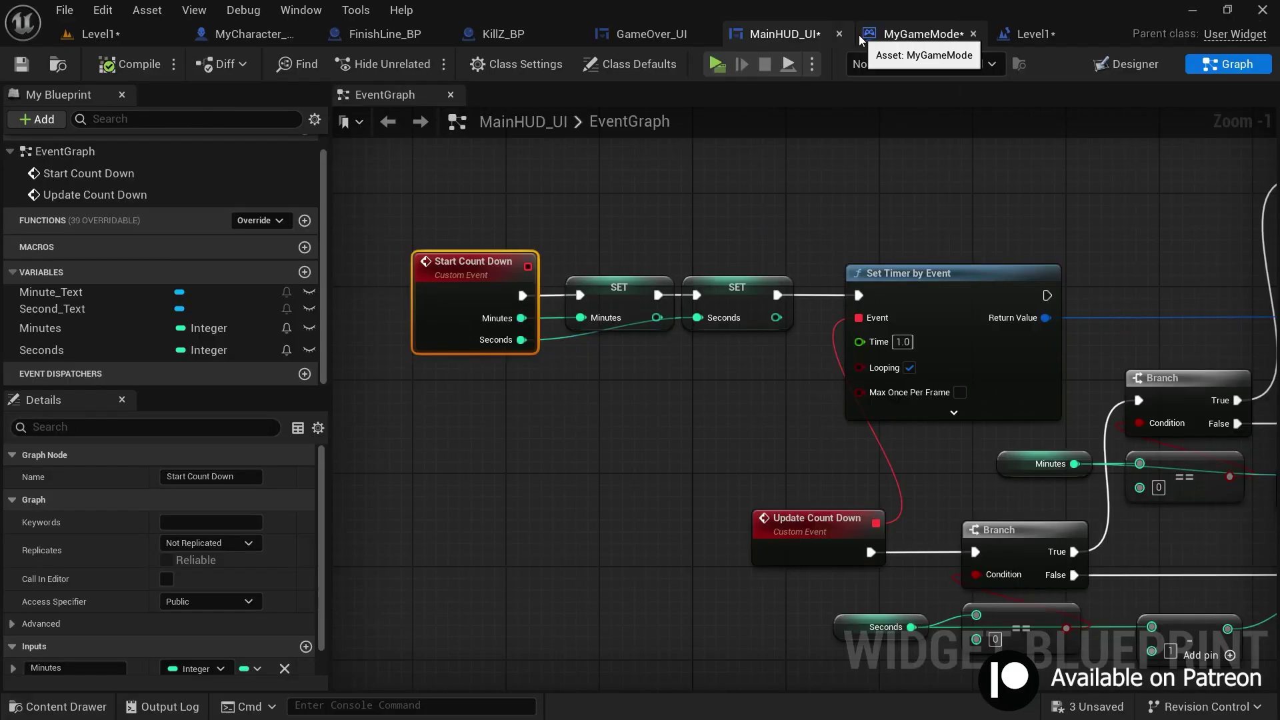
{"action": "left_click_drag", "start_coordinate": [370, 200], "coordinate": [546, 419]}
{"action": "left_click", "coordinate": [1034, 34]}
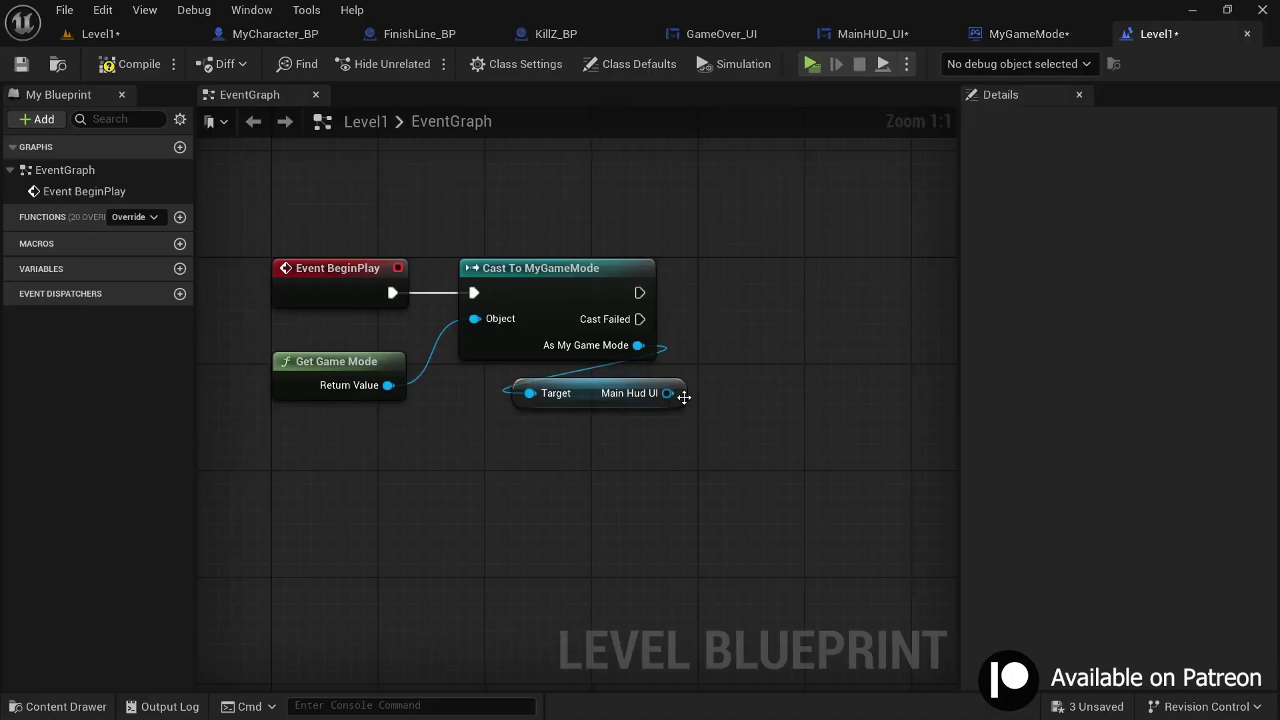
{"action": "left_click_drag", "start_coordinate": [678, 394], "coordinate": [717, 328]}
{"action": "type", "text": "start"}
{"action": "left_click", "coordinate": [803, 495]}
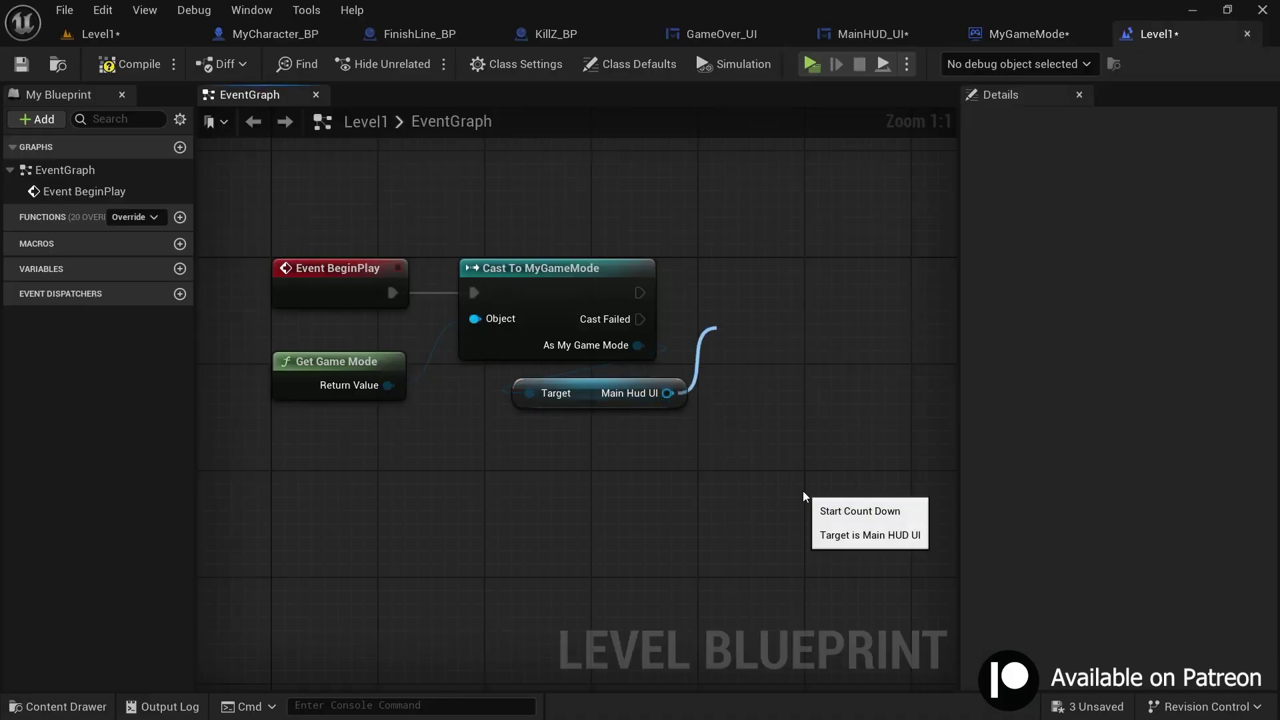
Set the Minutes value of the Start Count Down call in the Level Blueprint to 1
{"action": "scroll", "coordinate": [604, 341], "scroll_direction": "down", "scroll_amount": 2}
{"action": "scroll", "coordinate": [767, 404], "scroll_direction": "up", "scroll_amount": 2}
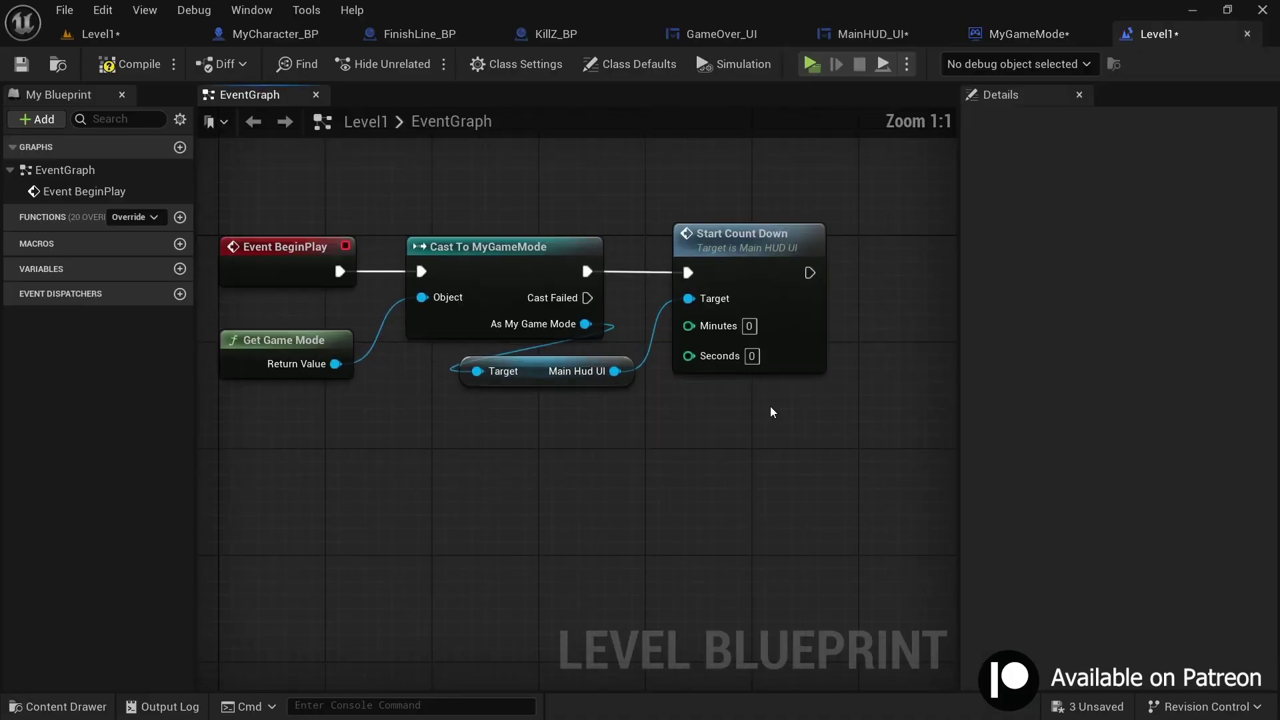
{"action": "left_click", "coordinate": [749, 326]}
{"action": "scroll", "coordinate": [693, 446], "scroll_direction": "down", "scroll_amount": 2}
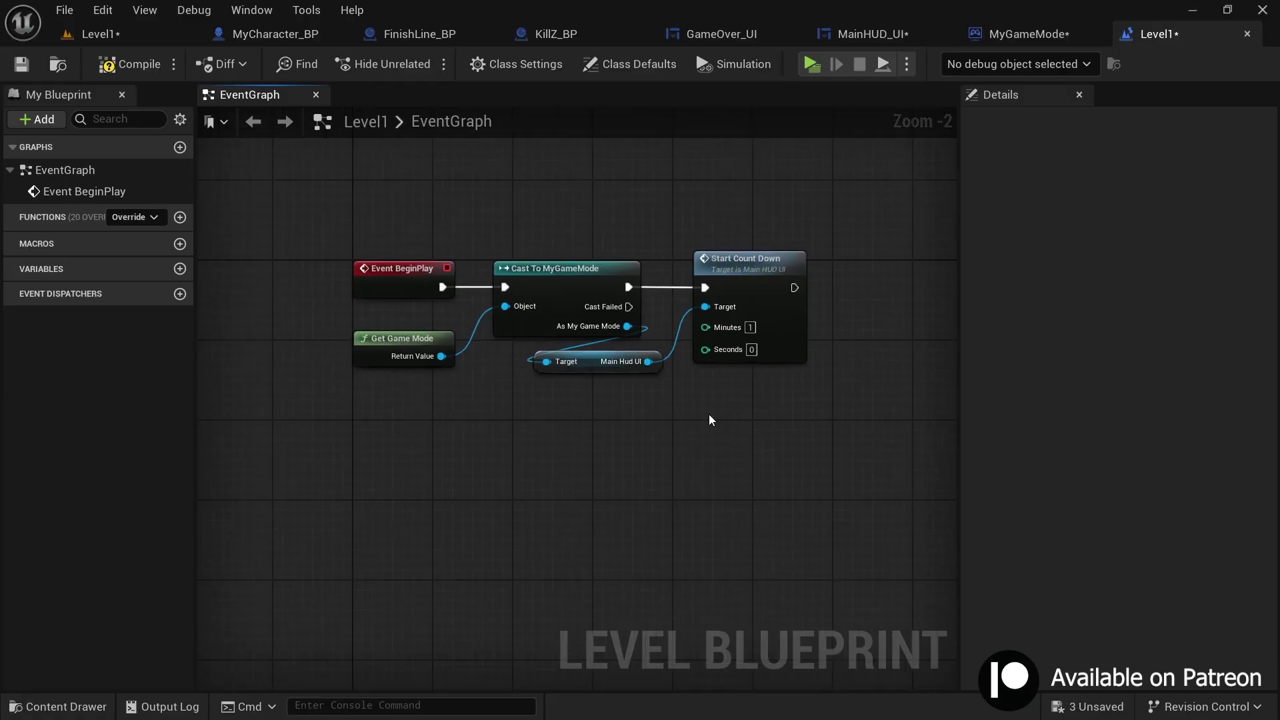
Playtest Level1 until the countdown runs out, then retry from the game-over screen before ending the preview
{"action": "left_click", "coordinate": [100, 34]}
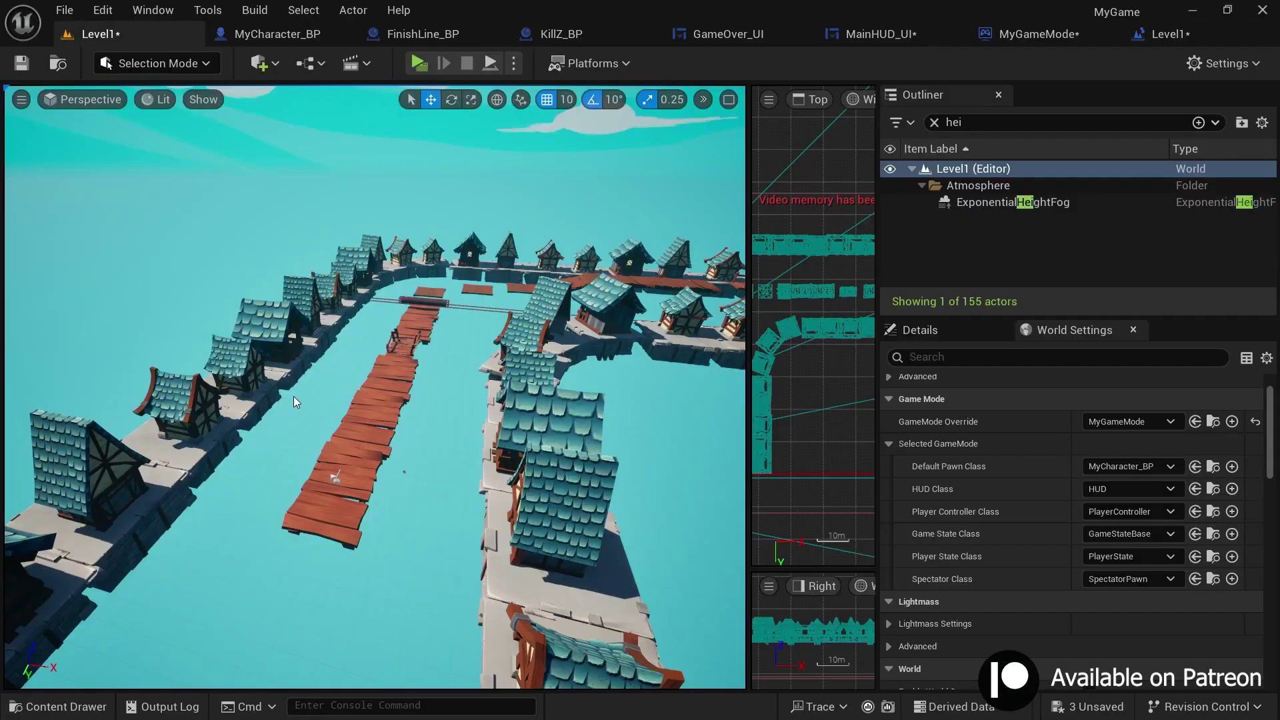
{"action": "key", "text": "alt+p"}
{"action": "key", "text": "w"}
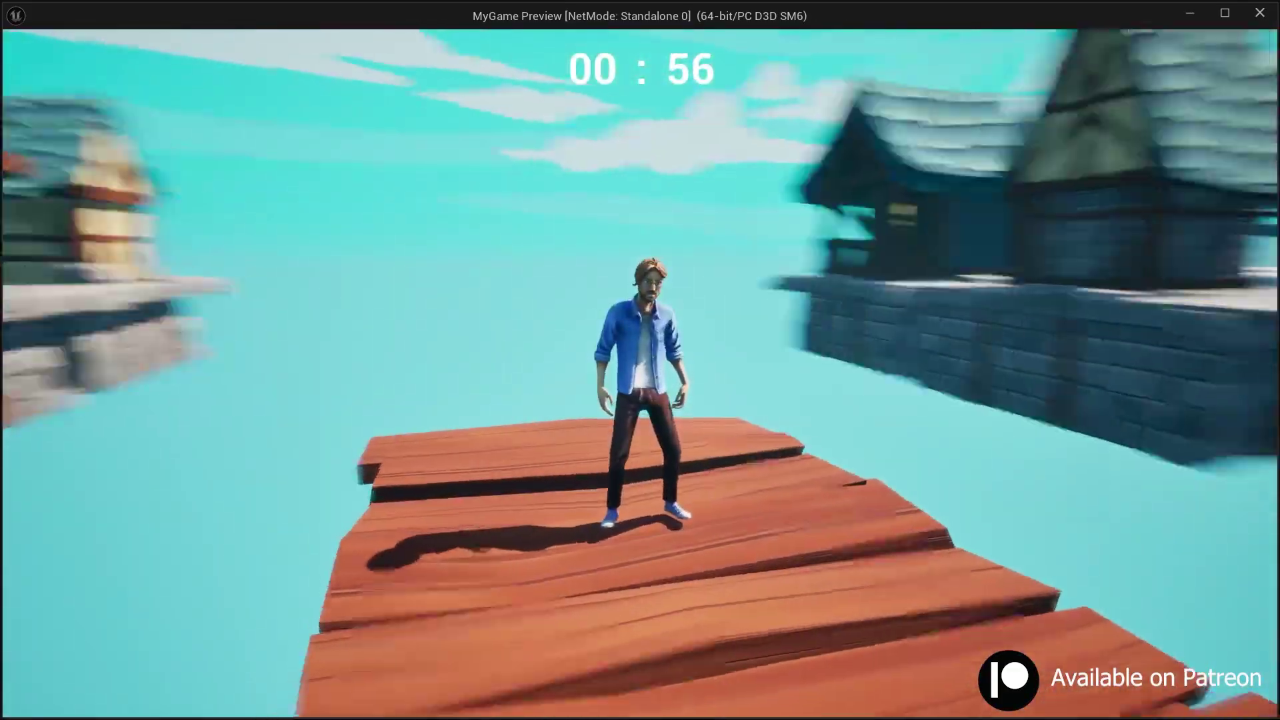
{"action": "key", "text": "w"}
{"action": "key", "text": "w"}
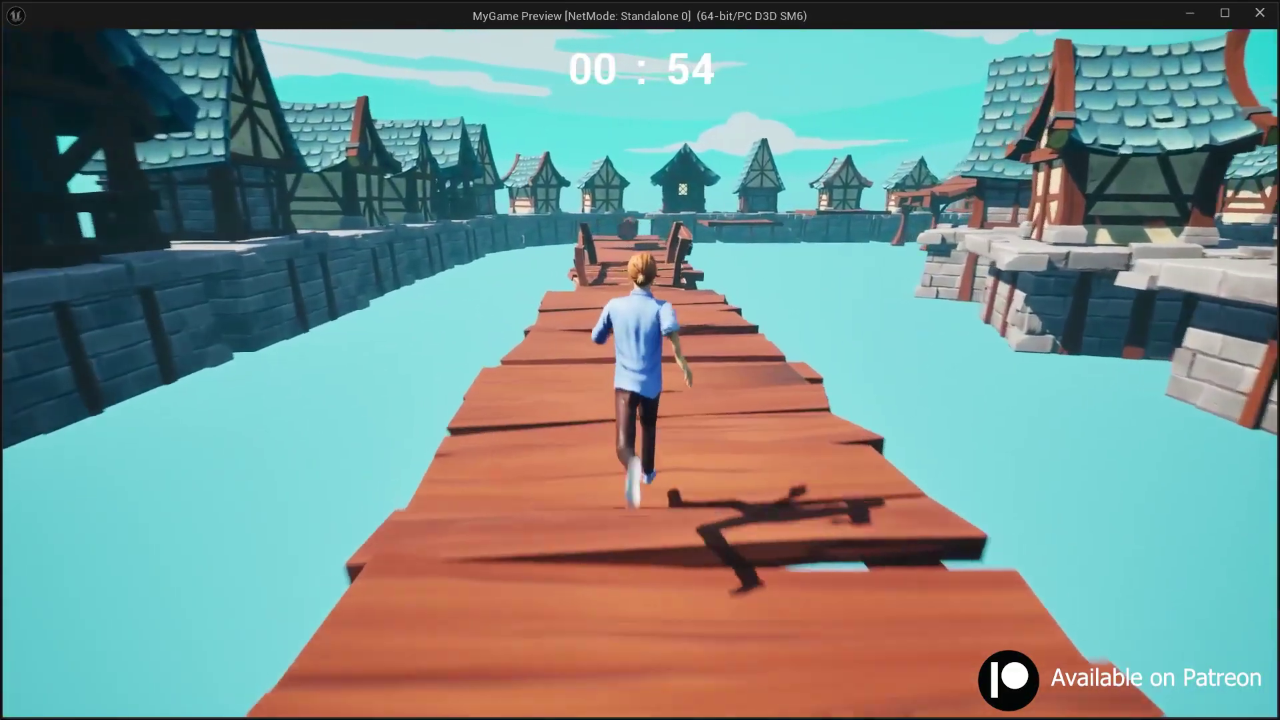
{"action": "key", "text": "w"}
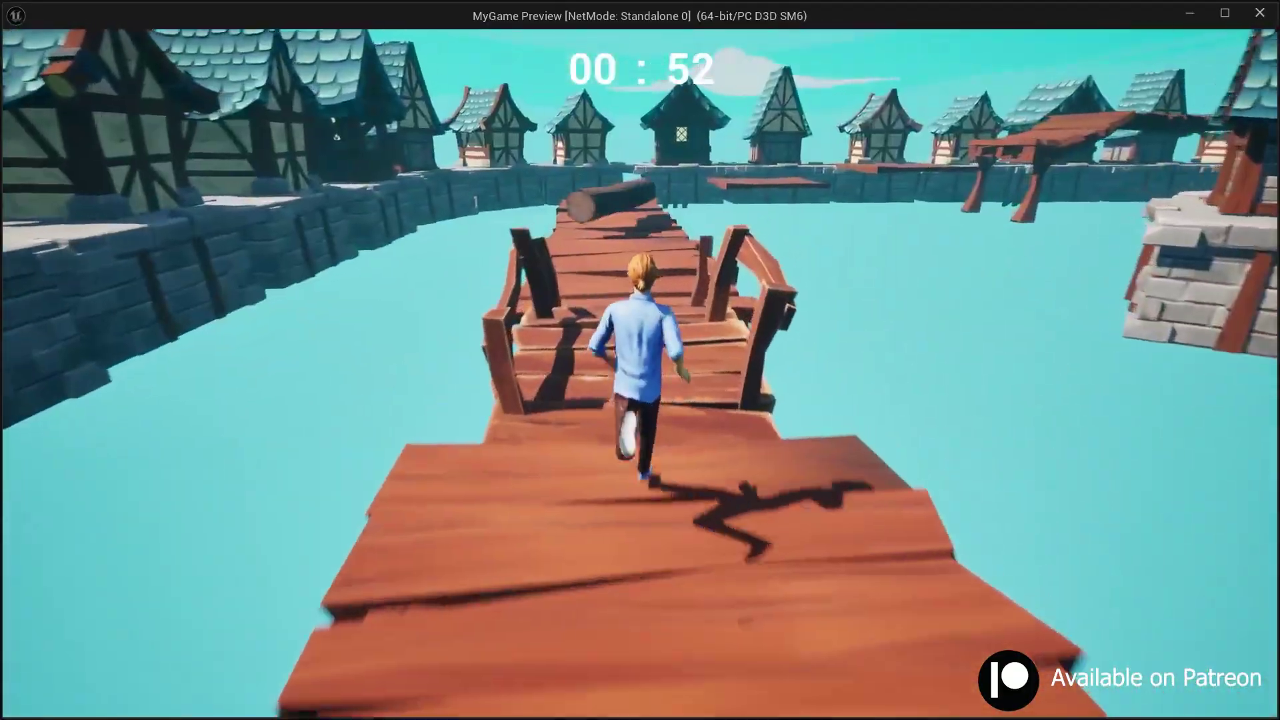
{"action": "key", "text": "w"}
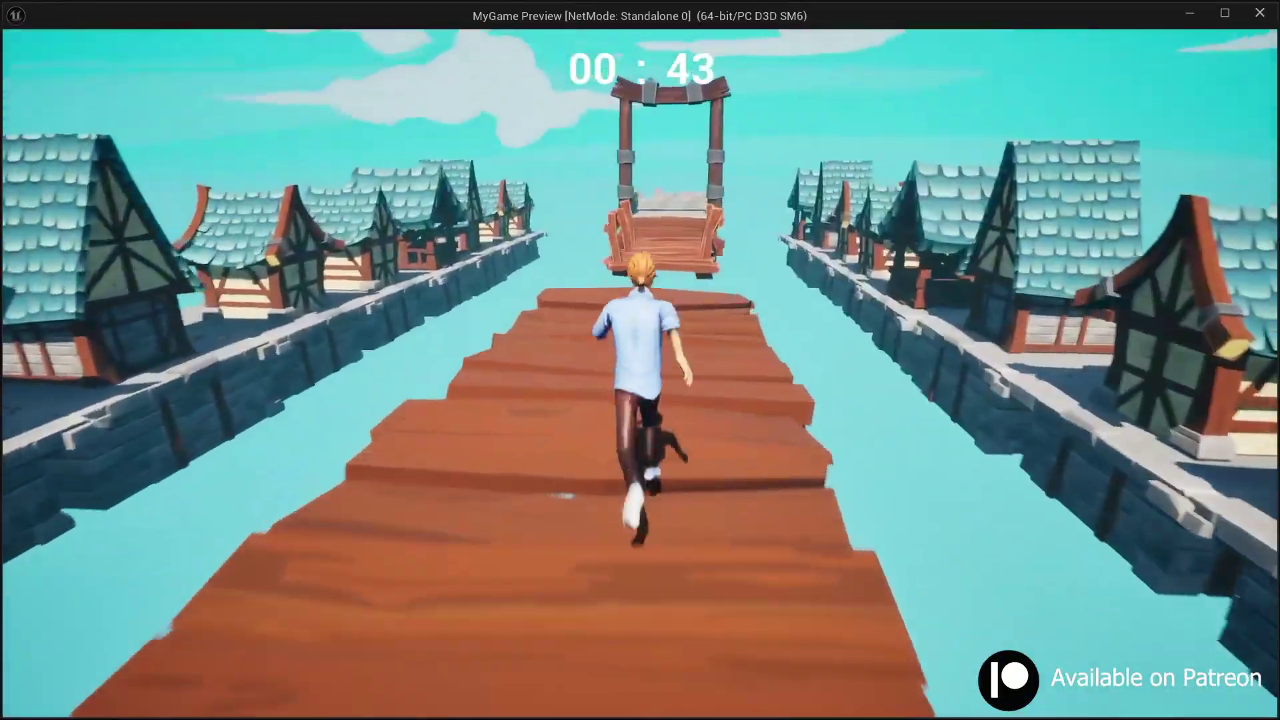
{"action": "key", "text": "w"}
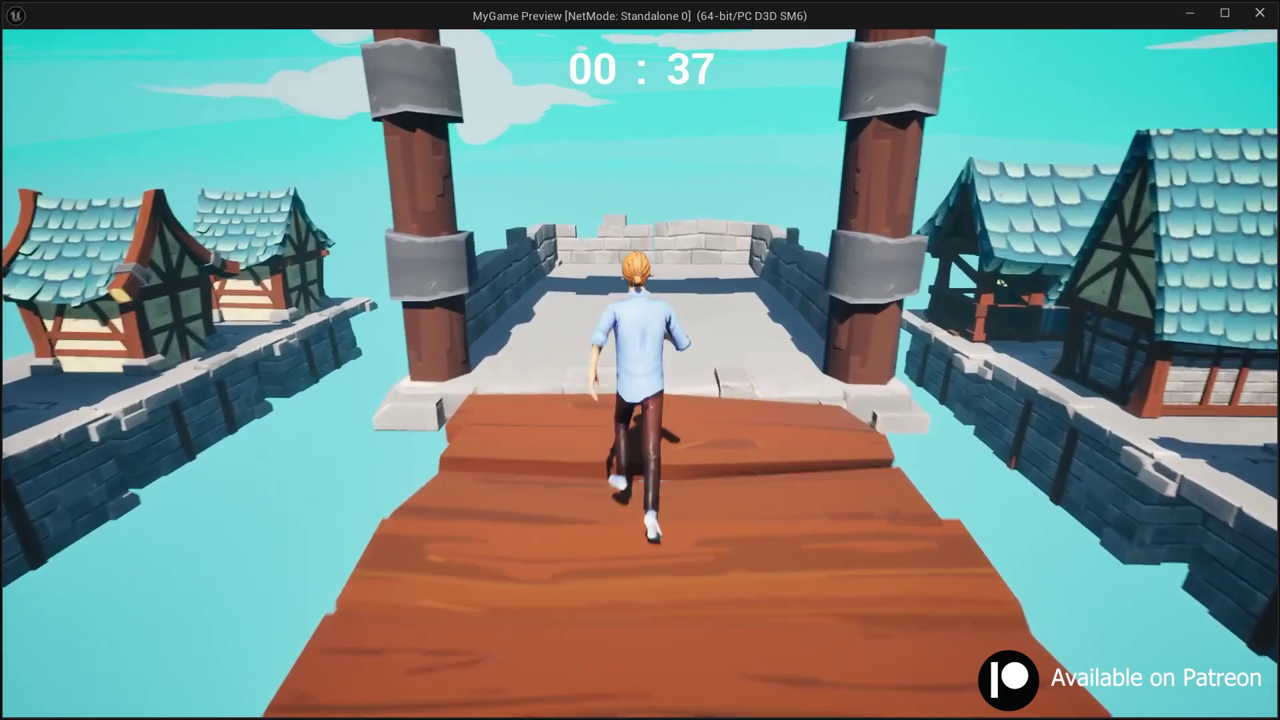
{"action": "key", "text": "s"}
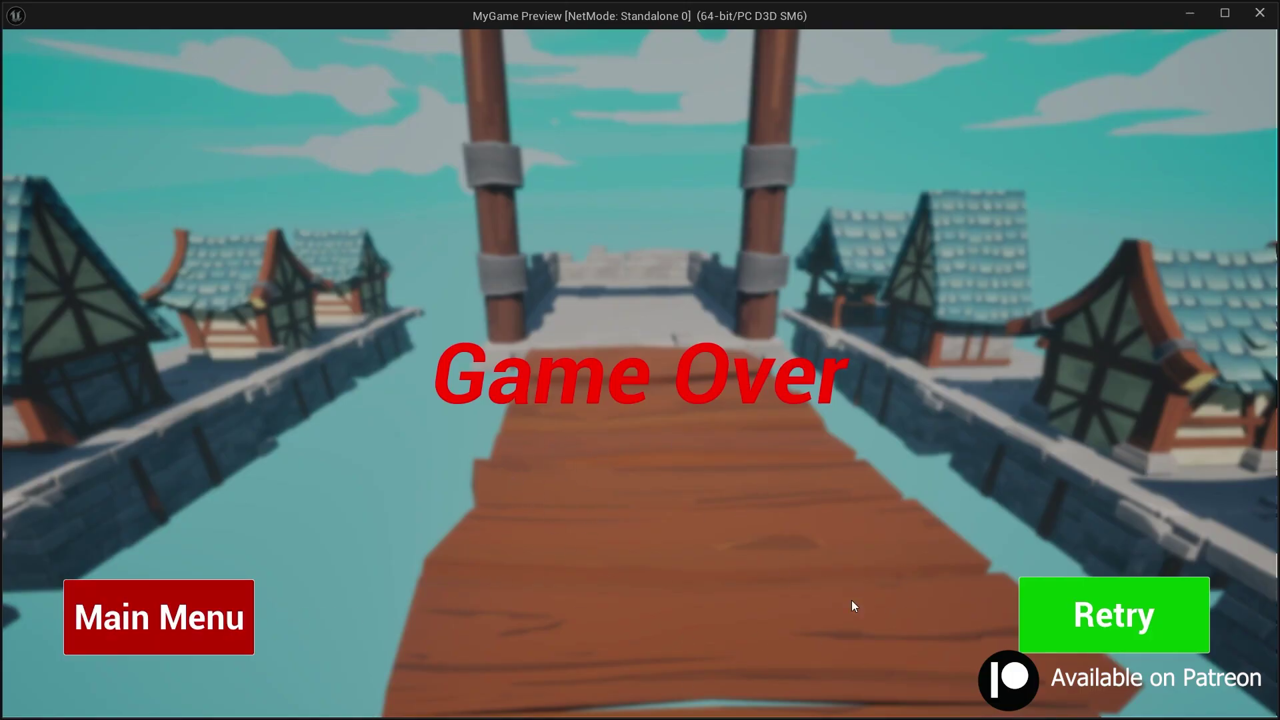
{"action": "left_click", "coordinate": [1114, 614]}
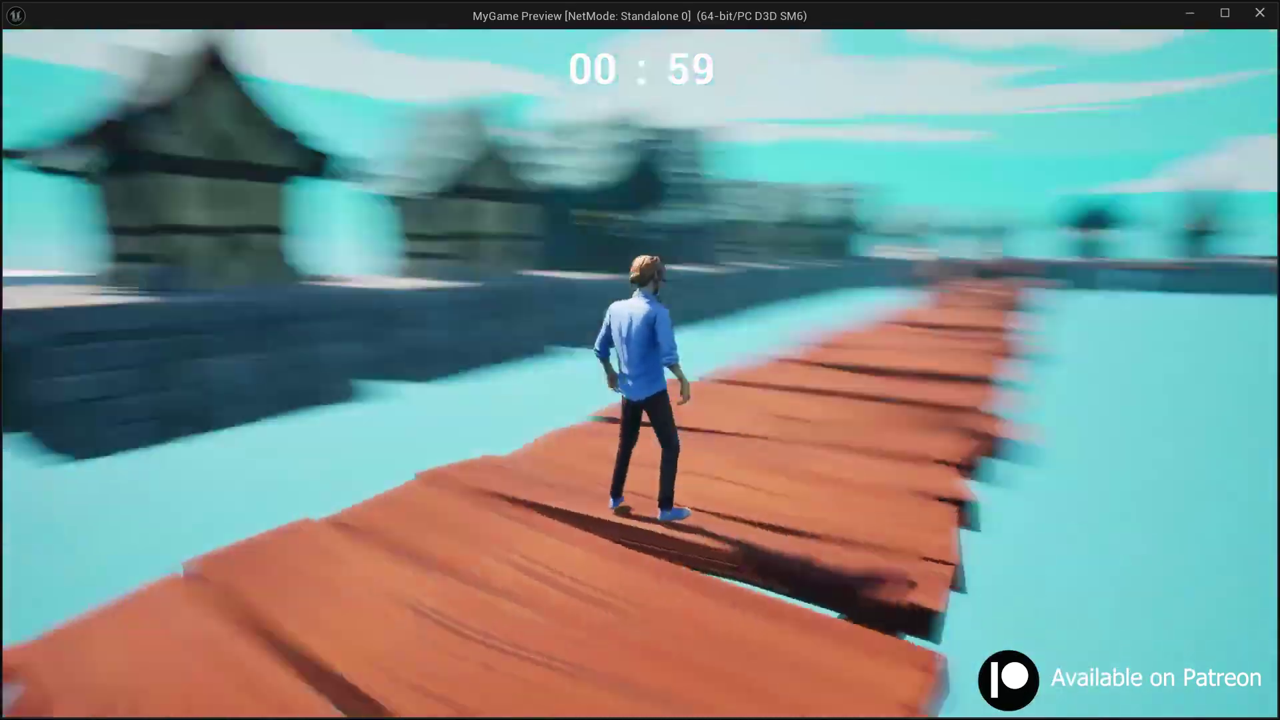
{"action": "key", "text": "Escape"}
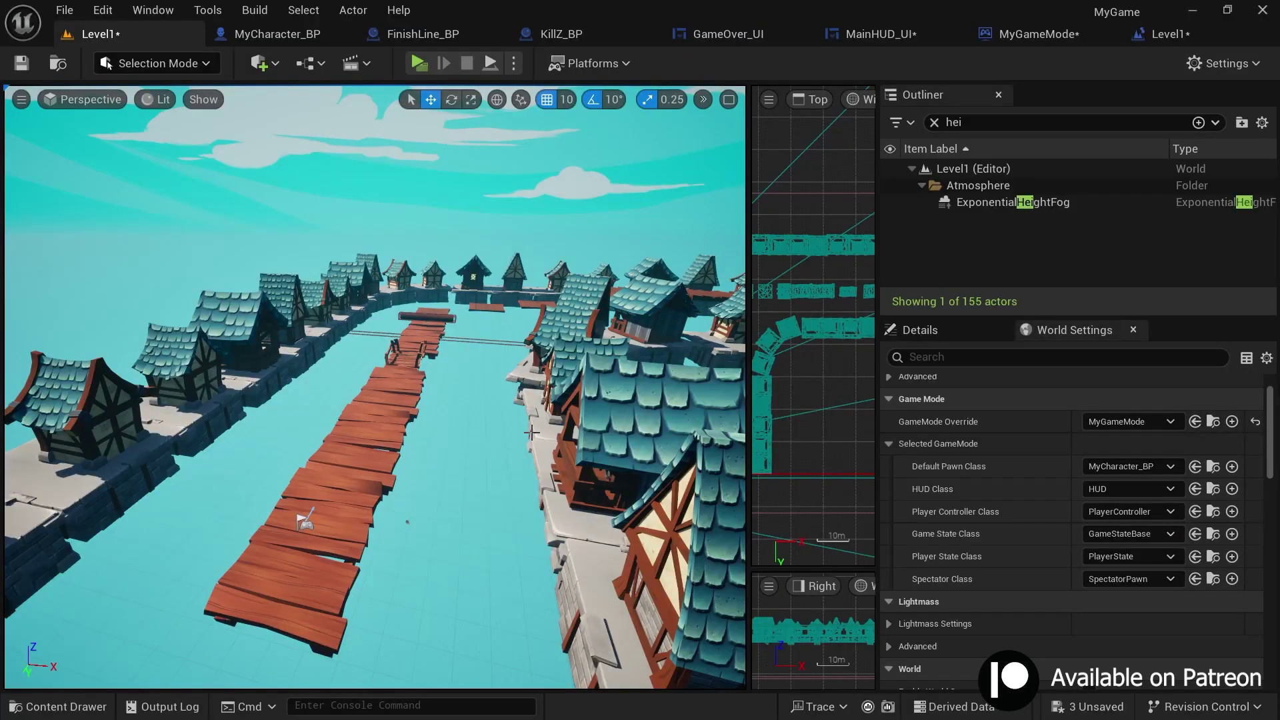
Try to change the Game Over text in GameOver_UI to "Time OVER", then undo the edit
{"action": "left_click", "coordinate": [681, 39]}
{"action": "left_click", "coordinate": [627, 404]}
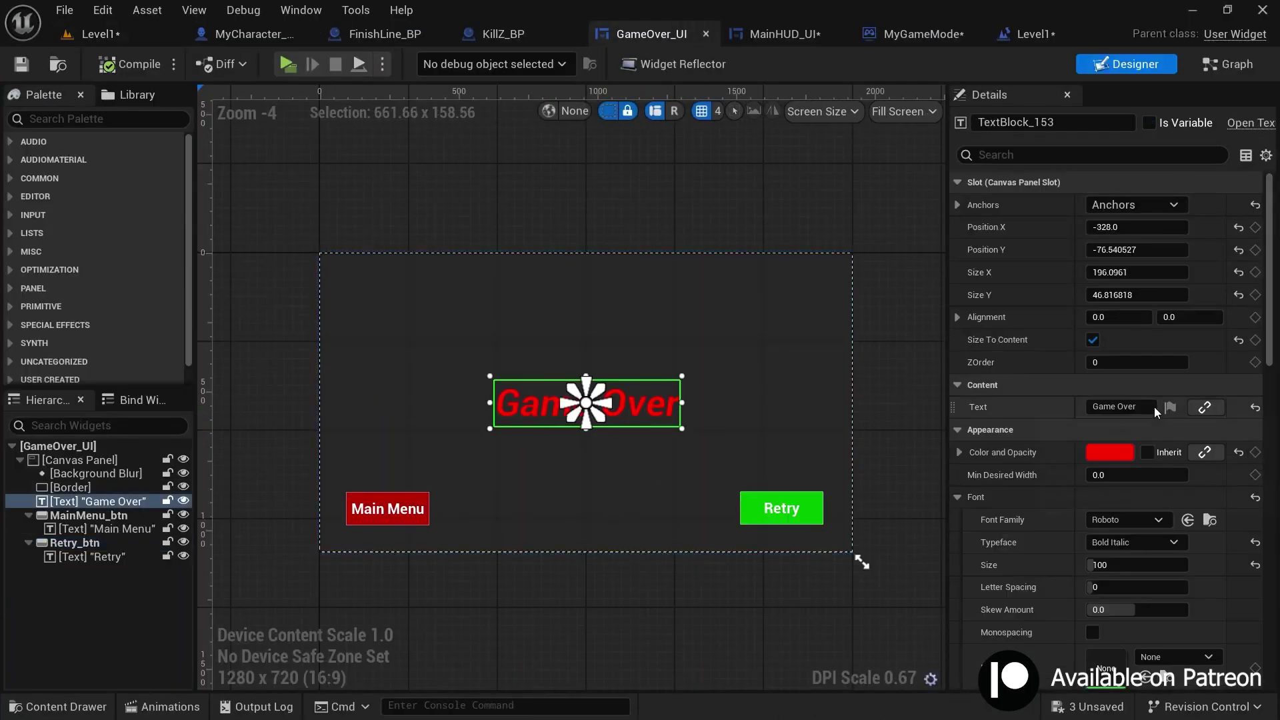
{"action": "type", "text": "Time OVER"}
{"action": "key", "text": "Return"}
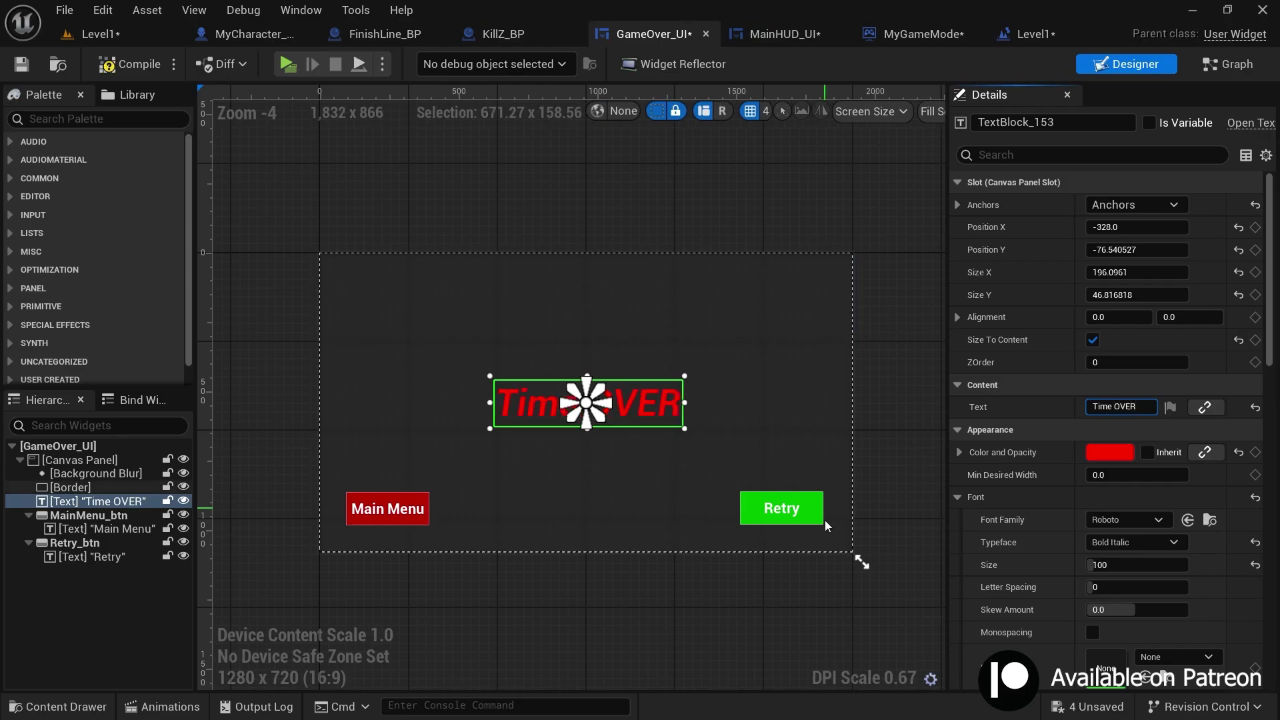
{"action": "left_click", "coordinate": [644, 475]}
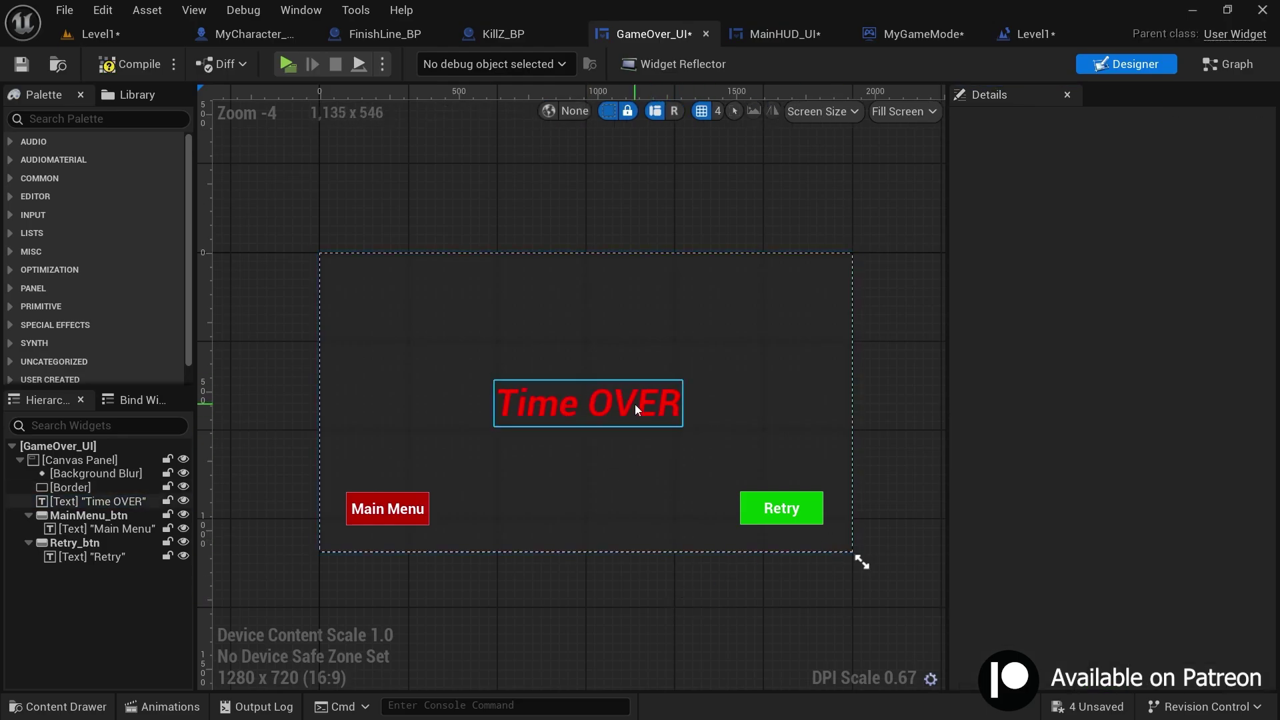
{"action": "key", "text": "ctrl+z"}
Playtest Level1 again to check how the countdown display starts
{"action": "left_click", "coordinate": [127, 36]}
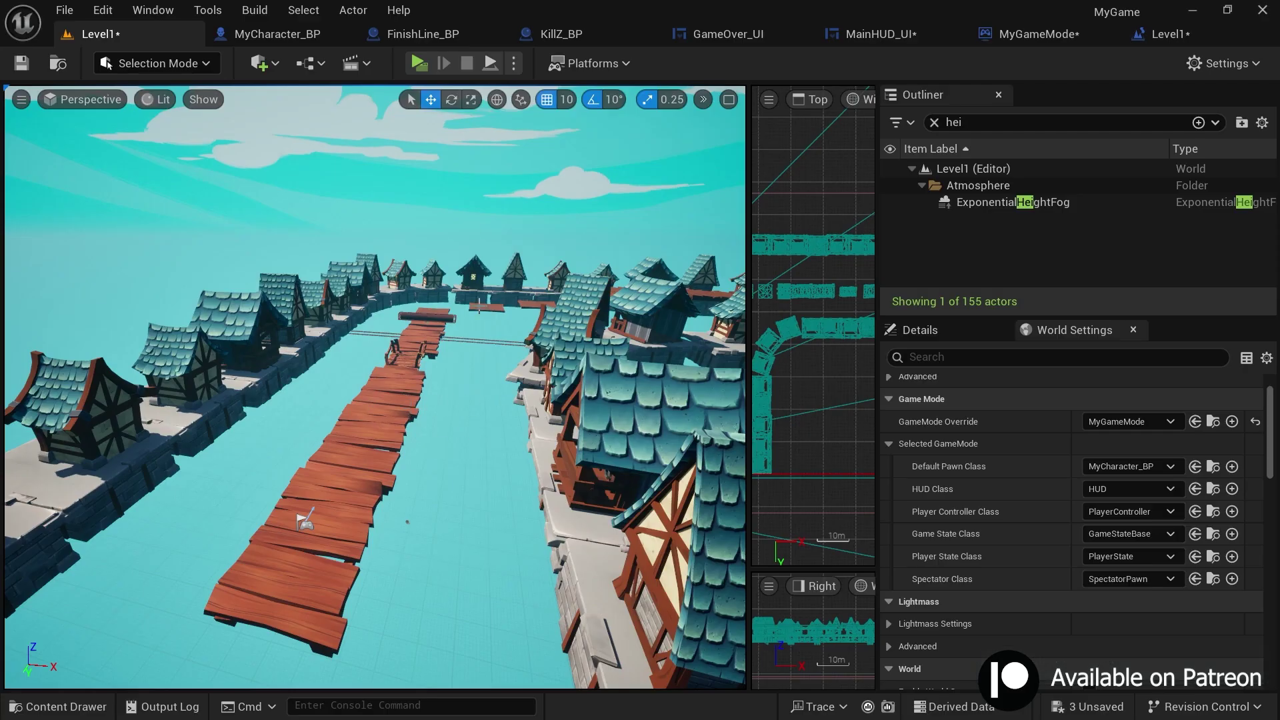
{"action": "key", "text": "alt+p"}
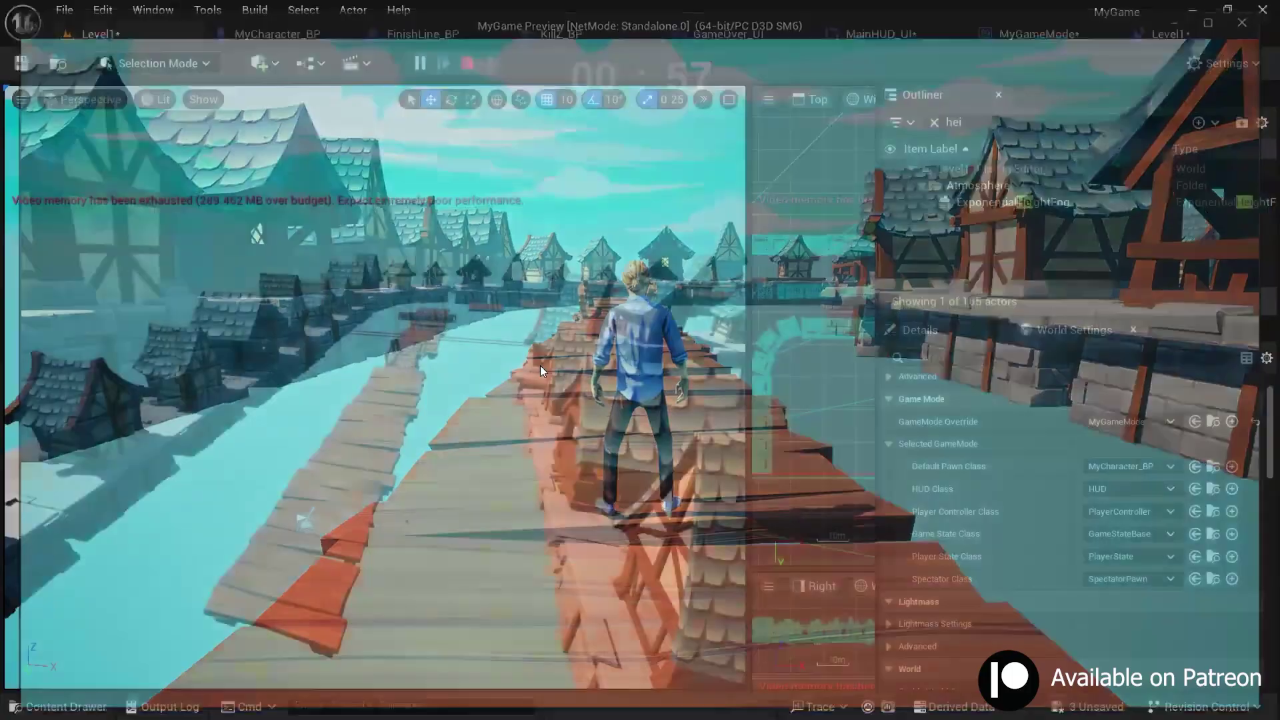
{"action": "key", "text": "alt+p"}
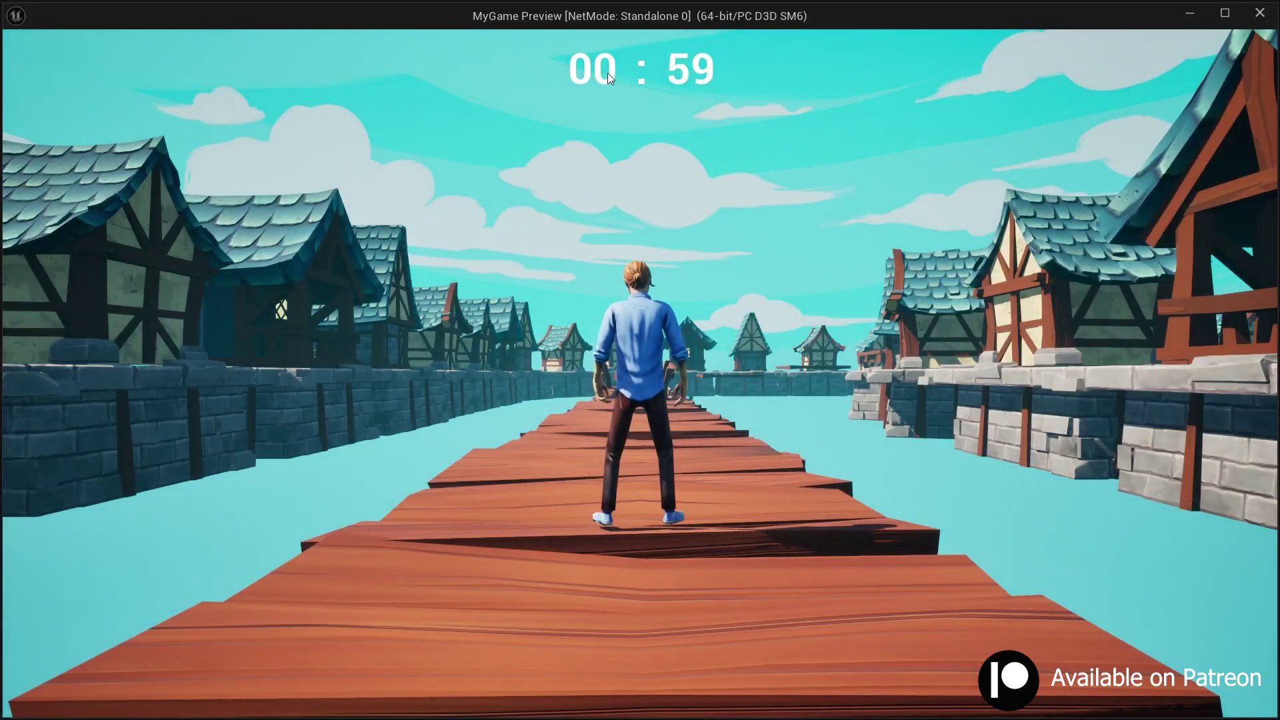
{"action": "key", "text": "Escape"}
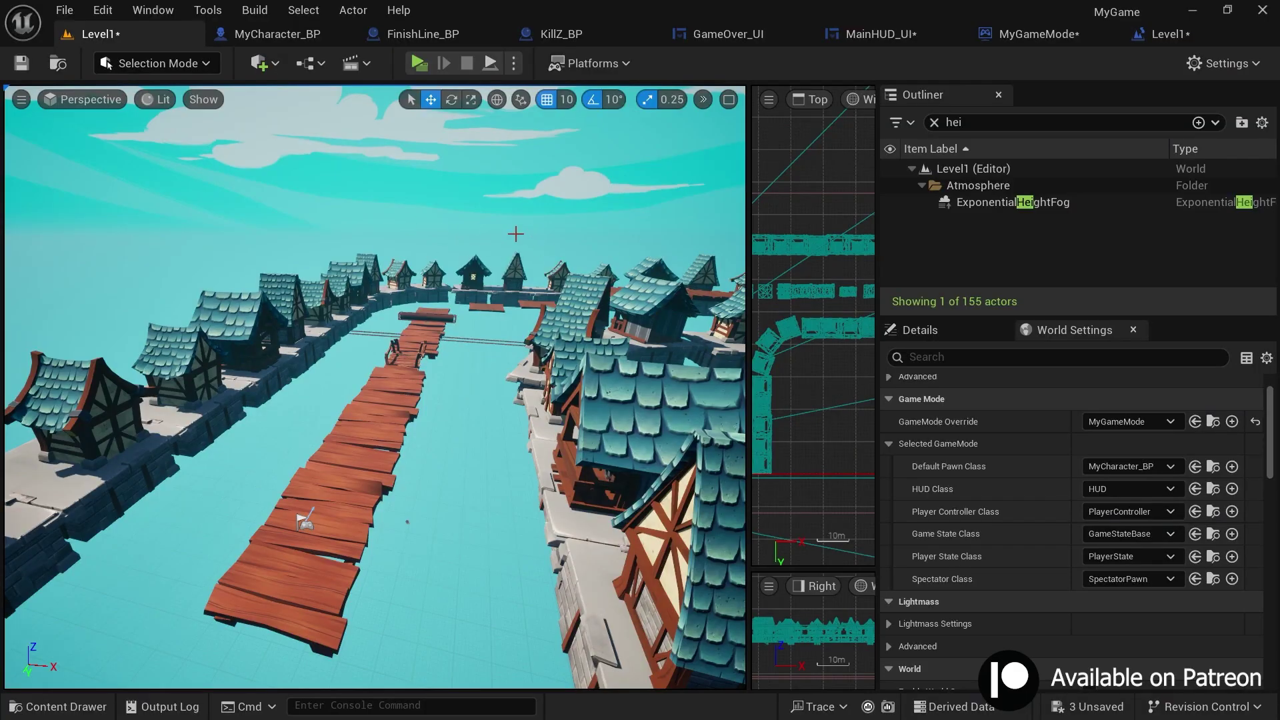
In the MainHUD_UI event graph, move Start Count Down and its two SET nodes away from Set Timer by Event to make room
{"action": "left_click", "coordinate": [861, 35]}
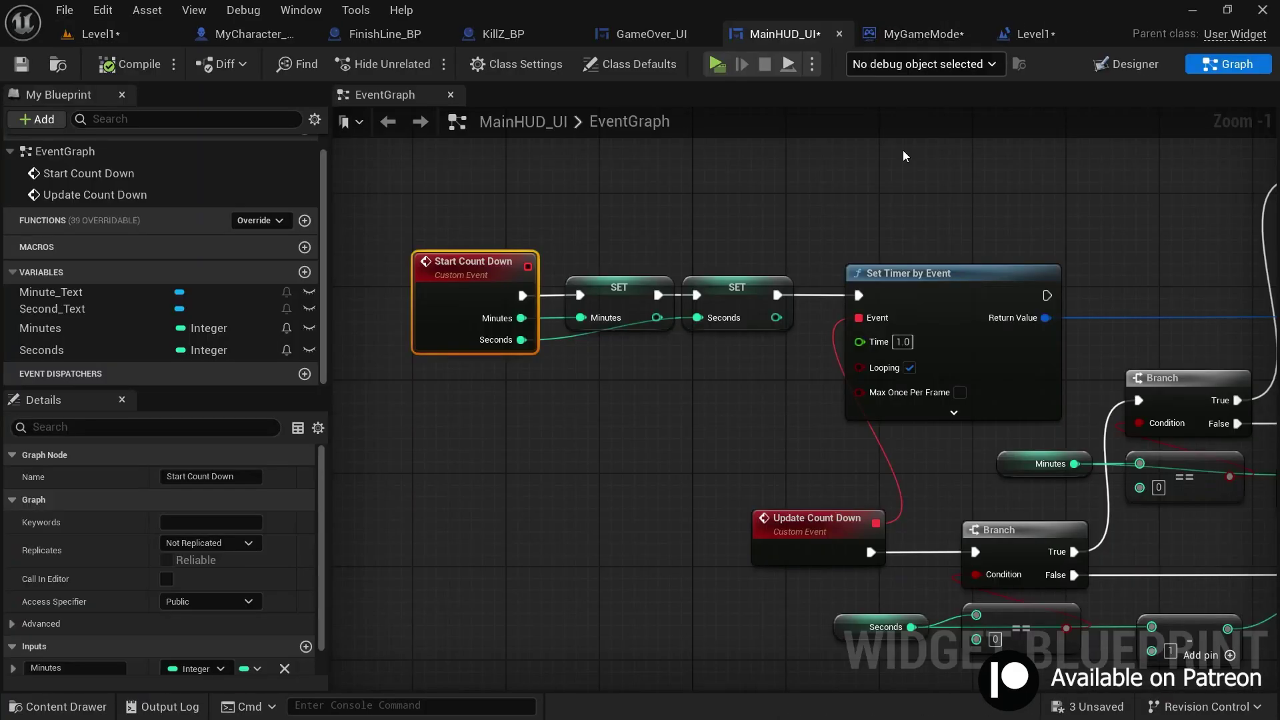
{"action": "scroll", "coordinate": [420, 386], "scroll_direction": "down", "scroll_amount": 2}
{"action": "right_click_drag", "start_coordinate": [420, 386], "coordinate": [651, 369]}
{"action": "left_click", "coordinate": [624, 377]}
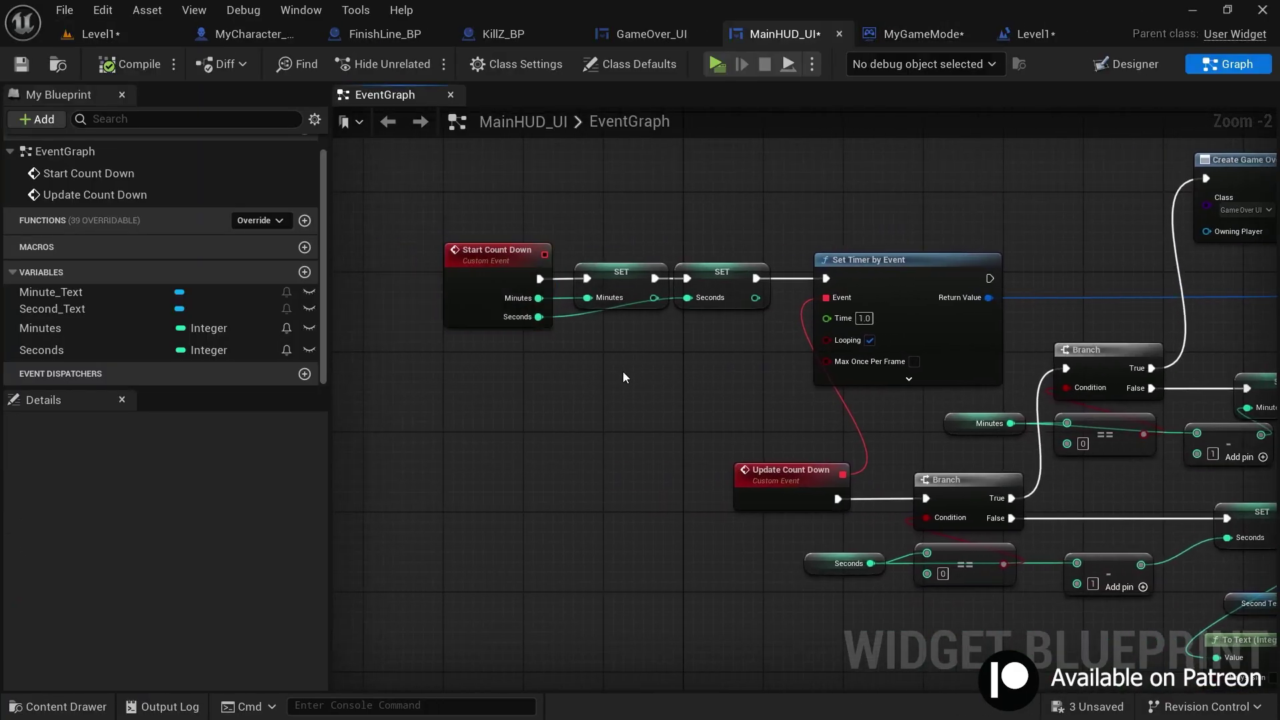
{"action": "left_click_drag", "start_coordinate": [735, 323], "coordinate": [734, 323]}
{"action": "right_click_drag", "start_coordinate": [870, 191], "coordinate": [774, 195]}
{"action": "left_click_drag", "start_coordinate": [774, 203], "coordinate": [734, 294]}
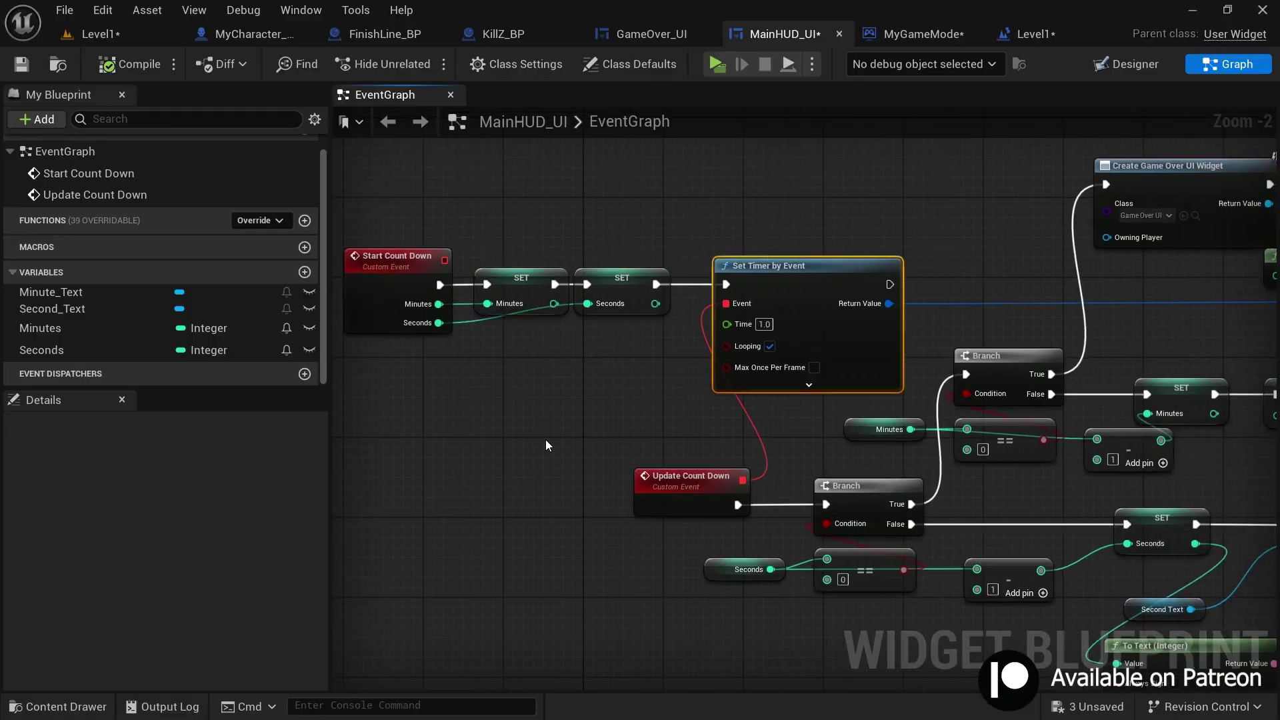
{"action": "right_click_drag", "start_coordinate": [633, 419], "coordinate": [714, 395]}
{"action": "scroll", "coordinate": [507, 381], "scroll_direction": "down", "scroll_amount": 1}
{"action": "left_click_drag", "start_coordinate": [403, 240], "coordinate": [822, 350]}
{"action": "scroll", "coordinate": [757, 294], "scroll_direction": "up", "scroll_amount": 1}
{"action": "left_click_drag", "start_coordinate": [746, 284], "coordinate": [427, 287]}
{"action": "left_click", "coordinate": [600, 341]}
Copy the Second Text and Minute Text SetText nodes with their To Text nodes and variables, and paste them near the Start Count Down event
{"action": "scroll", "coordinate": [600, 341], "scroll_direction": "down", "scroll_amount": 3}
{"action": "right_click_drag", "start_coordinate": [600, 341], "coordinate": [223, 286]}
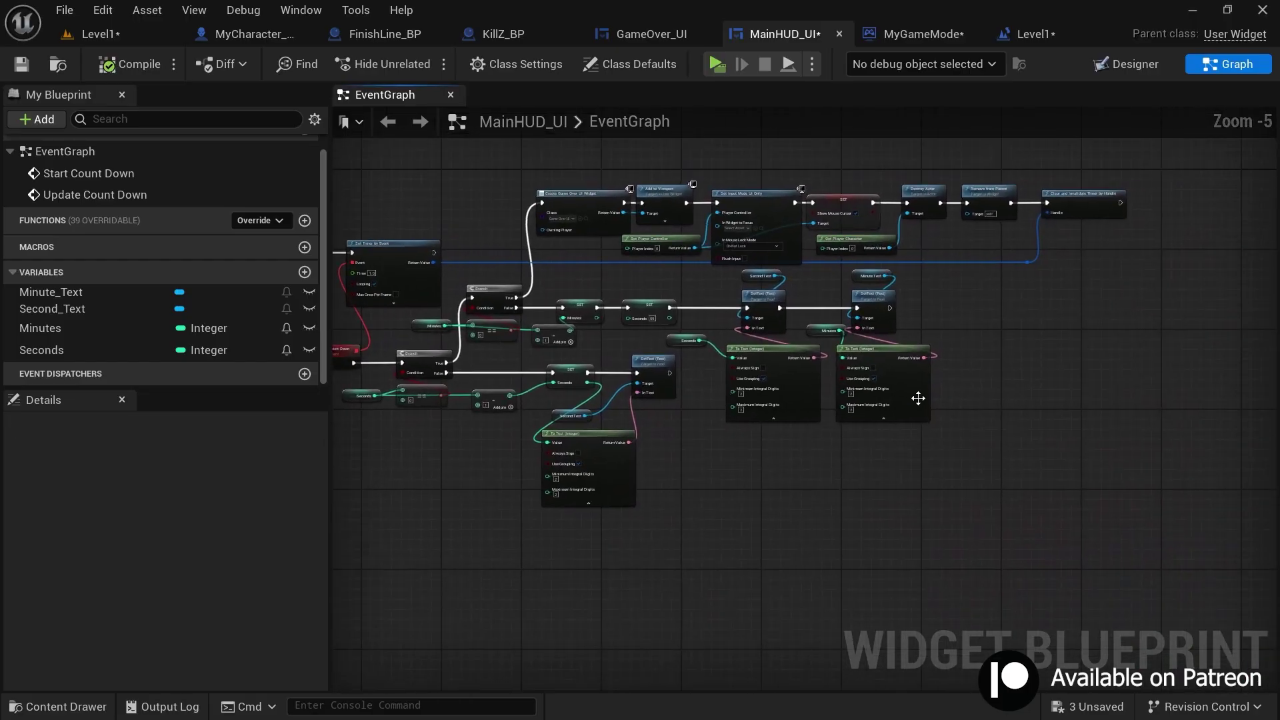
{"action": "scroll", "coordinate": [920, 399], "scroll_direction": "up", "scroll_amount": 3}
{"action": "right_click_drag", "start_coordinate": [514, 215], "coordinate": [540, 272]}
{"action": "left_click_drag", "start_coordinate": [513, 214], "coordinate": [878, 461]}
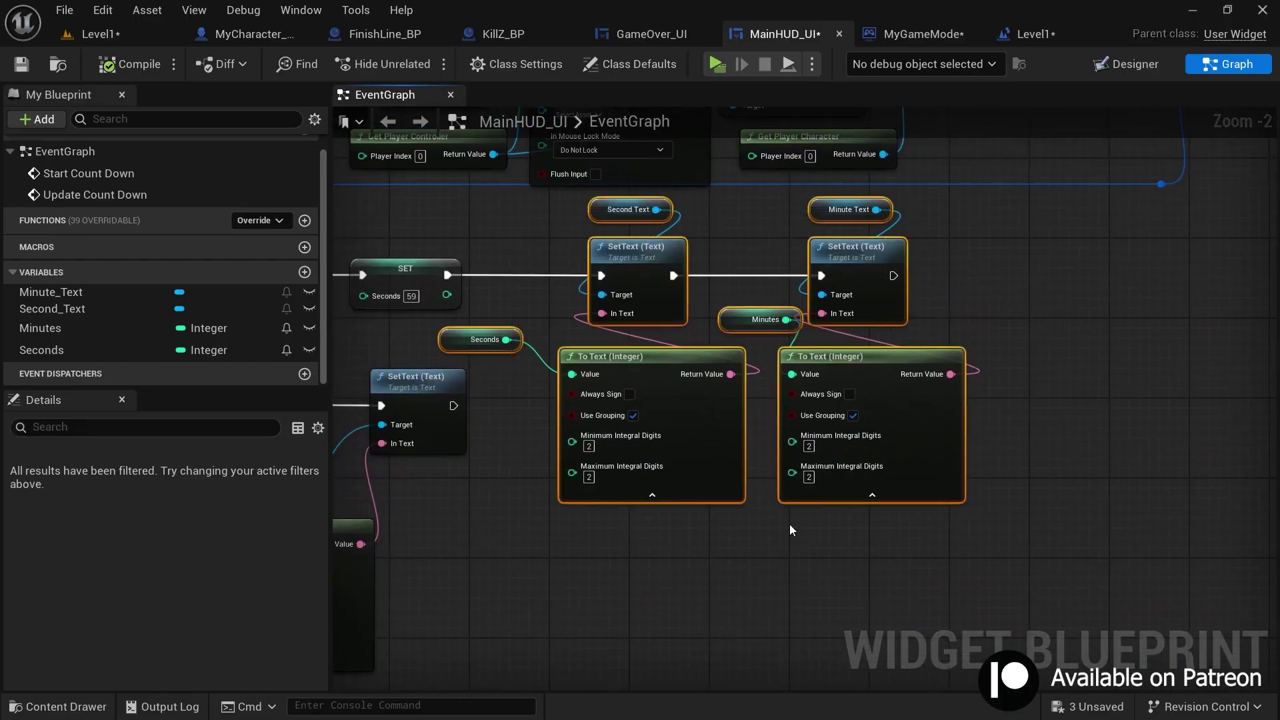
{"action": "scroll", "coordinate": [971, 523], "scroll_direction": "down", "scroll_amount": 3}
{"action": "right_click_drag", "start_coordinate": [773, 519], "coordinate": [1035, 497]}
{"action": "right_click_drag", "start_coordinate": [434, 307], "coordinate": [745, 294]}
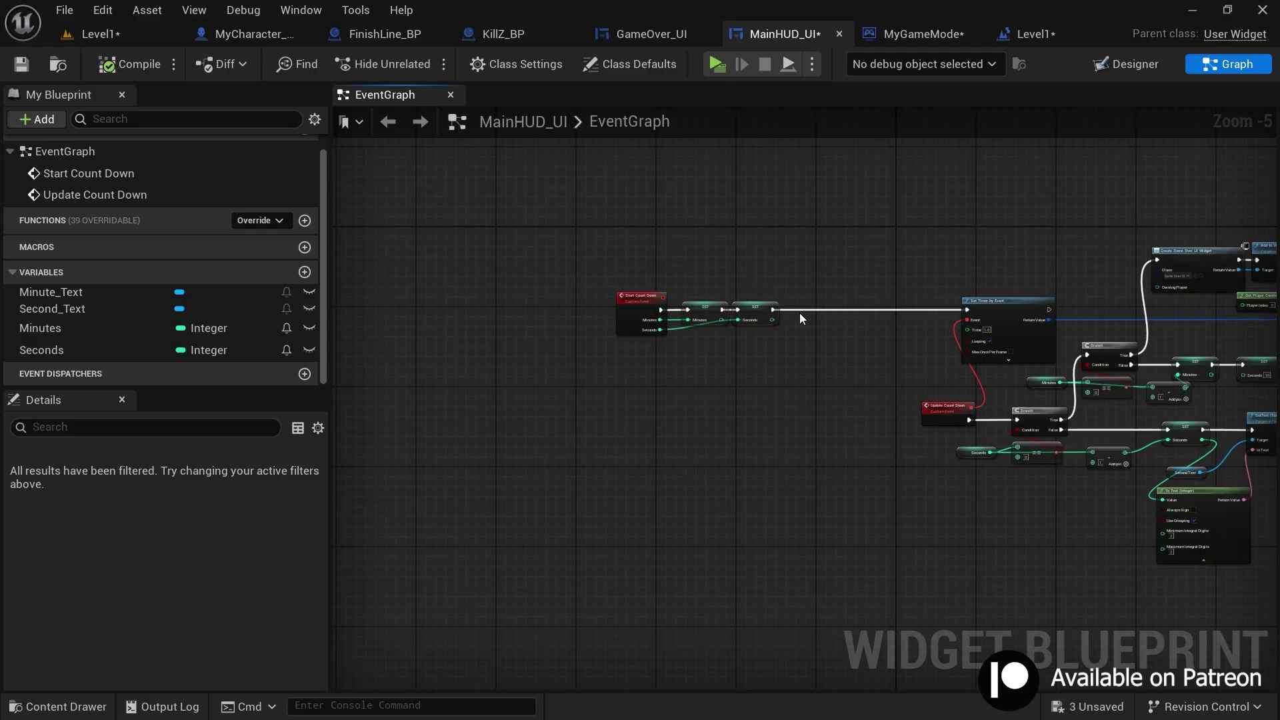
{"action": "key", "text": "ctrl+v"}
Position the pasted SetText and To Text nodes between SET Seconds and Set Timer by Event
{"action": "left_click_drag", "start_coordinate": [786, 312], "coordinate": [718, 432]}
{"action": "left_click_drag", "start_coordinate": [637, 357], "coordinate": [664, 316]}
{"action": "left_click_drag", "start_coordinate": [617, 374], "coordinate": [882, 543]}
{"action": "left_click_drag", "start_coordinate": [814, 426], "coordinate": [852, 306]}
Wire execution from SET Seconds through both pasted SetText nodes into Set Timer by Event and compile MainHUD_UI
{"action": "scroll", "coordinate": [687, 230], "scroll_direction": "up", "scroll_amount": 3}
{"action": "left_click", "coordinate": [646, 388], "text": "alt"}
{"action": "left_click_drag", "start_coordinate": [625, 394], "coordinate": [775, 390]}
{"action": "right_click_drag", "start_coordinate": [1067, 388], "coordinate": [843, 389]}
{"action": "left_click_drag", "start_coordinate": [842, 389], "coordinate": [1031, 390]}
{"action": "left_click", "coordinate": [1016, 315]}
{"action": "right_click_drag", "start_coordinate": [1015, 315], "coordinate": [1196, 236]}
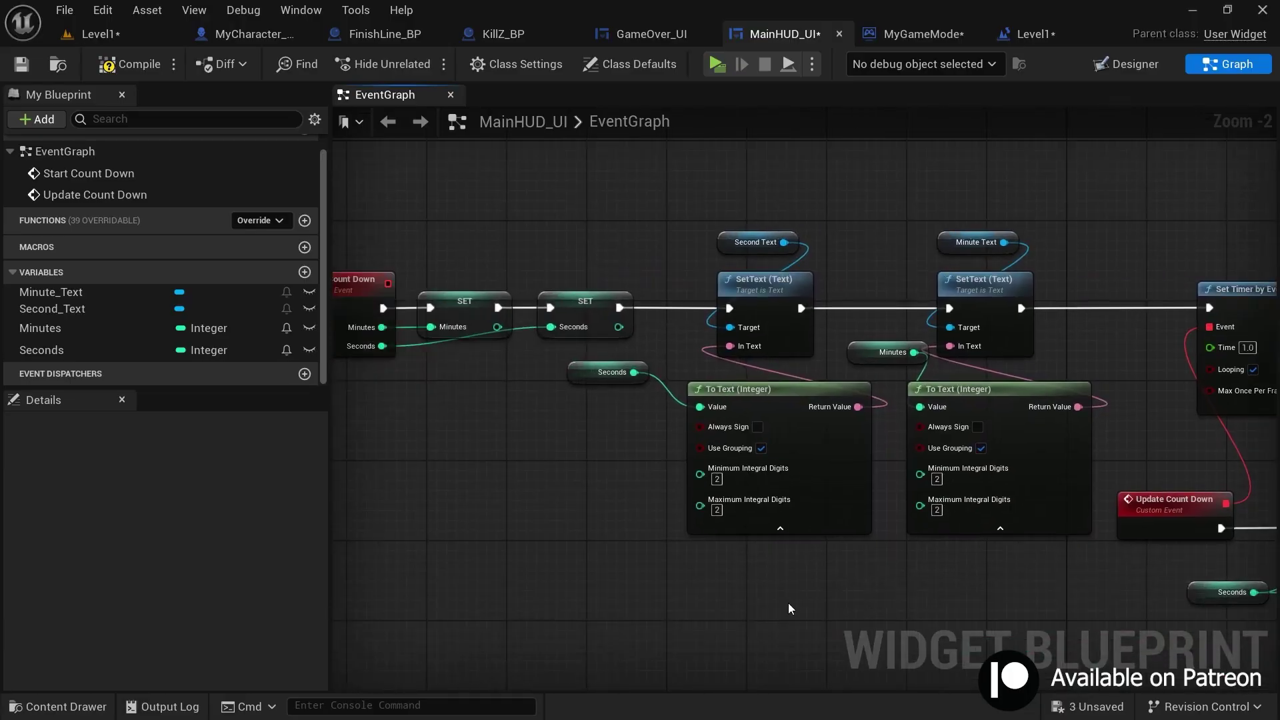
{"action": "left_click", "coordinate": [130, 64]}
{"action": "scroll", "coordinate": [570, 511], "scroll_direction": "down", "scroll_amount": 2}
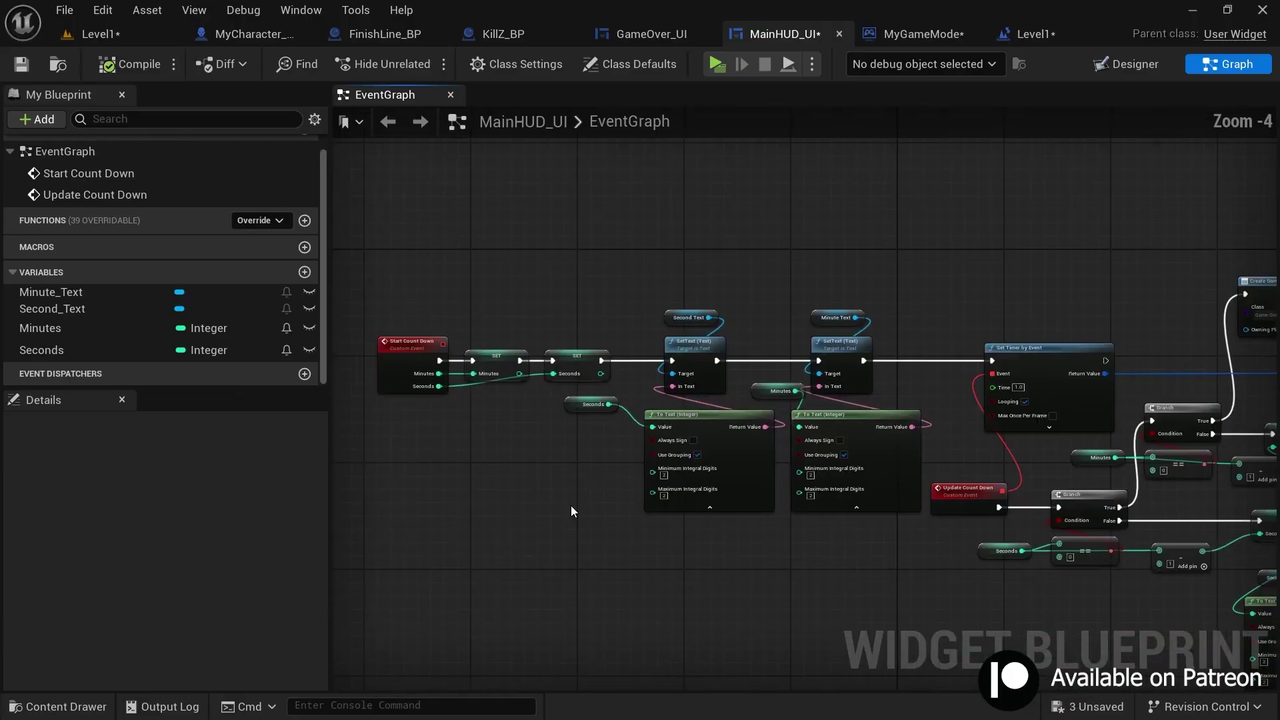
Playtest the level to check the countdown's initial display, then look over the MainHUD_UI event graph
{"action": "key", "text": "alt+p"}
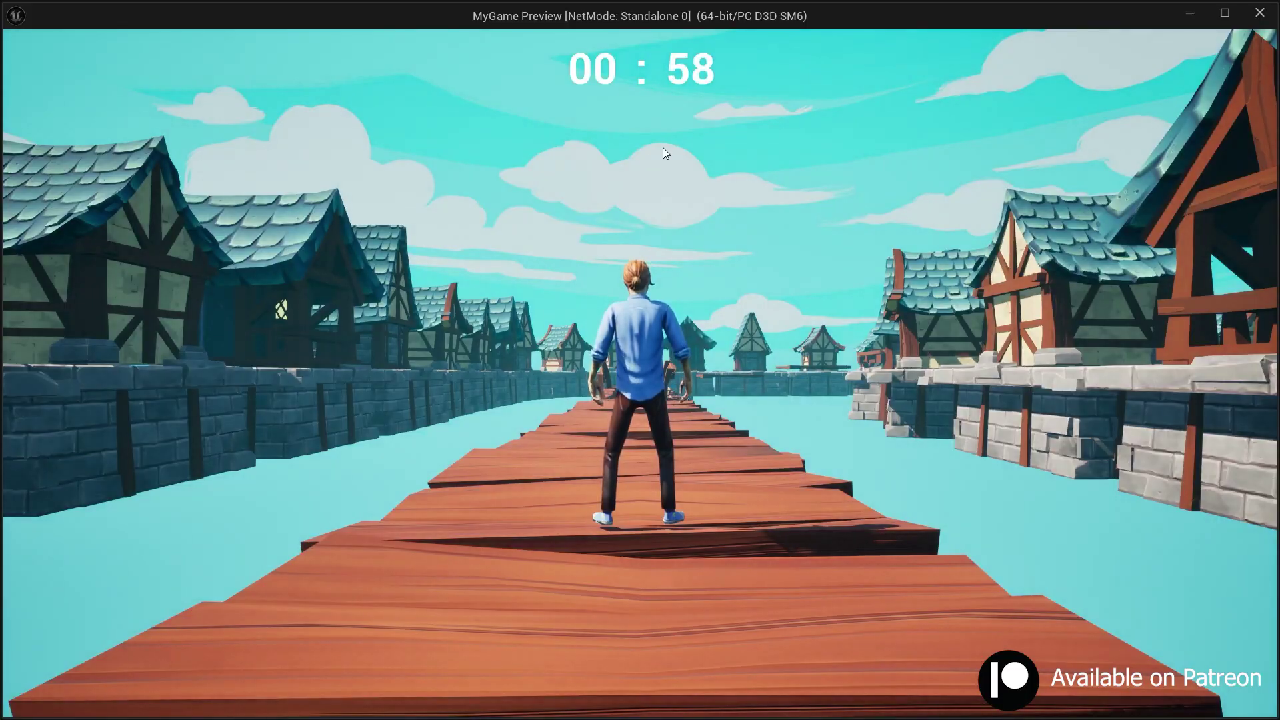
{"action": "key", "text": "Escape"}
{"action": "scroll", "coordinate": [824, 294], "scroll_direction": "down", "scroll_amount": 2}
{"action": "right_click_drag", "start_coordinate": [824, 294], "coordinate": [605, 294]}
{"action": "scroll", "coordinate": [605, 294], "scroll_direction": "up", "scroll_amount": 1}
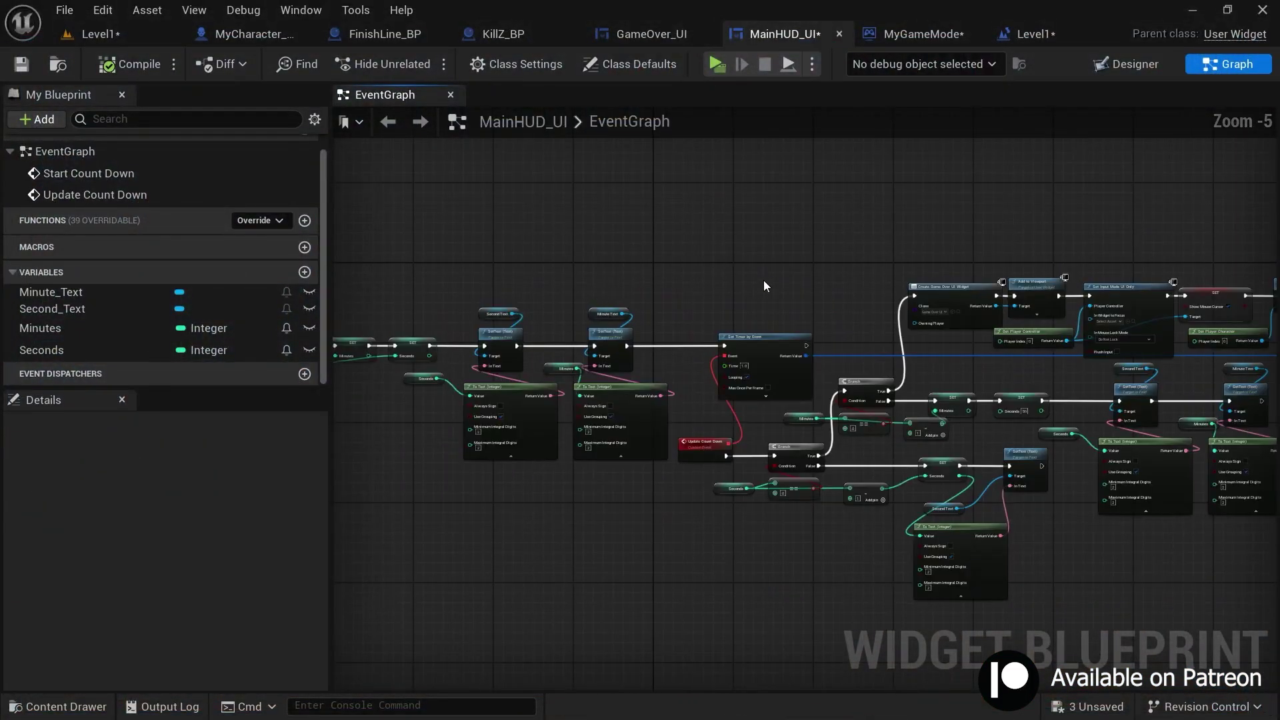
Try "Time Over" as the heading text in GameOver_UI, then undo the edit
{"action": "left_click", "coordinate": [651, 33]}
{"action": "left_click", "coordinate": [573, 399]}
{"action": "type", "text": "t"}
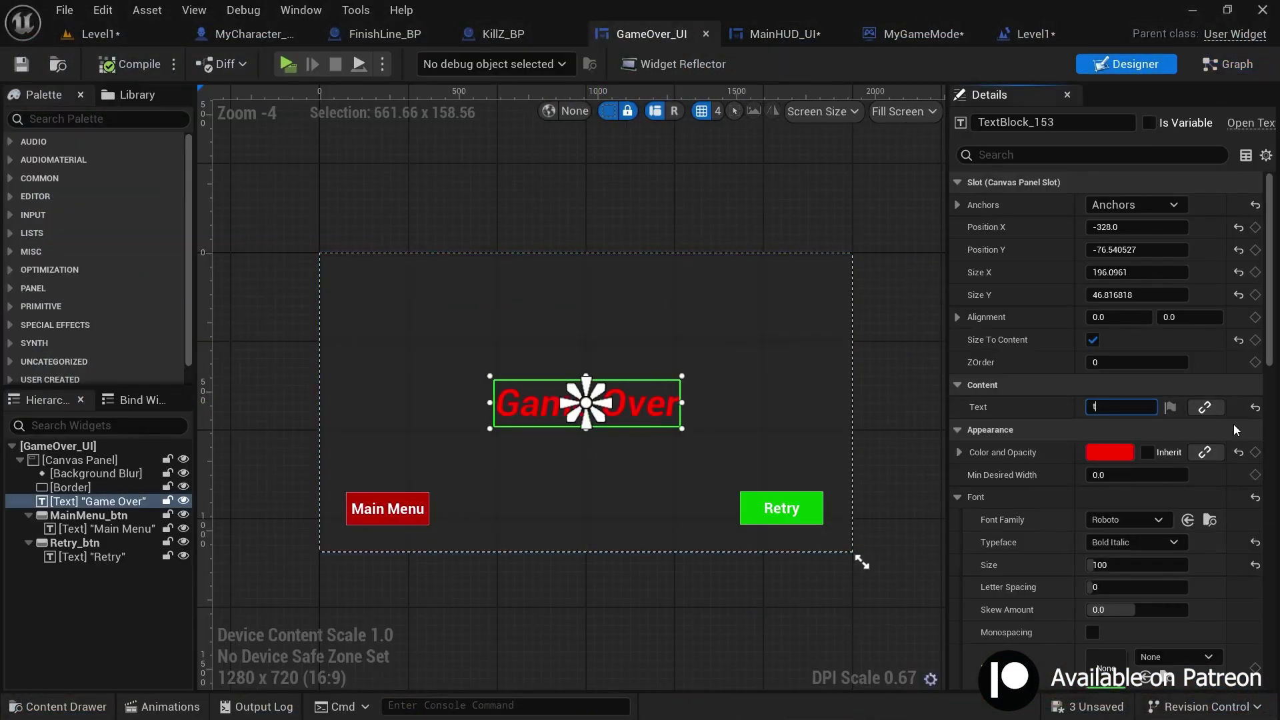
{"action": "type", "text": "Time Over"}
{"action": "key", "text": "Return"}
{"action": "left_click", "coordinate": [689, 662]}
{"action": "left_click", "coordinate": [631, 411]}
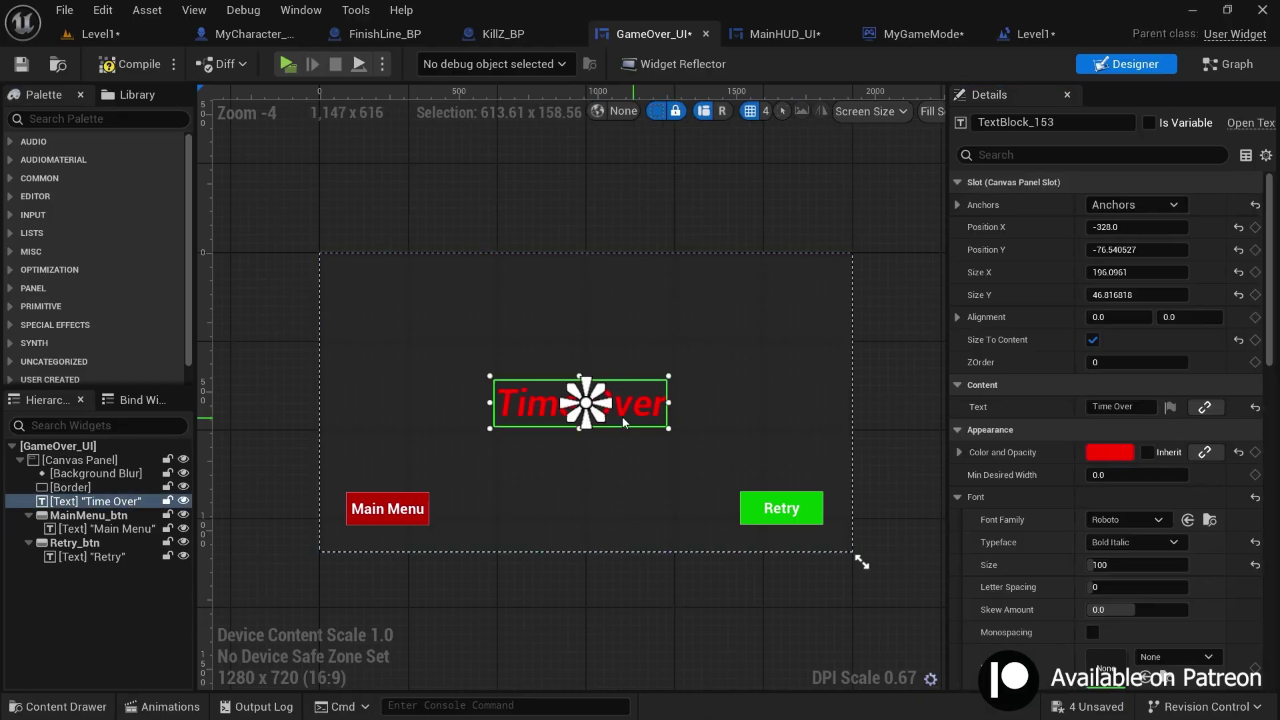
{"action": "key", "text": "ctrl+z"}
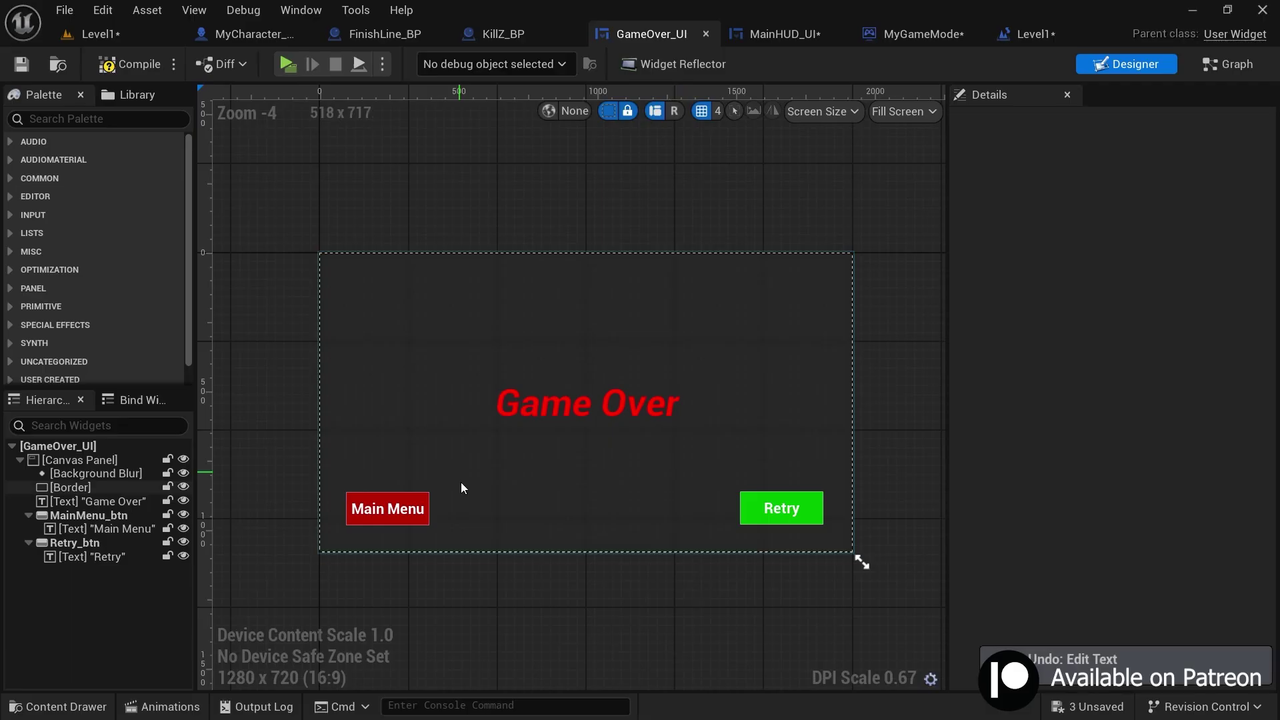
Make the Game Over text block a variable and open the event graph of GameOver_UI
{"action": "left_click", "coordinate": [547, 412]}
{"action": "left_click", "coordinate": [1150, 122]}
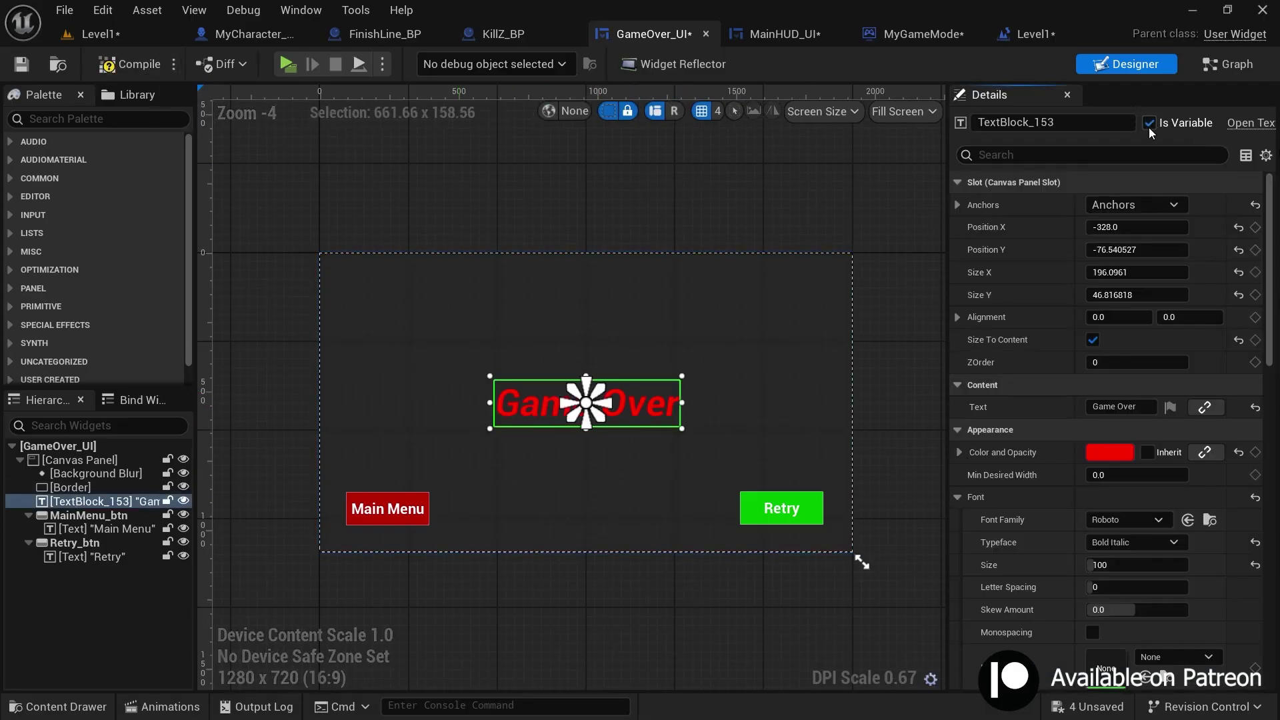
{"action": "left_click", "coordinate": [1225, 63]}
Move the Event Construct node into an empty area of the GameOver_UI event graph
{"action": "scroll", "coordinate": [757, 347], "scroll_direction": "down", "scroll_amount": 1}
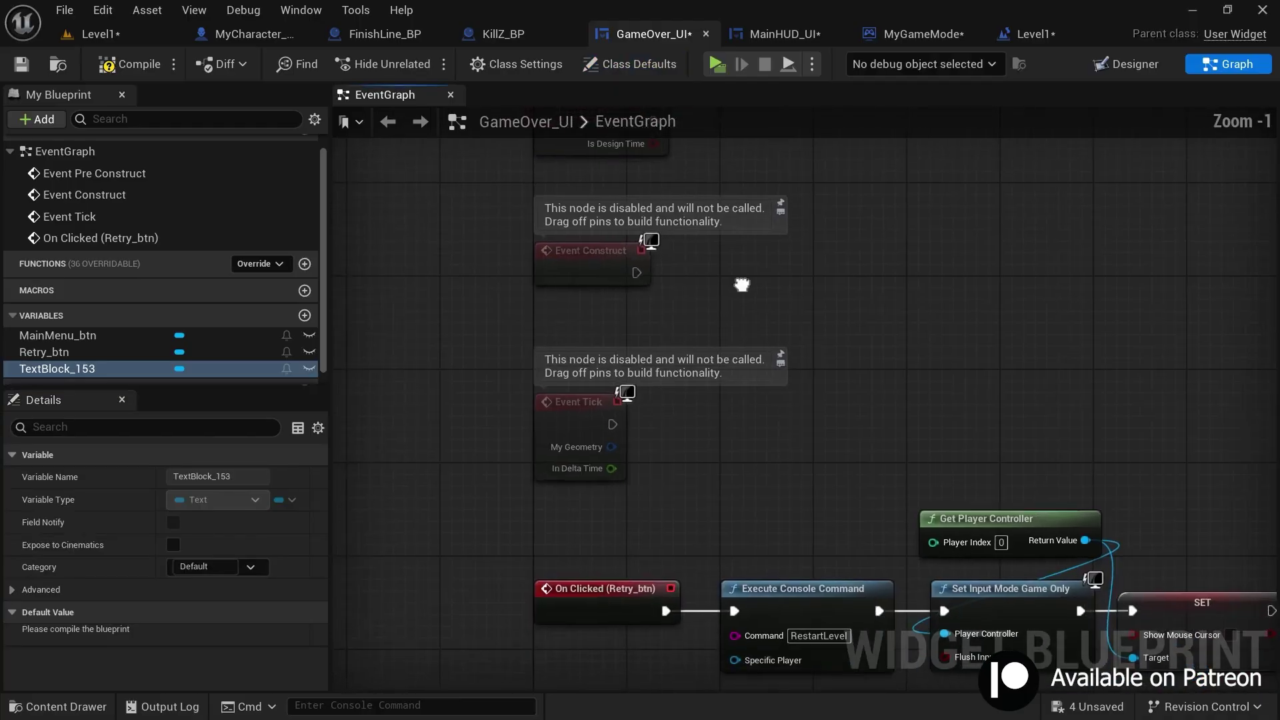
{"action": "right_click_drag", "start_coordinate": [743, 286], "coordinate": [740, 342]}
{"action": "left_click", "coordinate": [587, 329]}
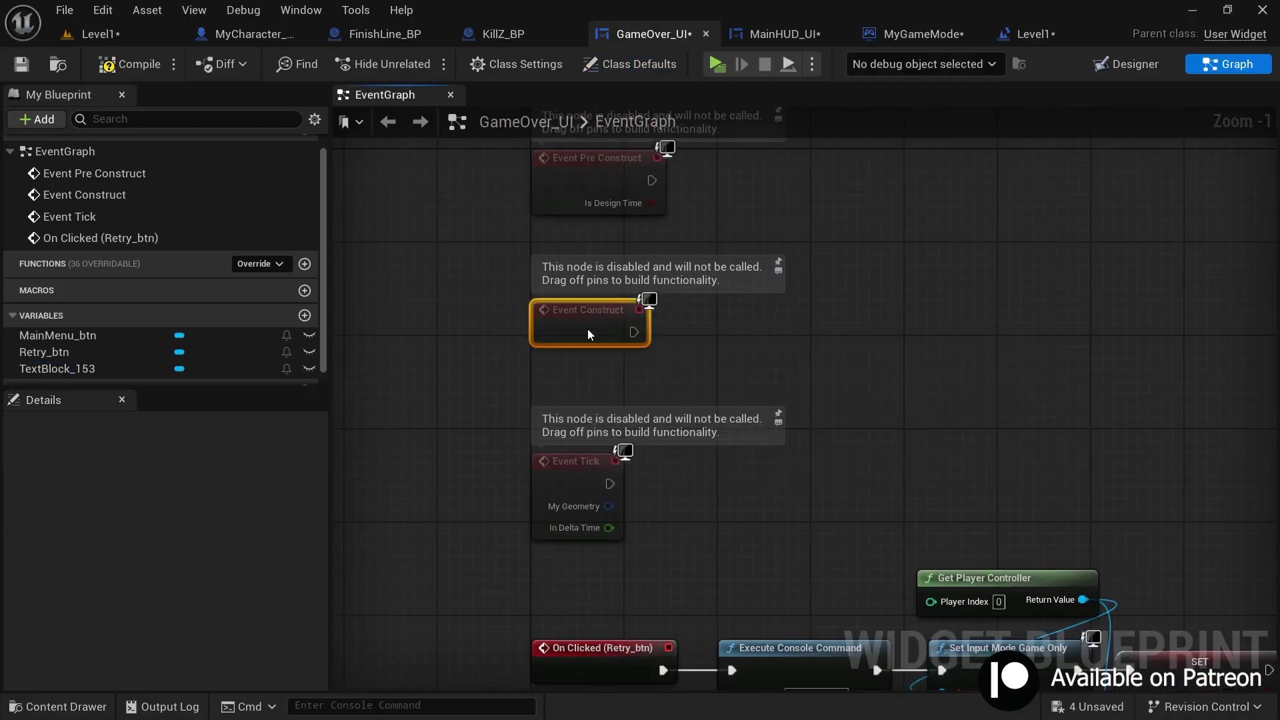
{"action": "left_click_drag", "start_coordinate": [587, 329], "coordinate": [888, 304]}
{"action": "right_click_drag", "start_coordinate": [1031, 356], "coordinate": [792, 326]}
{"action": "scroll", "coordinate": [792, 327], "scroll_direction": "up", "scroll_amount": 1}
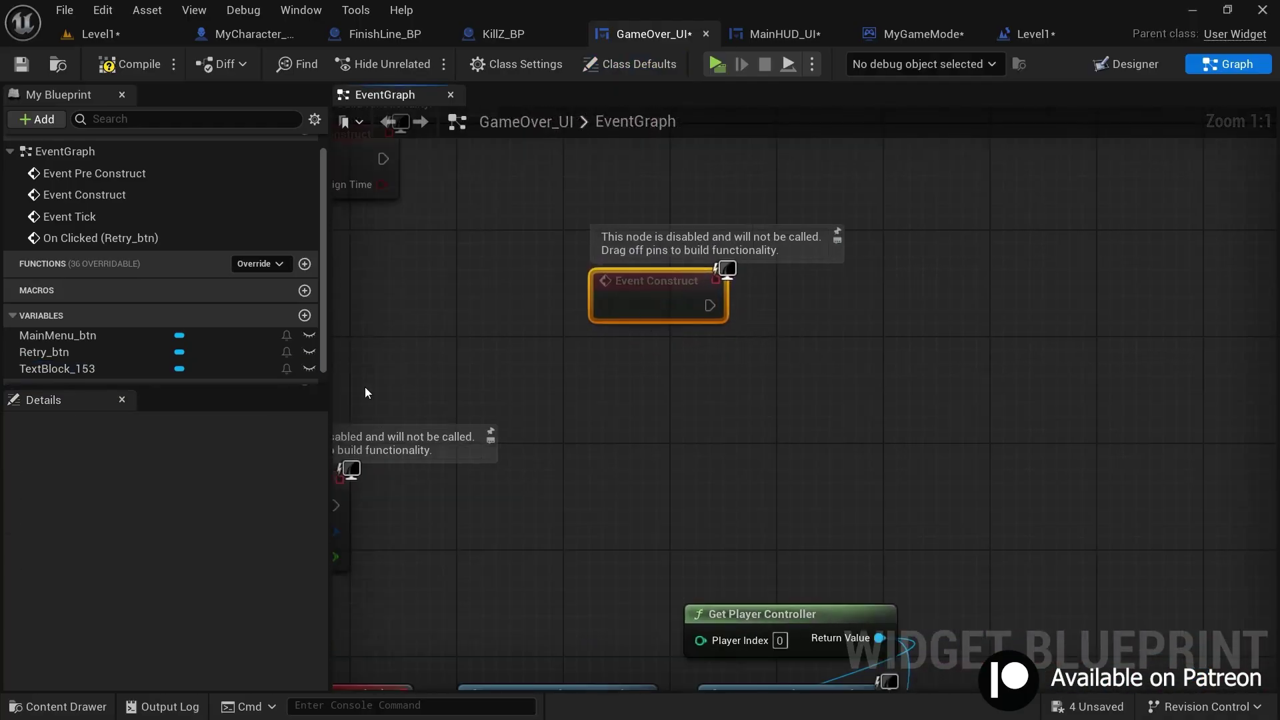
Rename the Game Over text block in GameOver_UI's designer to "Game Over Text"
{"action": "scroll", "coordinate": [155, 342], "scroll_direction": "down", "scroll_amount": 1}
{"action": "left_click", "coordinate": [64, 352]}
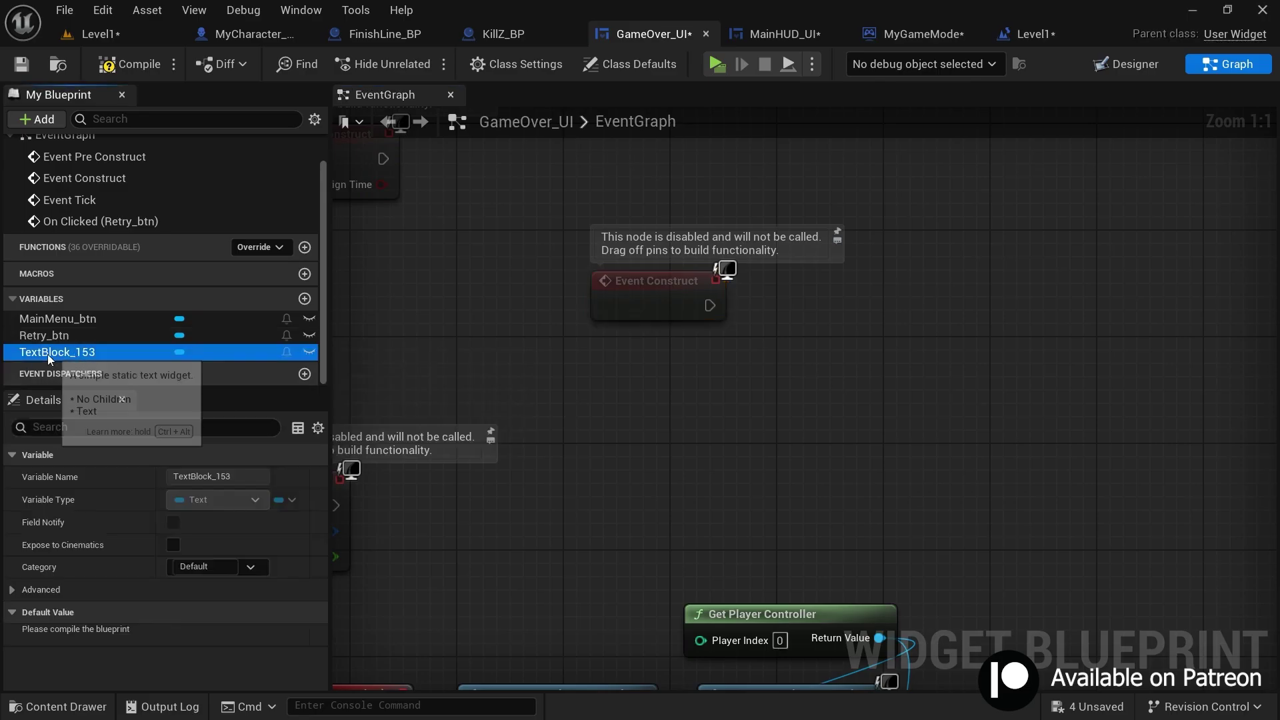
{"action": "left_click", "coordinate": [1125, 64]}
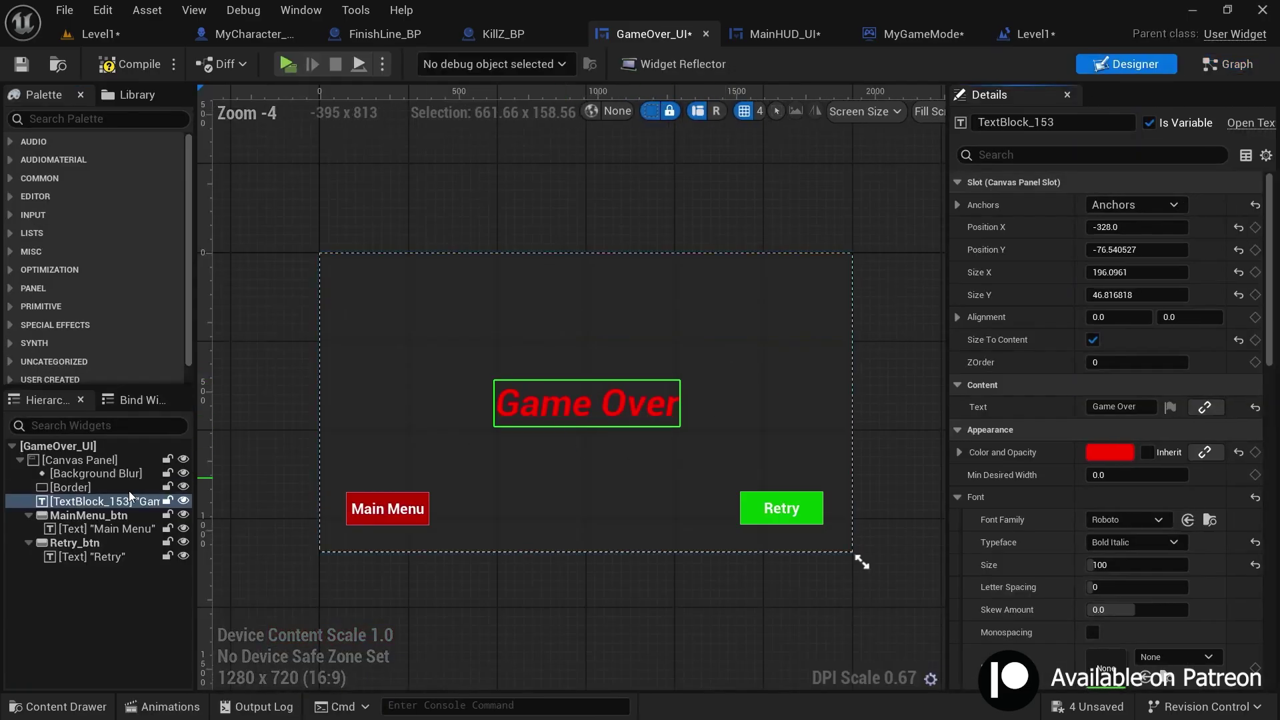
{"action": "left_click", "coordinate": [72, 506]}
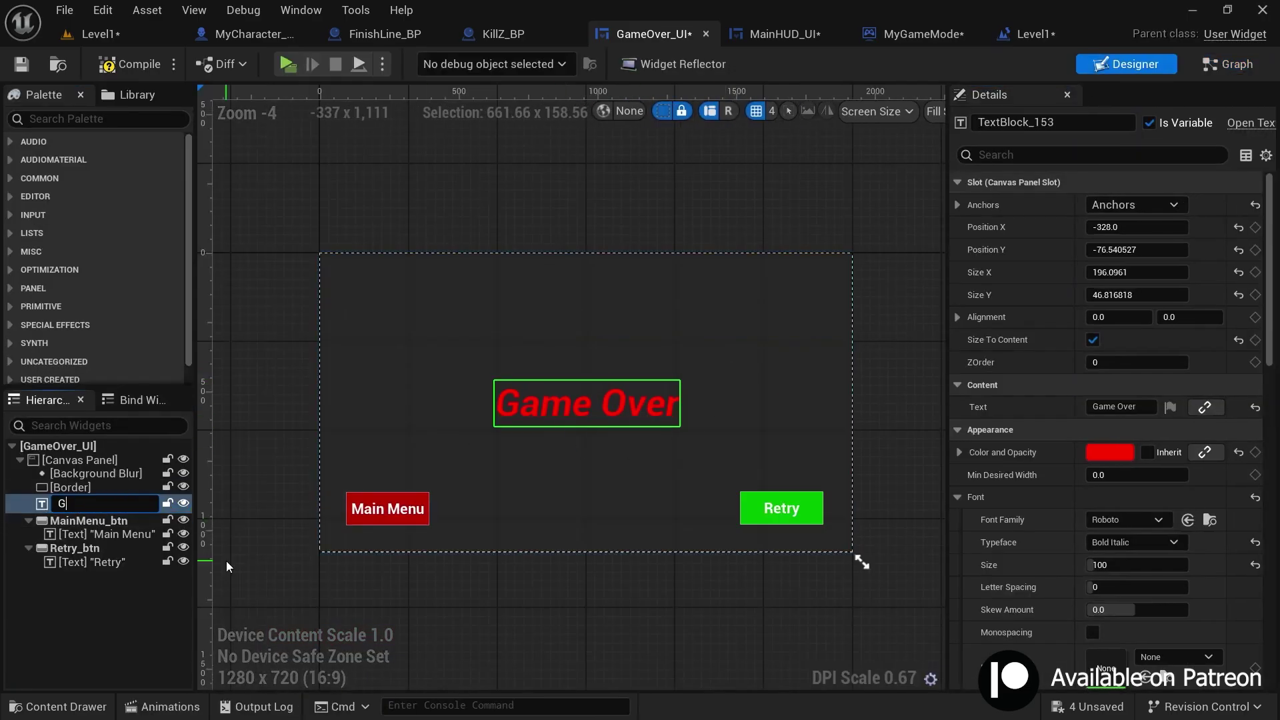
{"action": "type", "text": "Game Over Text"}
{"action": "key", "text": "Return"}
{"action": "left_click", "coordinate": [70, 487]}
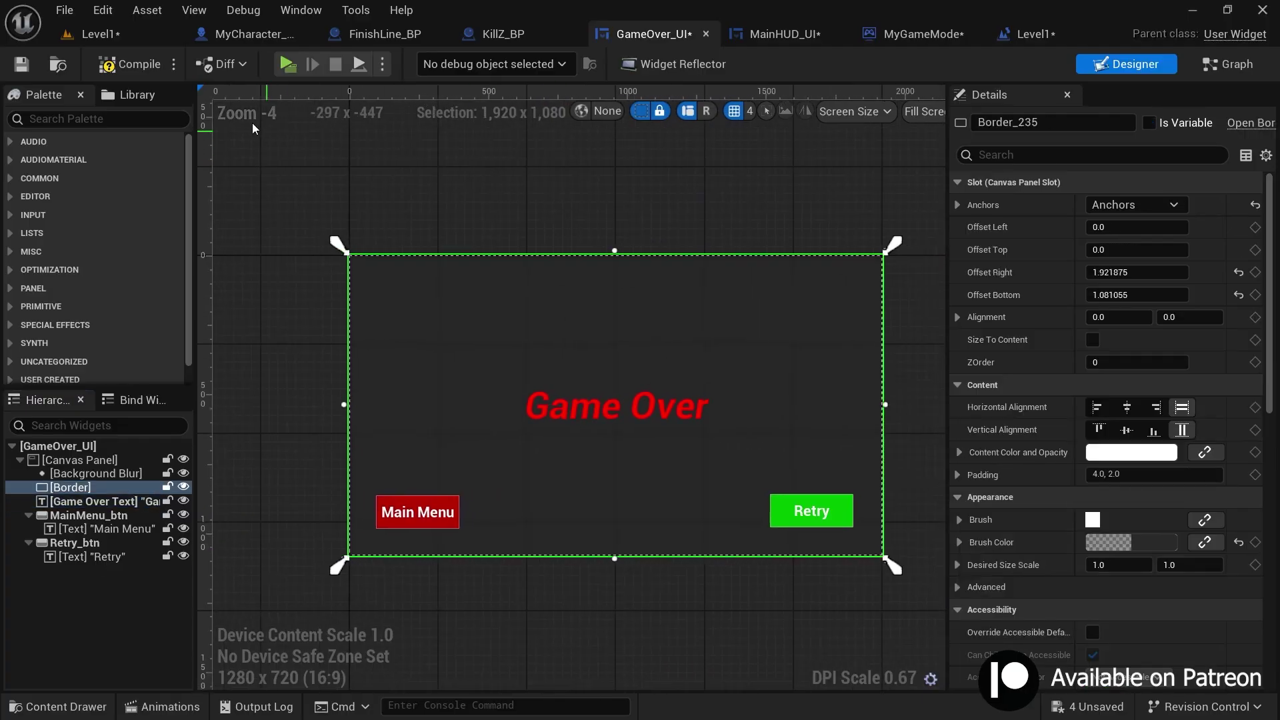
In the GameOver_UI event graph, add a SetText node targeting the GameOverText variable and run it from Event Construct
{"action": "left_click", "coordinate": [1233, 67]}
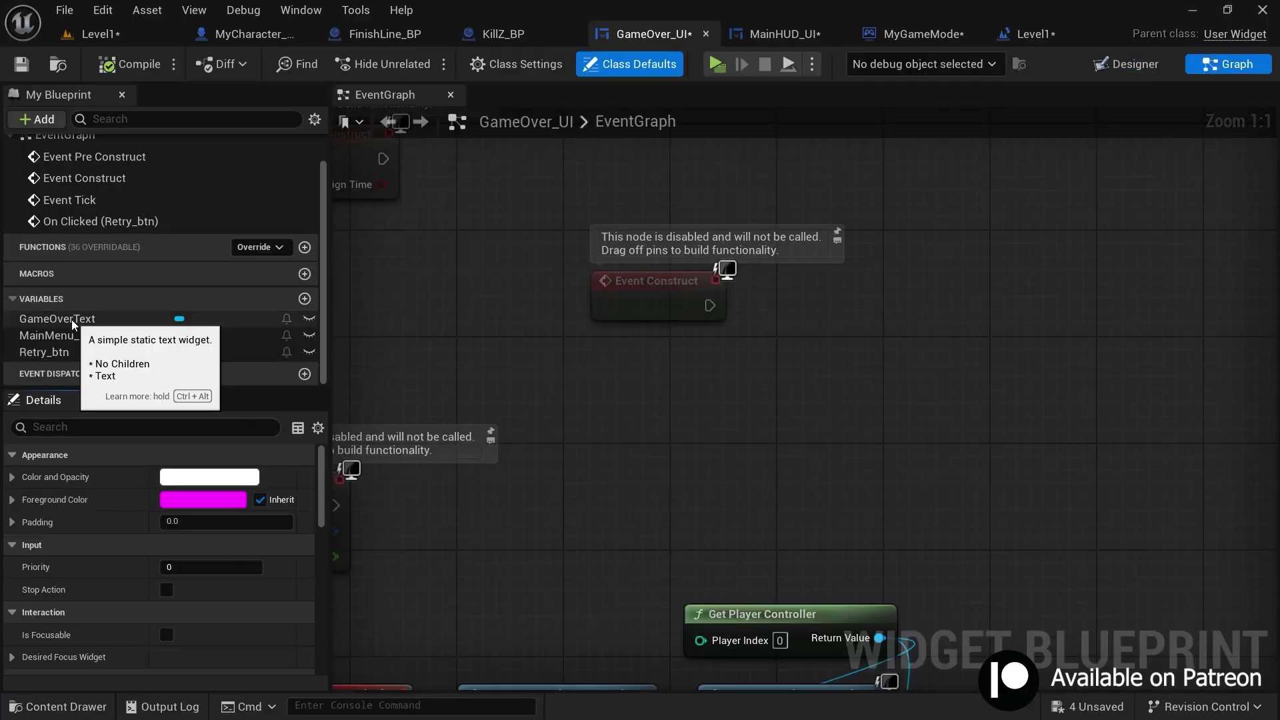
{"action": "left_click_drag", "start_coordinate": [66, 320], "coordinate": [673, 384]}
{"action": "left_click", "coordinate": [673, 384]}
{"action": "right_click_drag", "start_coordinate": [749, 381], "coordinate": [644, 394]}
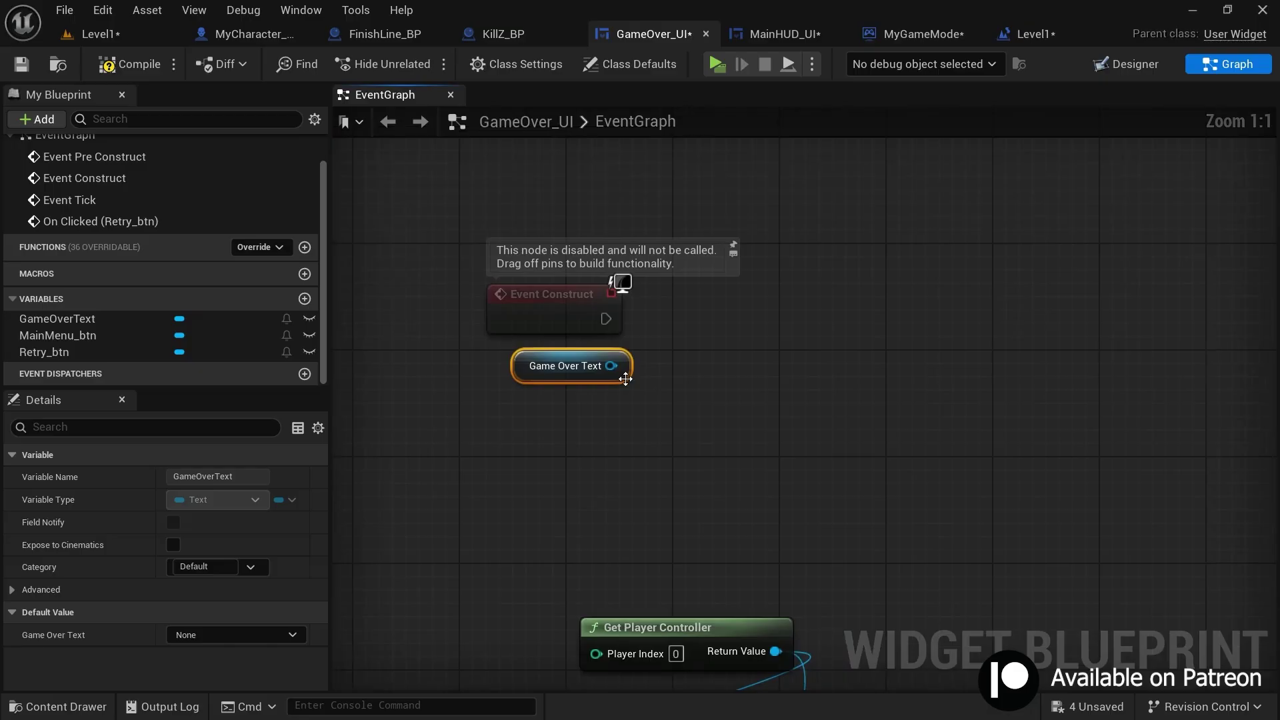
{"action": "left_click_drag", "start_coordinate": [619, 366], "coordinate": [695, 338]}
{"action": "type", "text": "set text"}
{"action": "left_click", "coordinate": [761, 624]}
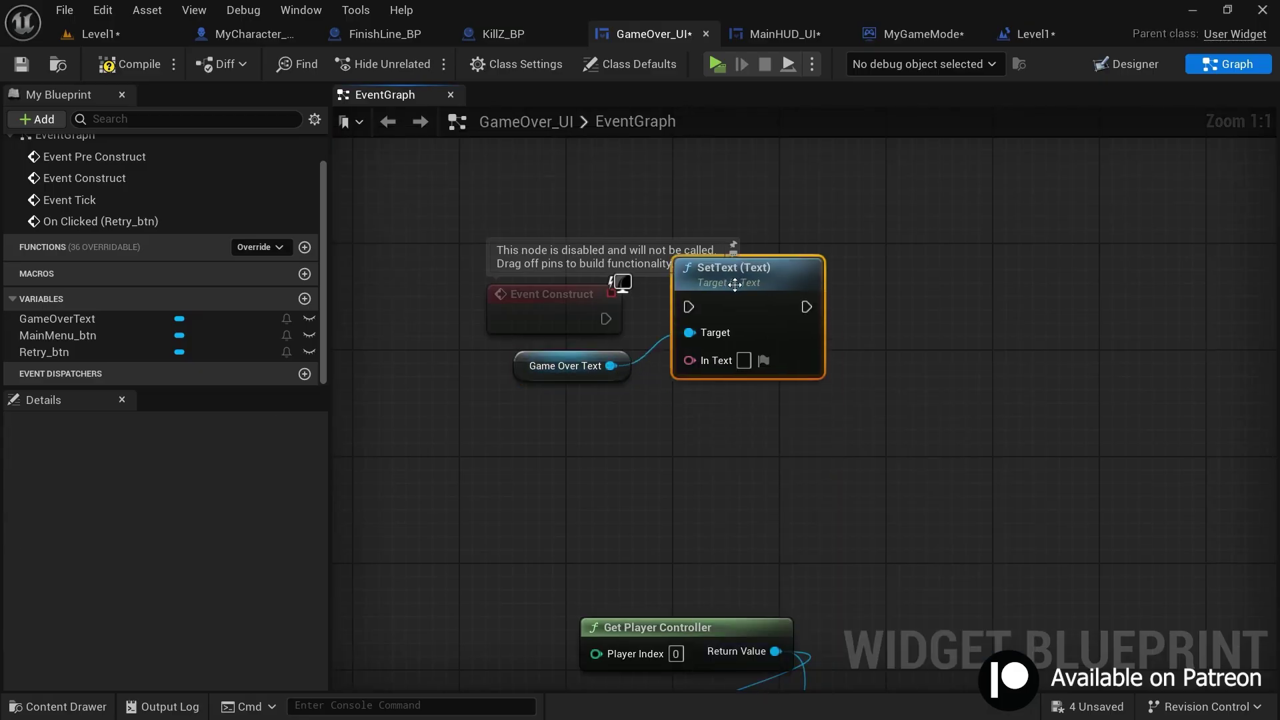
{"action": "left_click_drag", "start_coordinate": [606, 319], "coordinate": [715, 320]}
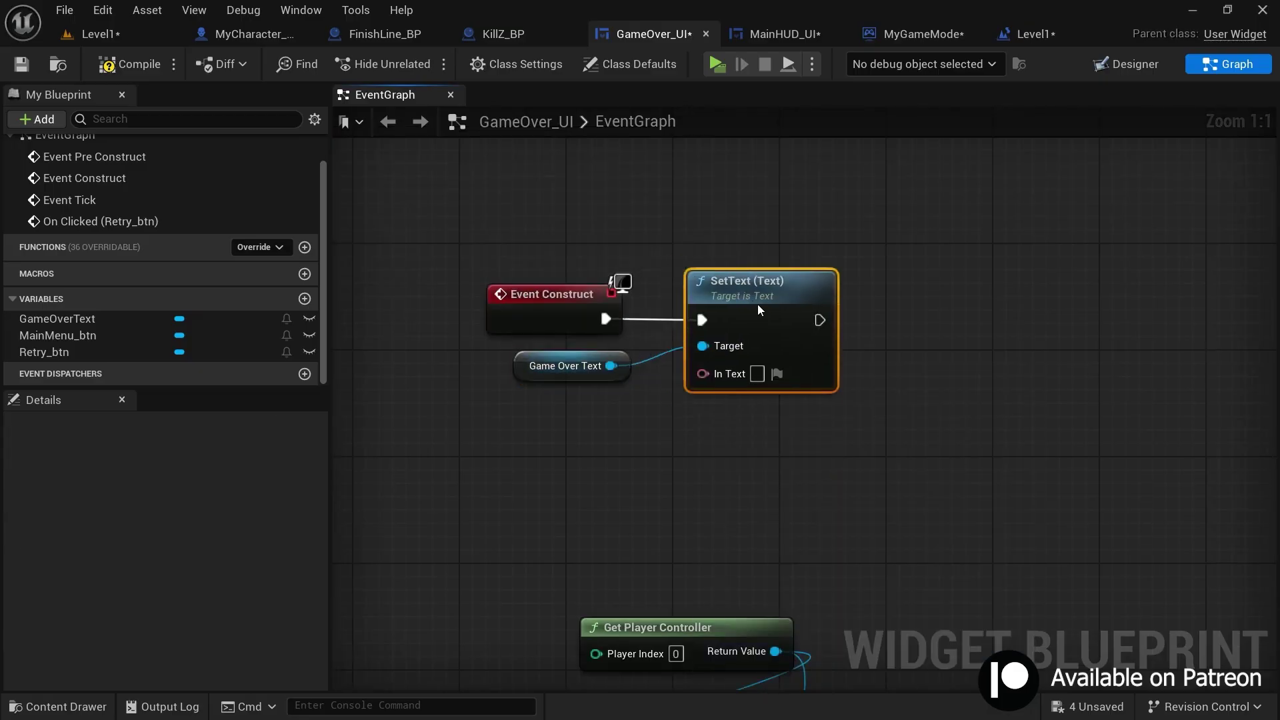
Promote the SetText node's In Text input to a variable named "Default Text"
{"action": "right_click", "coordinate": [733, 381]}
{"action": "left_click", "coordinate": [746, 433]}
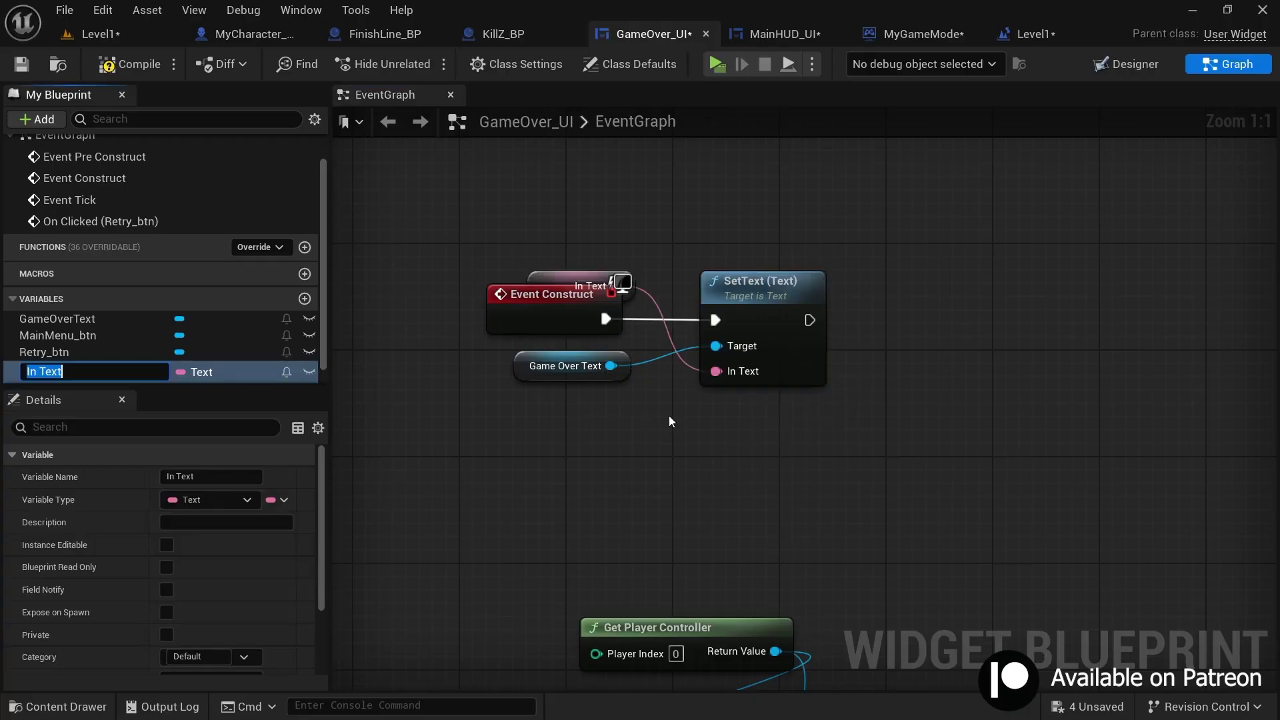
{"action": "type", "text": "Default Text"}
{"action": "key", "text": "Return"}
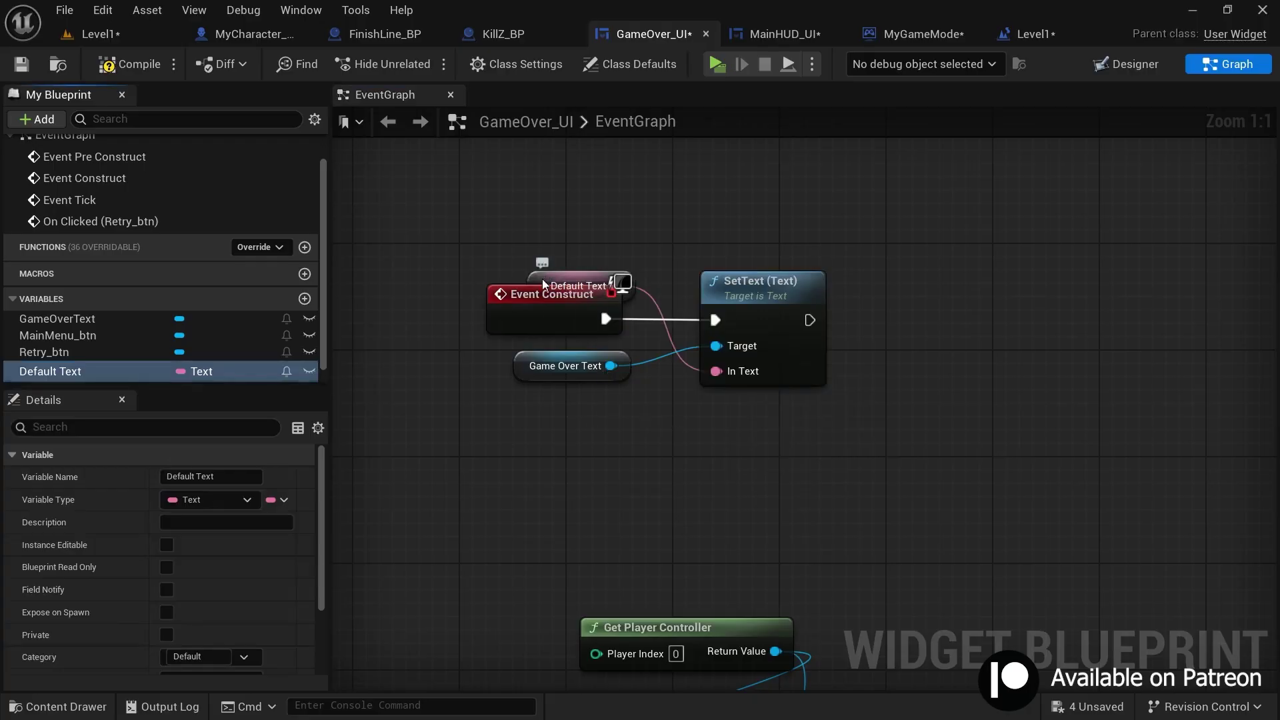
Compile GameOver_UI, set the Default Text variable's default value to "Game Over", and save the widget
{"action": "left_click", "coordinate": [130, 64]}
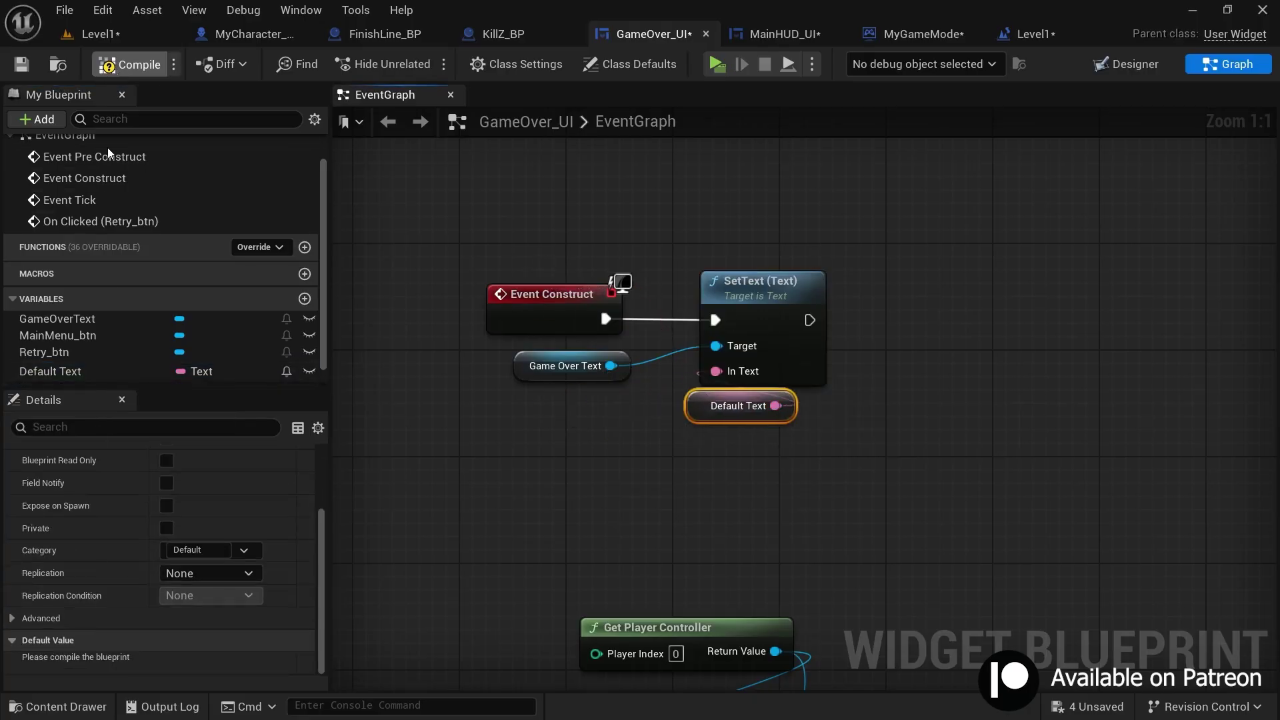
{"action": "left_click", "coordinate": [214, 663]}
{"action": "type", "text": "Game"}
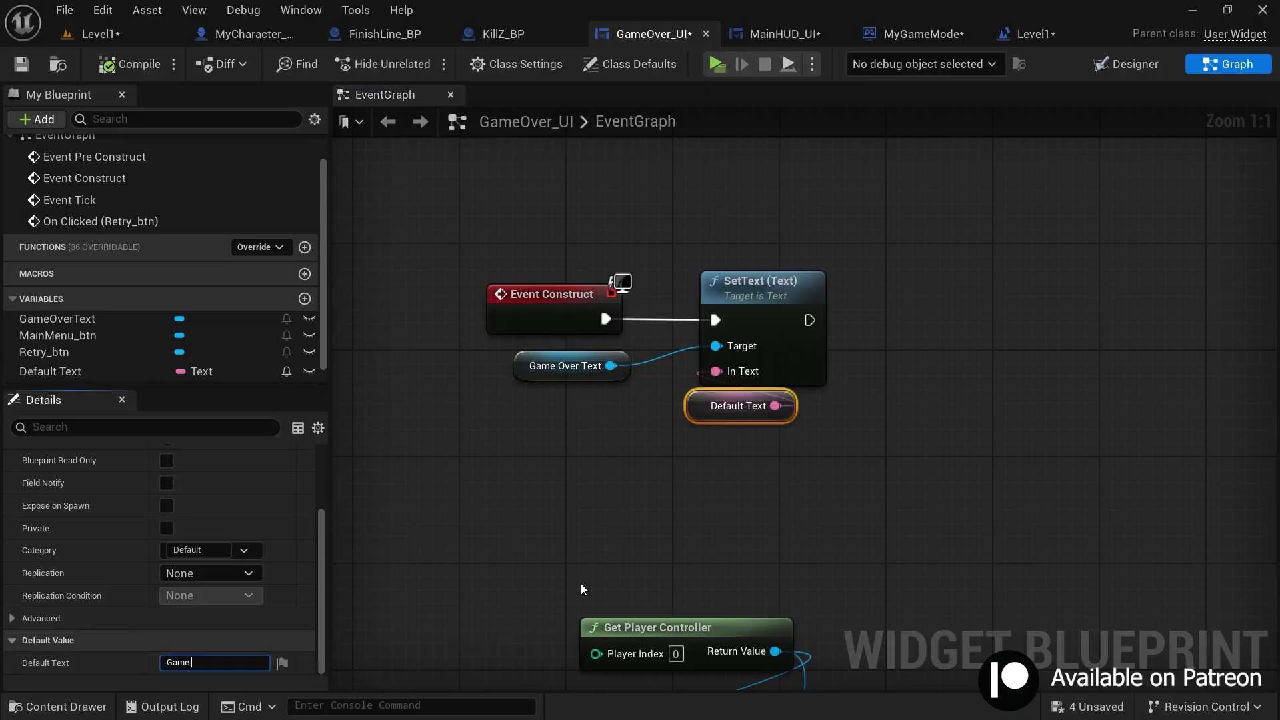
{"action": "type", "text": " Over"}
{"action": "key", "text": "Return"}
{"action": "left_click", "coordinate": [473, 555]}
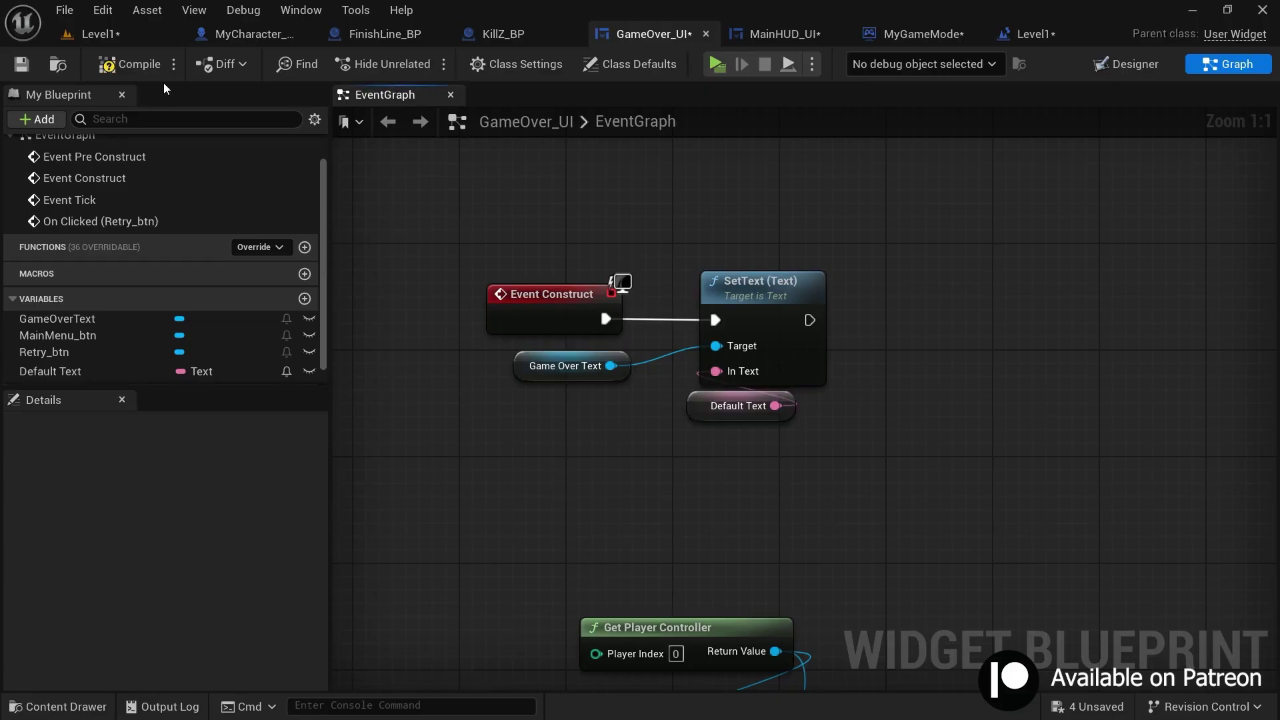
{"action": "left_click", "coordinate": [22, 65]}
Examine the Create Game Over UI Widget node and the nodes following it in the MainHUD_UI event graph
{"action": "right_click_drag", "start_coordinate": [944, 473], "coordinate": [903, 408]}
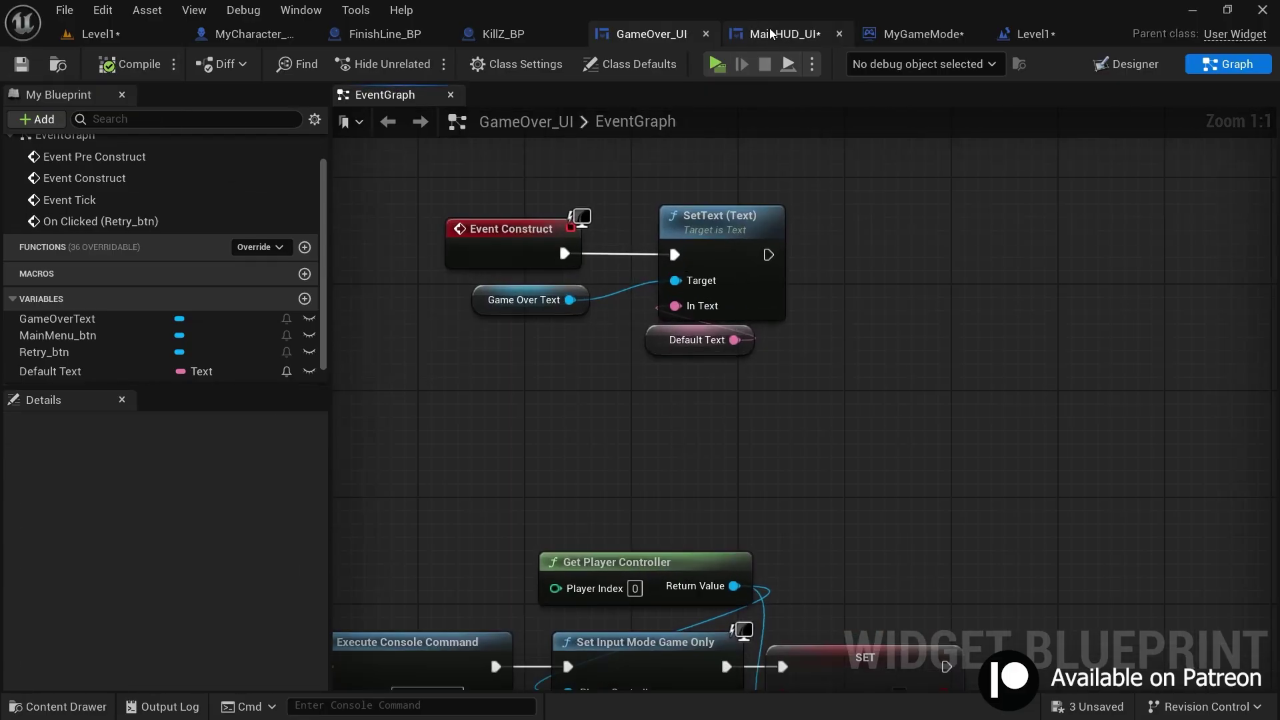
{"action": "left_click", "coordinate": [772, 34]}
{"action": "scroll", "coordinate": [684, 241], "scroll_direction": "up", "scroll_amount": 3}
{"action": "left_click_drag", "start_coordinate": [542, 212], "coordinate": [666, 318]}
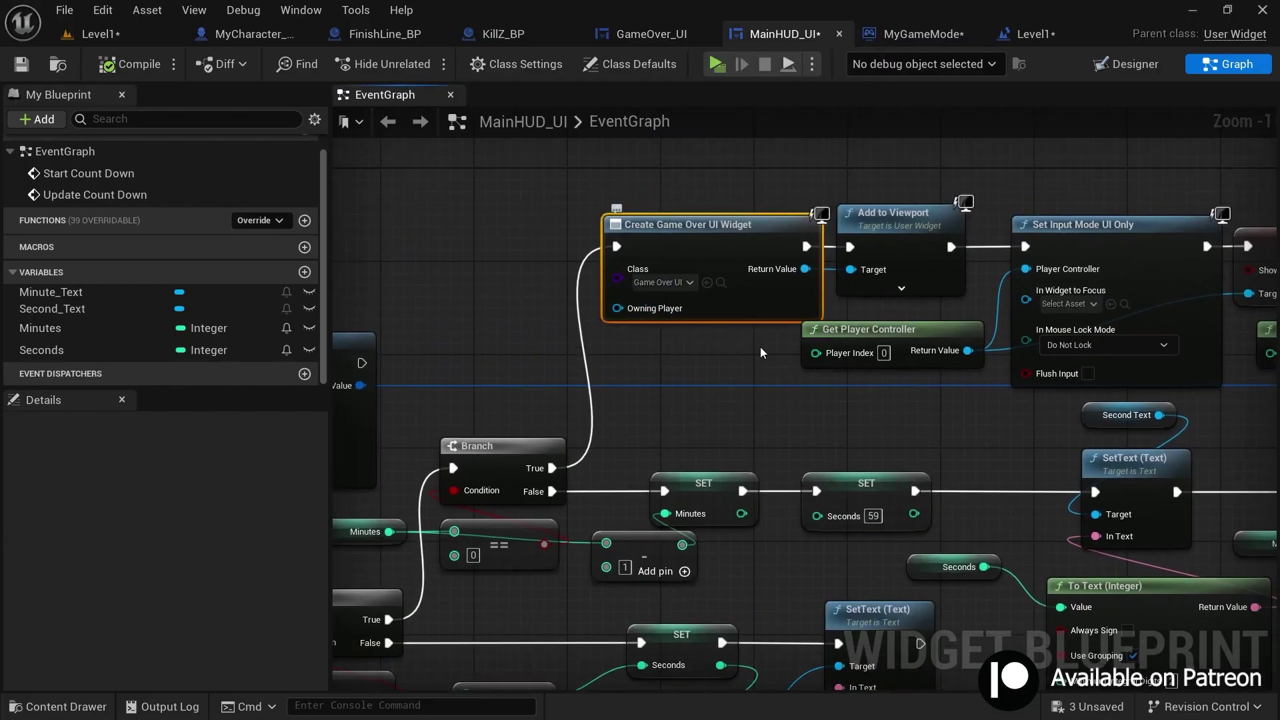
{"action": "right_click_drag", "start_coordinate": [885, 320], "coordinate": [722, 318]}
{"action": "scroll", "coordinate": [722, 318], "scroll_direction": "down", "scroll_amount": 1}
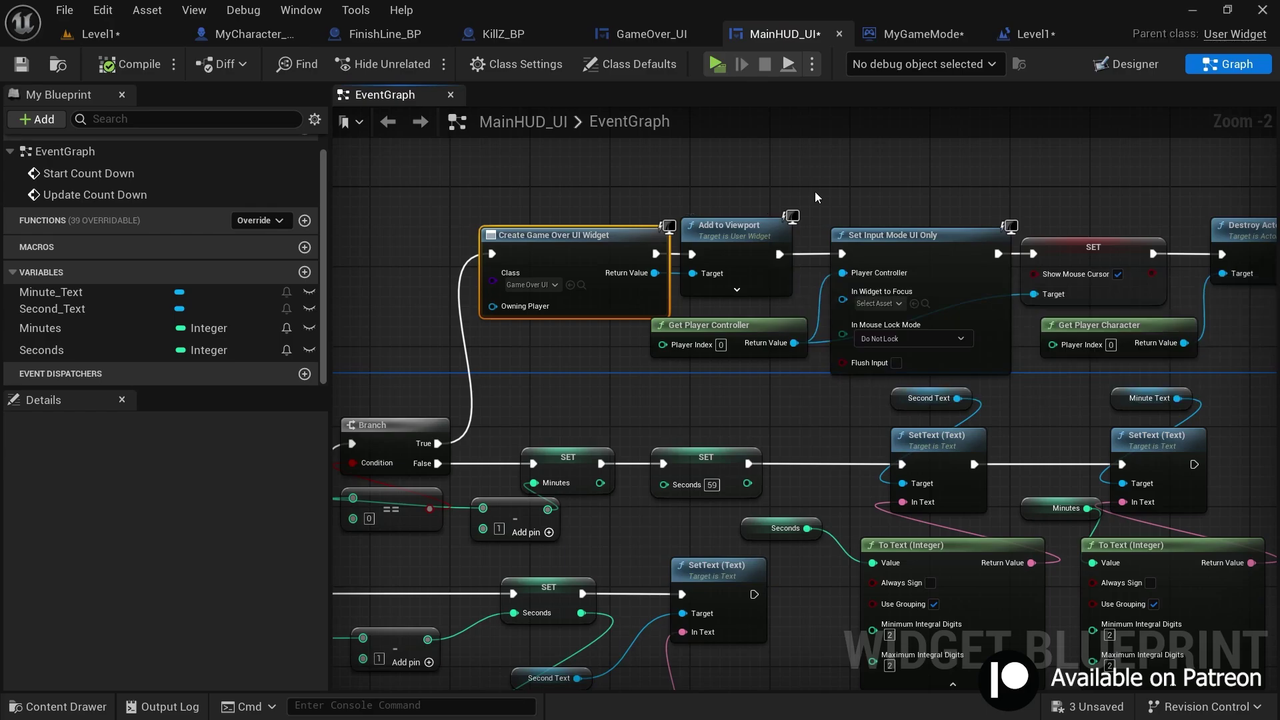
Make the Default Text variable in GameOver_UI instance editable and exposed on spawn
{"action": "left_click", "coordinate": [670, 41]}
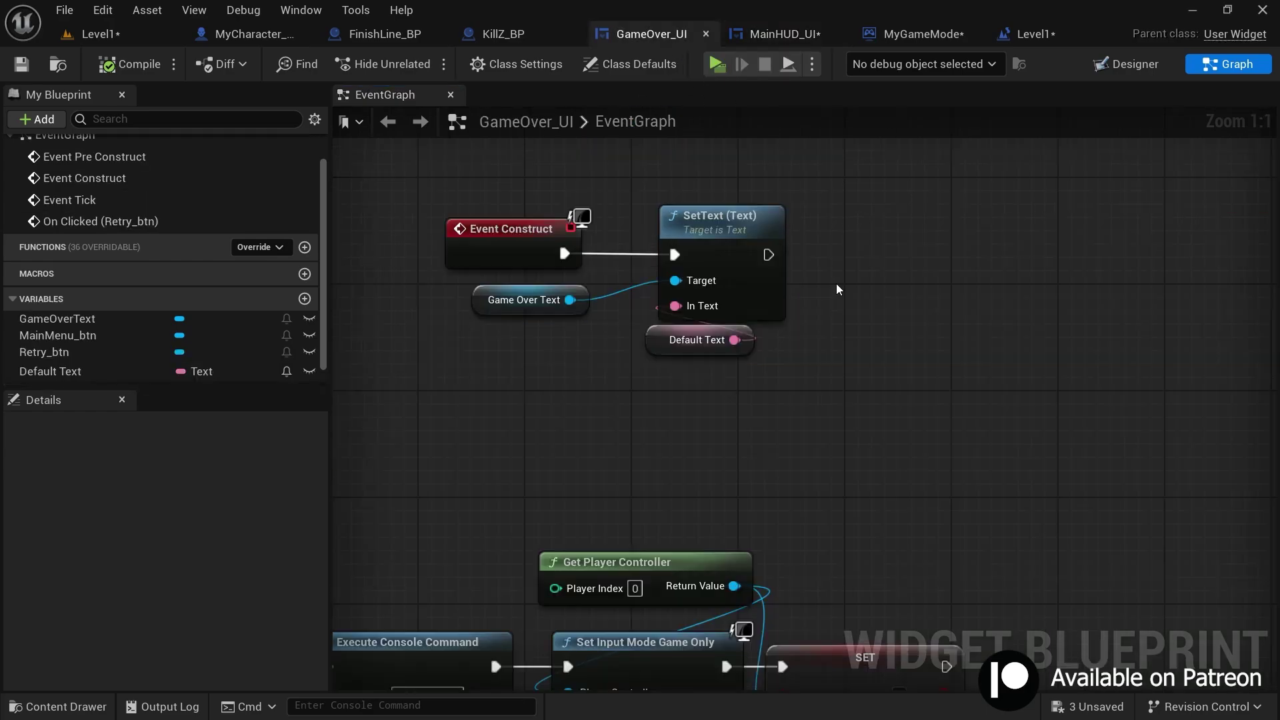
{"action": "left_click", "coordinate": [665, 350]}
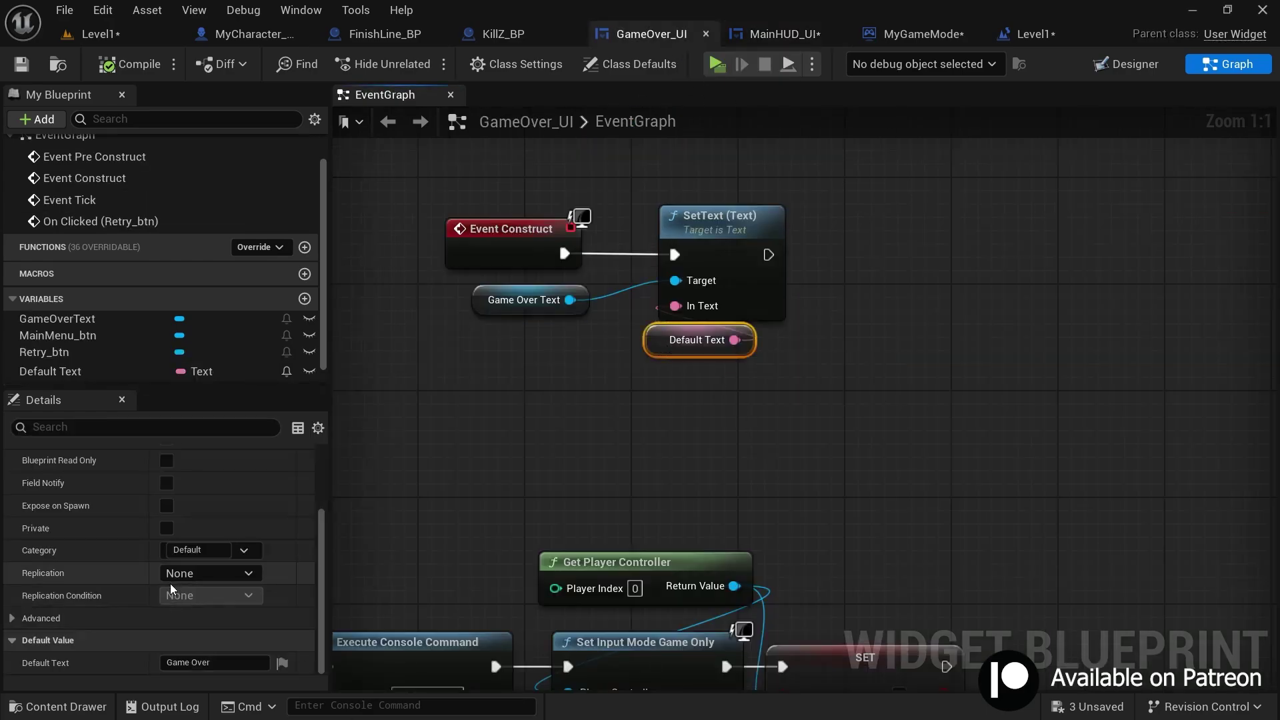
{"action": "scroll", "coordinate": [154, 544], "scroll_direction": "up", "scroll_amount": 3}
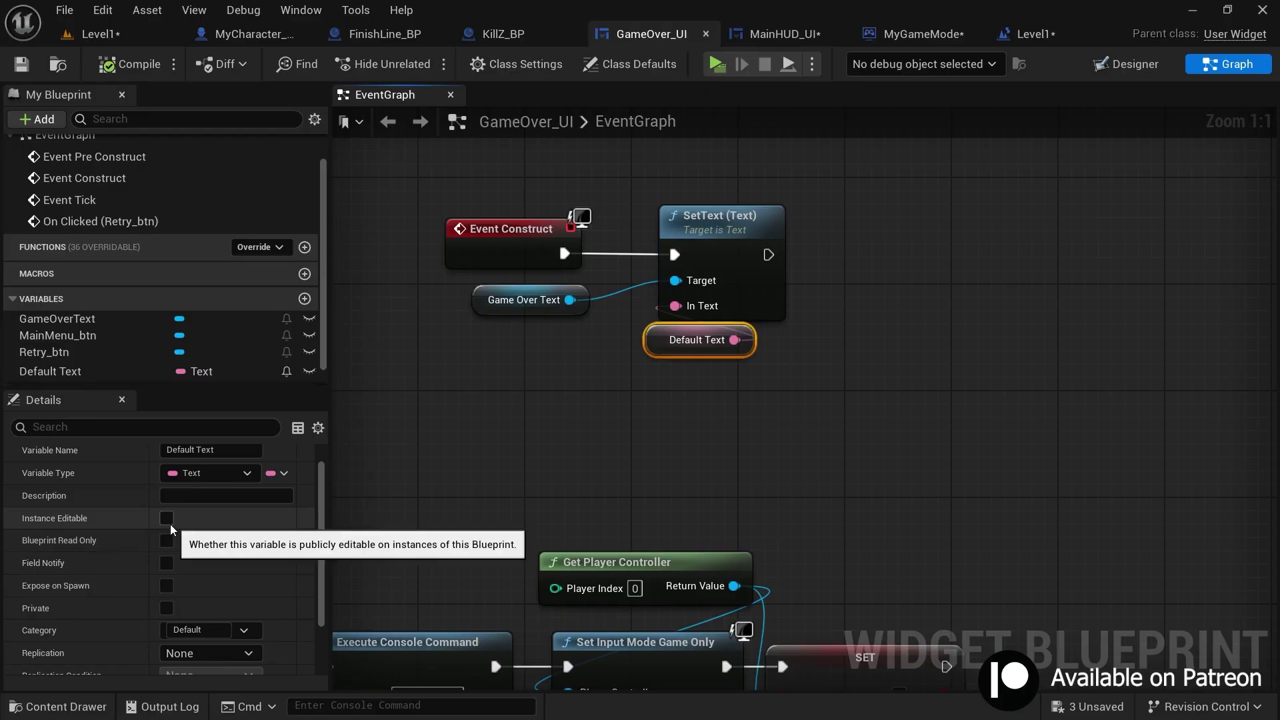
{"action": "left_click", "coordinate": [167, 520]}
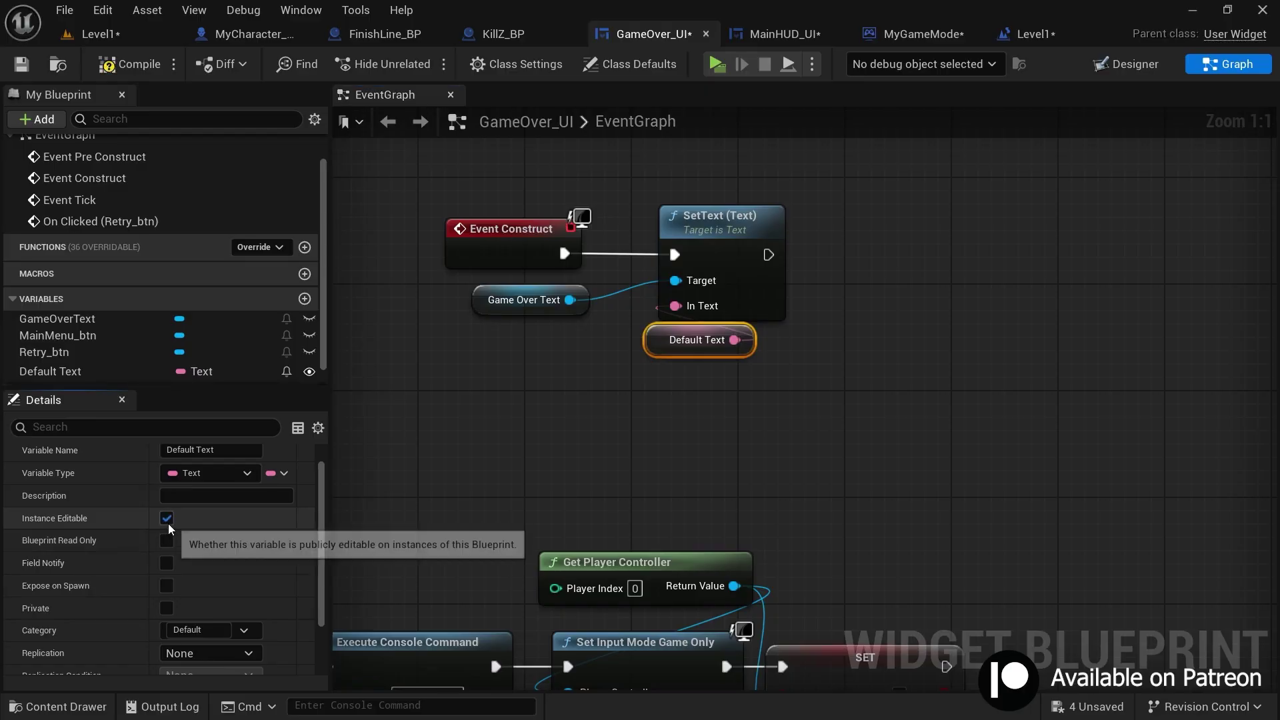
{"action": "left_click", "coordinate": [167, 586]}
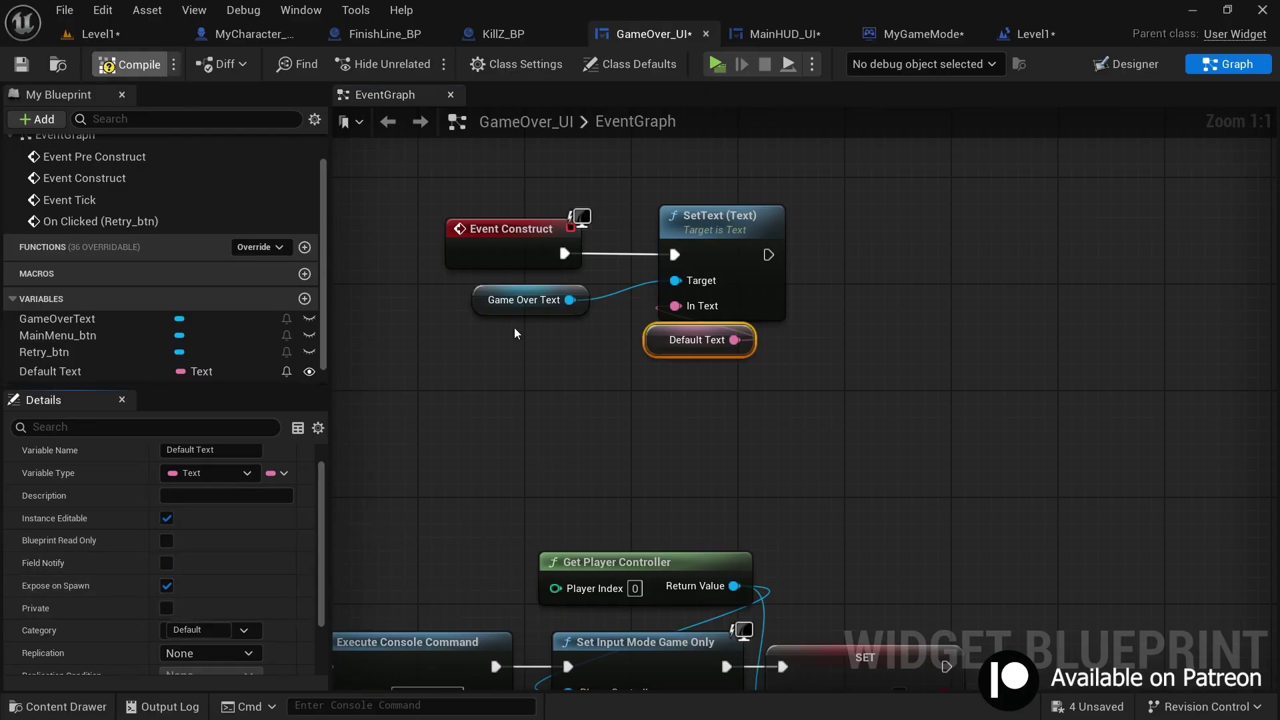
Refresh the Create Game Over UI Widget node in MainHUD_UI and set its Default Text to "Time Over"
{"action": "left_click", "coordinate": [777, 34]}
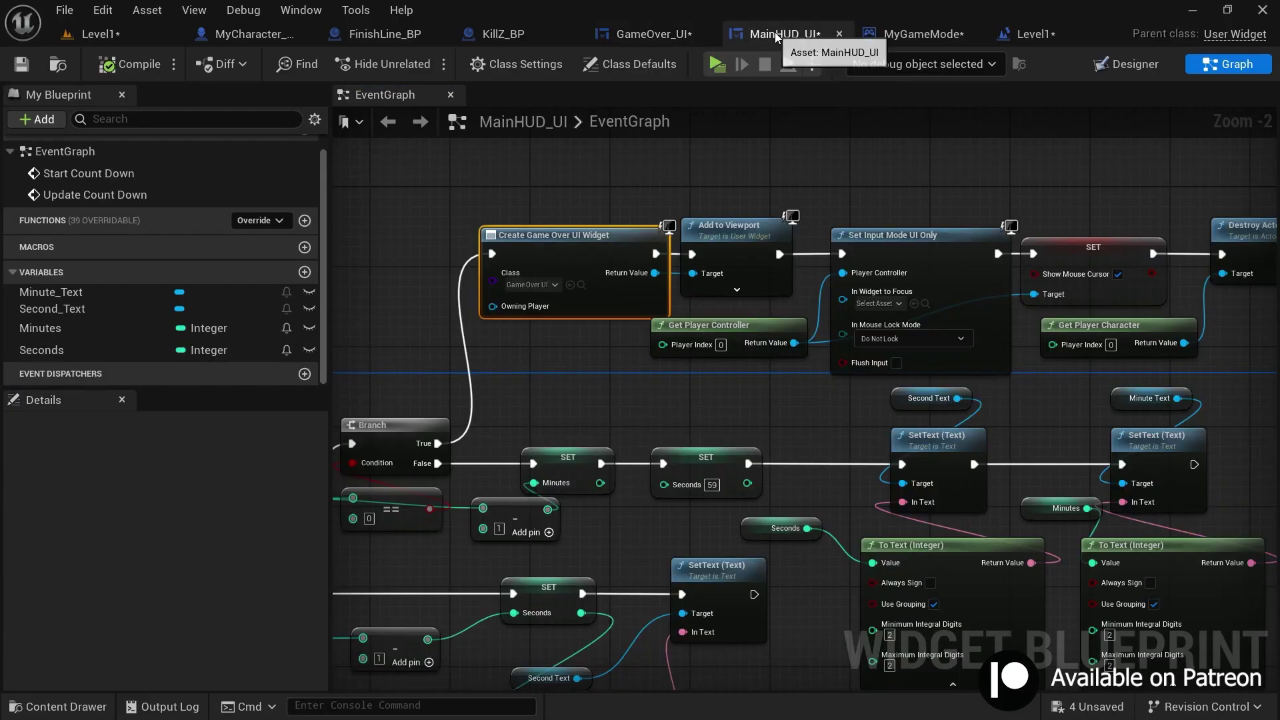
{"action": "scroll", "coordinate": [541, 248], "scroll_direction": "up", "scroll_amount": 2}
{"action": "right_click", "coordinate": [540, 248]}
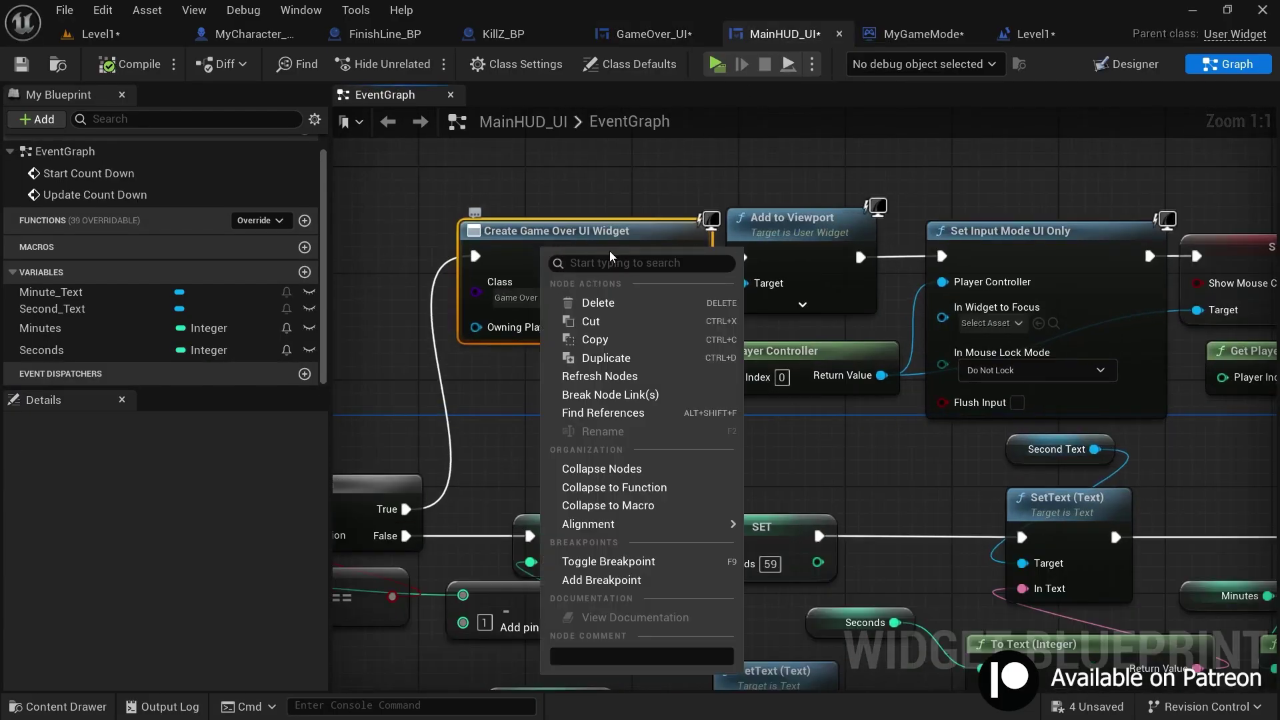
{"action": "left_click", "coordinate": [574, 378]}
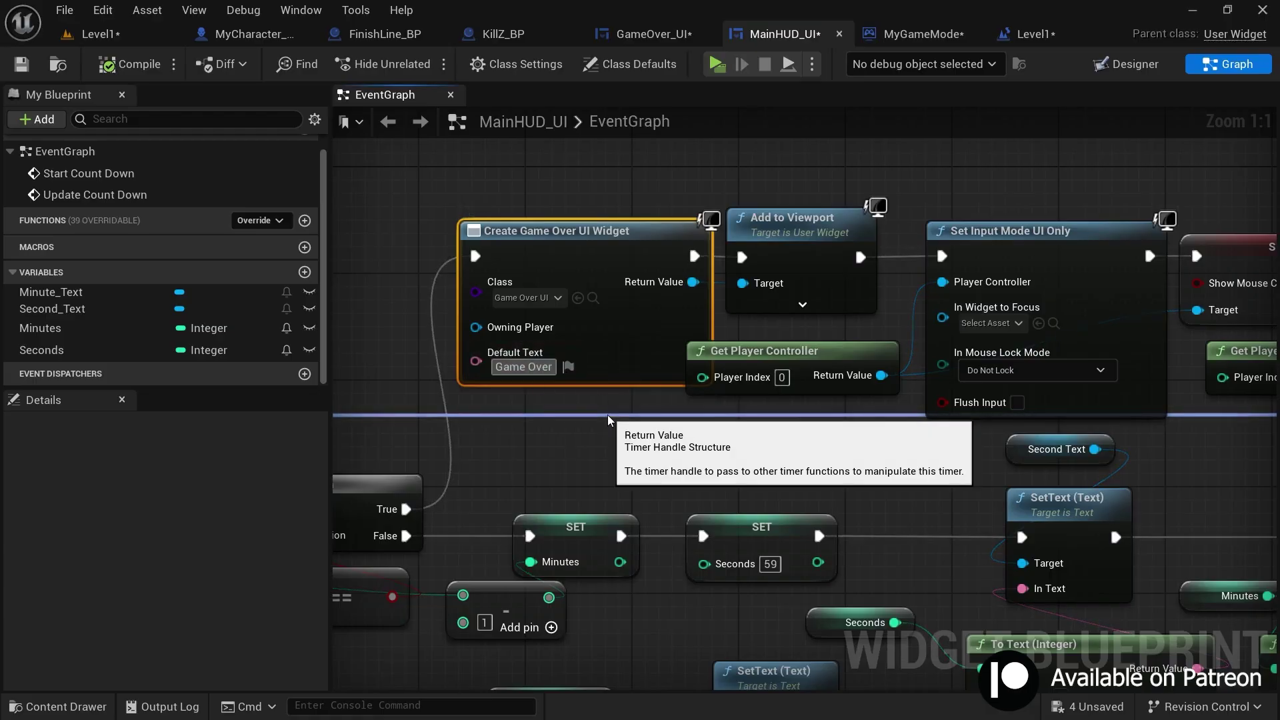
{"action": "key", "text": "ctrl+a"}
{"action": "type", "text": "Time Over"}
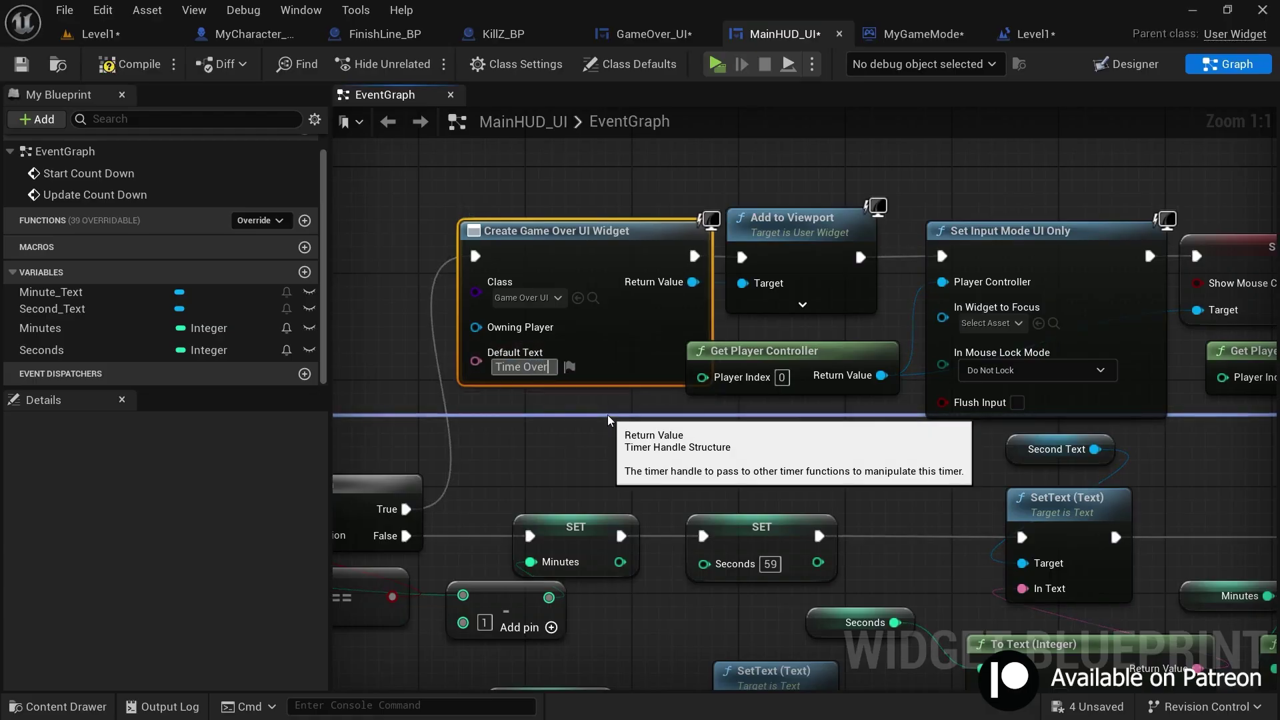
{"action": "key", "text": "Return"}
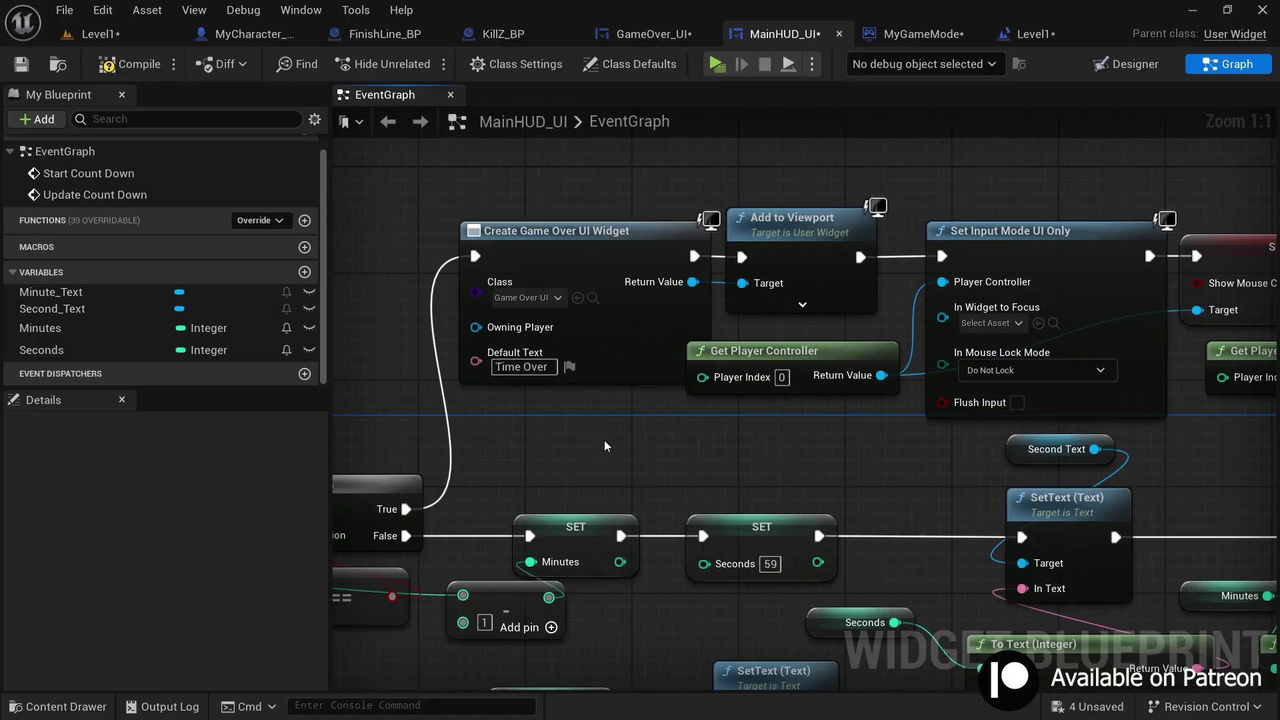
{"action": "scroll", "coordinate": [604, 440], "scroll_direction": "down", "scroll_amount": 4}
Playtest Level1 until the countdown runs out to check the game-over text, and retry the level
{"action": "left_click", "coordinate": [100, 34]}
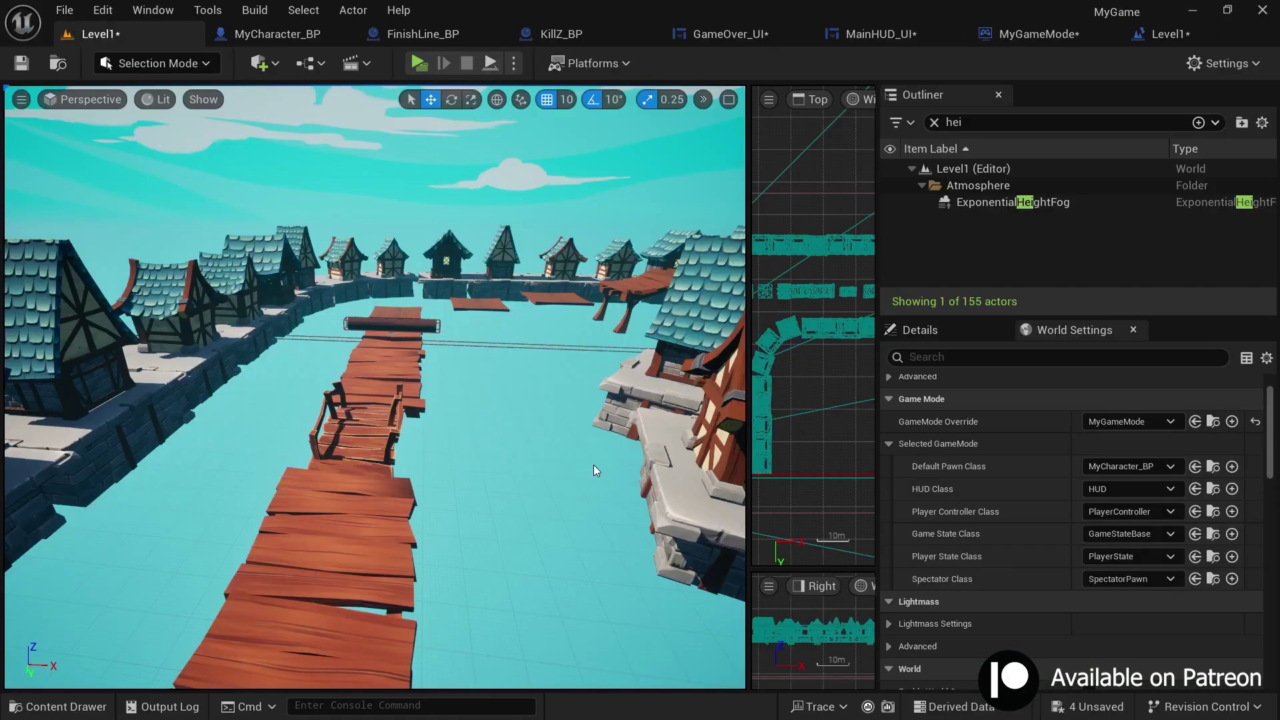
{"action": "right_click_drag", "start_coordinate": [598, 503], "coordinate": [533, 503]}
{"action": "key", "text": "alt+p"}
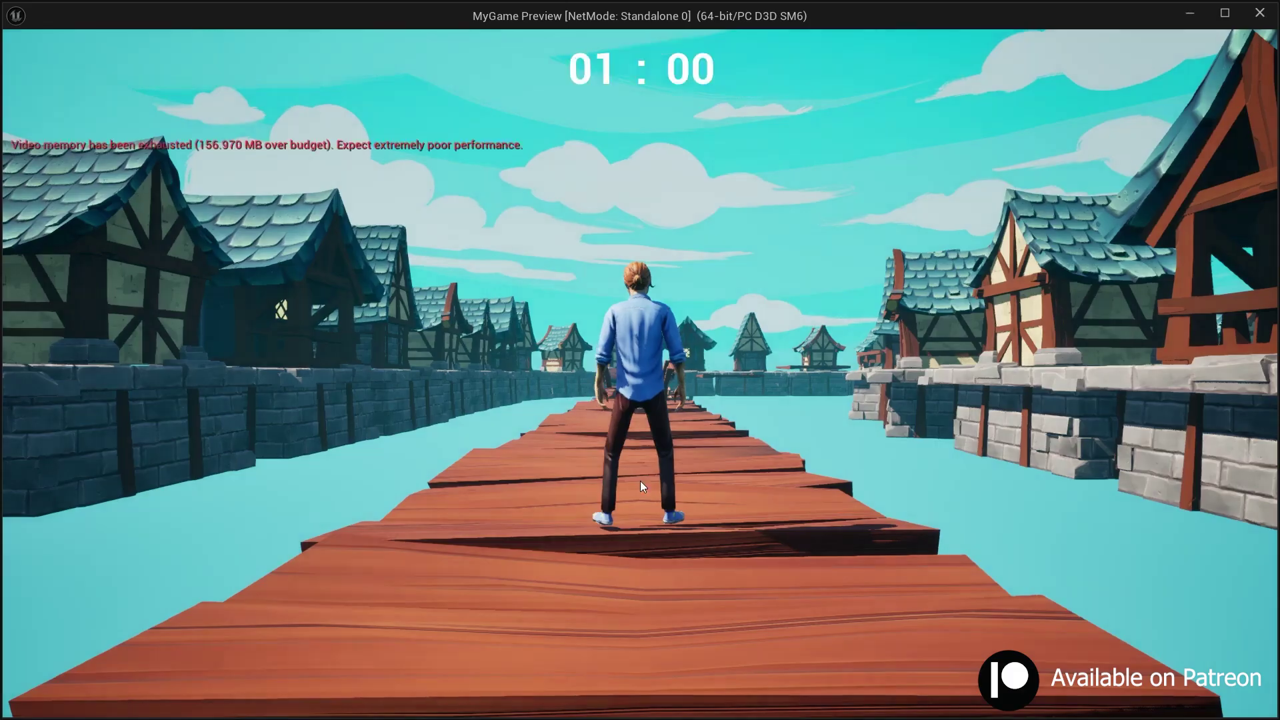
{"action": "key", "text": "w"}
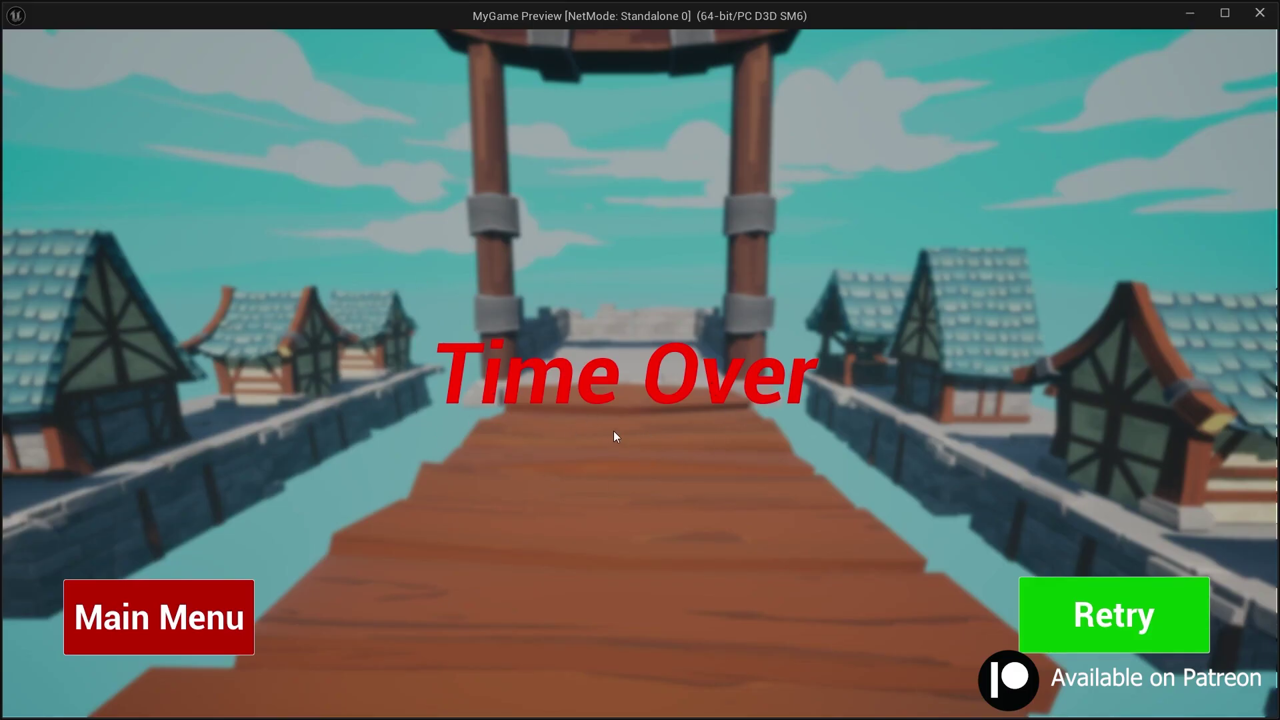
{"action": "left_click", "coordinate": [1098, 609]}
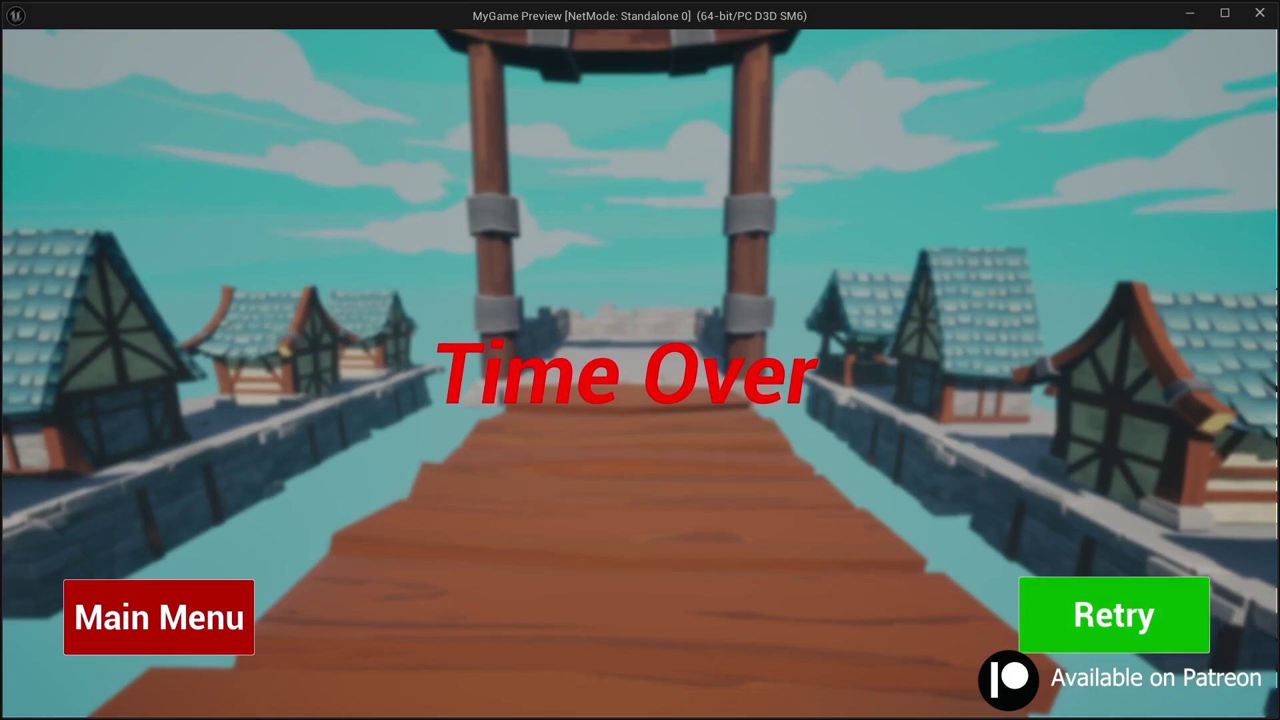
Run and jump along the wooden bridge in the restarted level to test the countdown during play
{"action": "key", "text": "w"}
{"action": "key", "text": "space"}
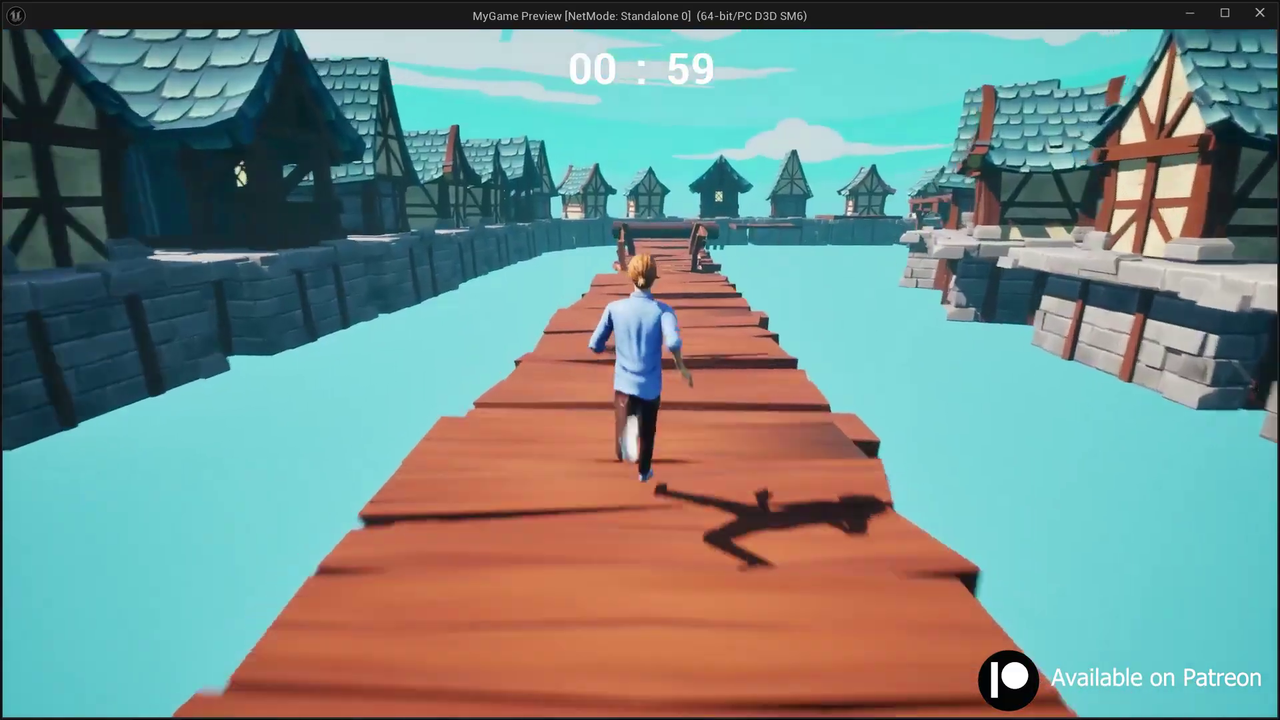
{"action": "key", "text": "w"}
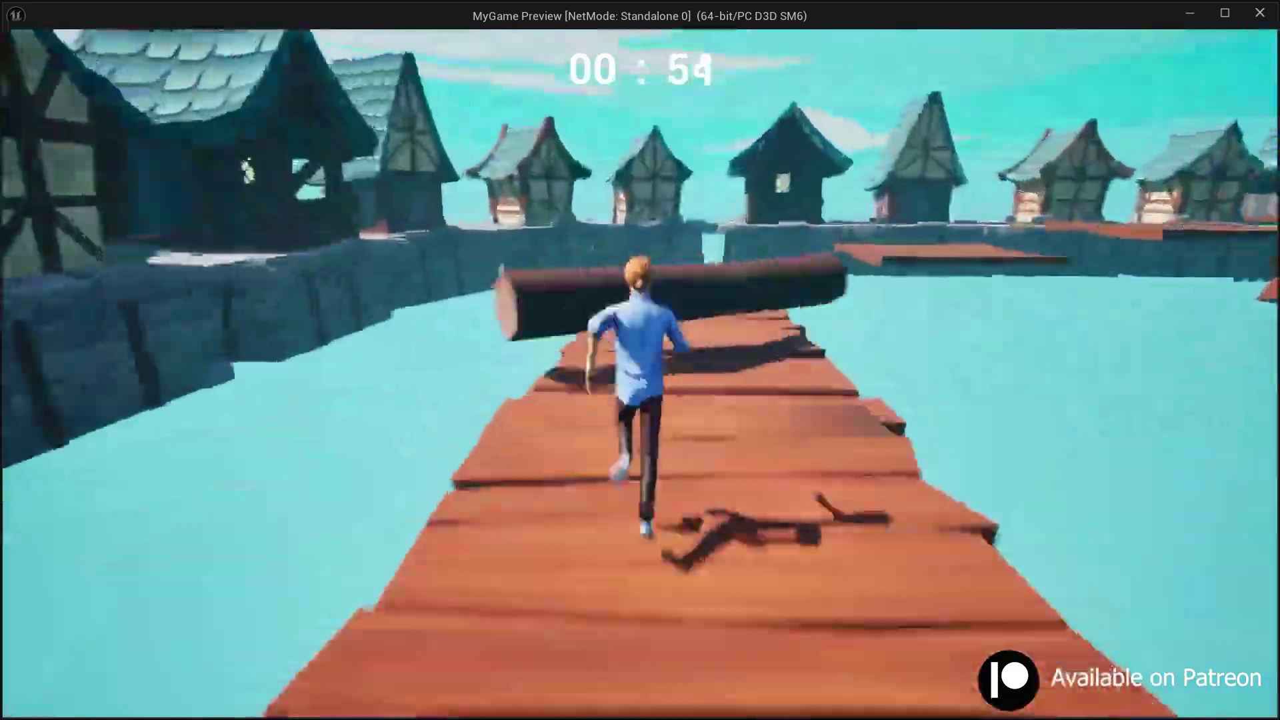
{"action": "key", "text": "space"}
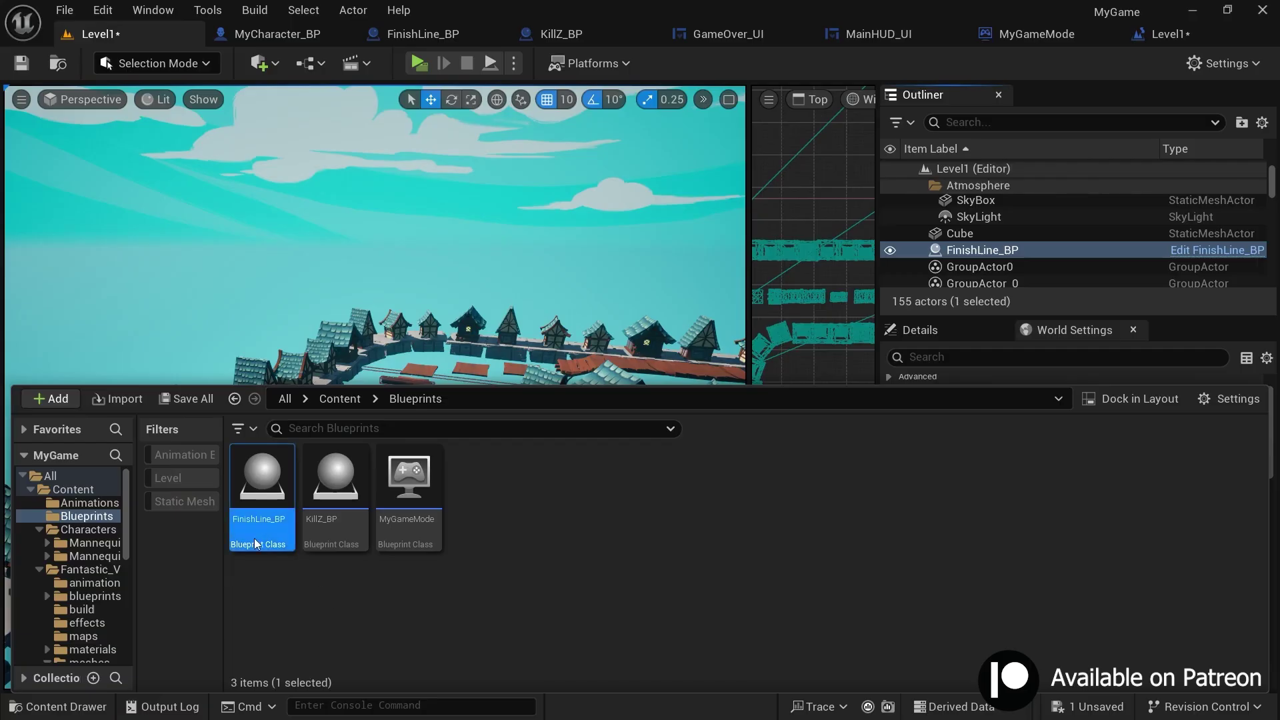
Open FinishLine_BP and go to the end of its event graph, at the Show Mouse Cursor SET node
{"action": "double_click", "coordinate": [254, 538]}
{"action": "right_click_drag", "start_coordinate": [555, 430], "coordinate": [557, 403]}
{"action": "scroll", "coordinate": [847, 341], "scroll_direction": "up", "scroll_amount": 2}
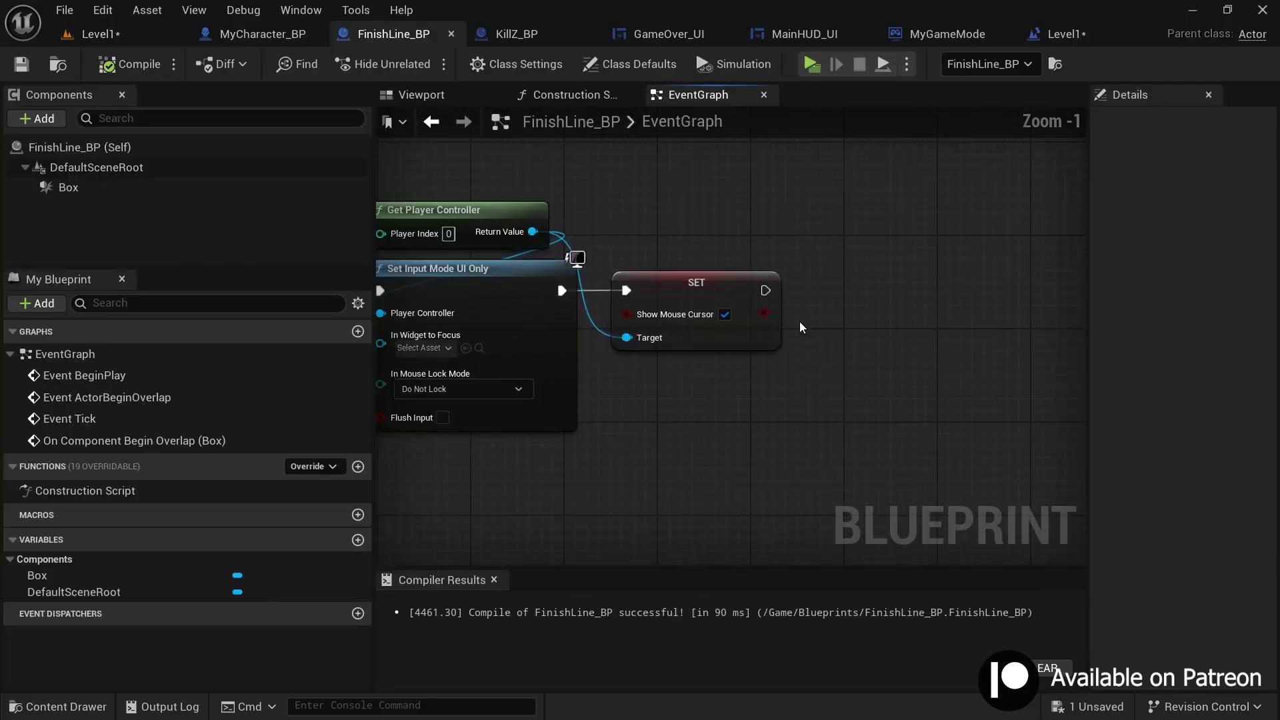
{"action": "scroll", "coordinate": [806, 287], "scroll_direction": "down", "scroll_amount": 1}
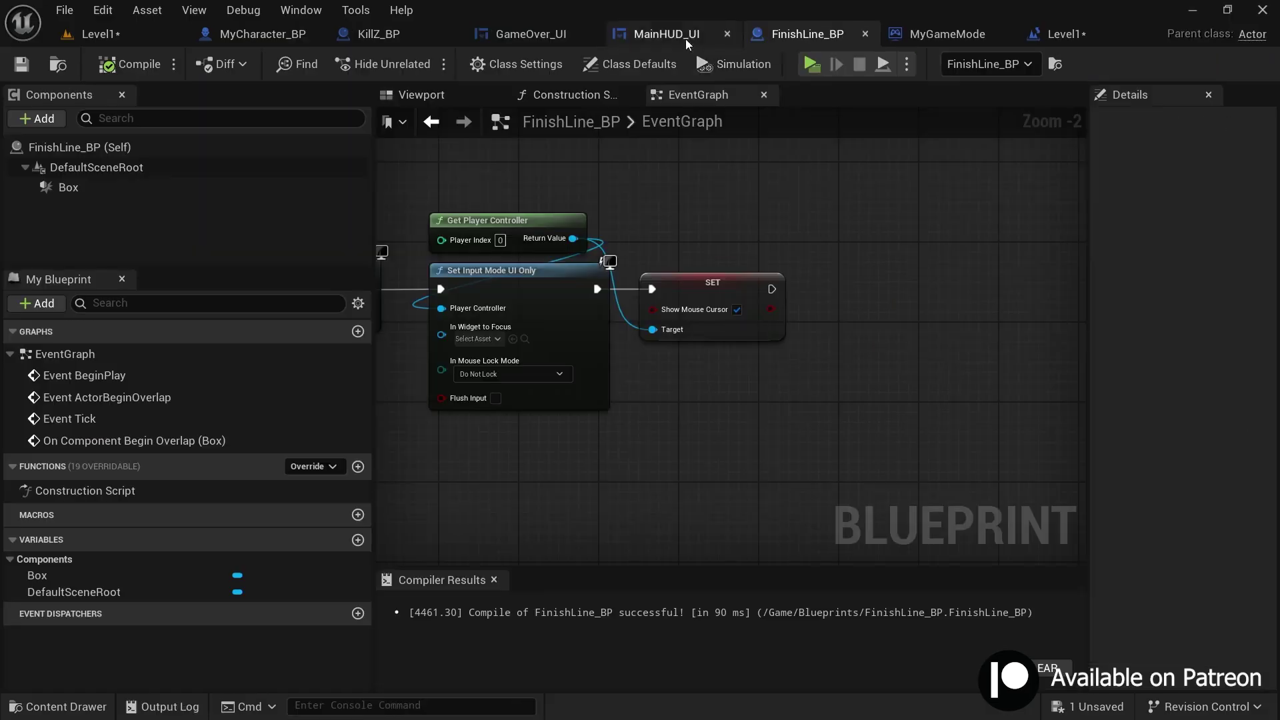
{"action": "left_click", "coordinate": [686, 38]}
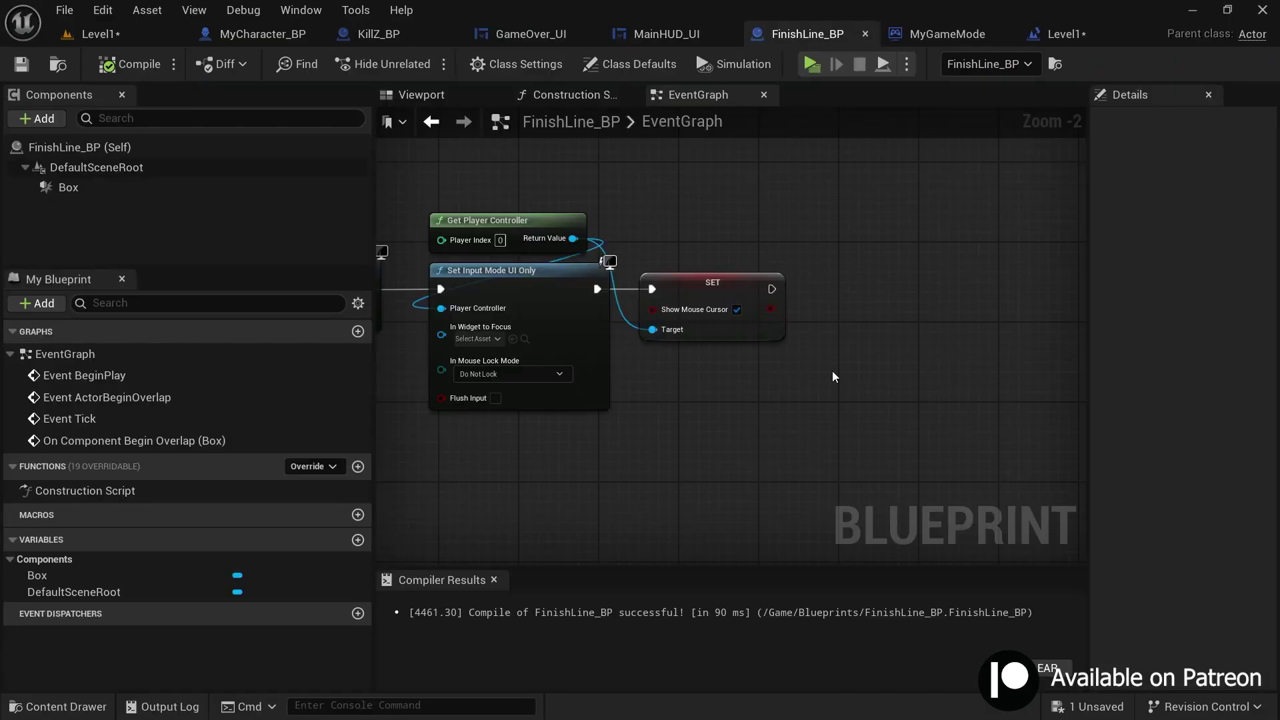
{"action": "right_click_drag", "start_coordinate": [832, 308], "coordinate": [732, 308]}
Examine how MyGameMode creates the Main HUD UI widget and stores it in a variable
{"action": "left_click", "coordinate": [929, 41]}
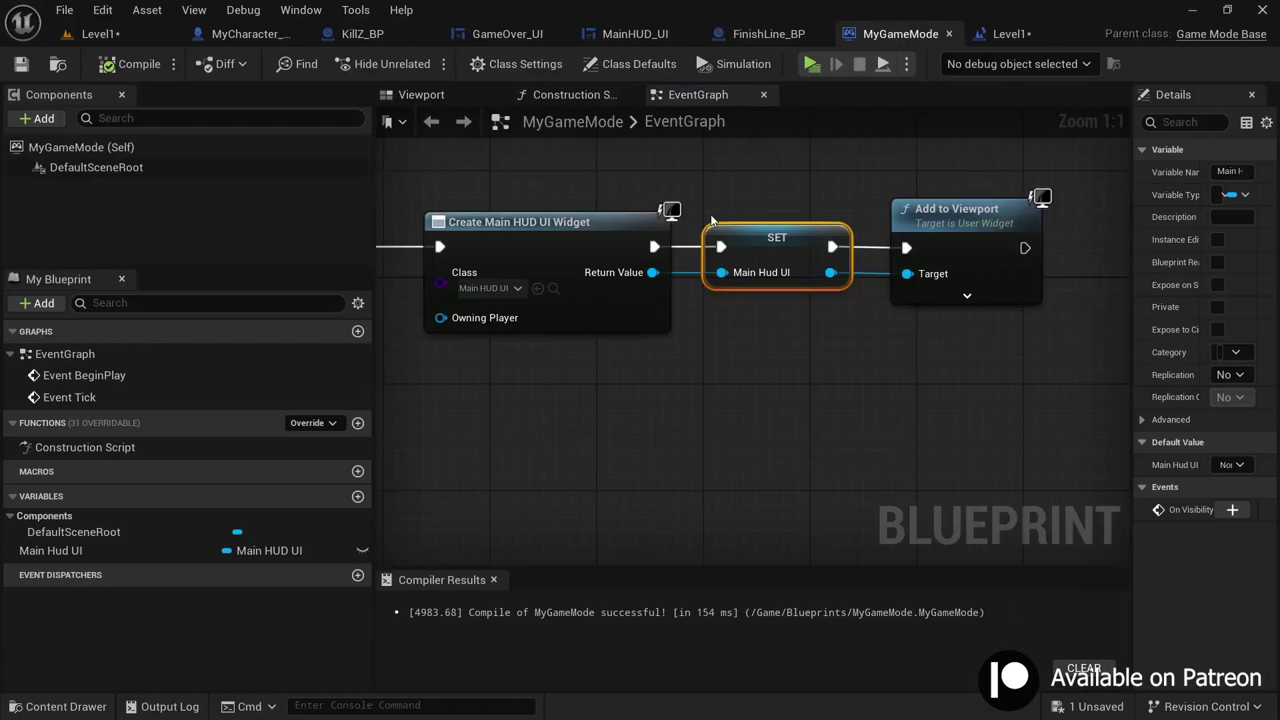
{"action": "scroll", "coordinate": [711, 218], "scroll_direction": "up", "scroll_amount": 1}
{"action": "right_click_drag", "start_coordinate": [607, 350], "coordinate": [706, 344]}
{"action": "scroll", "coordinate": [705, 345], "scroll_direction": "down", "scroll_amount": 1}
{"action": "left_click_drag", "start_coordinate": [620, 196], "coordinate": [877, 322]}
{"action": "left_click", "coordinate": [860, 279]}
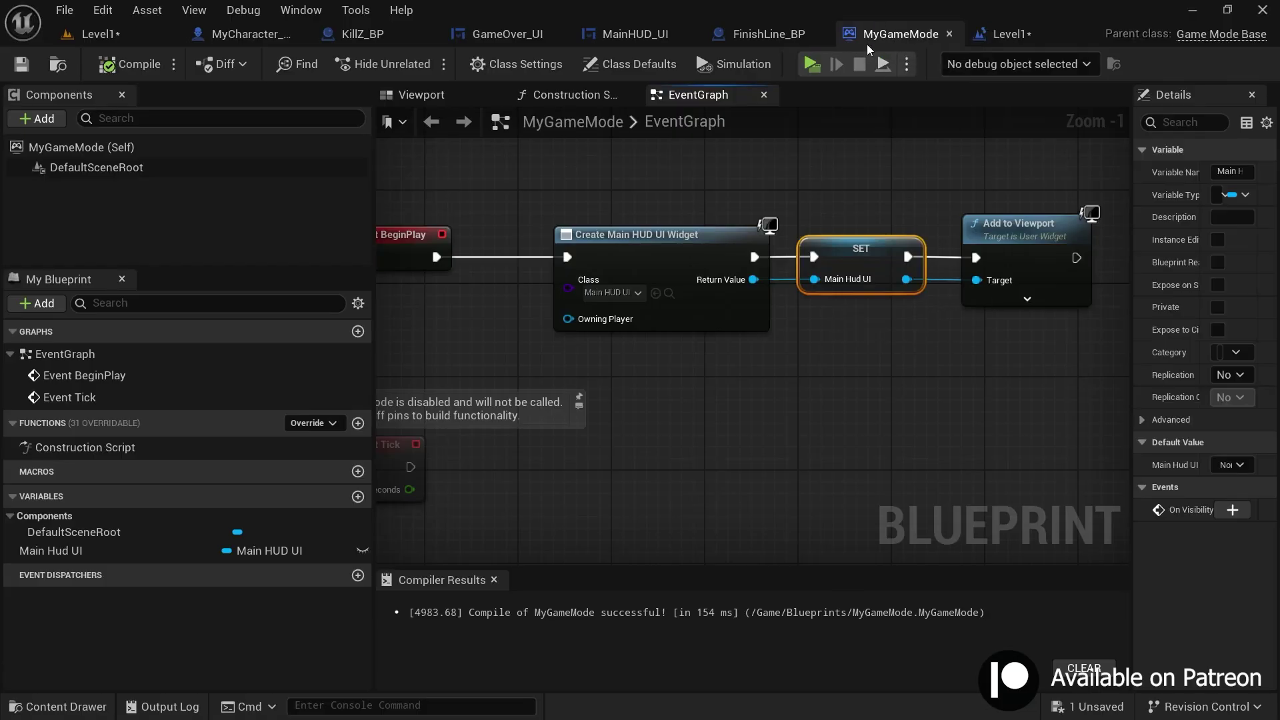
In FinishLine_BP, add a Get Game Mode node feeding a Cast To MyGameMode placed after the Show Mouse Cursor SET node
{"action": "left_click", "coordinate": [753, 41]}
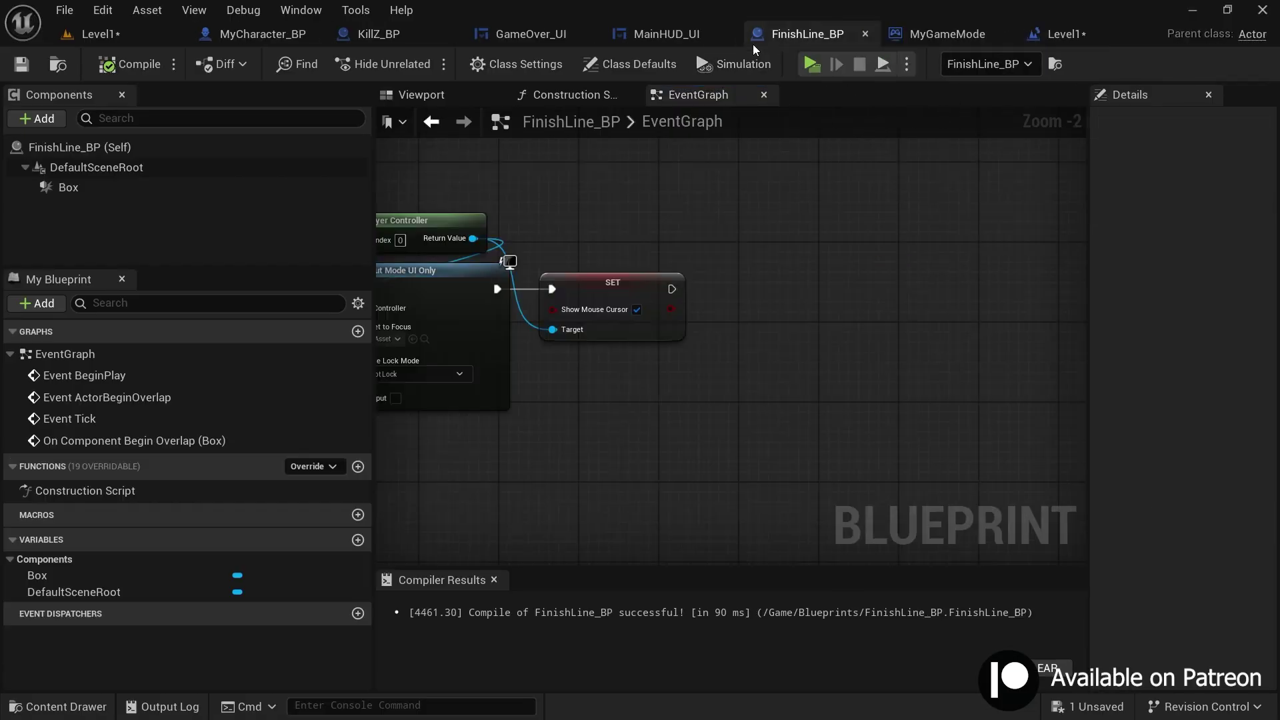
{"action": "right_click_drag", "start_coordinate": [712, 420], "coordinate": [702, 403]}
{"action": "right_click", "coordinate": [702, 403]}
{"action": "type", "text": "get ga"}
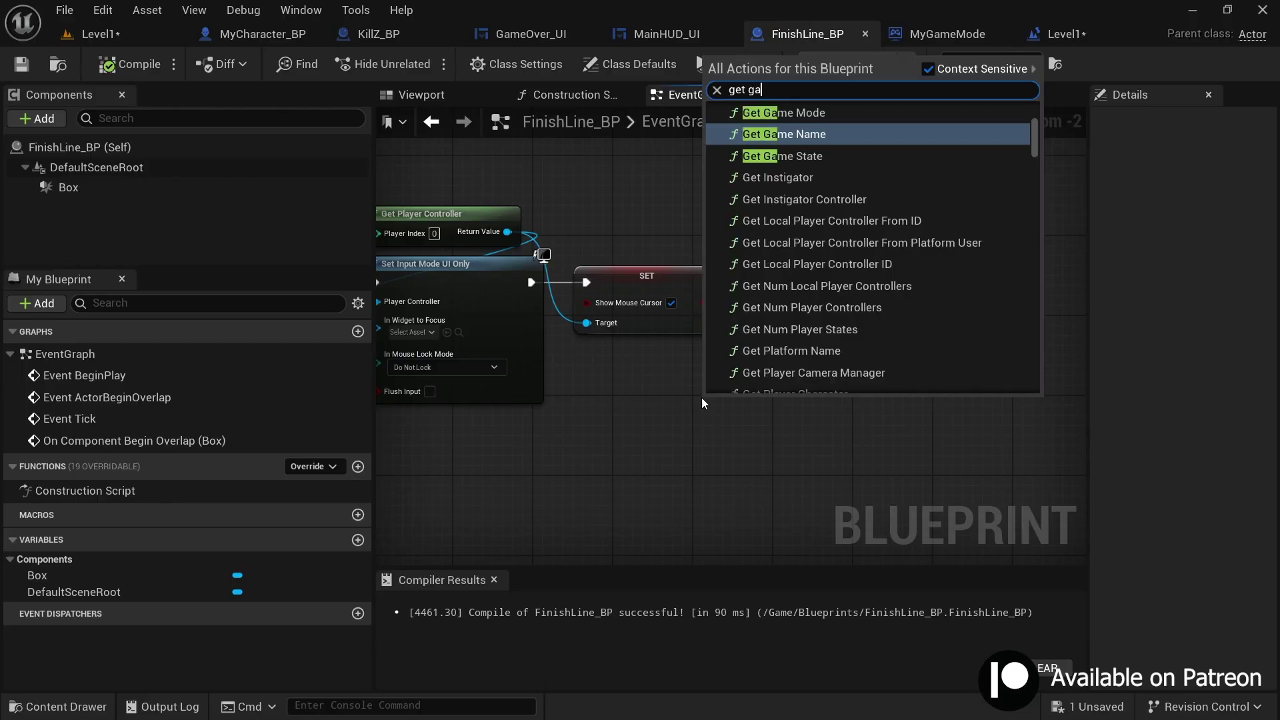
{"action": "type", "text": "me mode"}
{"action": "key", "text": "Return"}
{"action": "scroll", "coordinate": [701, 398], "scroll_direction": "up", "scroll_amount": 2}
{"action": "left_click_drag", "start_coordinate": [780, 408], "coordinate": [675, 370]}
{"action": "left_click_drag", "start_coordinate": [702, 390], "coordinate": [763, 321]}
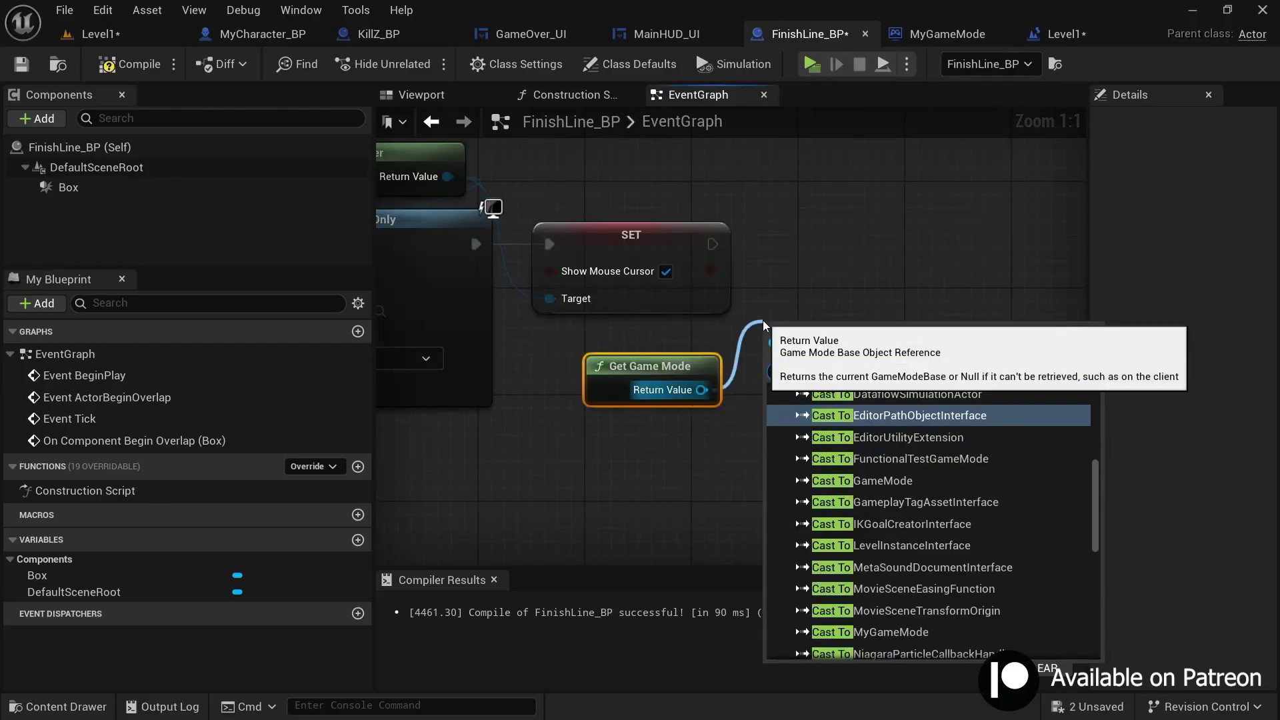
{"action": "type", "text": "my"}
{"action": "left_click", "coordinate": [874, 424]}
{"action": "left_click_drag", "start_coordinate": [847, 340], "coordinate": [847, 246]}
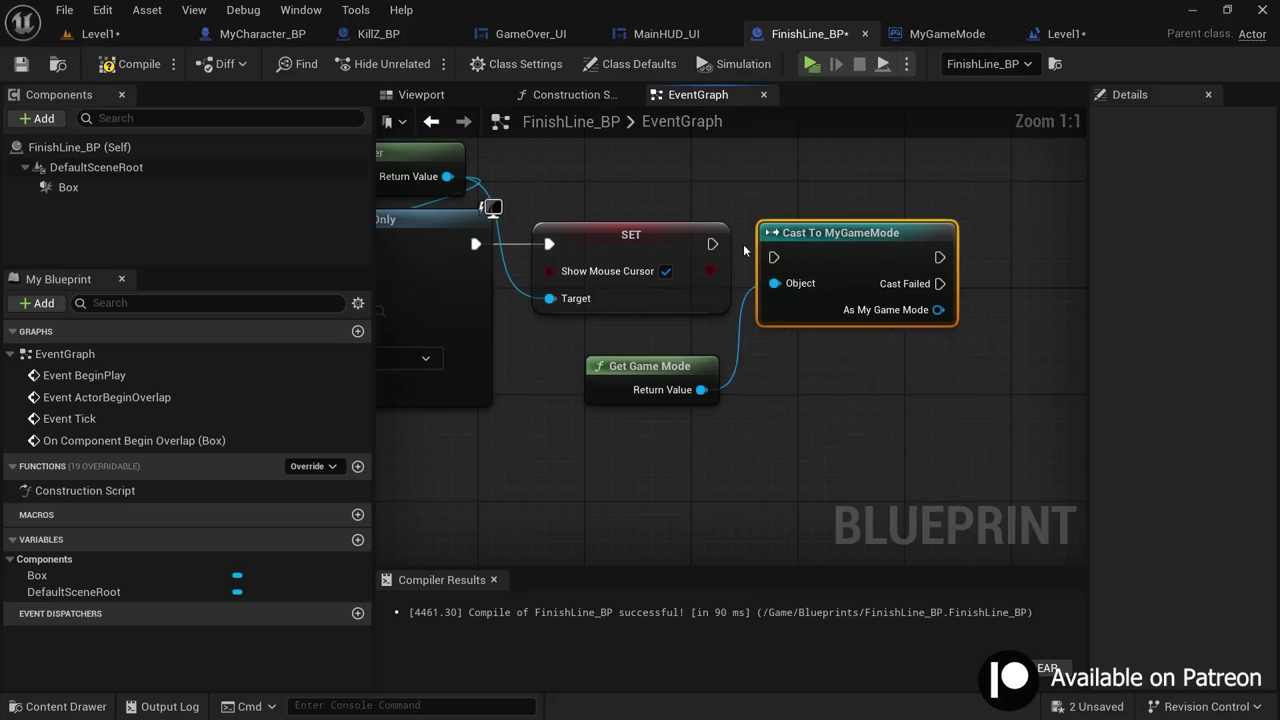
Get Main Hud UI from the cast result, call Remove from Parent on it, and arrange the nodes
{"action": "left_click_drag", "start_coordinate": [870, 312], "coordinate": [794, 383]}
{"action": "type", "text": "get main"}
{"action": "left_click", "coordinate": [918, 195]}
{"action": "left_click_drag", "start_coordinate": [863, 383], "coordinate": [767, 270]}
{"action": "type", "text": "remove from pa"}
{"action": "key", "text": "Return"}
{"action": "scroll", "coordinate": [947, 357], "scroll_direction": "down", "scroll_amount": 3}
{"action": "left_click_drag", "start_coordinate": [898, 384], "coordinate": [897, 385]}
{"action": "right_click_drag", "start_coordinate": [803, 432], "coordinate": [814, 417]}
{"action": "left_click_drag", "start_coordinate": [629, 365], "coordinate": [712, 355]}
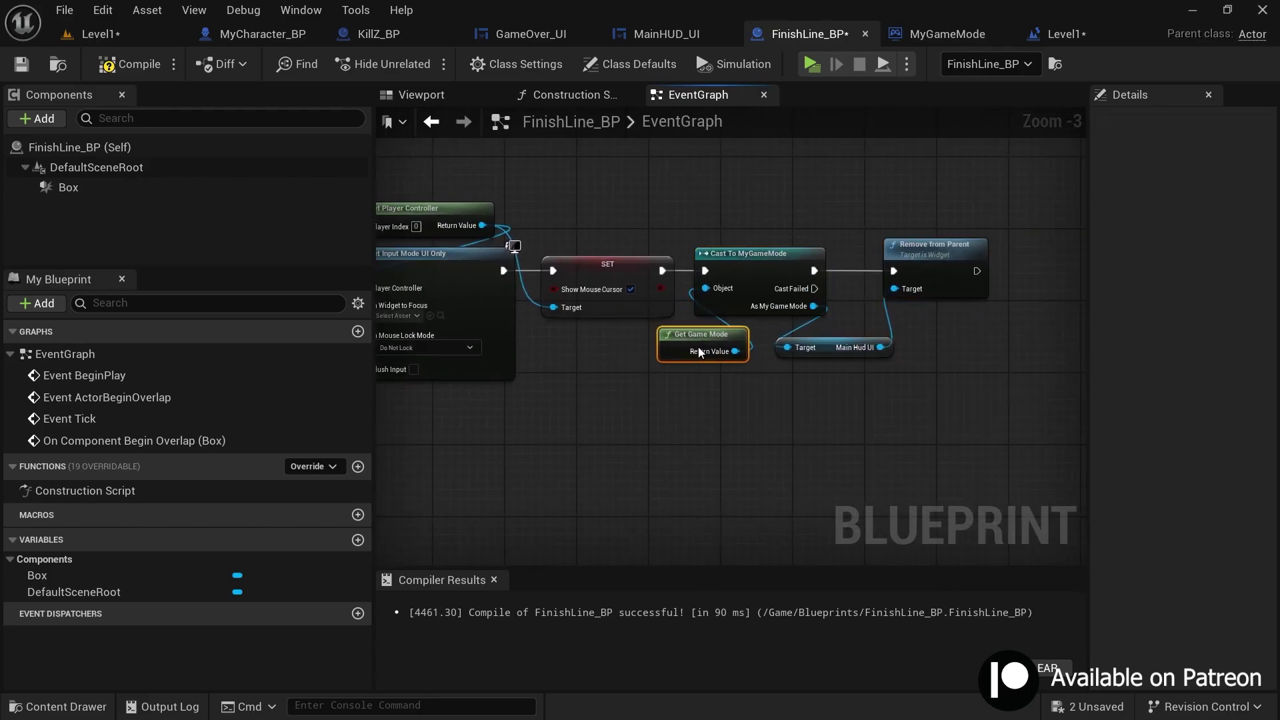
Disconnect the Cast To MyGameMode group from the SET node and move the group down, clear of the main chain
{"action": "left_click_drag", "start_coordinate": [727, 208], "coordinate": [907, 346]}
{"action": "left_click", "coordinate": [705, 270], "text": "alt"}
{"action": "left_click_drag", "start_coordinate": [732, 276], "coordinate": [743, 537]}
Connect a Get All Widgets Of Class node after the Show Mouse Cursor SET node, with Widget Class MainHUD_UI
{"action": "scroll", "coordinate": [723, 286], "scroll_direction": "up", "scroll_amount": 2}
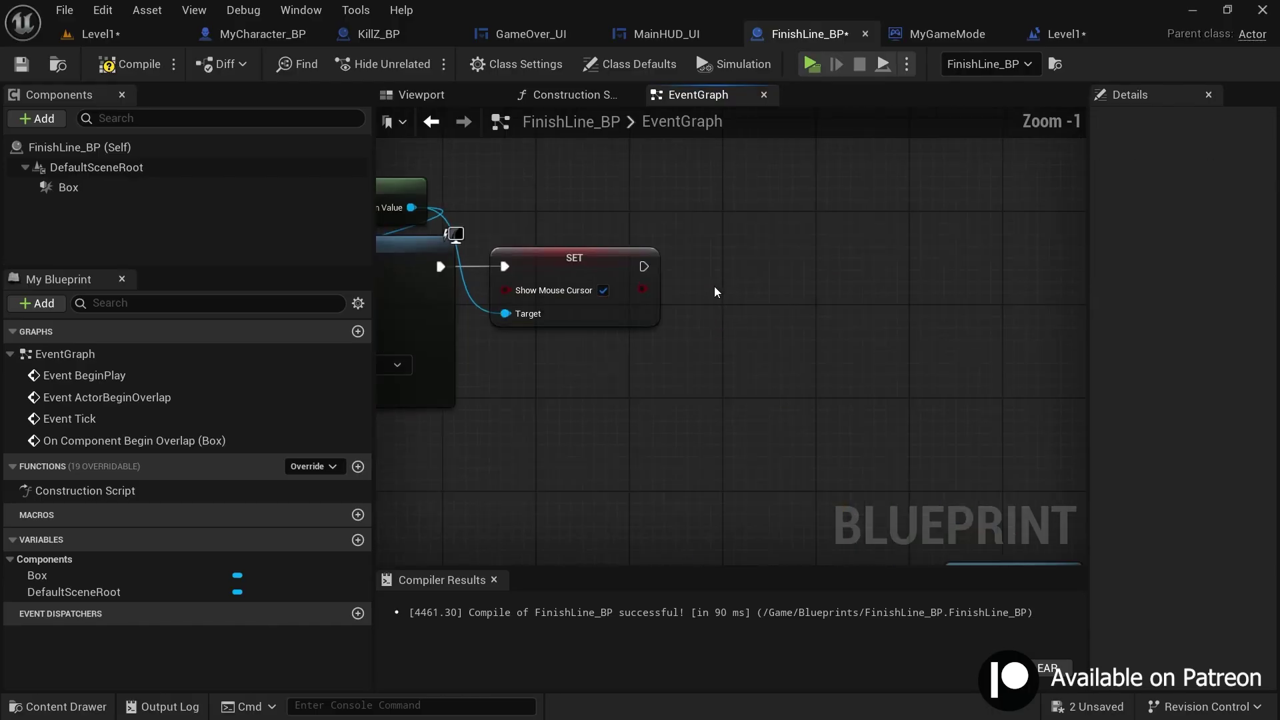
{"action": "right_click_drag", "start_coordinate": [716, 292], "coordinate": [716, 342]}
{"action": "type", "text": "get all wid"}
{"action": "left_click_drag", "start_coordinate": [643, 316], "coordinate": [787, 295]}
{"action": "left_click", "coordinate": [896, 472]}
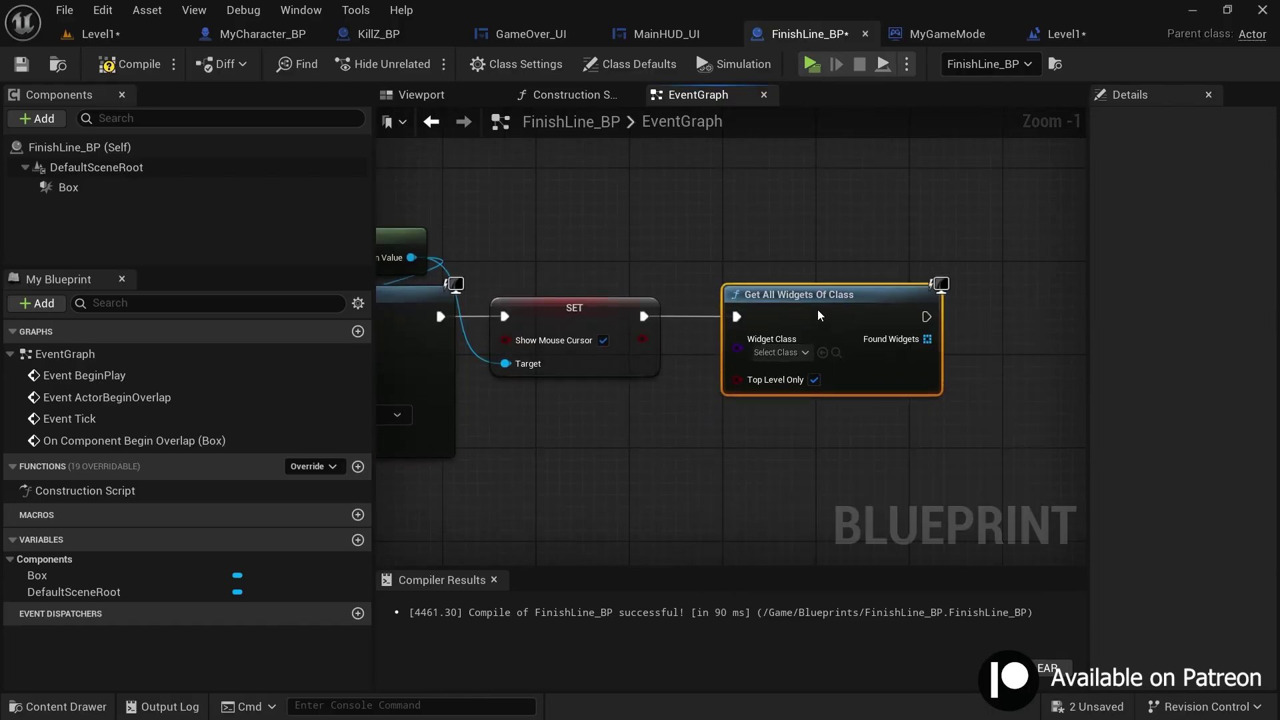
{"action": "left_click", "coordinate": [768, 352]}
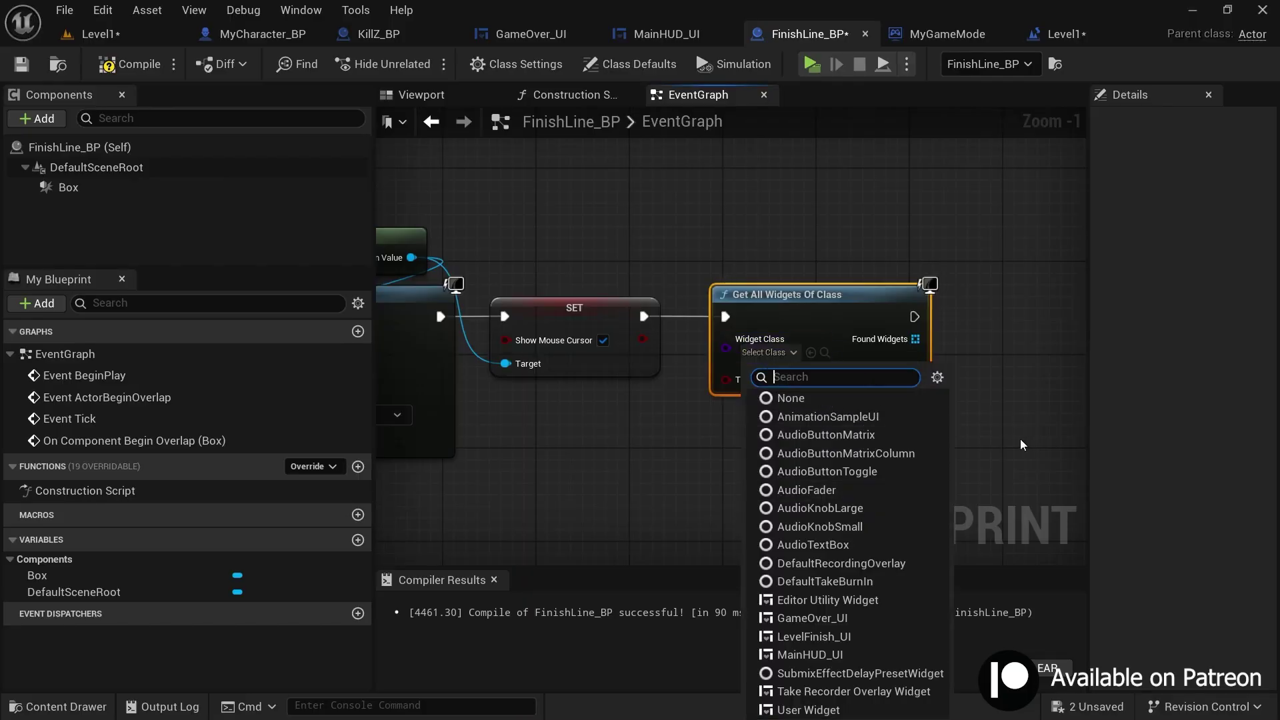
{"action": "left_click", "coordinate": [803, 655]}
Add an array GET node with index 0 on the Found Widgets output
{"action": "right_click_drag", "start_coordinate": [900, 405], "coordinate": [738, 404]}
{"action": "scroll", "coordinate": [736, 403], "scroll_direction": "up", "scroll_amount": 1}
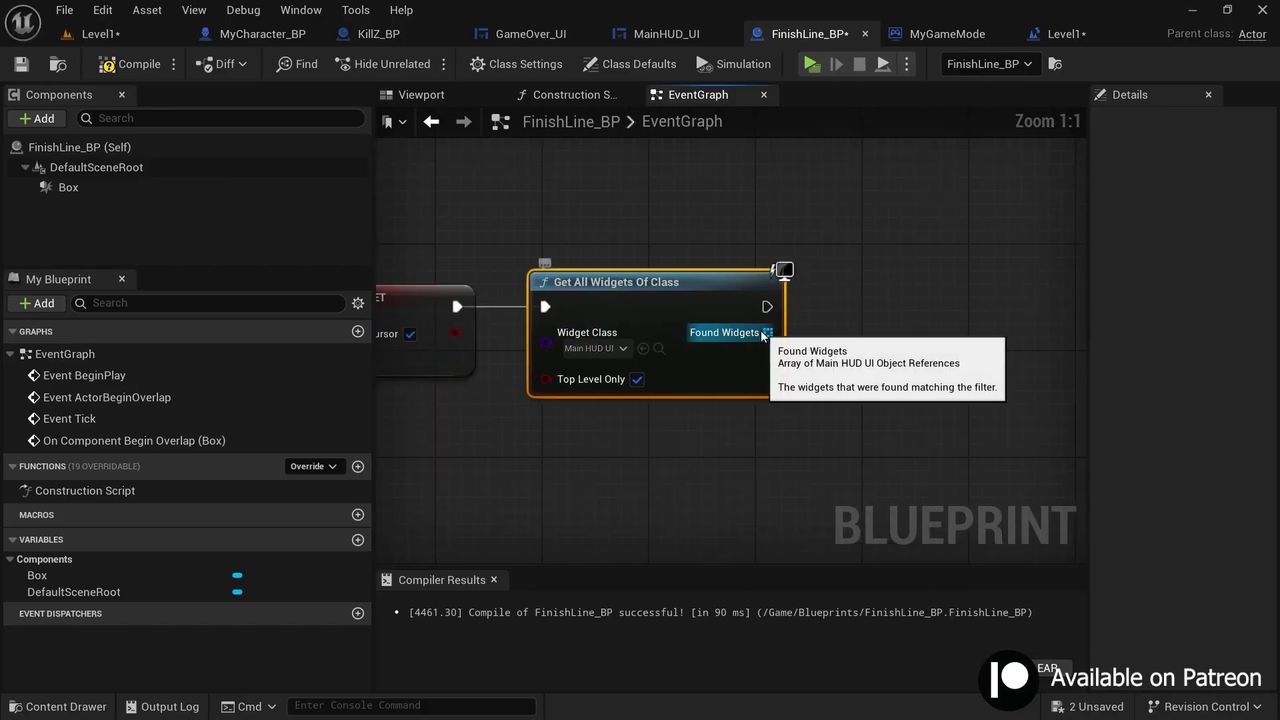
{"action": "left_click_drag", "start_coordinate": [765, 334], "coordinate": [811, 399]}
{"action": "type", "text": "get"}
{"action": "left_click", "coordinate": [900, 159]}
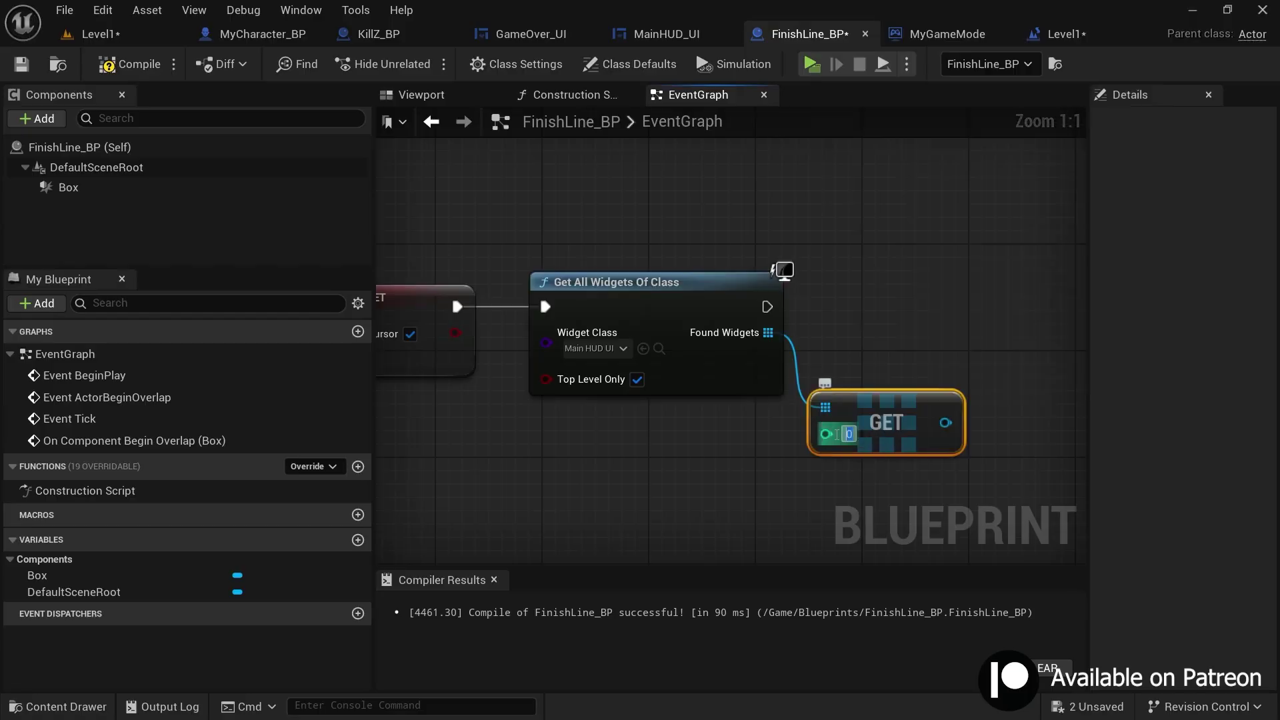
{"action": "right_click_drag", "start_coordinate": [690, 410], "coordinate": [566, 396]}
Call Remove from Parent on the GET result, running after Get All Widgets Of Class, and straighten the connection
{"action": "left_click_drag", "start_coordinate": [854, 326], "coordinate": [757, 457]}
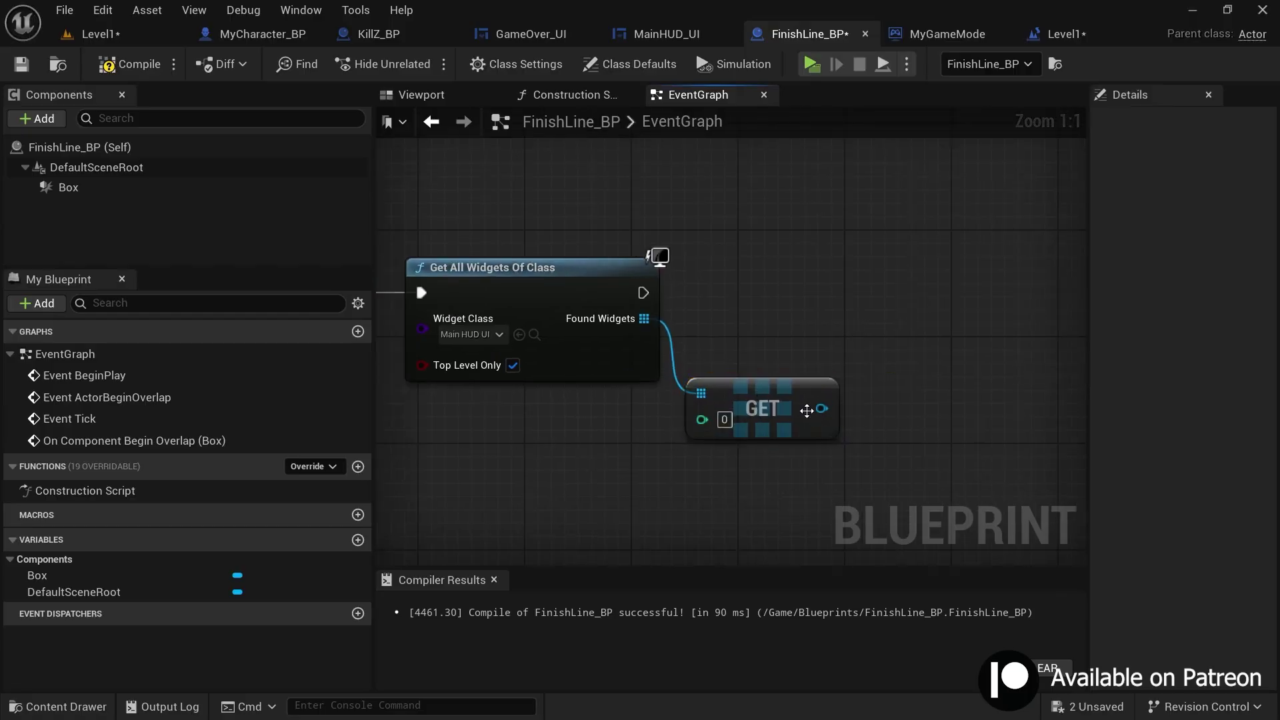
{"action": "left_click_drag", "start_coordinate": [821, 408], "coordinate": [846, 339]}
{"action": "type", "text": "remove fr"}
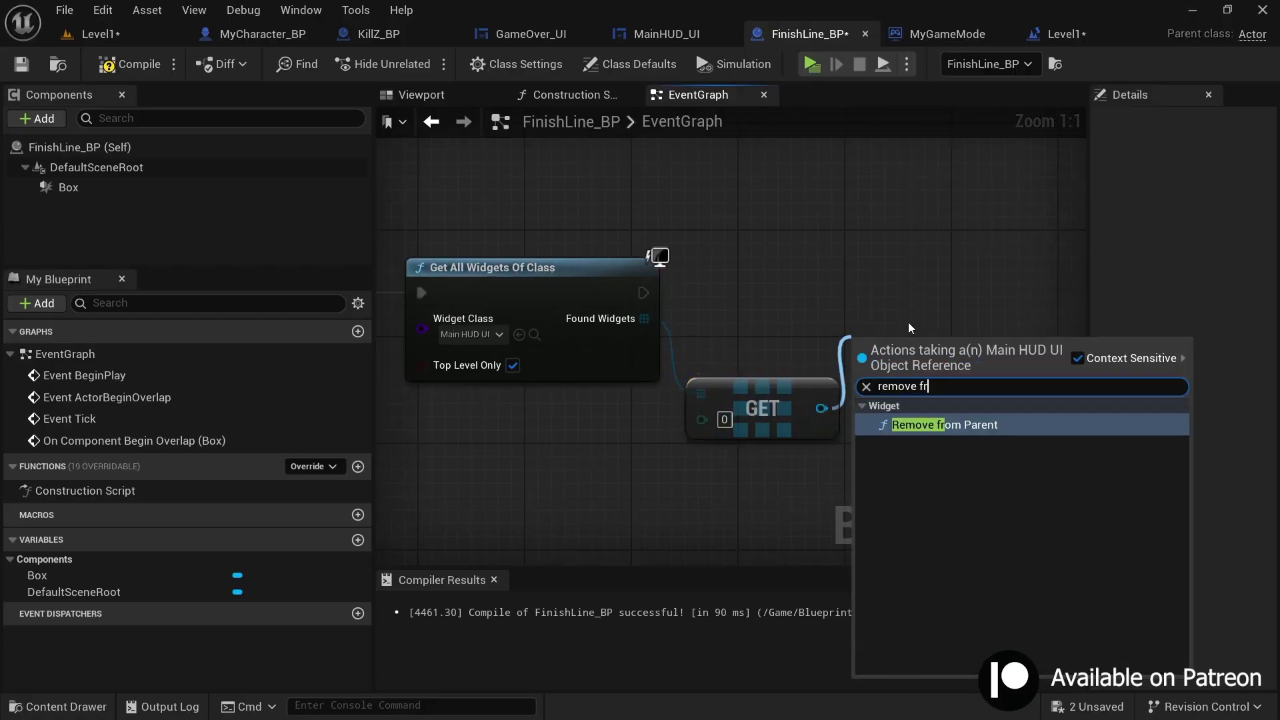
{"action": "key", "text": "Return"}
{"action": "left_click_drag", "start_coordinate": [846, 308], "coordinate": [847, 308]}
{"action": "key", "text": "q"}
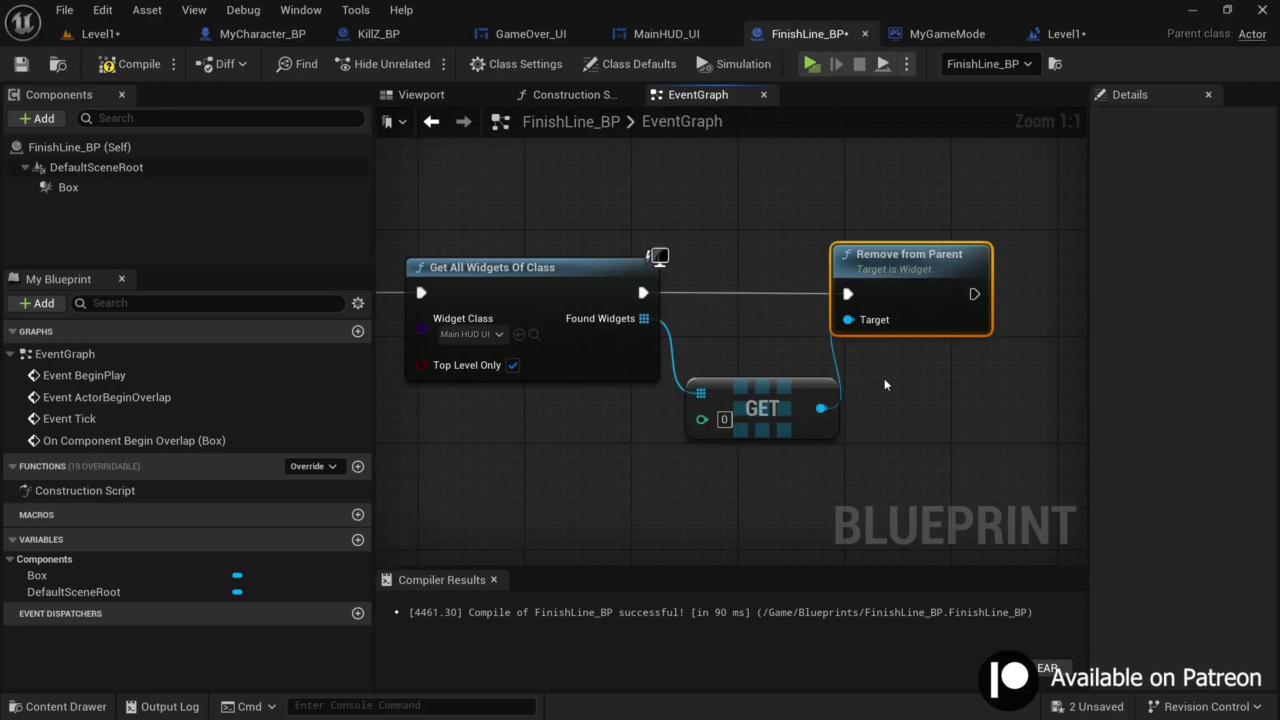
Compare the Get All Widgets Of Class chain with the separate Cast To MyGameMode chain for removing the HUD
{"action": "scroll", "coordinate": [885, 379], "scroll_direction": "down", "scroll_amount": 1}
{"action": "right_click_drag", "start_coordinate": [884, 379], "coordinate": [967, 364]}
{"action": "scroll", "coordinate": [967, 363], "scroll_direction": "up", "scroll_amount": 1}
{"action": "left_click_drag", "start_coordinate": [525, 197], "coordinate": [667, 314]}
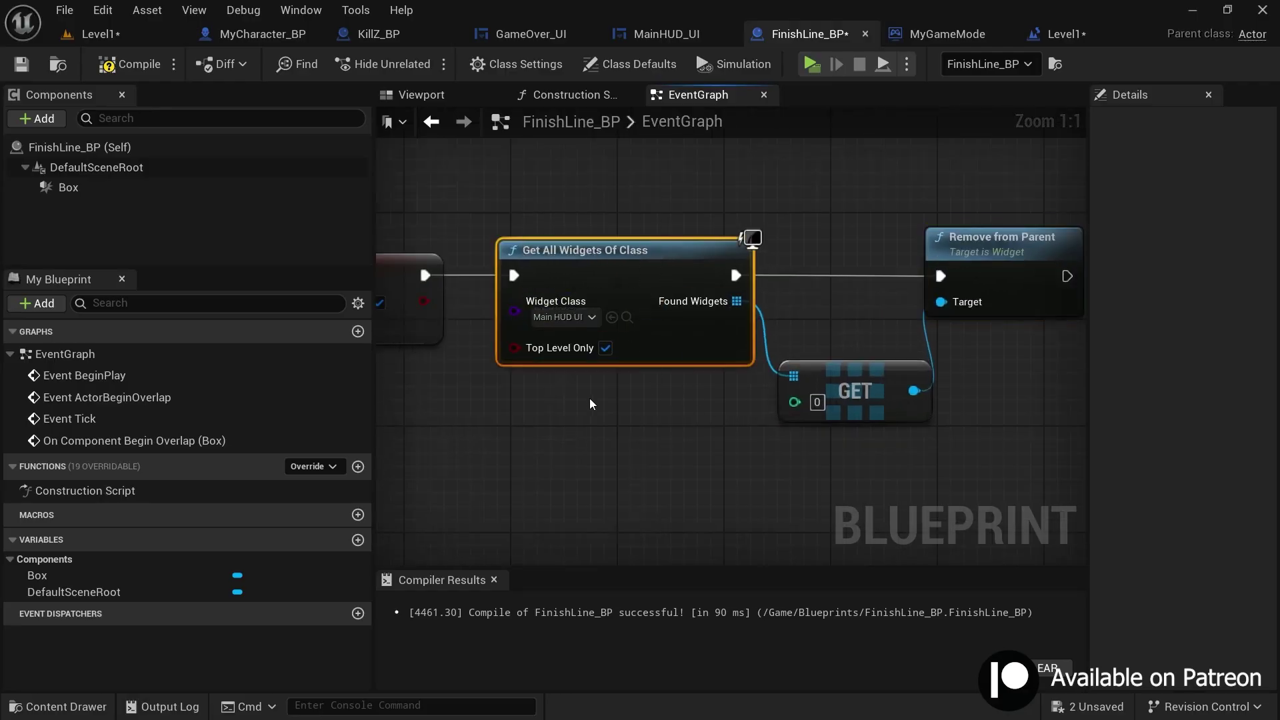
{"action": "left_click", "coordinate": [627, 409]}
{"action": "scroll", "coordinate": [627, 409], "scroll_direction": "down", "scroll_amount": 3}
{"action": "right_click_drag", "start_coordinate": [627, 408], "coordinate": [787, 466]}
{"action": "scroll", "coordinate": [794, 414], "scroll_direction": "up", "scroll_amount": 3}
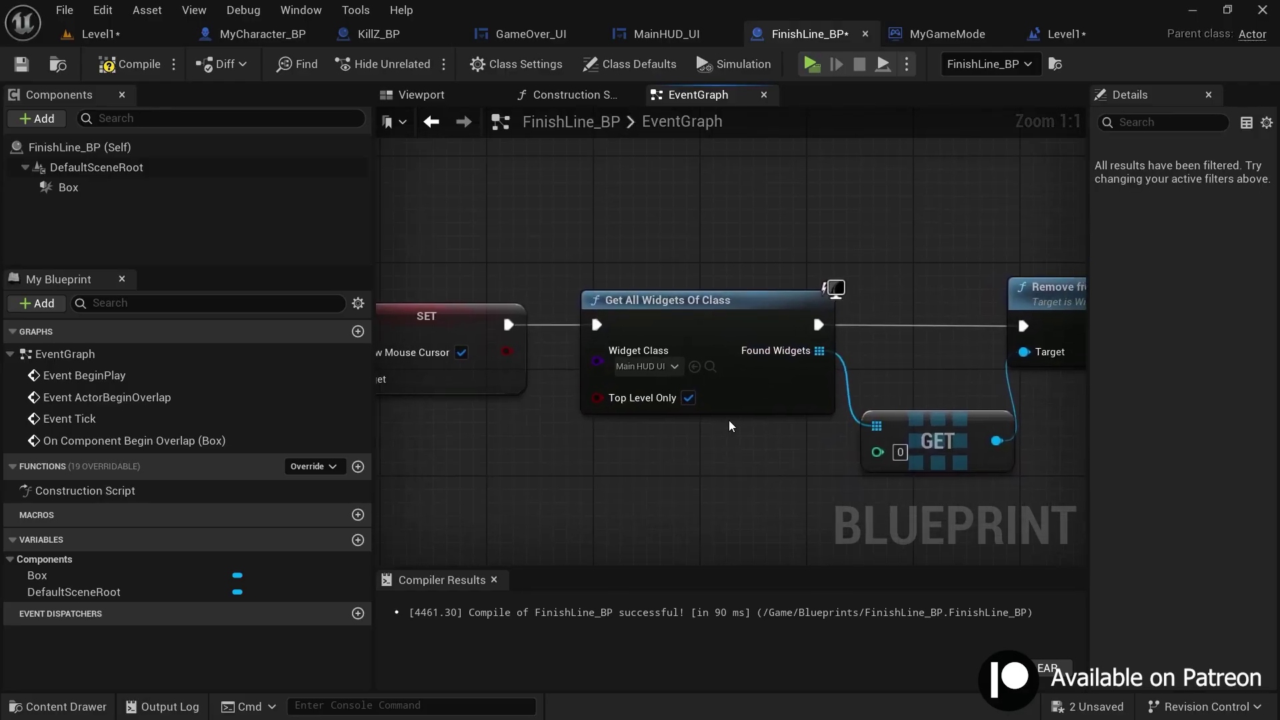
{"action": "left_click_drag", "start_coordinate": [566, 213], "coordinate": [672, 348]}
{"action": "right_click_drag", "start_coordinate": [706, 455], "coordinate": [624, 404]}
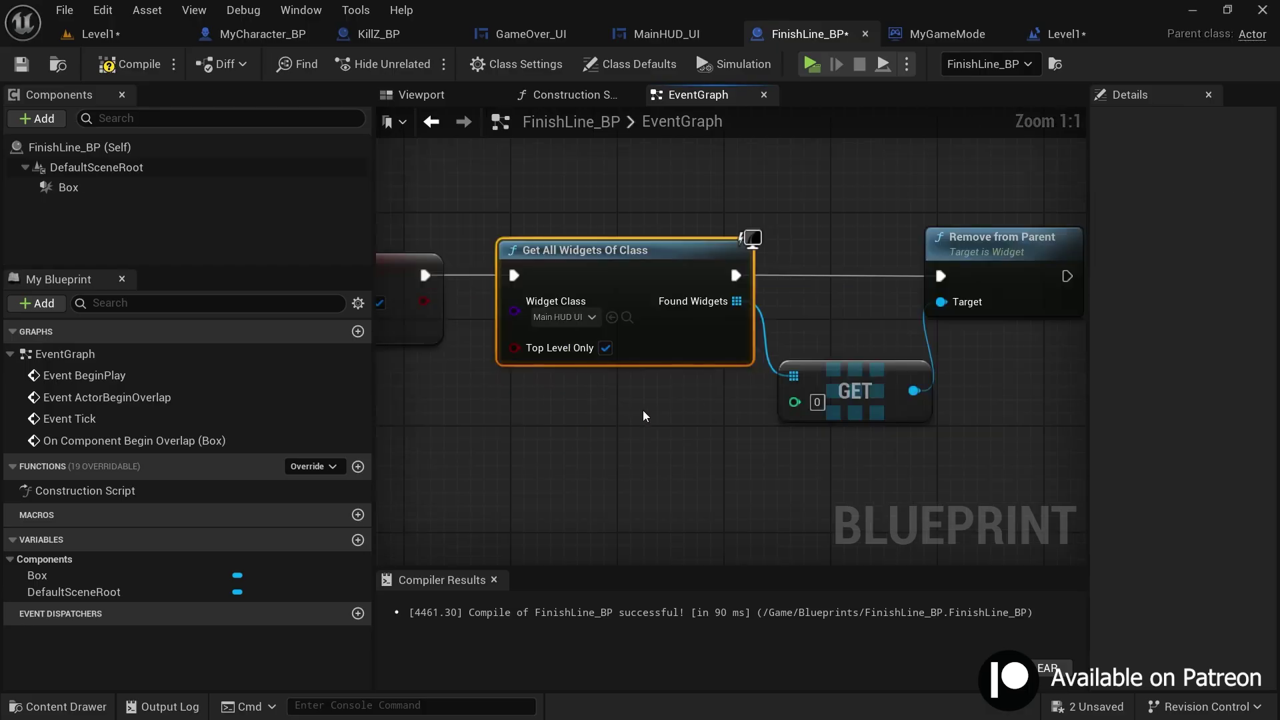
{"action": "scroll", "coordinate": [642, 410], "scroll_direction": "down", "scroll_amount": 1}
{"action": "scroll", "coordinate": [530, 300], "scroll_direction": "up", "scroll_amount": 1}
{"action": "left_click_drag", "start_coordinate": [531, 300], "coordinate": [738, 478]}
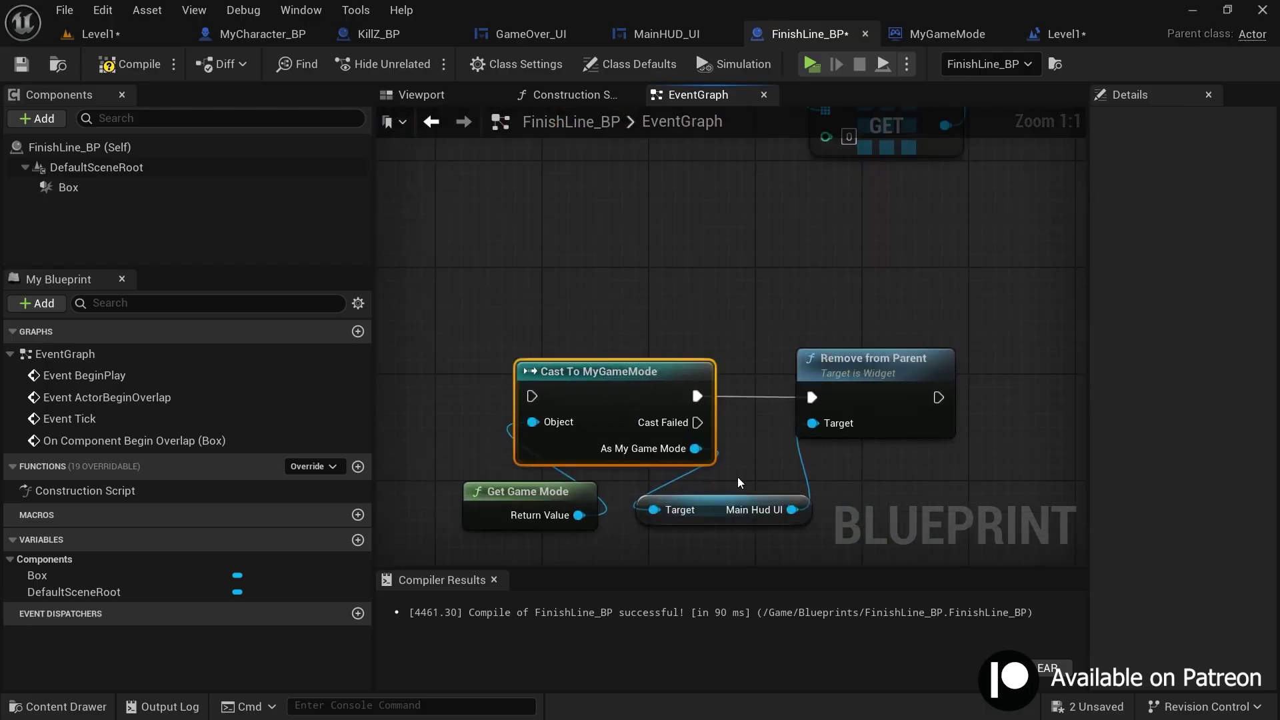
{"action": "right_click_drag", "start_coordinate": [738, 477], "coordinate": [660, 361]}
{"action": "left_click_drag", "start_coordinate": [661, 453], "coordinate": [817, 298]}
{"action": "scroll", "coordinate": [870, 399], "scroll_direction": "down", "scroll_amount": 3}
{"action": "right_click_drag", "start_coordinate": [871, 399], "coordinate": [890, 661]}
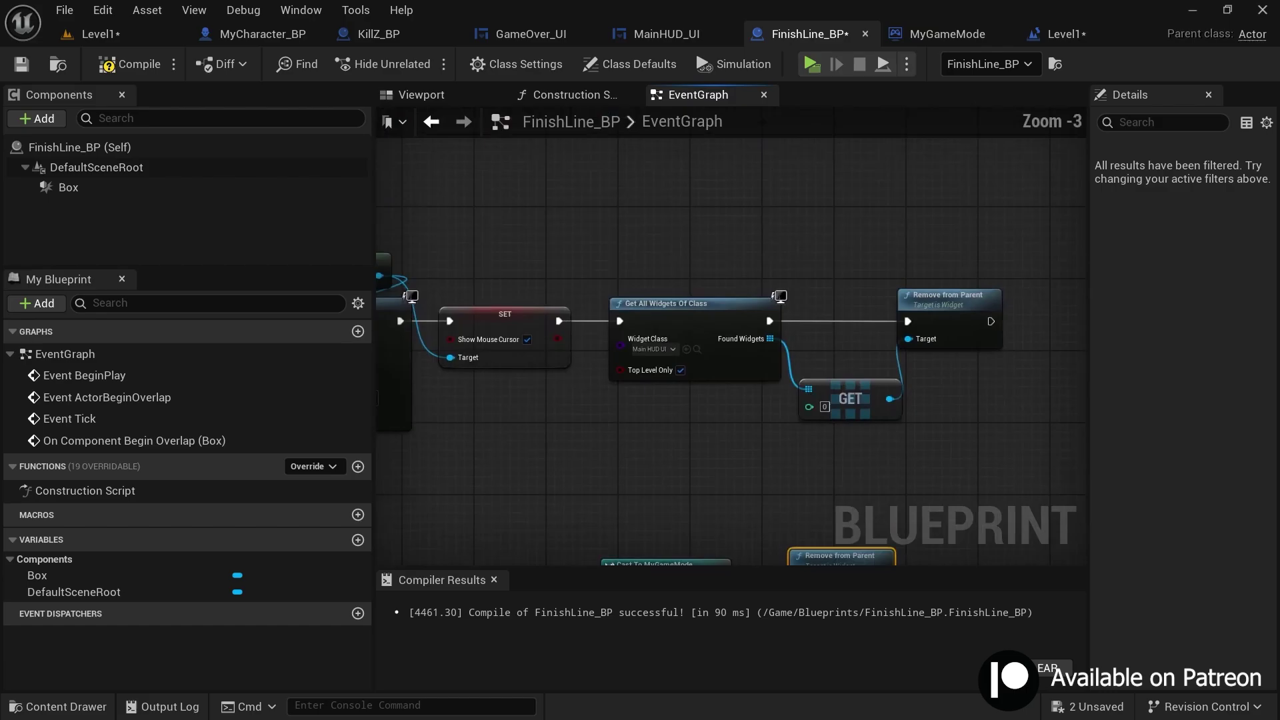
{"action": "right_click_drag", "start_coordinate": [1020, 276], "coordinate": [947, 214]}
{"action": "left_click_drag", "start_coordinate": [947, 213], "coordinate": [693, 446]}
{"action": "right_click_drag", "start_coordinate": [681, 449], "coordinate": [706, 357]}
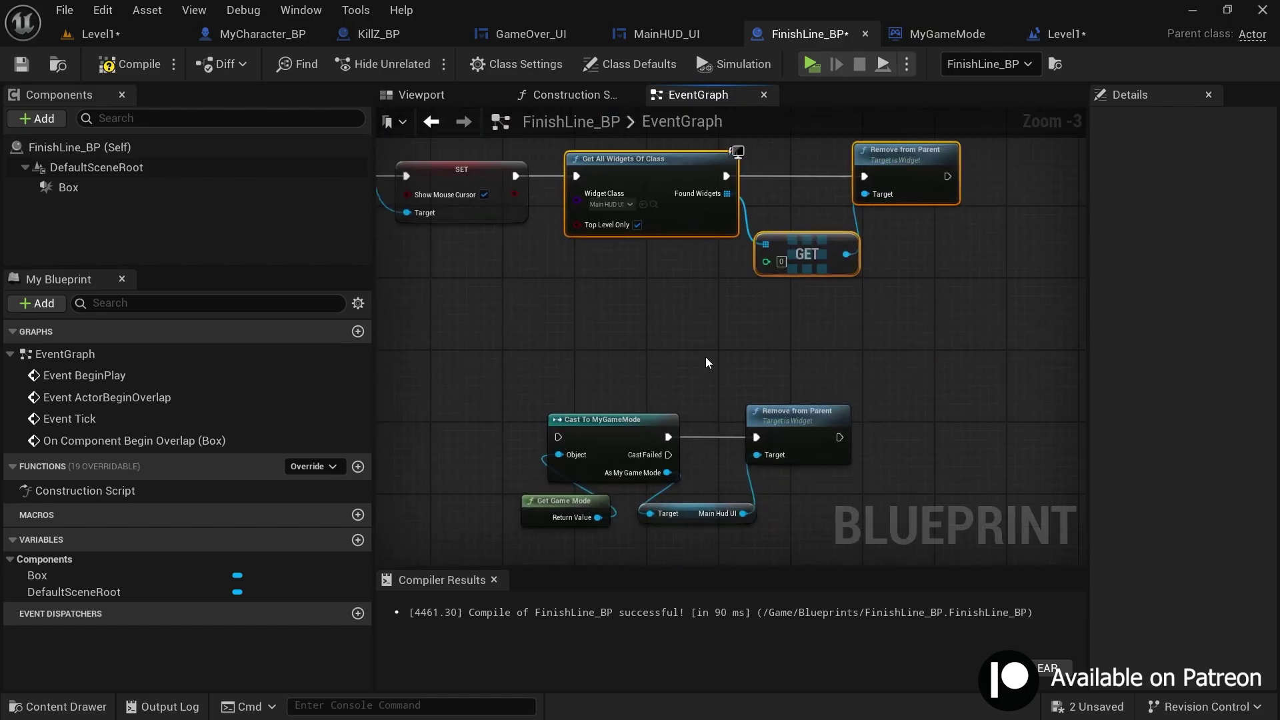
Cut the Cast To MyGameMode node group out of FinishLine_BP and save the blueprint
{"action": "left_click_drag", "start_coordinate": [540, 373], "coordinate": [875, 515]}
{"action": "key", "text": "Delete"}
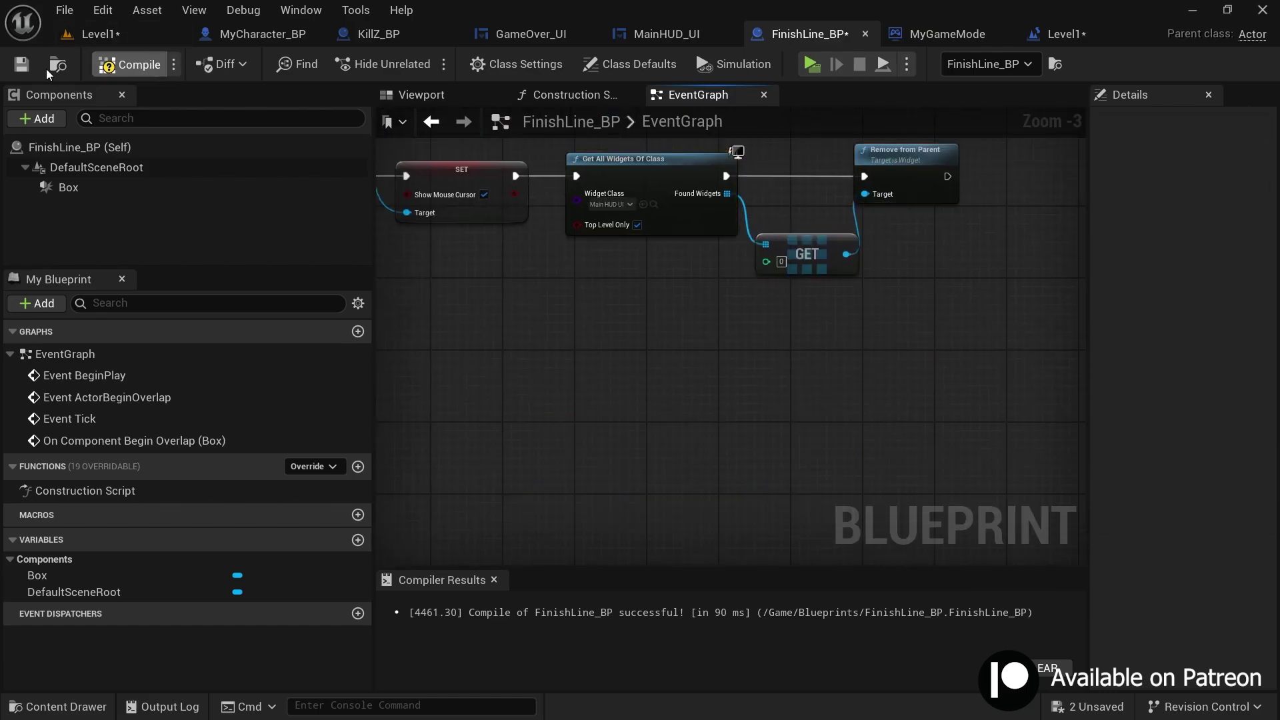
{"action": "left_click", "coordinate": [21, 64]}
Locate and select the KillZ_BP volume below the bridges in Level1
{"action": "left_click", "coordinate": [148, 38]}
{"action": "key", "text": "w"}
{"action": "right_click_drag", "start_coordinate": [466, 334], "coordinate": [467, 220]}
{"action": "left_click", "coordinate": [471, 364]}
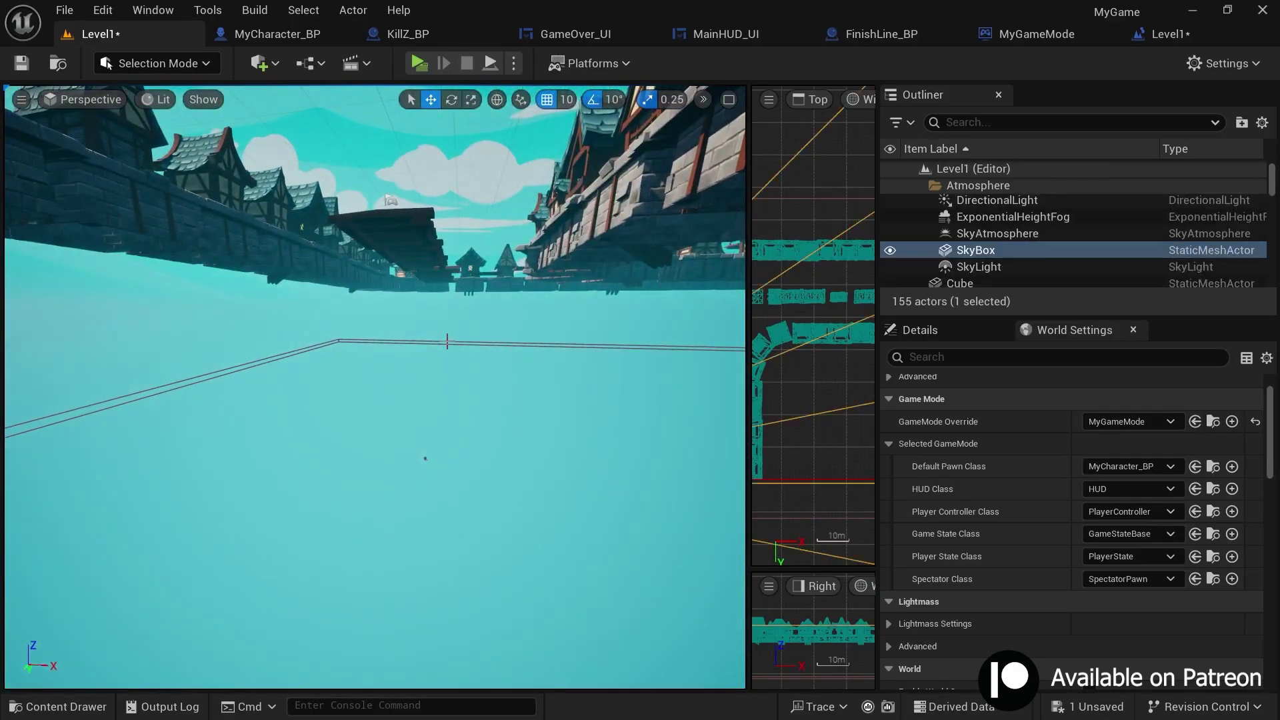
{"action": "left_click", "coordinate": [447, 342]}
Paste the Cast To MyGameMode node group at the end of KillZ_BP's event graph and connect it after the Show Mouse Cursor SET node
{"action": "left_click", "coordinate": [404, 33]}
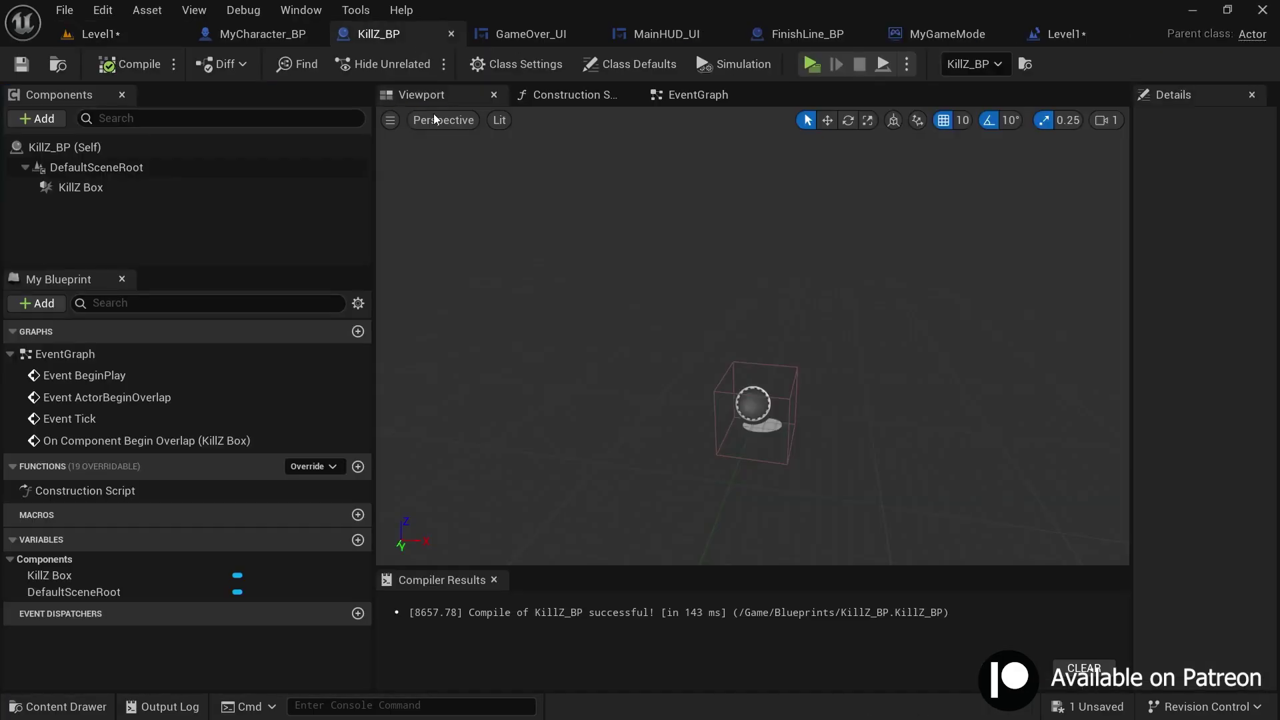
{"action": "left_click", "coordinate": [688, 101]}
{"action": "scroll", "coordinate": [531, 314], "scroll_direction": "up", "scroll_amount": 3}
{"action": "left_click_drag", "start_coordinate": [460, 266], "coordinate": [549, 384]}
{"action": "scroll", "coordinate": [701, 297], "scroll_direction": "down", "scroll_amount": 2}
{"action": "right_click_drag", "start_coordinate": [700, 297], "coordinate": [388, 249]}
{"action": "right_click_drag", "start_coordinate": [831, 434], "coordinate": [491, 424]}
{"action": "scroll", "coordinate": [999, 298], "scroll_direction": "up", "scroll_amount": 1}
{"action": "right_click_drag", "start_coordinate": [999, 297], "coordinate": [860, 312]}
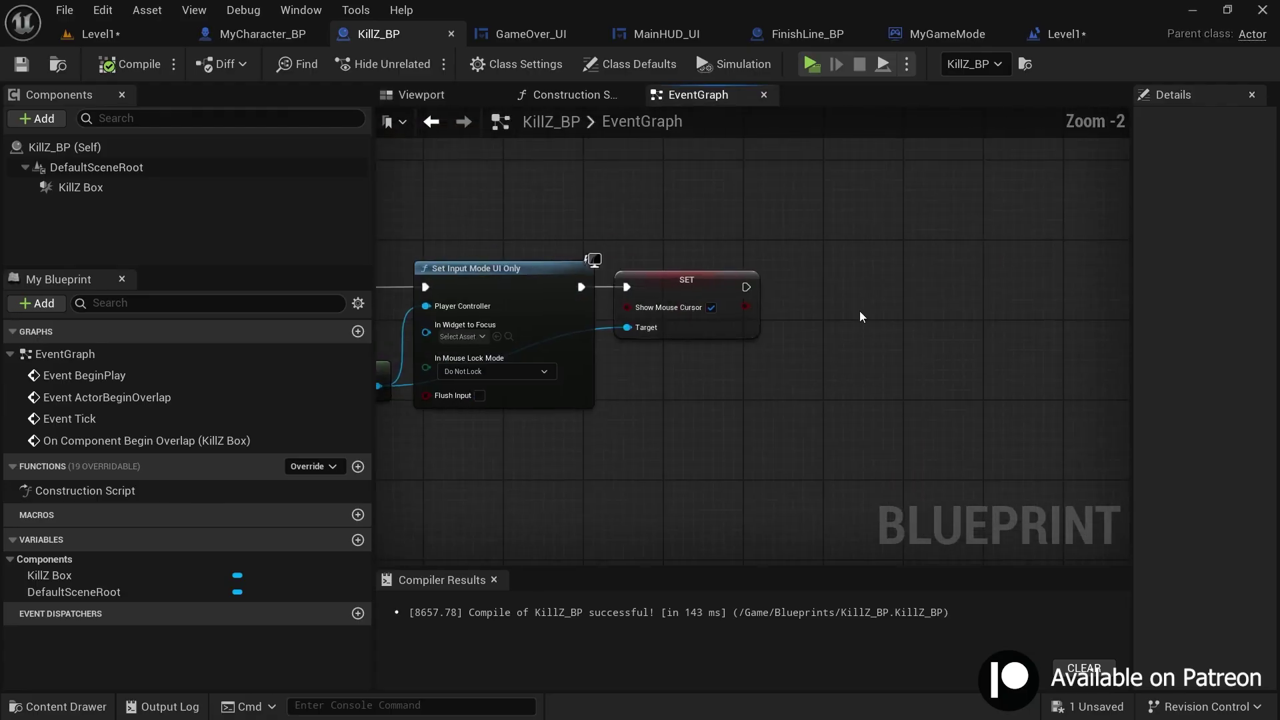
{"action": "key", "text": "ctrl+v"}
{"action": "left_click_drag", "start_coordinate": [897, 305], "coordinate": [886, 286]}
{"action": "scroll", "coordinate": [810, 271], "scroll_direction": "up", "scroll_amount": 2}
{"action": "left_click_drag", "start_coordinate": [728, 290], "coordinate": [808, 292]}
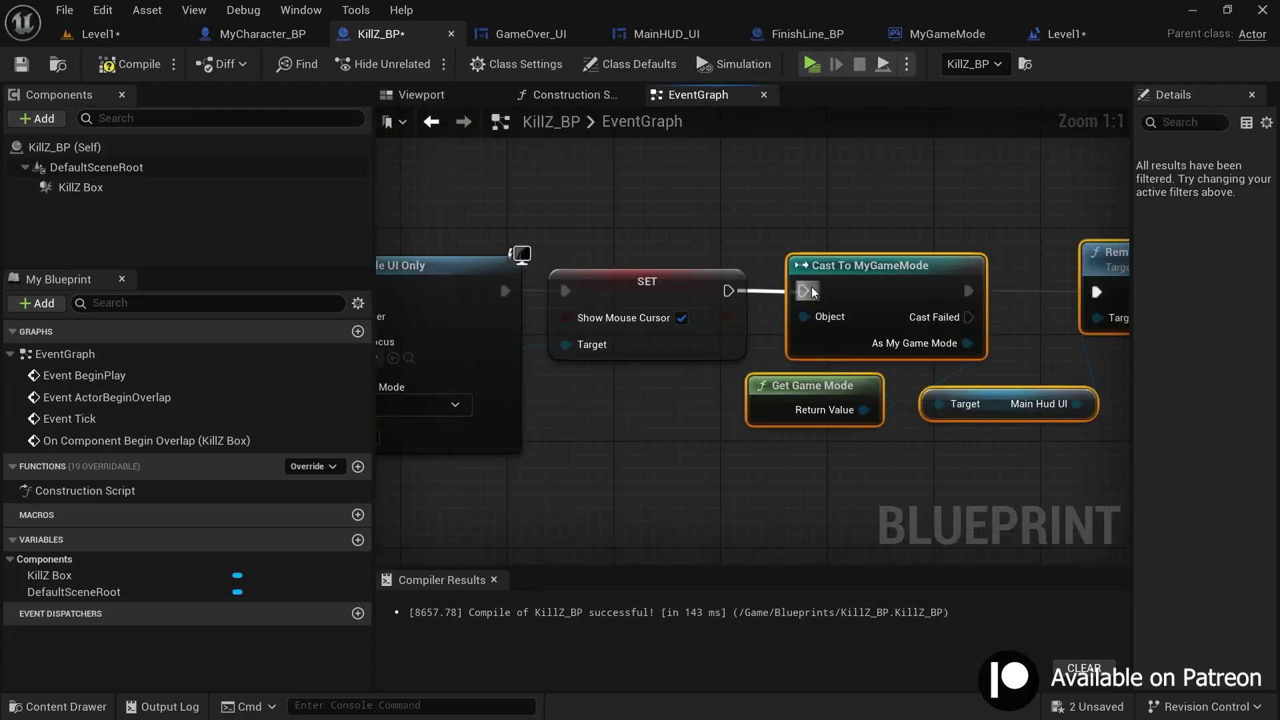
Review the pasted HUD-removal nodes in KillZ_BP and compile the blueprint
{"action": "left_click", "coordinate": [903, 204]}
{"action": "scroll", "coordinate": [903, 204], "scroll_direction": "down", "scroll_amount": 1}
{"action": "right_click_drag", "start_coordinate": [903, 204], "coordinate": [698, 215]}
{"action": "left_click_drag", "start_coordinate": [587, 227], "coordinate": [986, 396]}
{"action": "left_click", "coordinate": [978, 419]}
{"action": "scroll", "coordinate": [1038, 406], "scroll_direction": "down", "scroll_amount": 2}
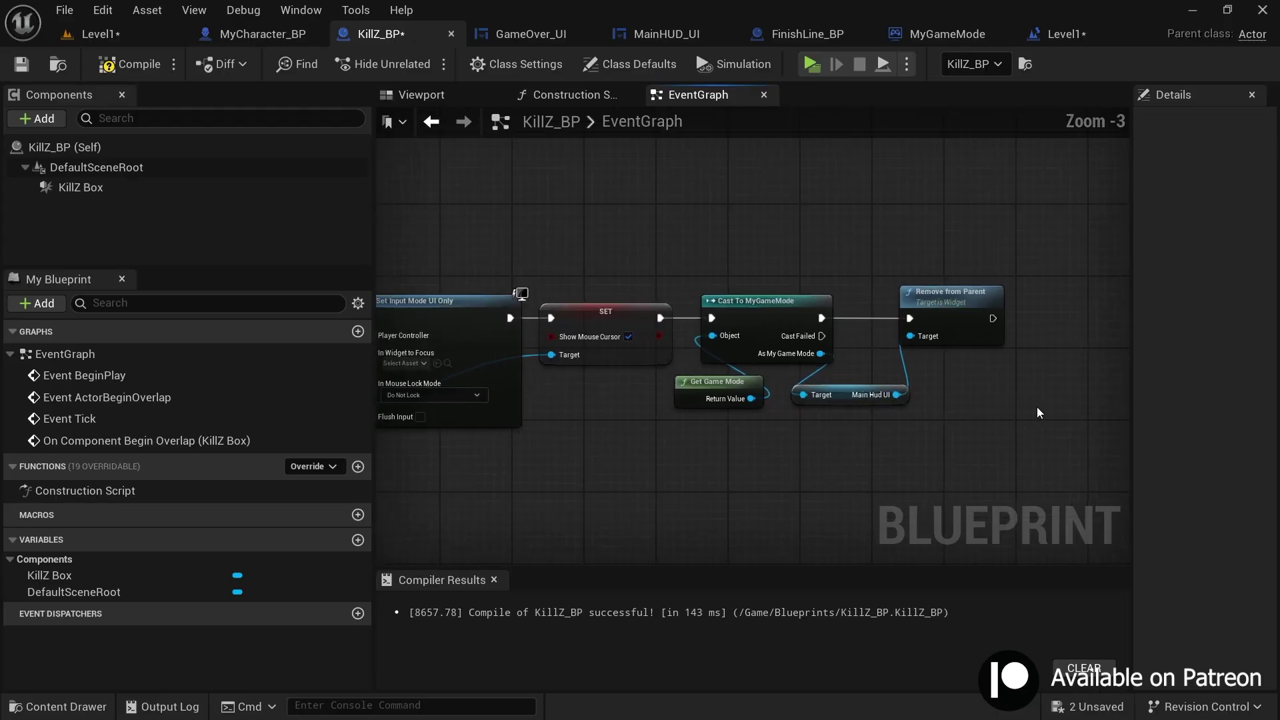
{"action": "left_click", "coordinate": [130, 64]}
Playtest Level1 by jumping off the bridge to check that the countdown HUD is removed at game over, then stop playing
{"action": "left_click", "coordinate": [99, 34]}
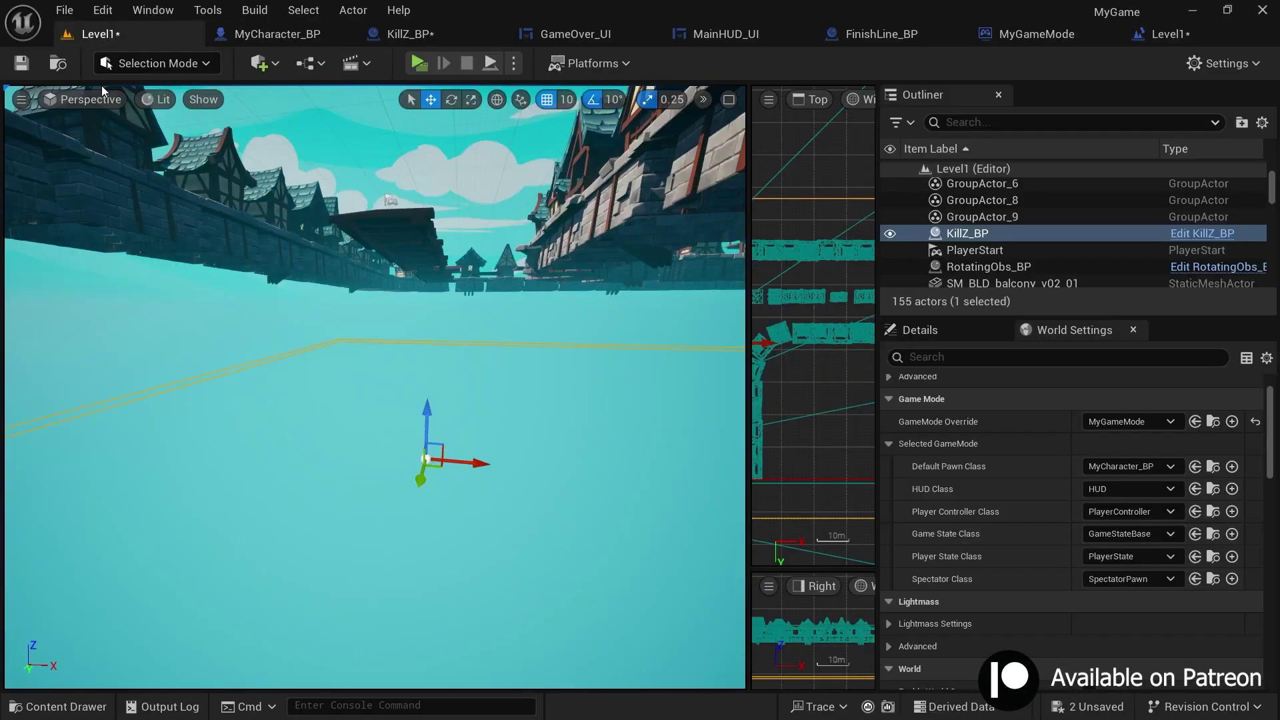
{"action": "key", "text": "alt+p"}
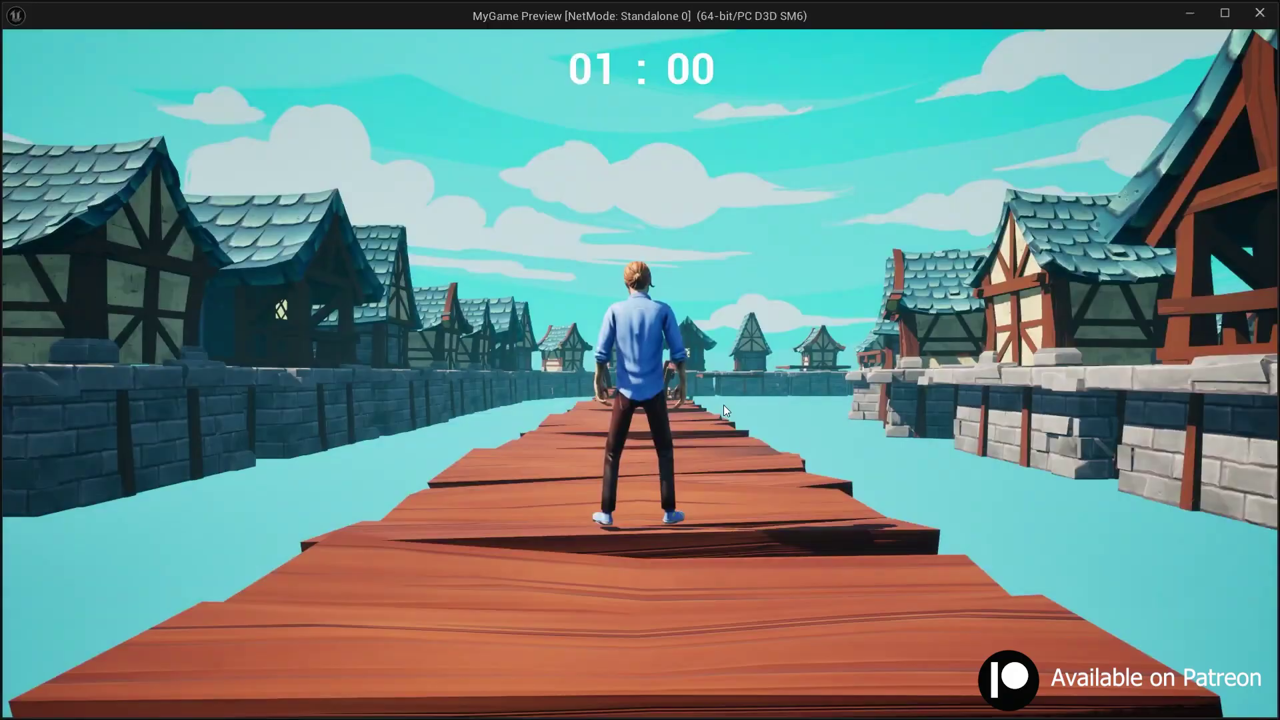
{"action": "left_click", "coordinate": [723, 406]}
{"action": "key", "text": "w"}
{"action": "key", "text": "d"}
{"action": "key", "text": "space"}
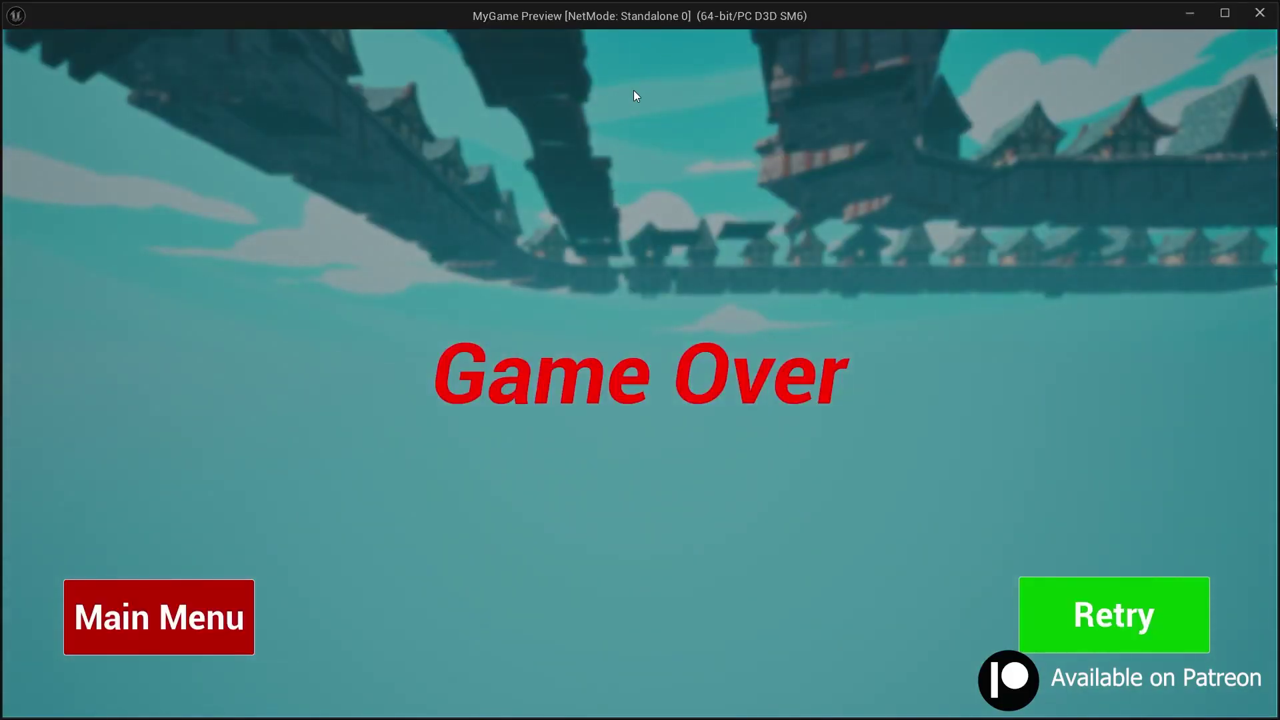
{"action": "key", "text": "Escape"}
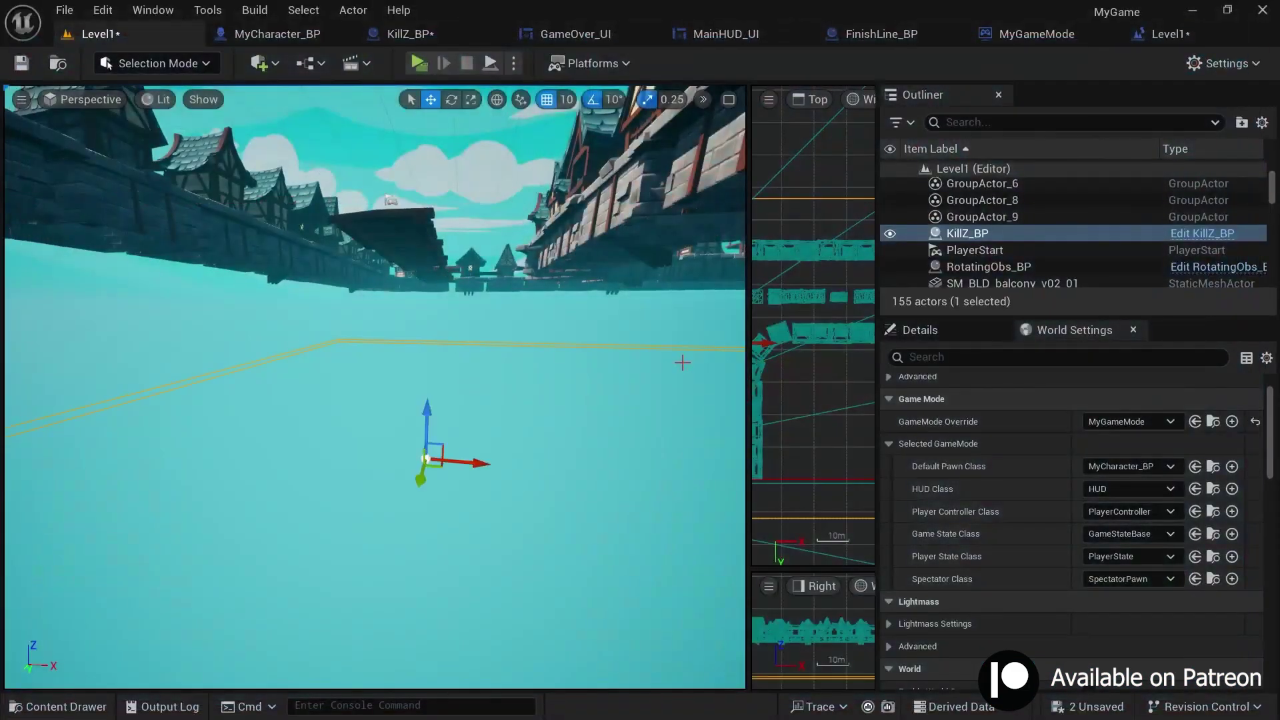
Start another playtest of Level1 and run the character along the wooden bridges with the countdown HUD on
{"action": "key", "text": "alt+p"}
{"action": "key", "text": "w"}
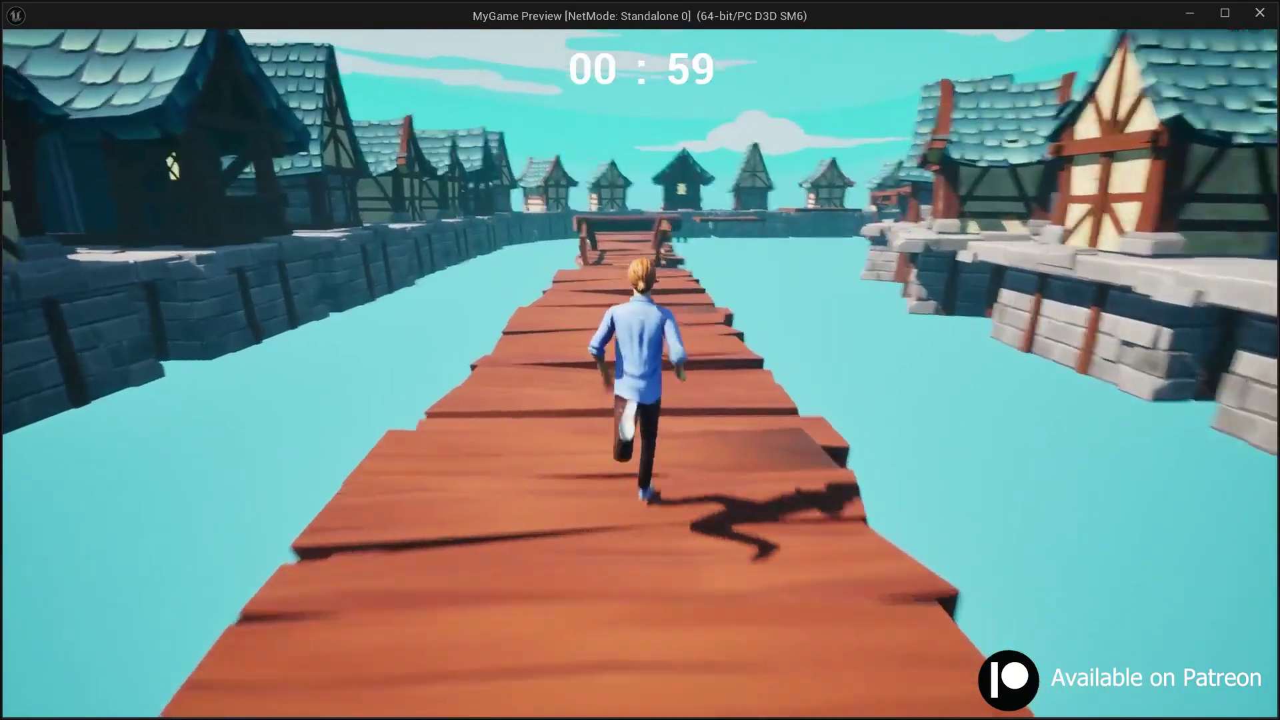
{"action": "key", "text": "space"}
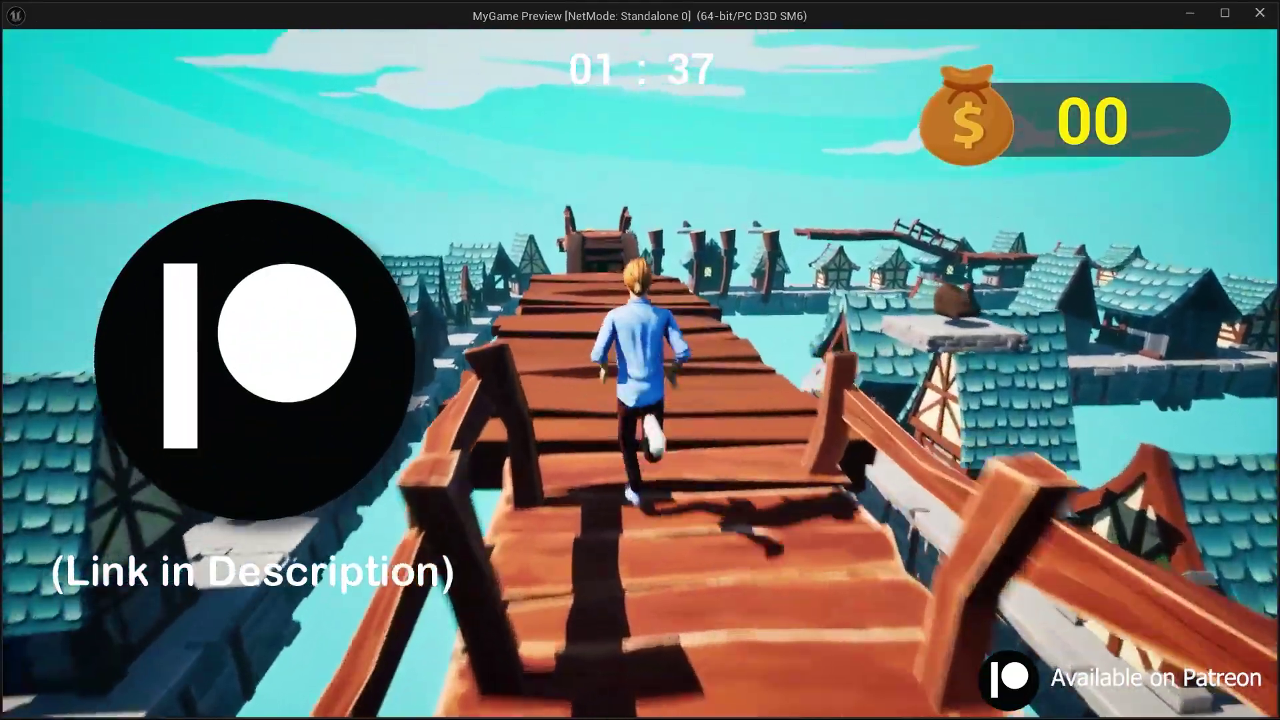
{"action": "key", "text": "space"}
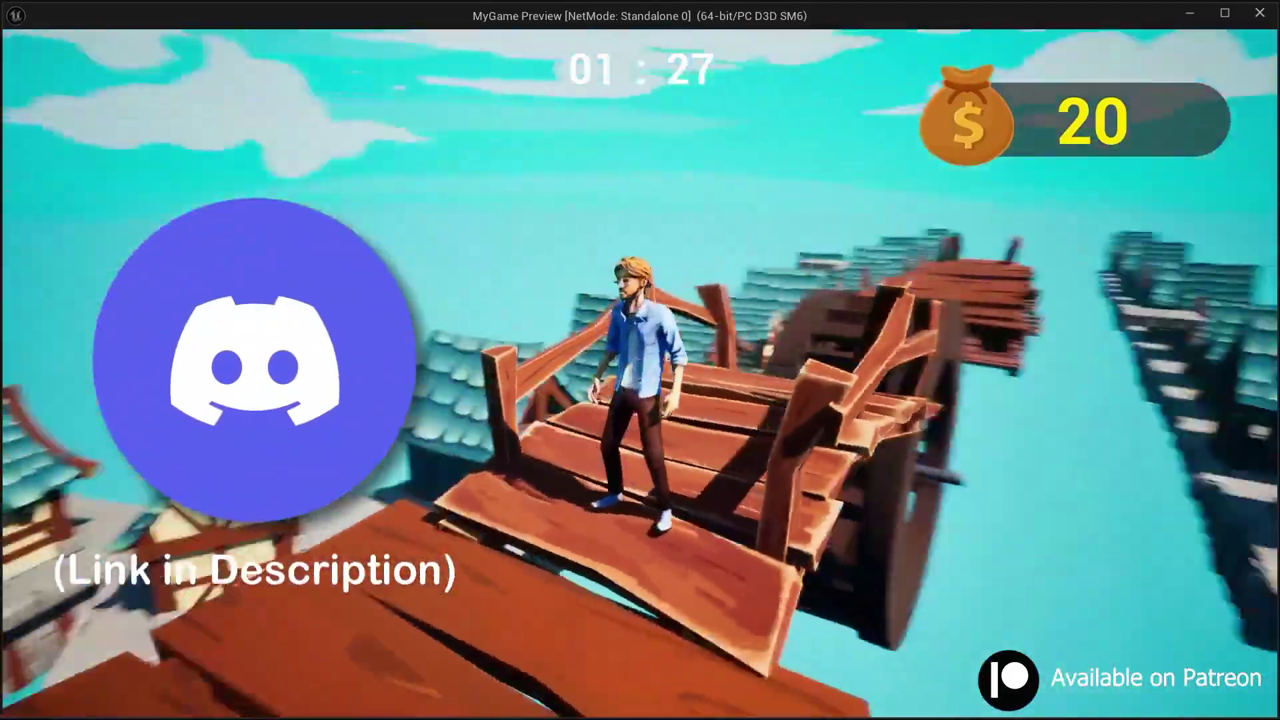
Continue the playtest by jumping the character across the wooden posts and stone platforms to collect money bags
{"action": "key", "text": "w"}
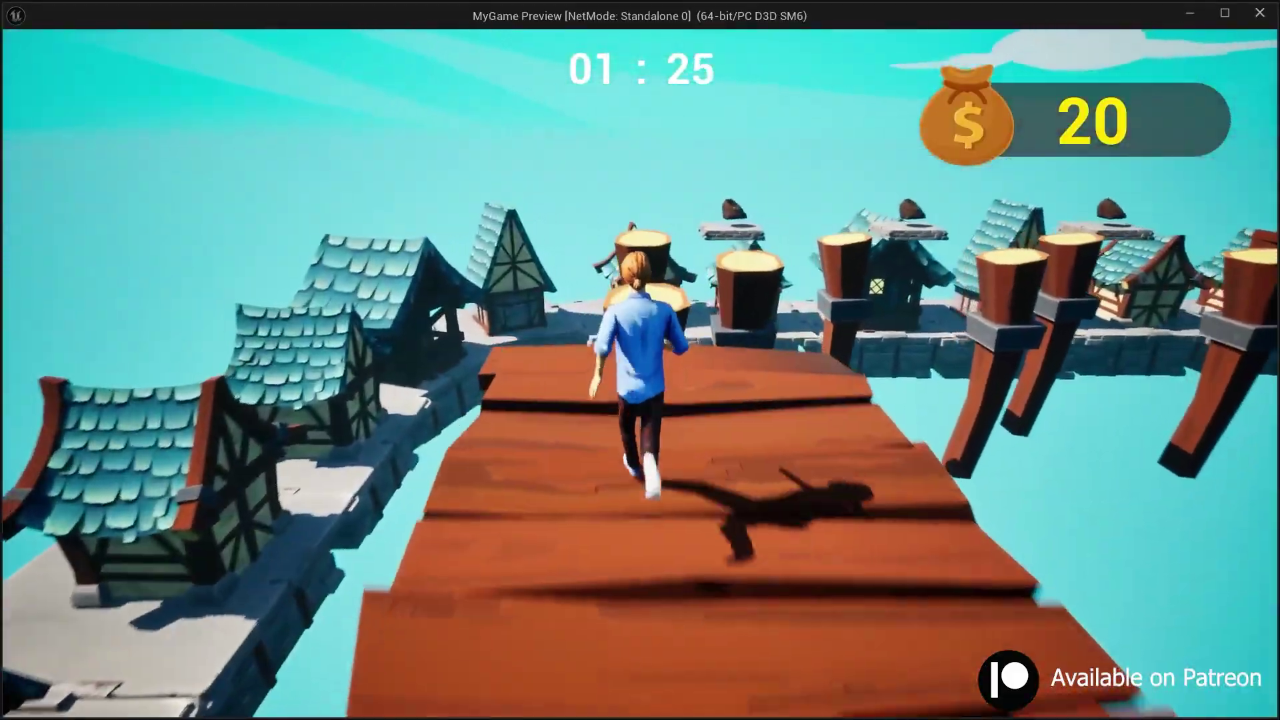
{"action": "key", "text": "w"}
{"action": "key", "text": "space"}
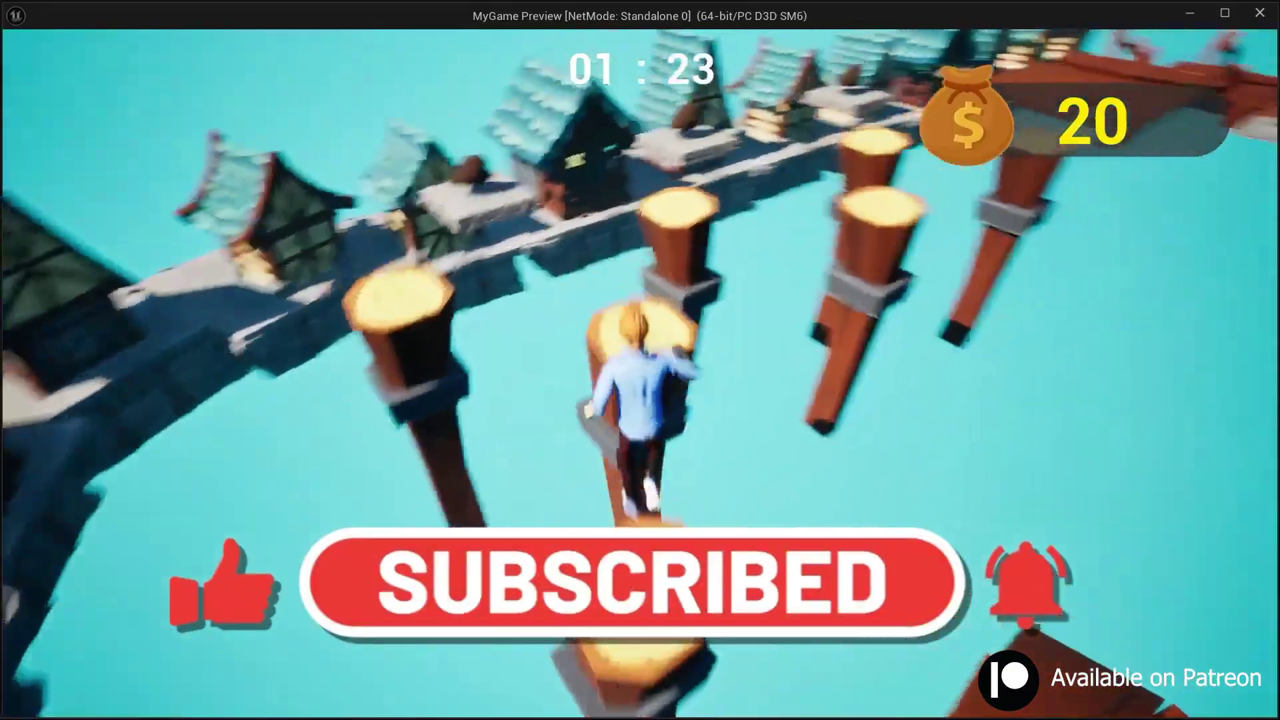
{"action": "key", "text": "w"}
{"action": "key", "text": "space"}
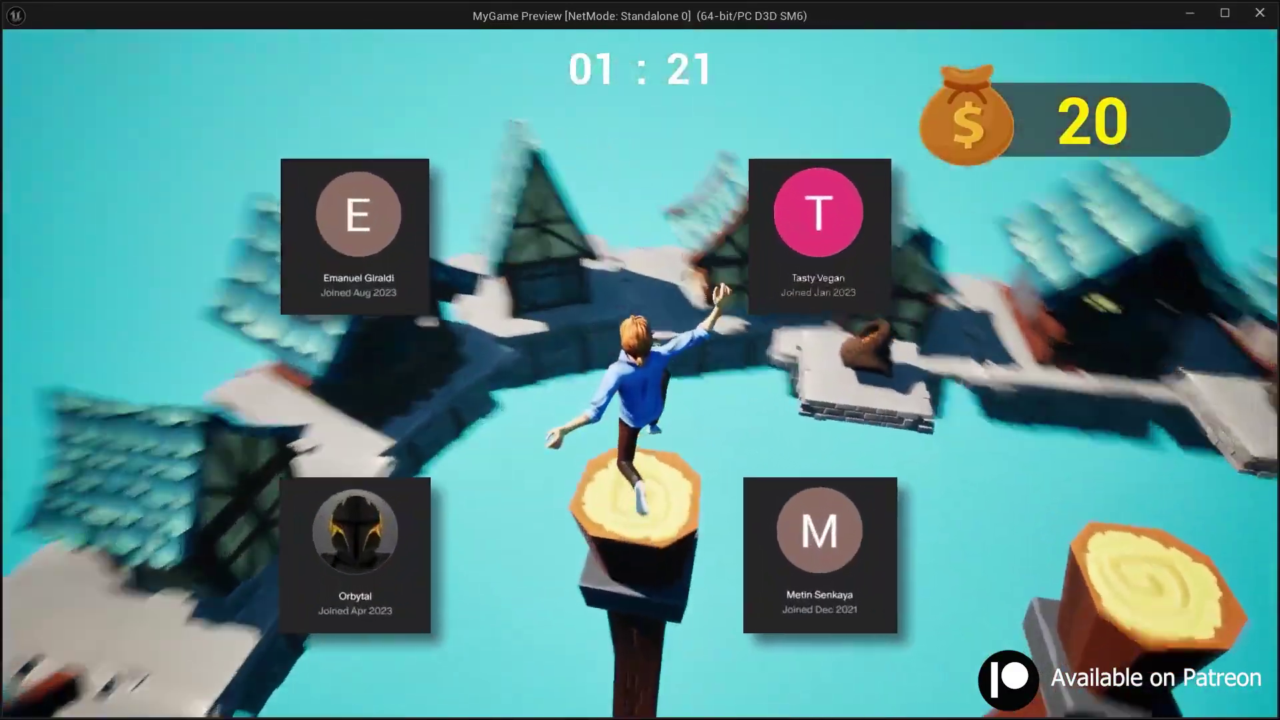
{"action": "key", "text": "w"}
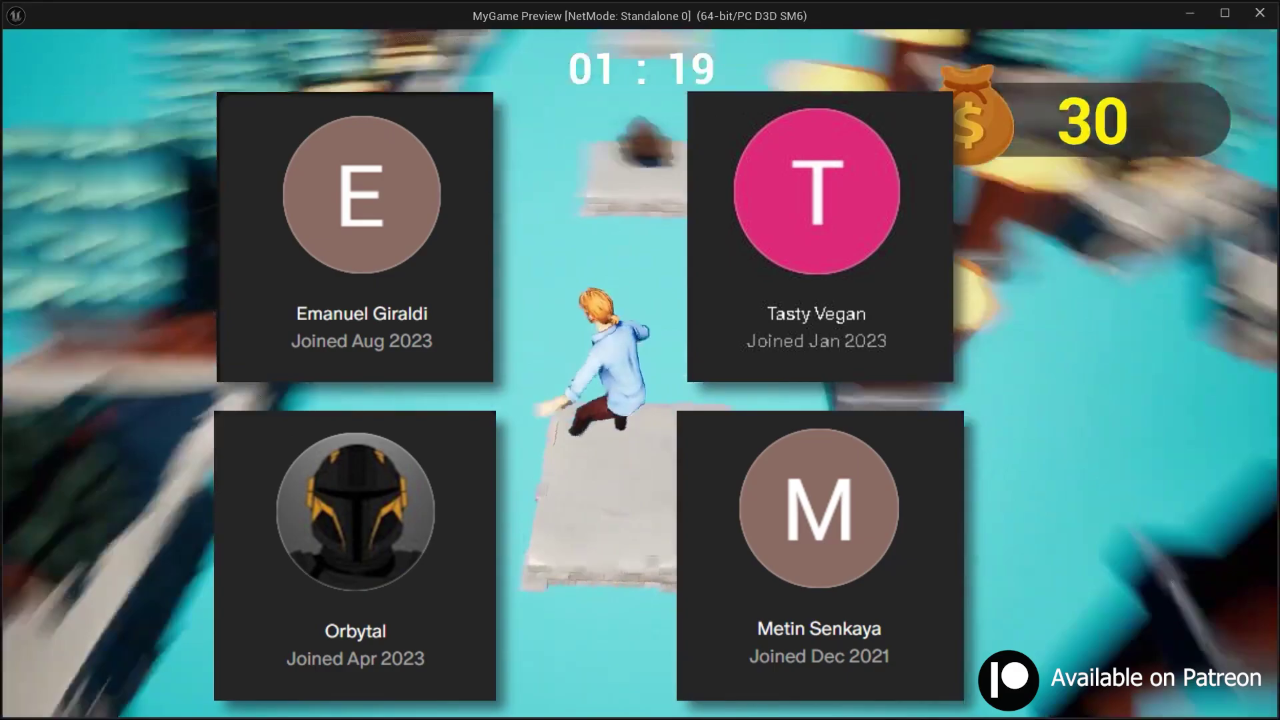
{"action": "key", "text": "space"}
{"action": "key", "text": "w"}
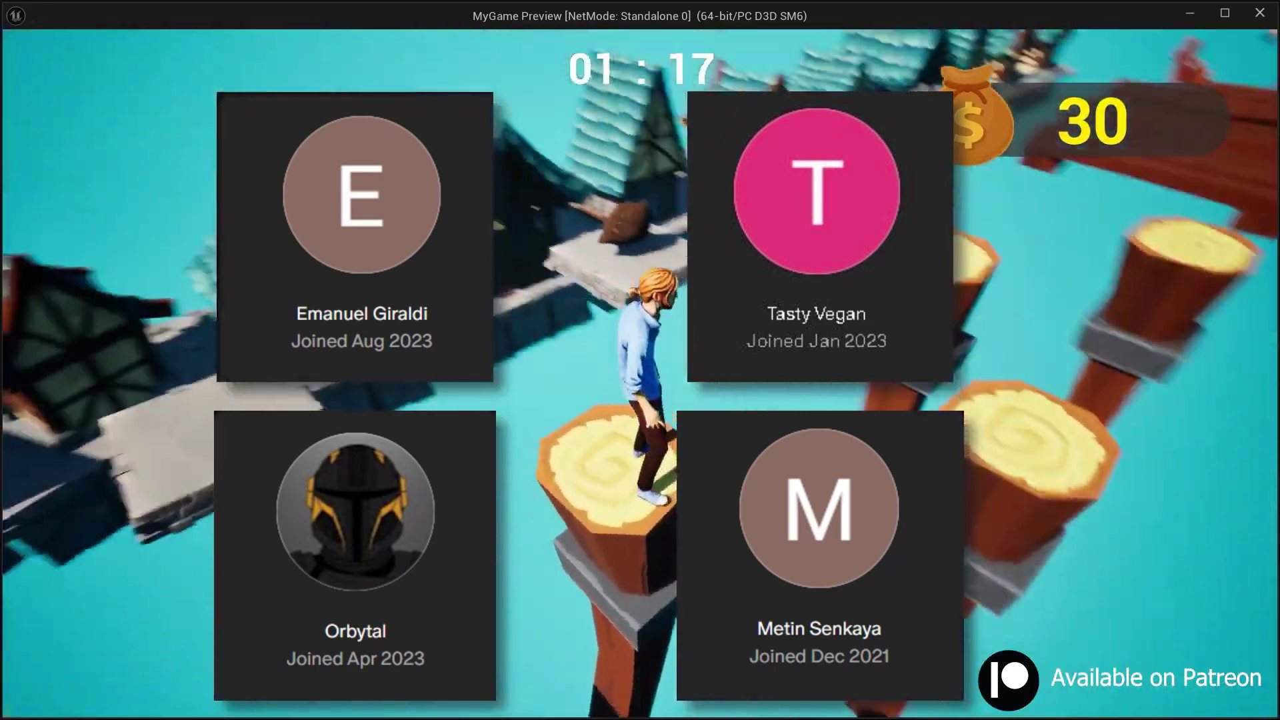